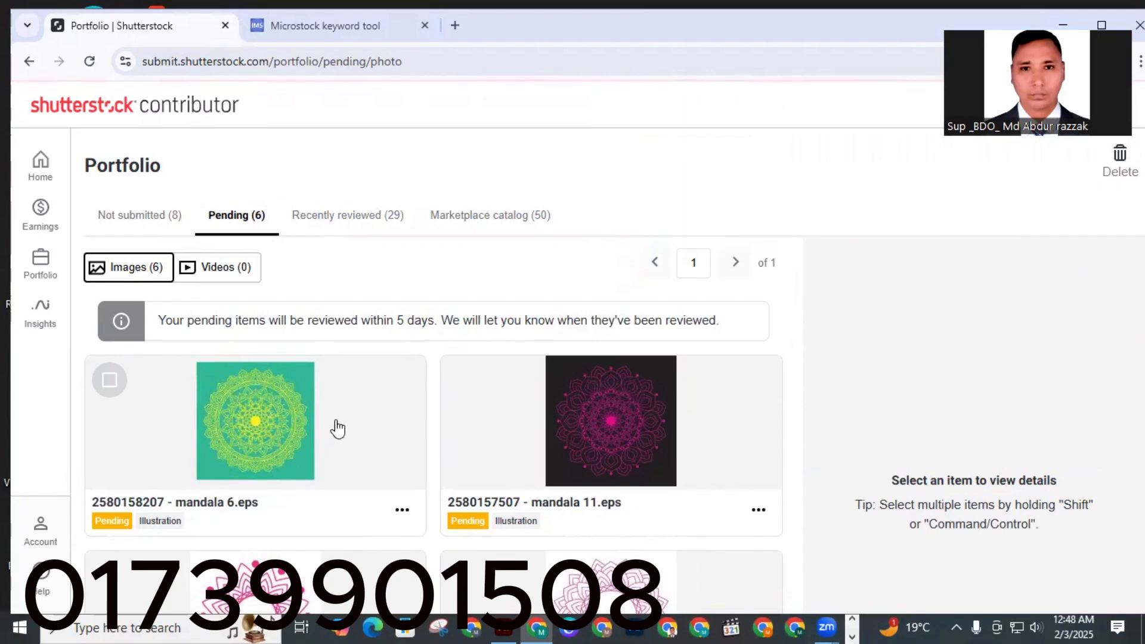
# Open the Marketplace catalog section of the contributor portfolio.
pyautogui.scroll(-9, 376, 412)
pyautogui.scroll(10, 448, 358)
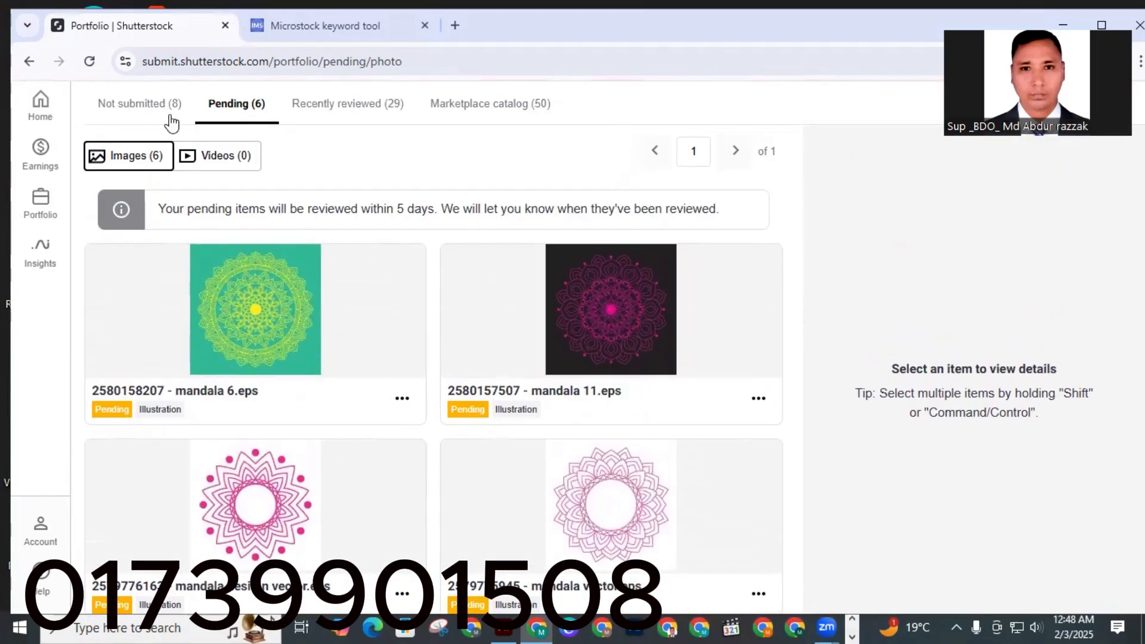
pyautogui.scroll(1, 370, 176)
pyautogui.scroll(2, 374, 179)
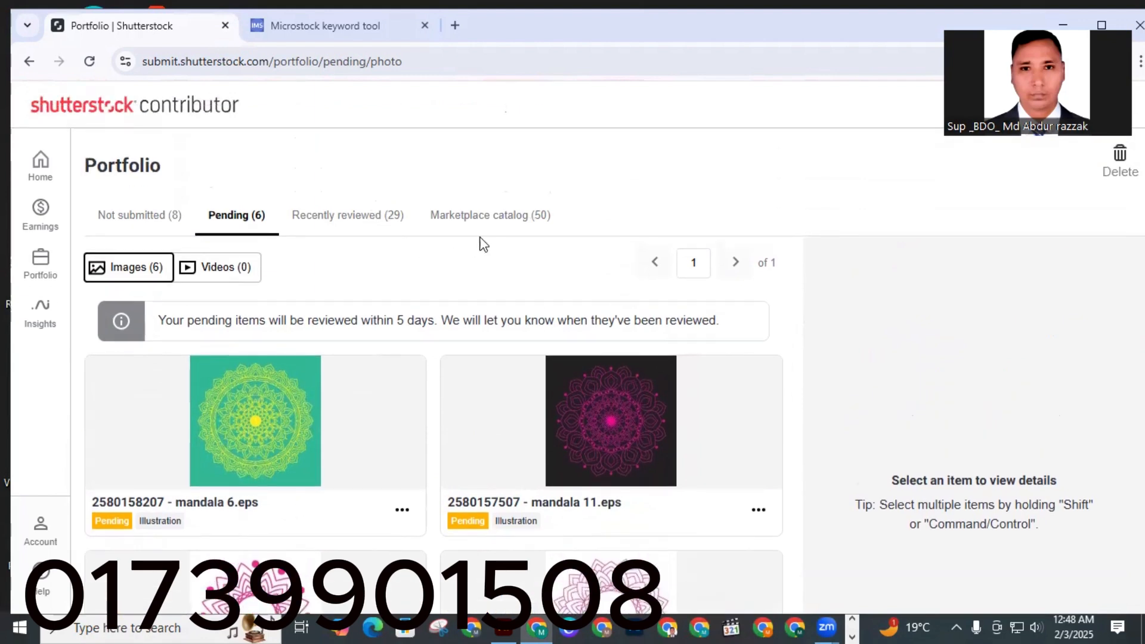
pyautogui.click(477, 226)
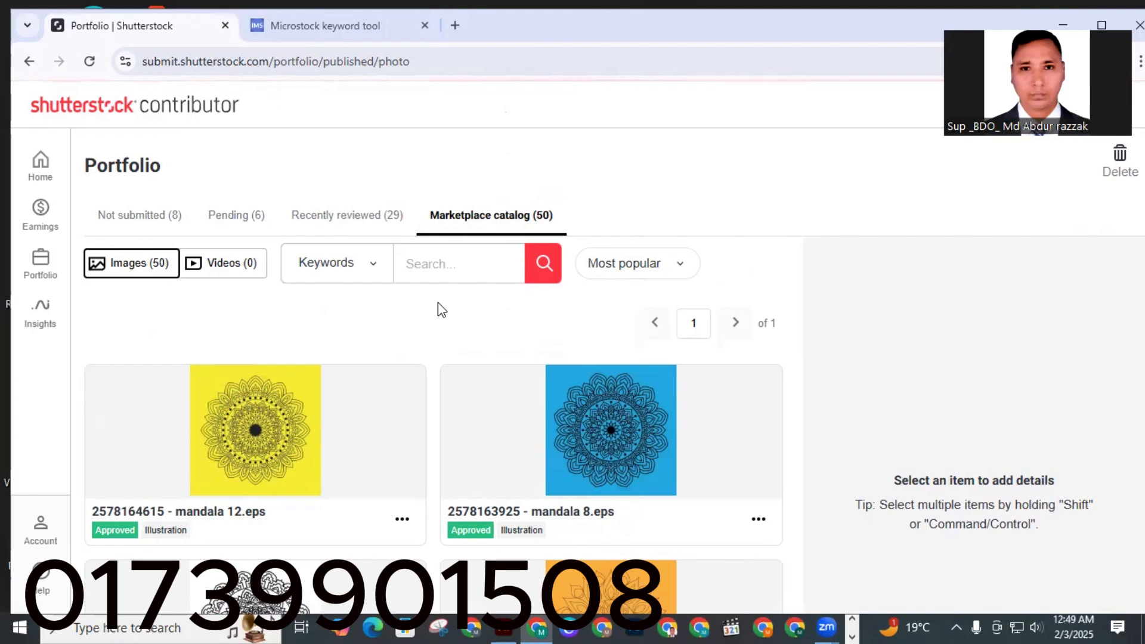
# Browse through the approved images listed in the marketplace catalog.
pyautogui.scroll(-2, 417, 341)
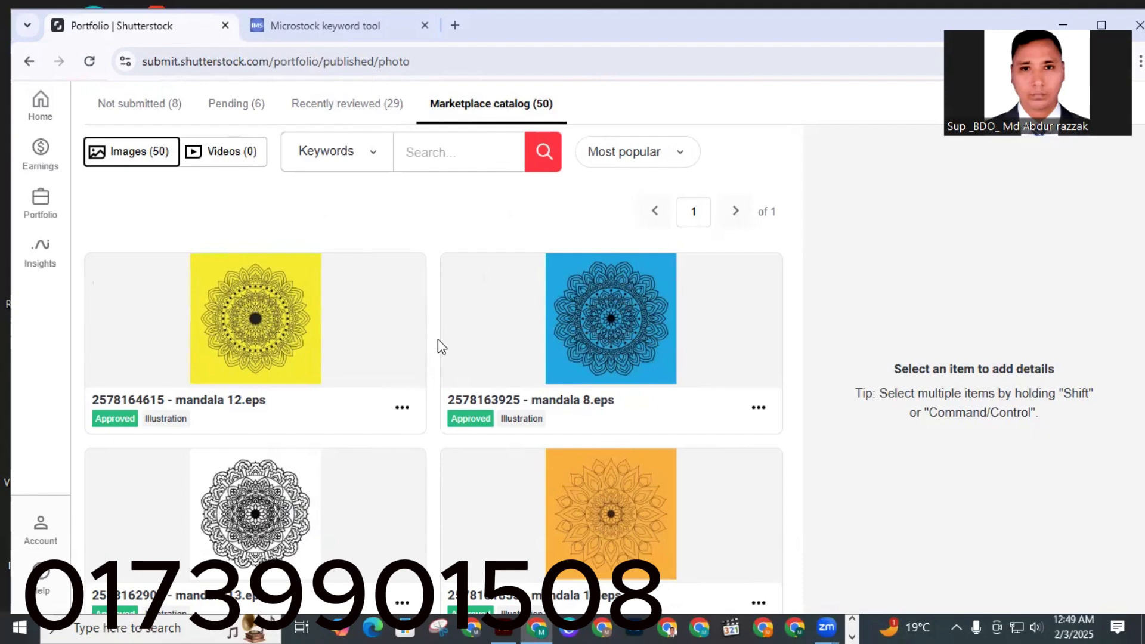
pyautogui.scroll(-5, 435, 346)
pyautogui.scroll(-3, 398, 374)
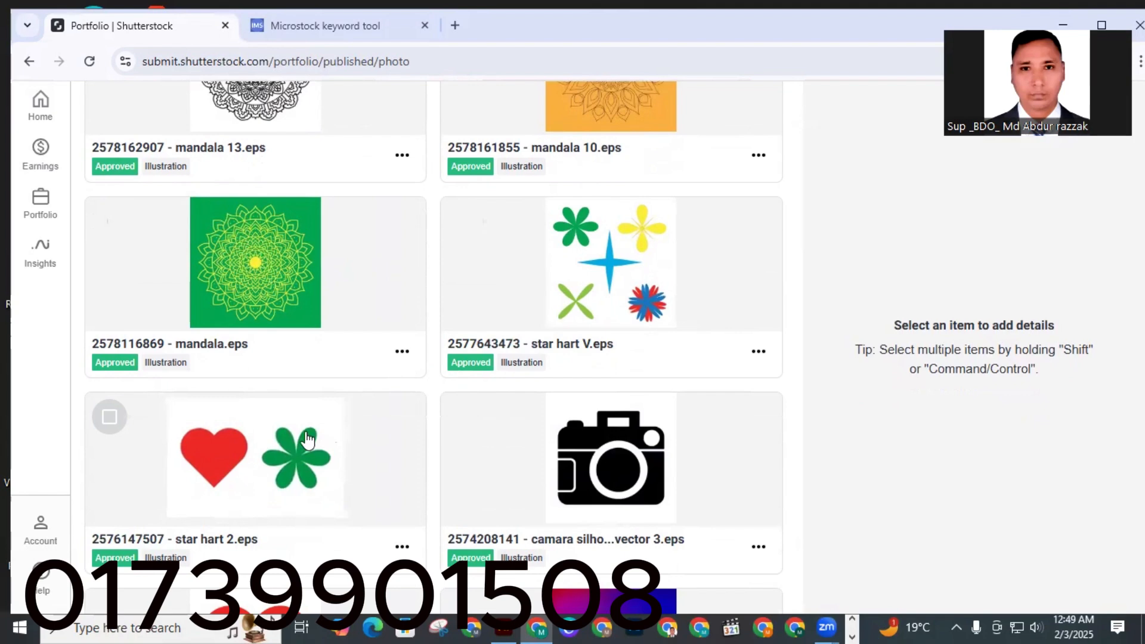
pyautogui.scroll(-2, 286, 406)
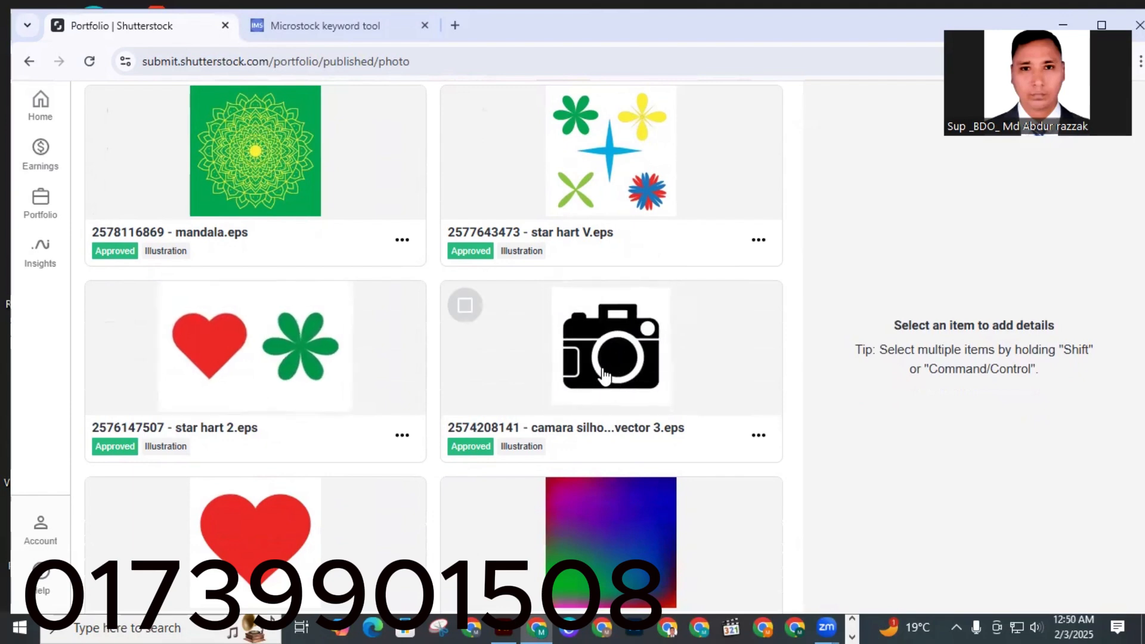
pyautogui.scroll(-2, 604, 376)
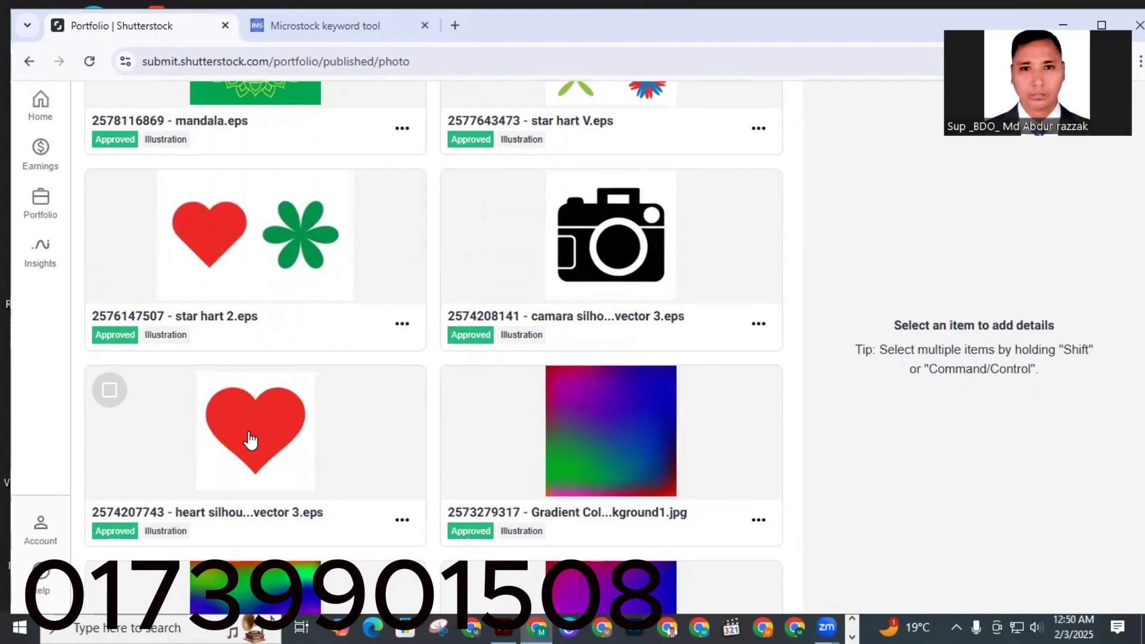
pyautogui.scroll(-15, 453, 411)
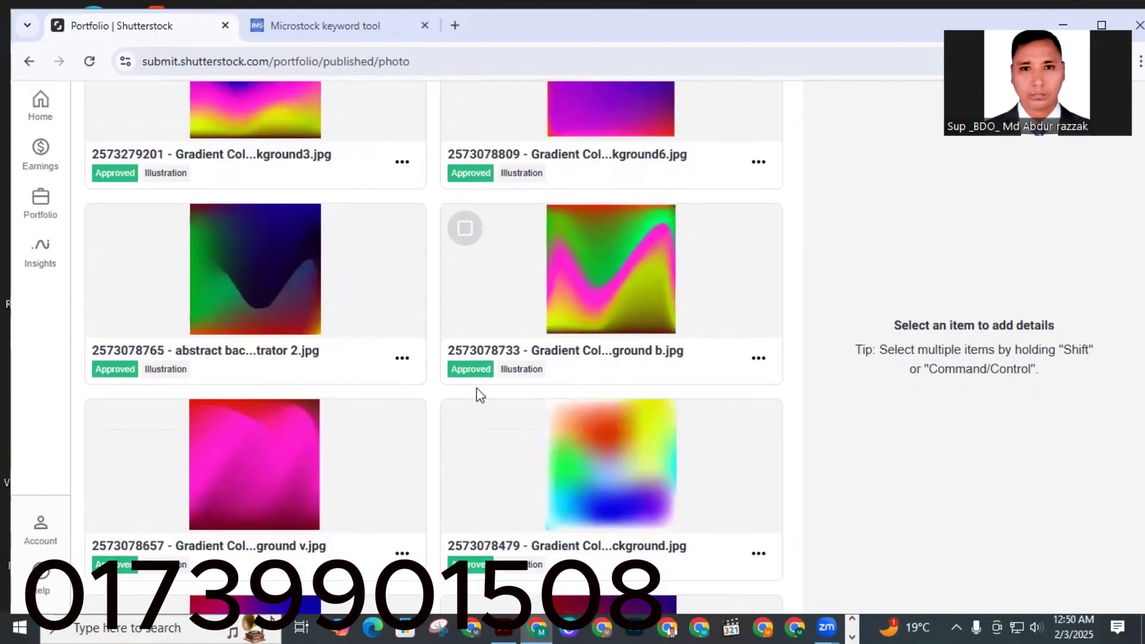
pyautogui.scroll(-20, 471, 404)
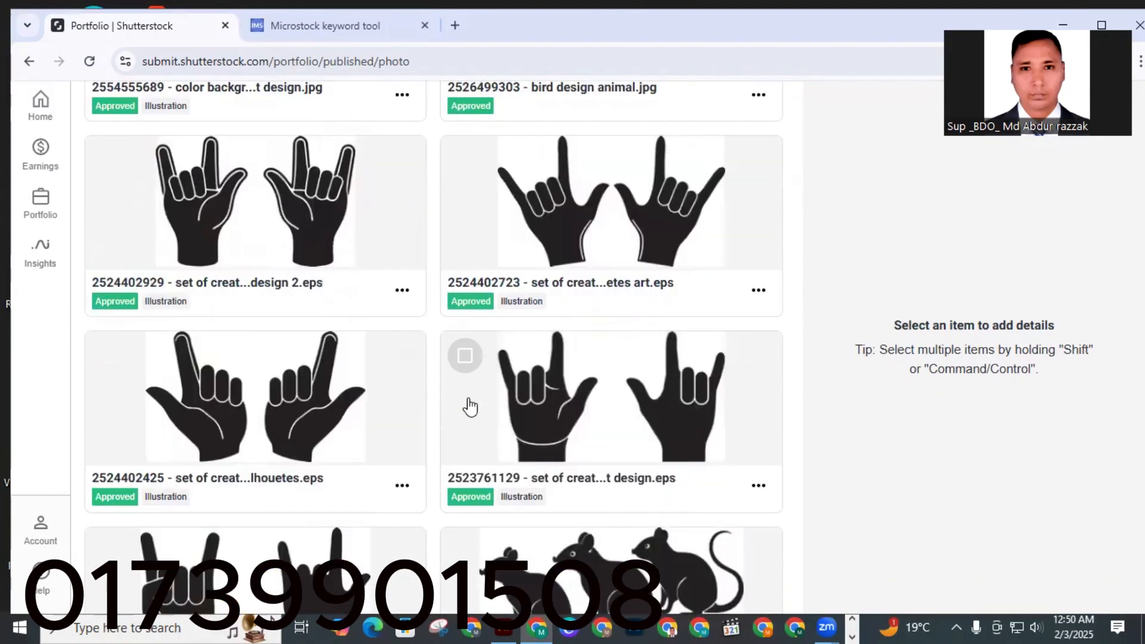
pyautogui.scroll(-4, 345, 391)
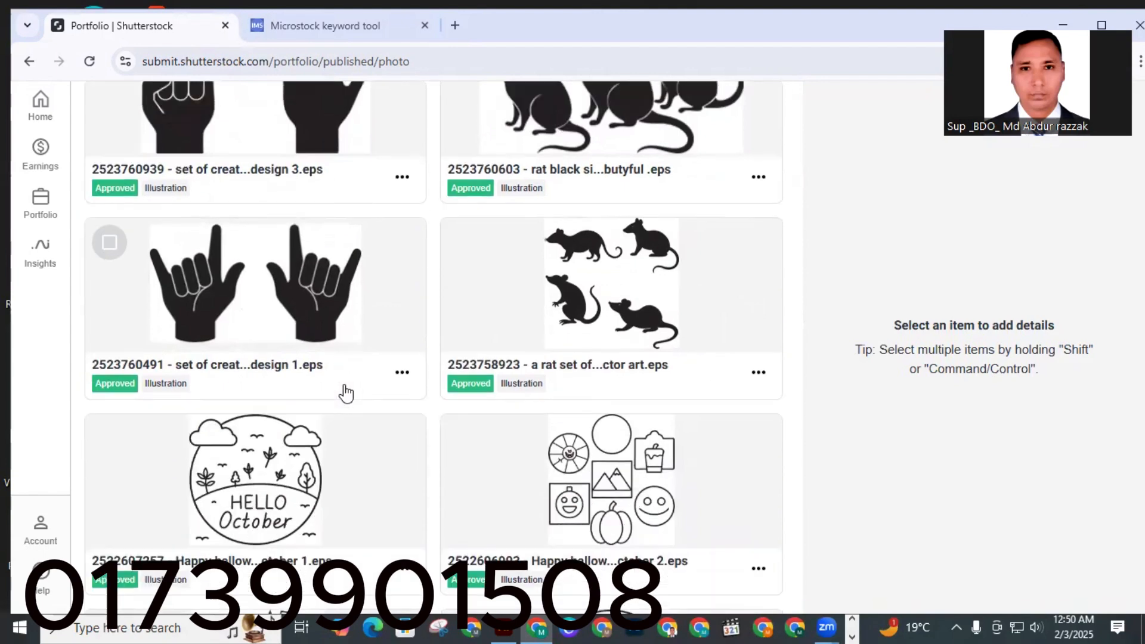
pyautogui.scroll(-4, 579, 388)
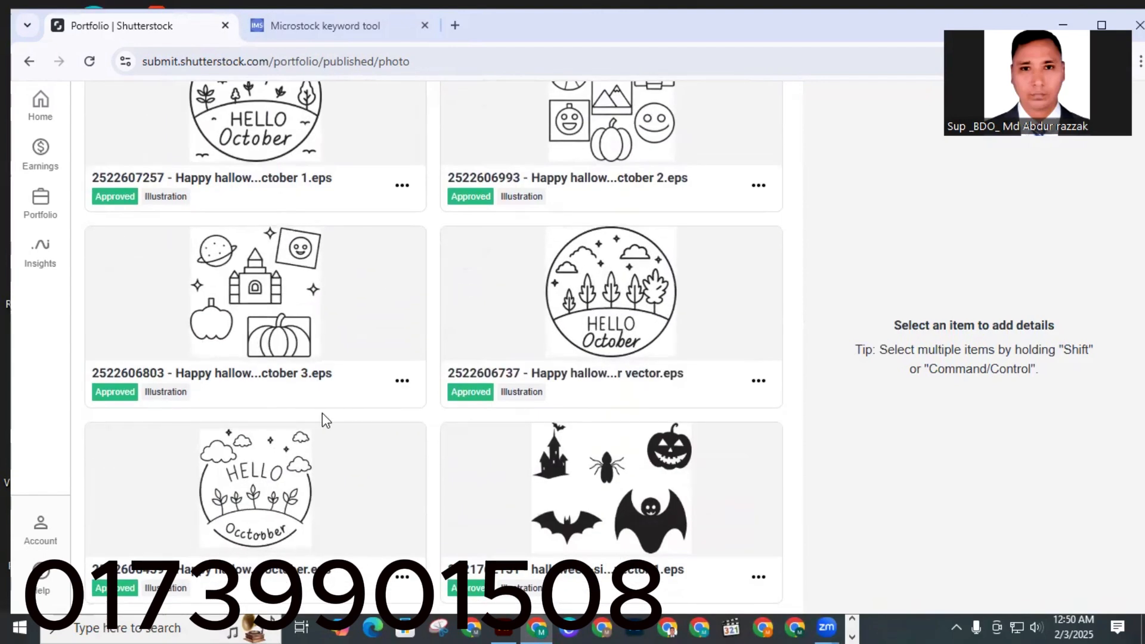
pyautogui.scroll(-5, 529, 439)
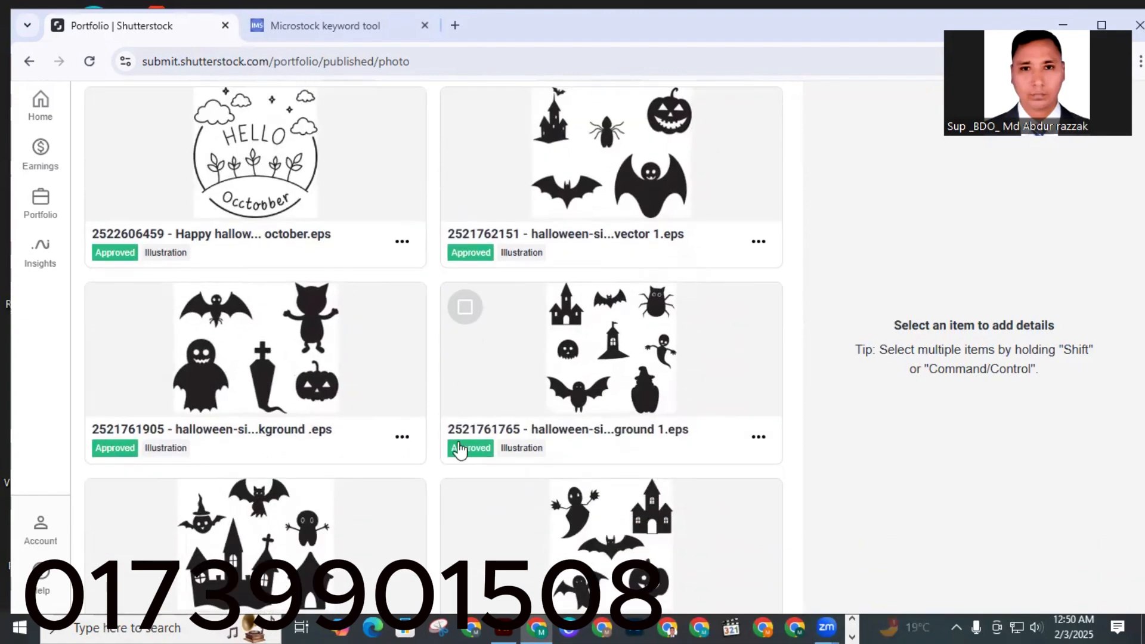
pyautogui.scroll(-15, 361, 431)
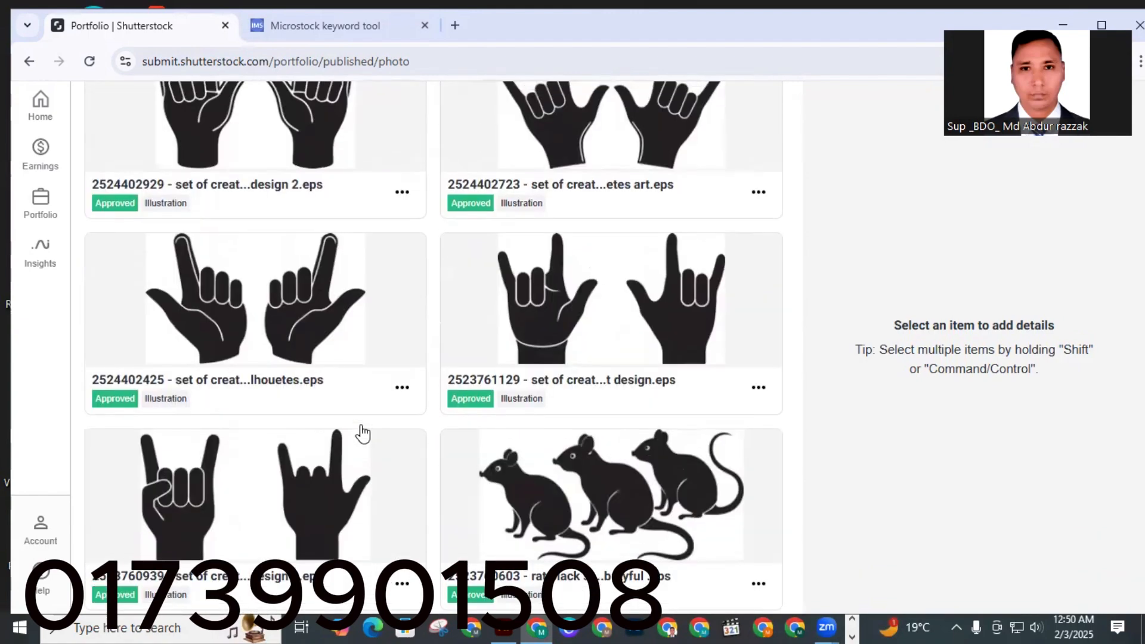
pyautogui.scroll(3, 593, 223)
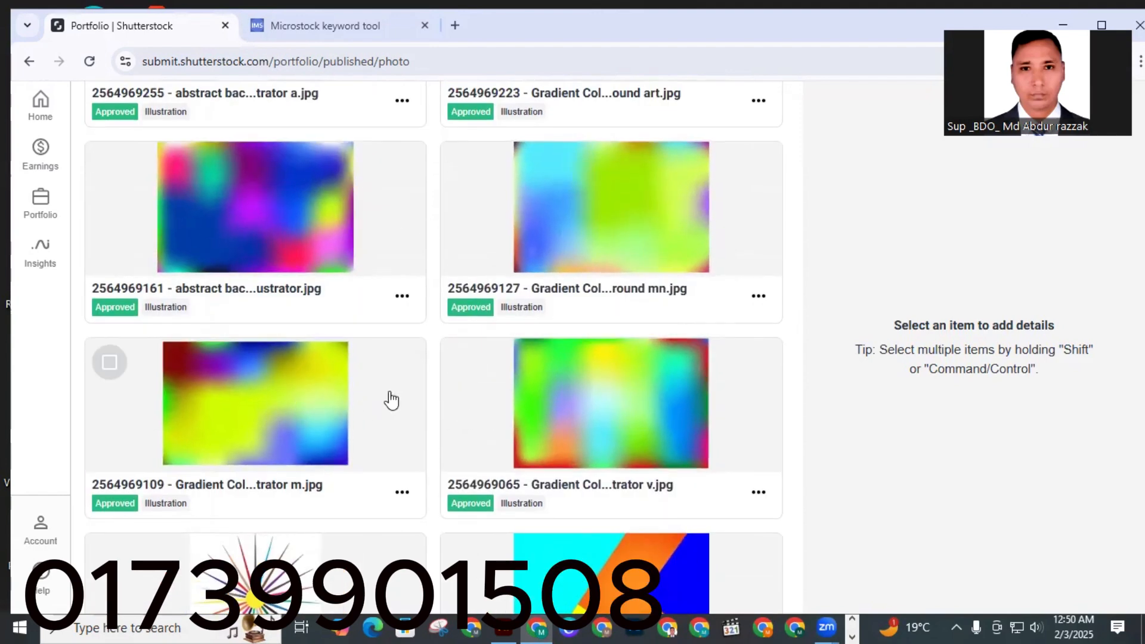
pyautogui.scroll(8, 322, 370)
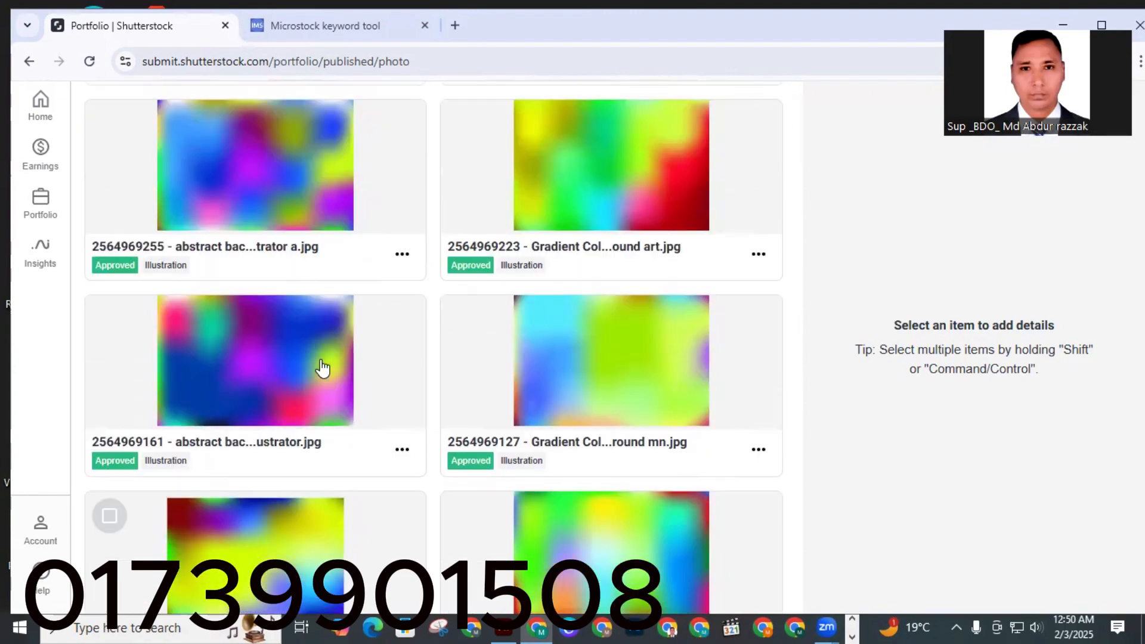
pyautogui.scroll(5, 323, 369)
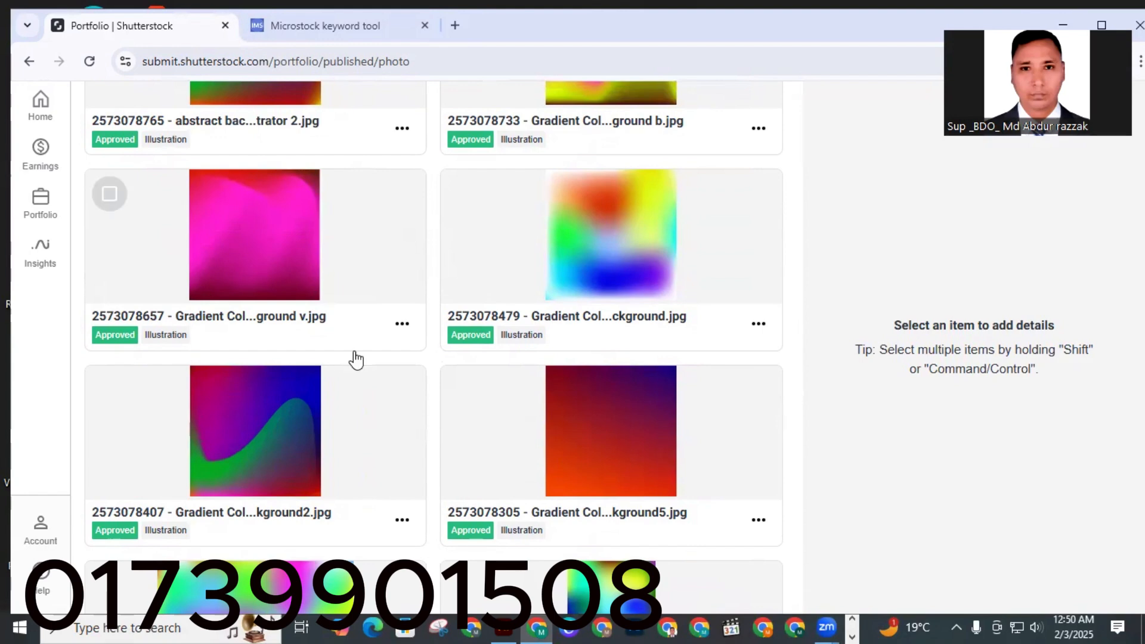
pyautogui.scroll(3, 357, 359)
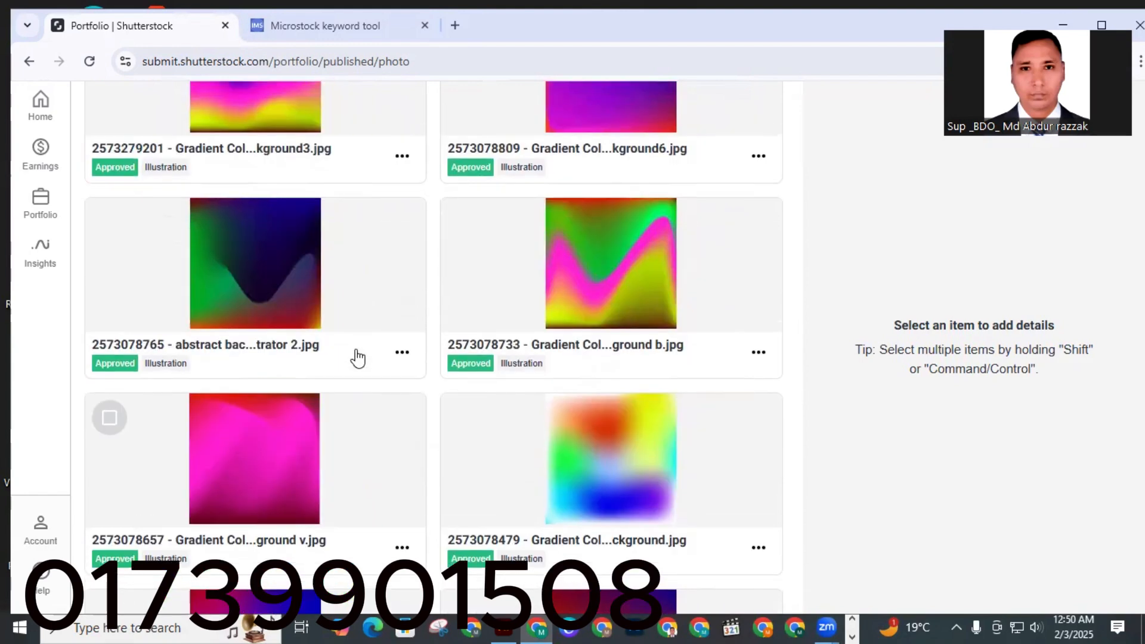
pyautogui.scroll(9, 358, 358)
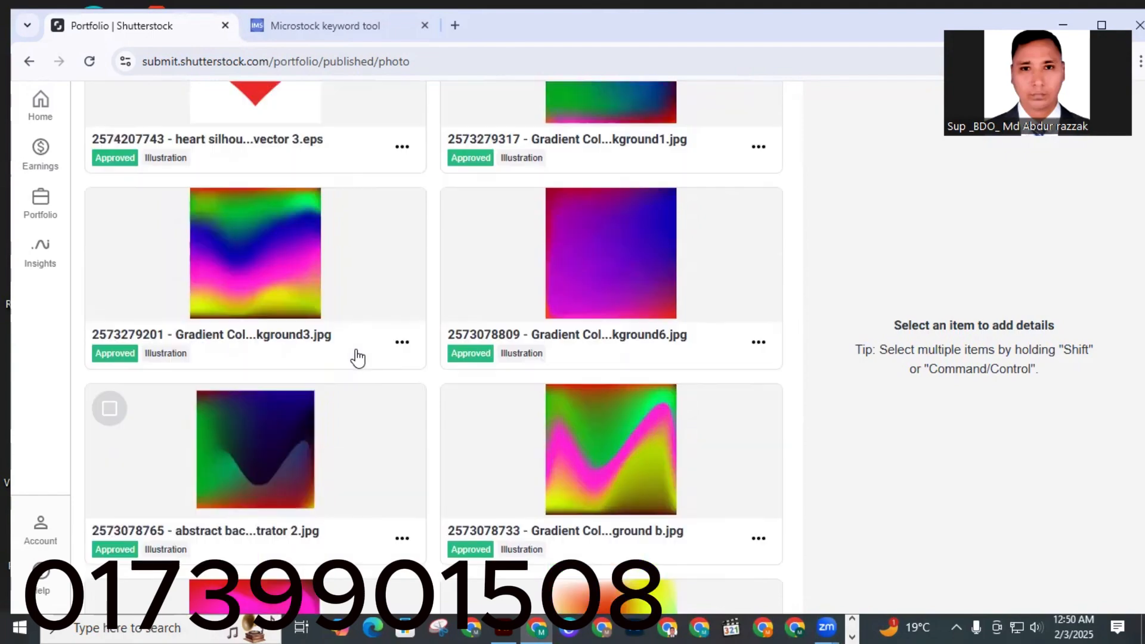
pyautogui.scroll(10, 332, 331)
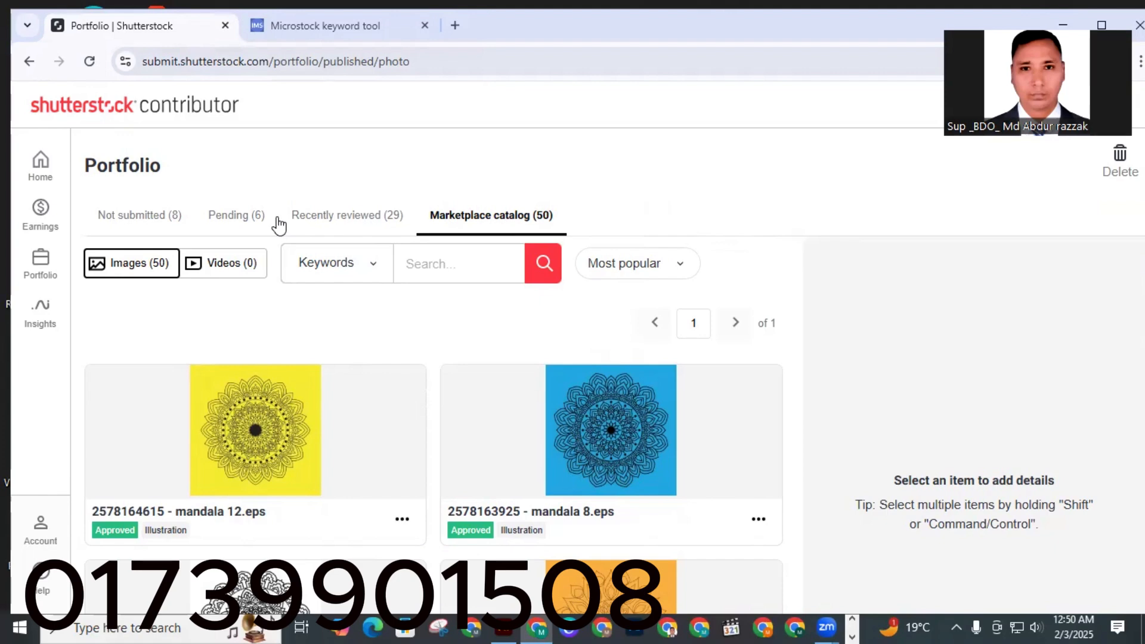
# Open shutterstock.com in a new browser tab.
pyautogui.click(456, 25)
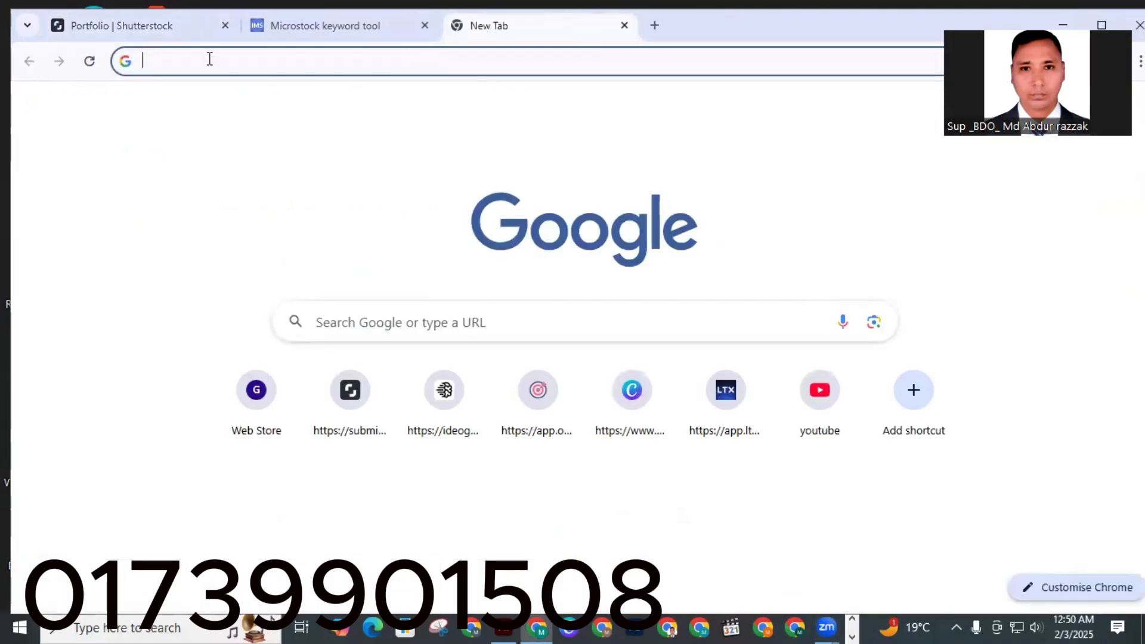
pyautogui.click(210, 58)
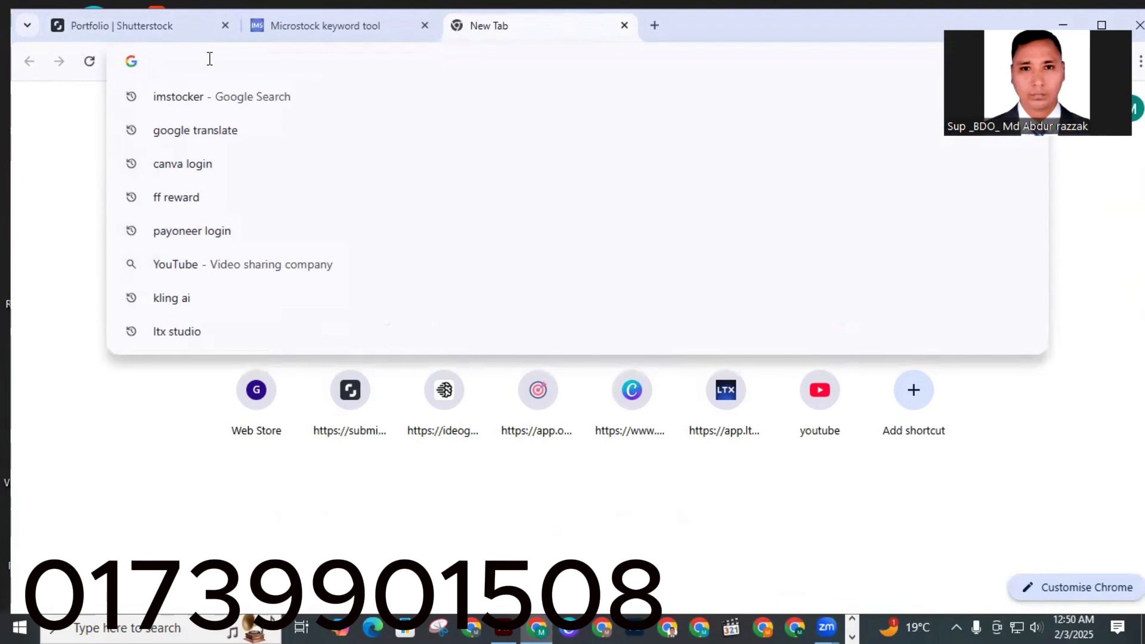
pyautogui.write('shutterstock.com')
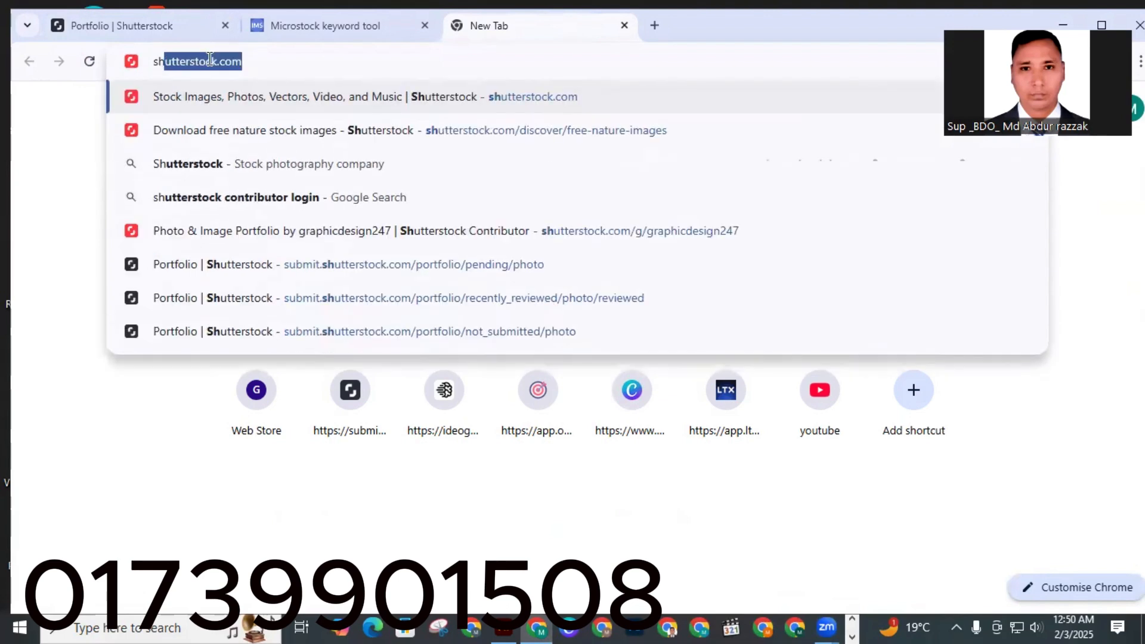
pyautogui.press('Return')
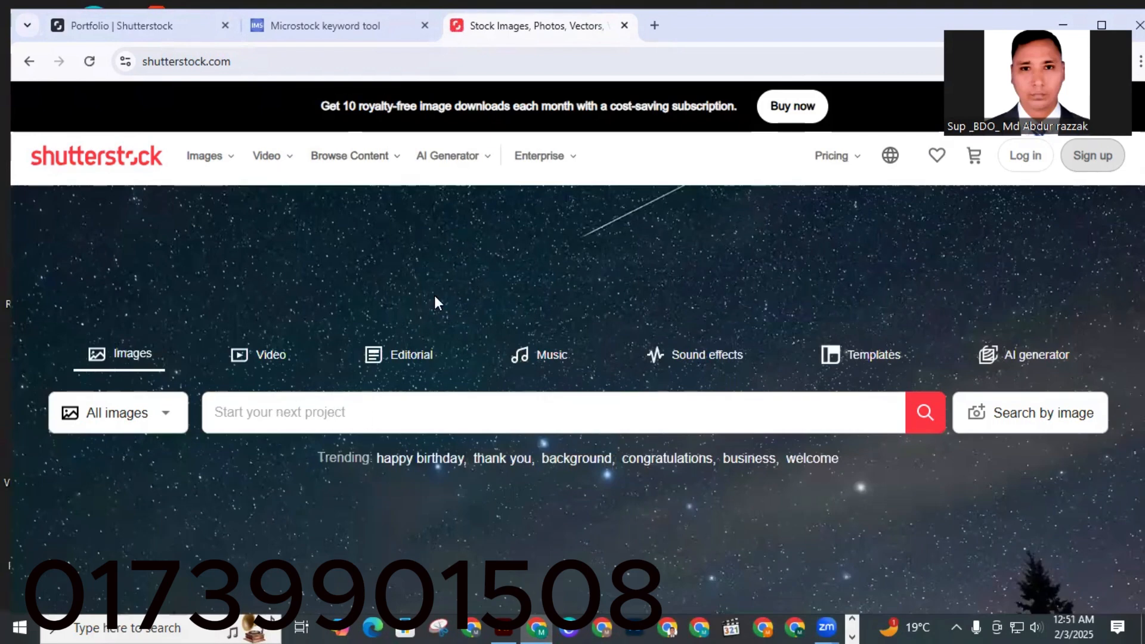
# Search Shutterstock images for "Gradient Color in Illustrator abstract background".
pyautogui.scroll(-4, 435, 296)
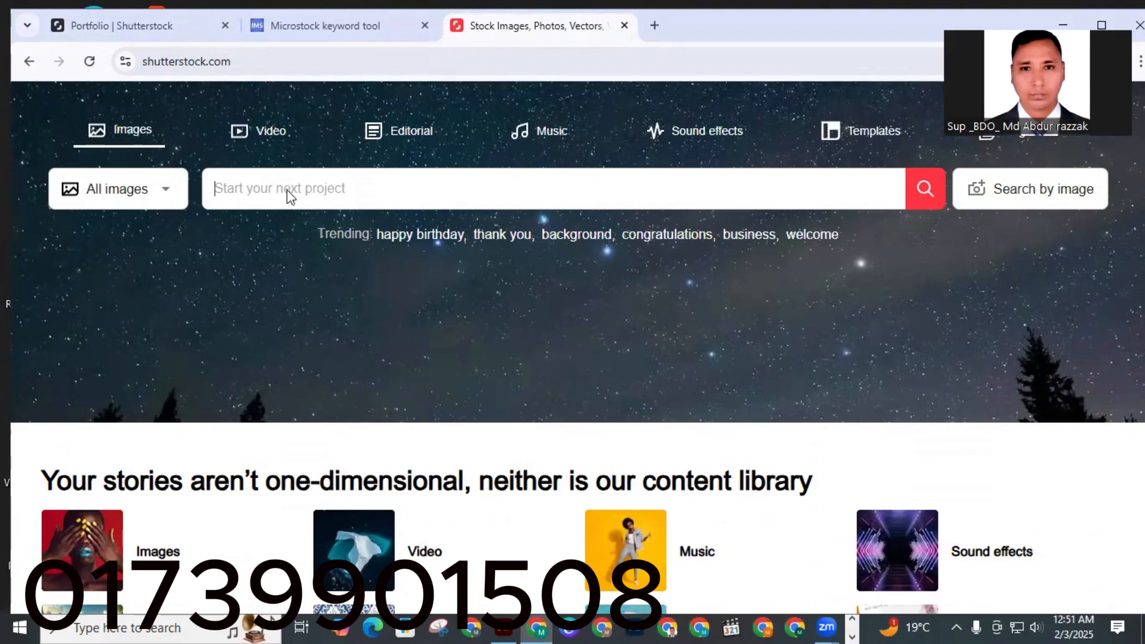
pyautogui.rightClick(287, 190)
pyautogui.click(353, 360)
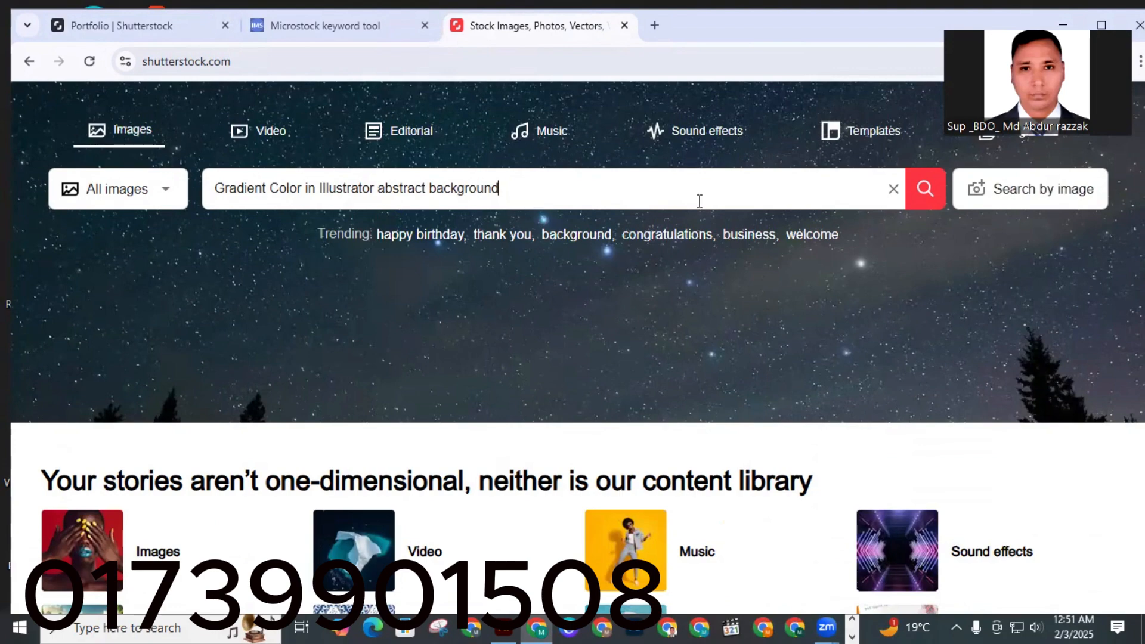
pyautogui.click(925, 196)
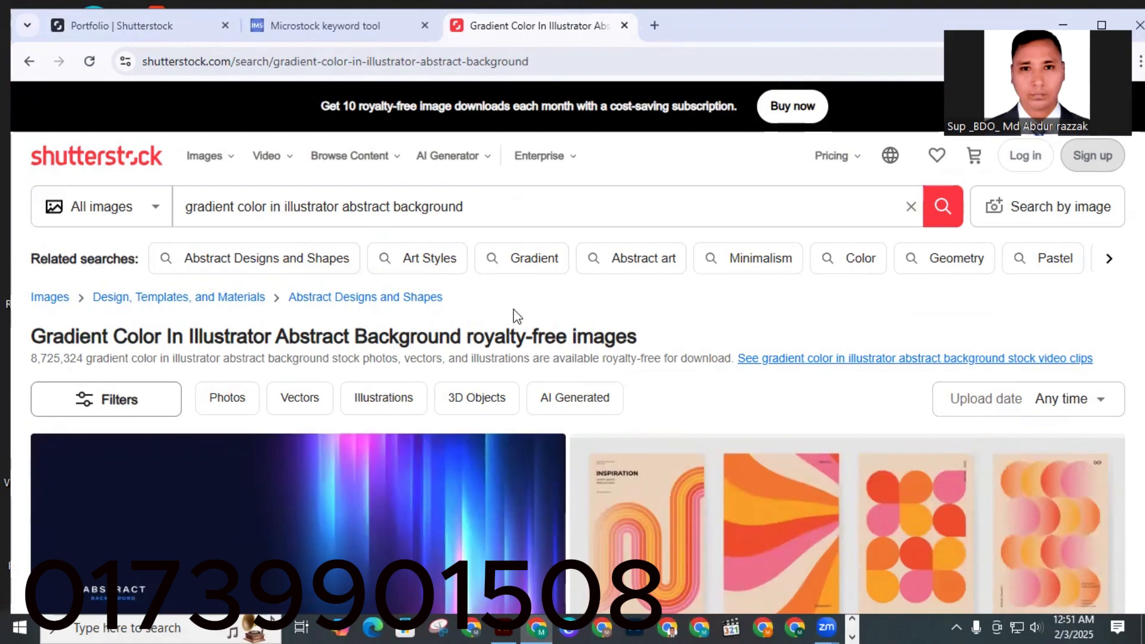
# Scroll through the gradient abstract background search results to study the popular designs.
pyautogui.scroll(-3, 508, 316)
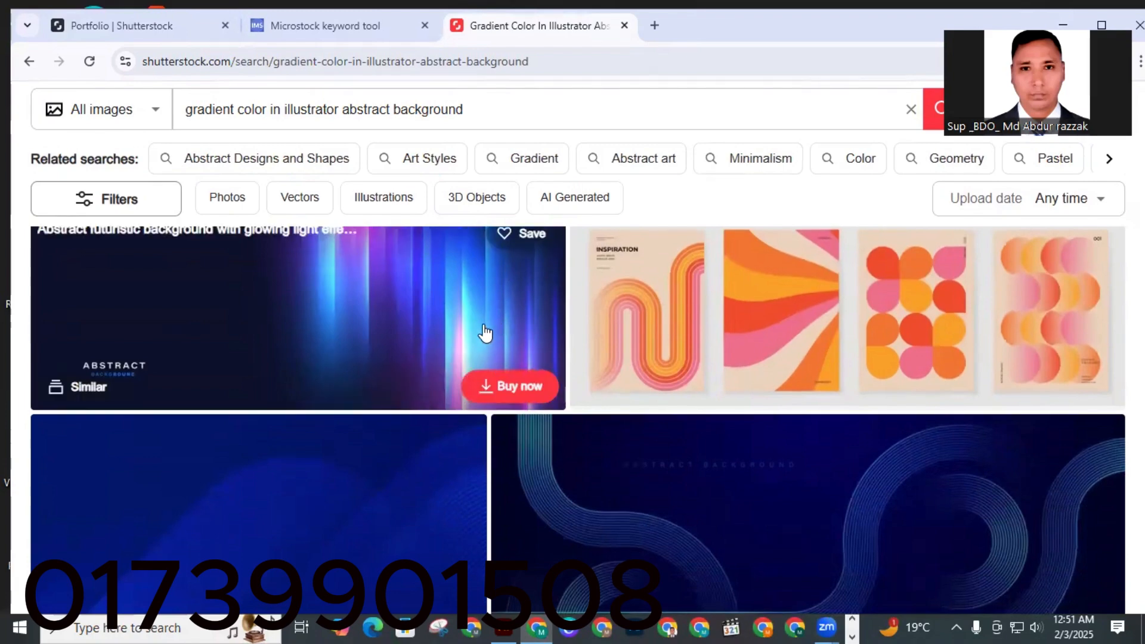
pyautogui.scroll(3, 348, 355)
pyautogui.scroll(-3, 348, 352)
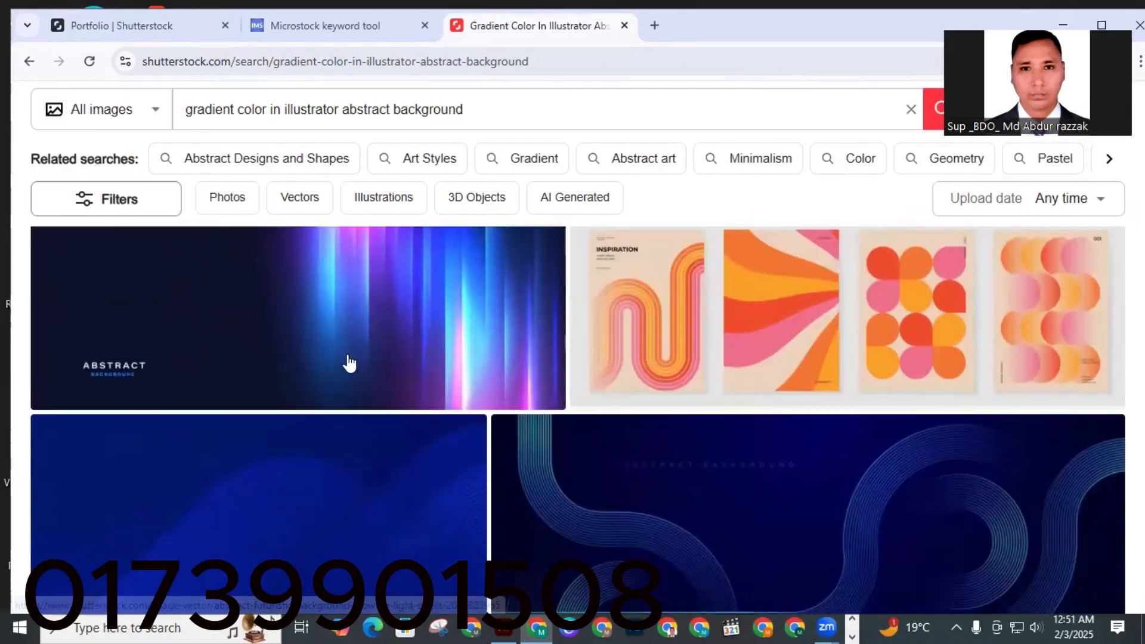
pyautogui.scroll(-3, 251, 383)
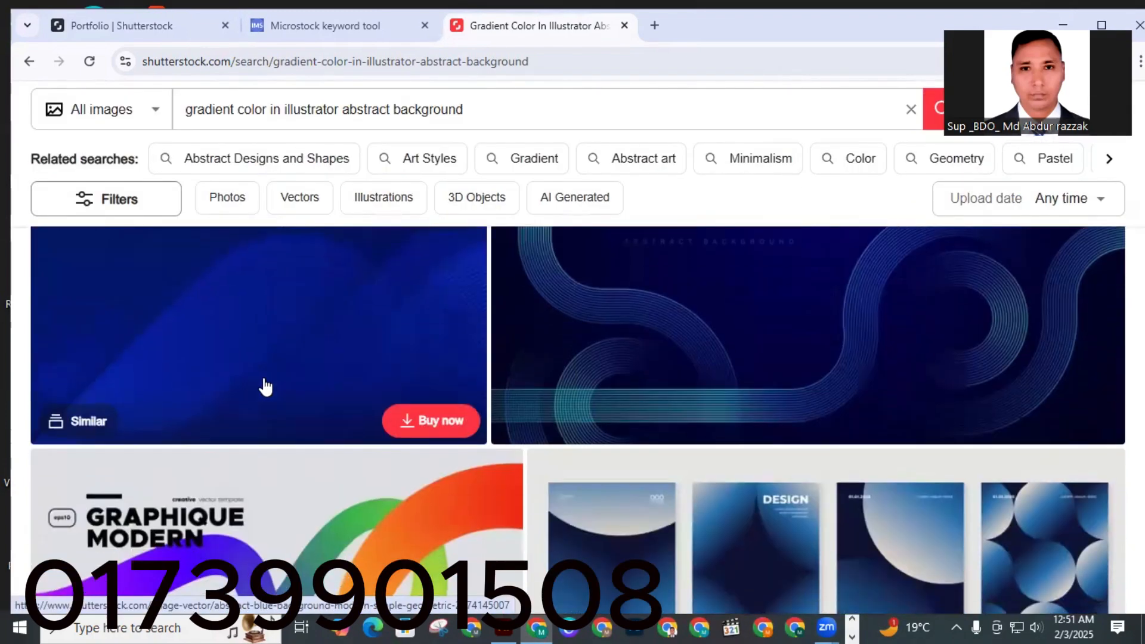
pyautogui.scroll(-3, 644, 350)
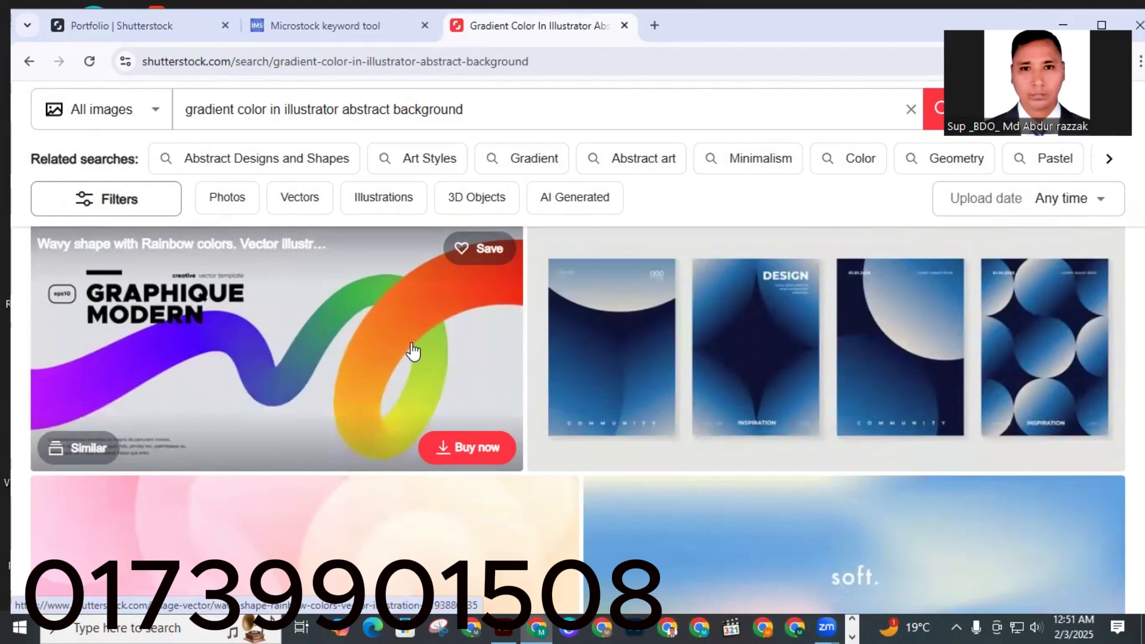
pyautogui.scroll(-5, 405, 361)
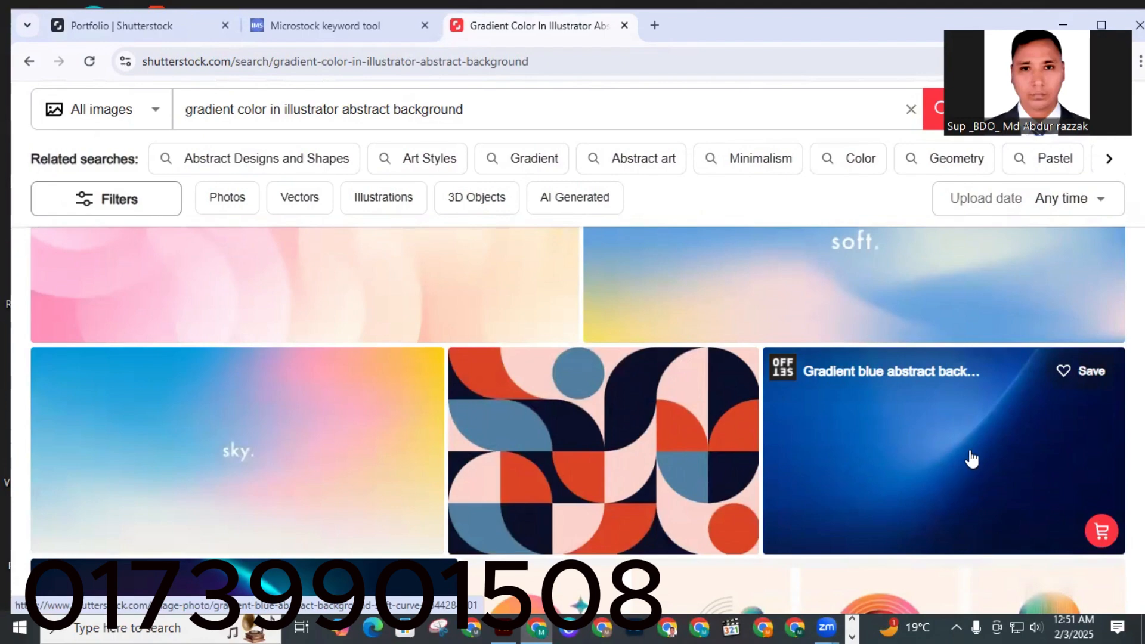
pyautogui.scroll(3, 966, 463)
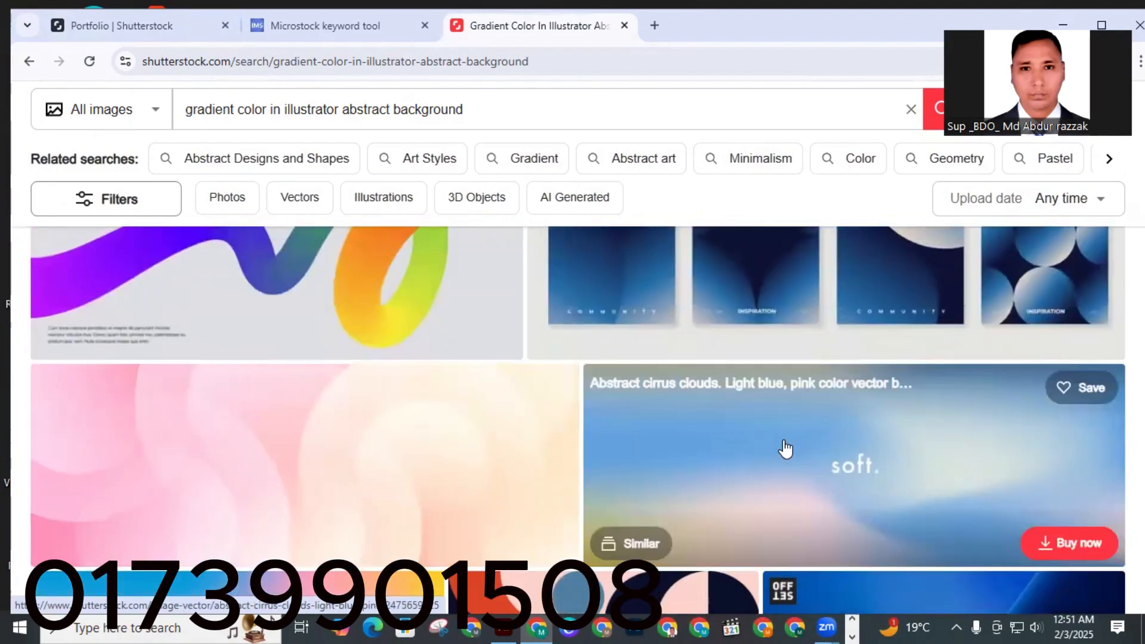
pyautogui.scroll(-6, 785, 449)
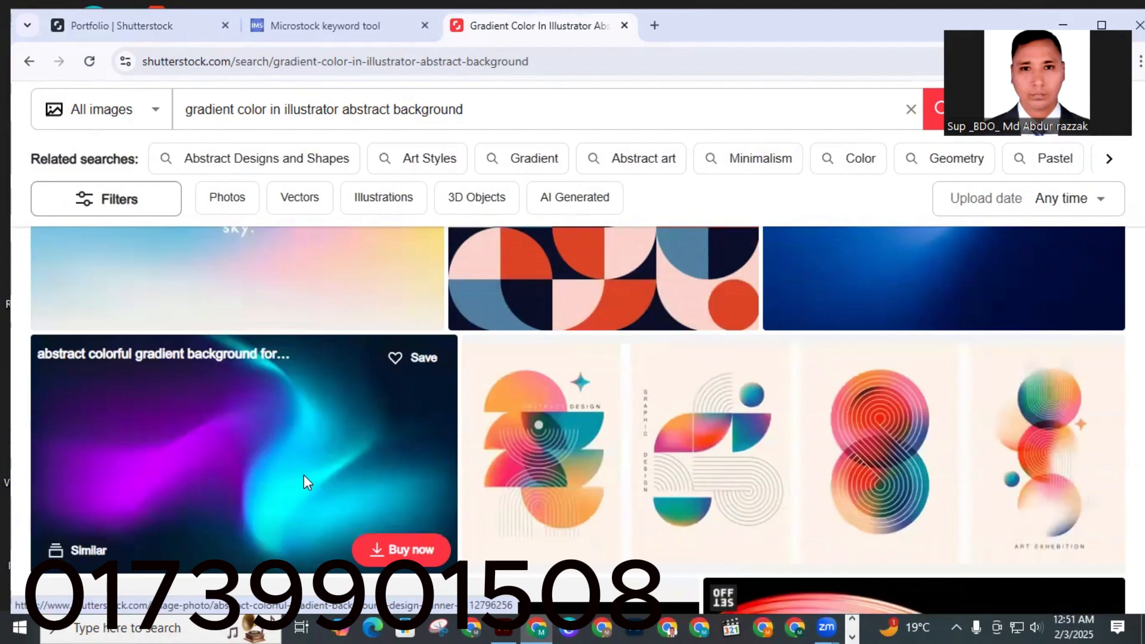
pyautogui.scroll(-2, 303, 474)
pyautogui.scroll(6, 263, 409)
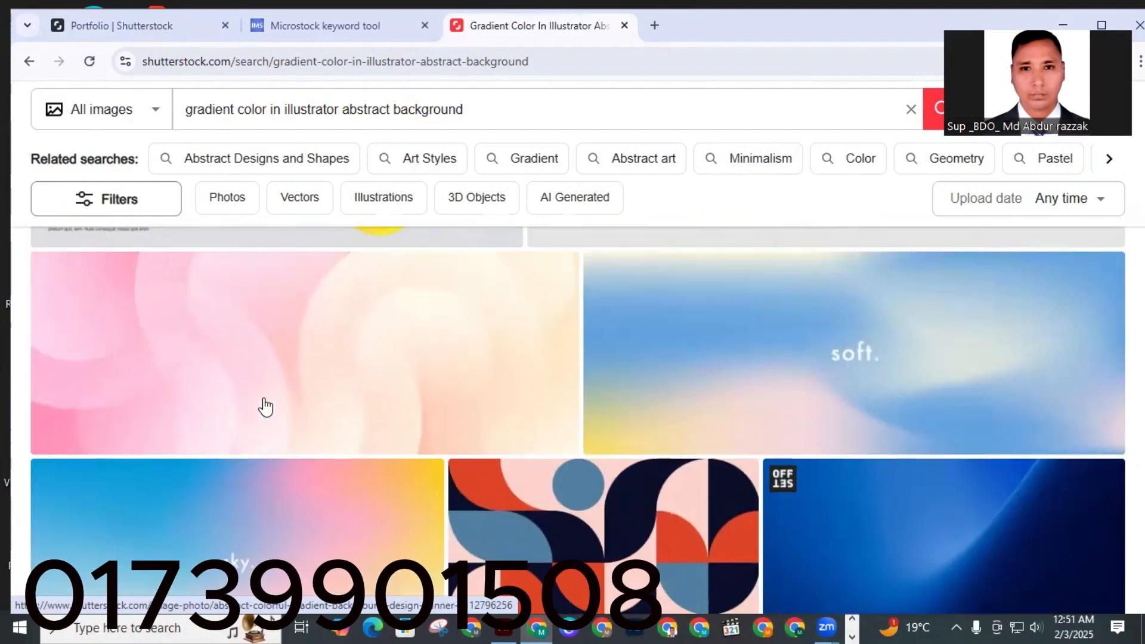
pyautogui.scroll(-10, 266, 408)
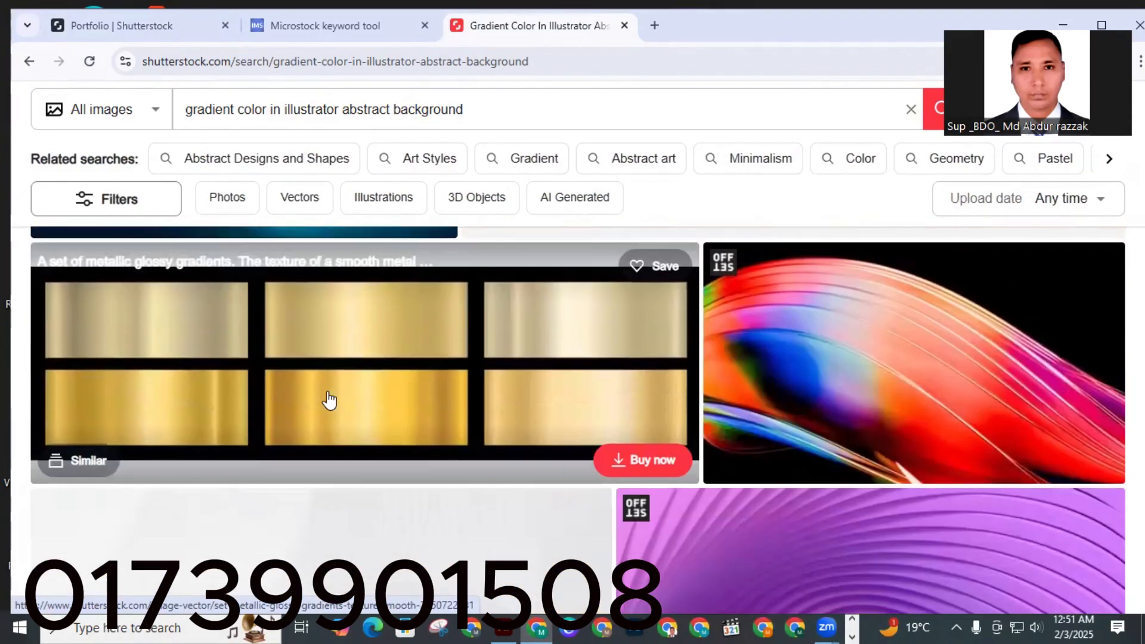
pyautogui.scroll(-3, 842, 375)
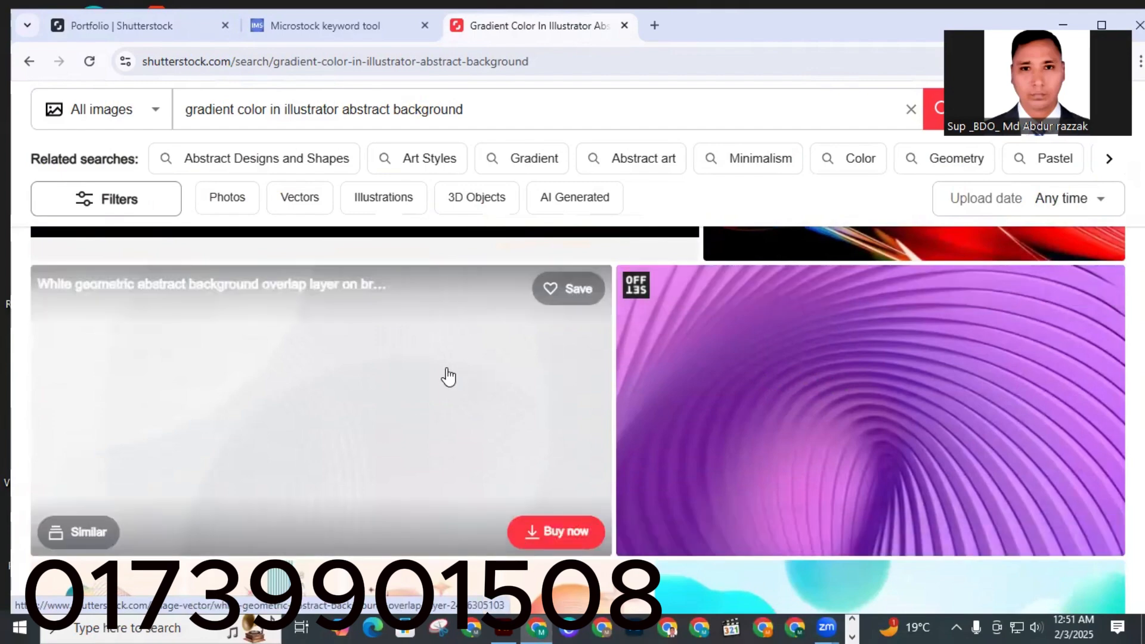
pyautogui.scroll(-6, 305, 376)
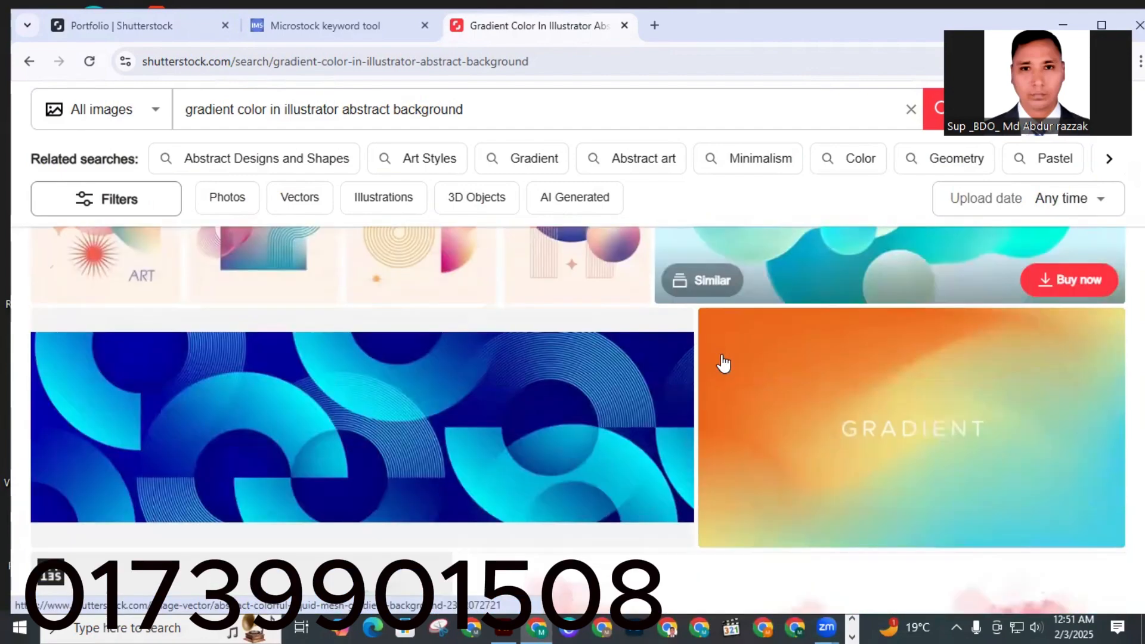
pyautogui.scroll(-3, 895, 302)
pyautogui.scroll(3, 897, 325)
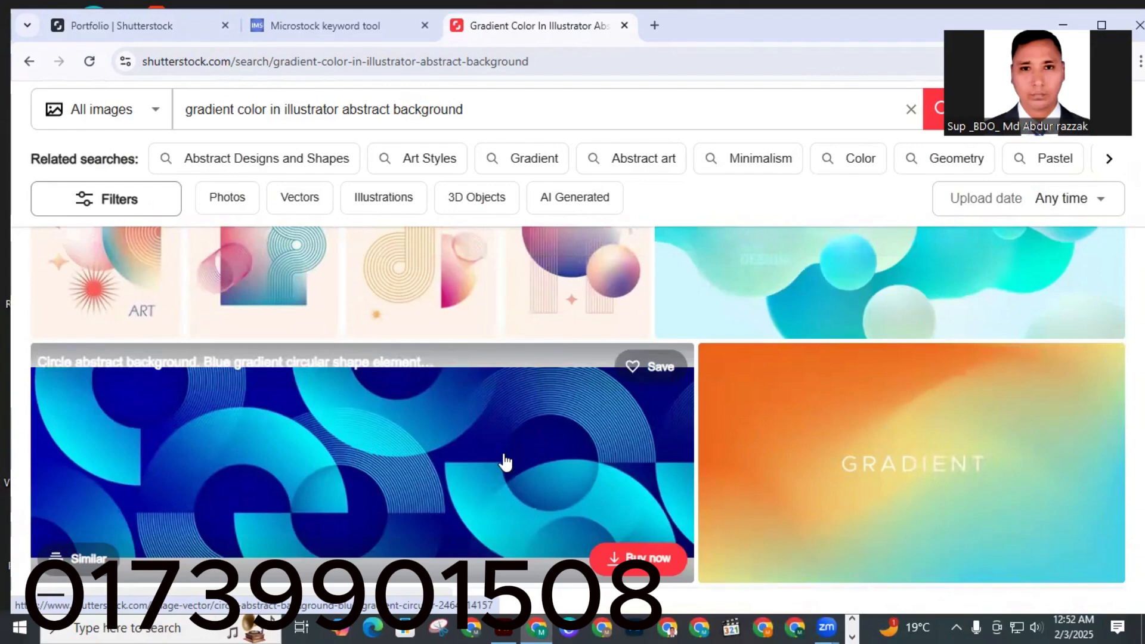
pyautogui.scroll(-4, 504, 462)
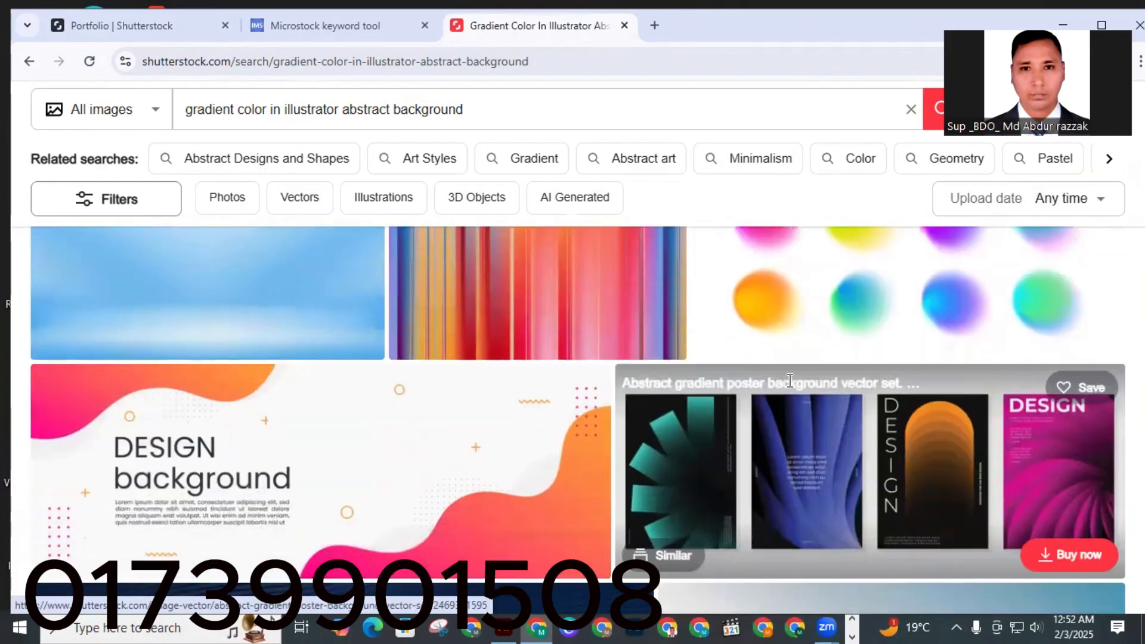
pyautogui.scroll(3, 865, 344)
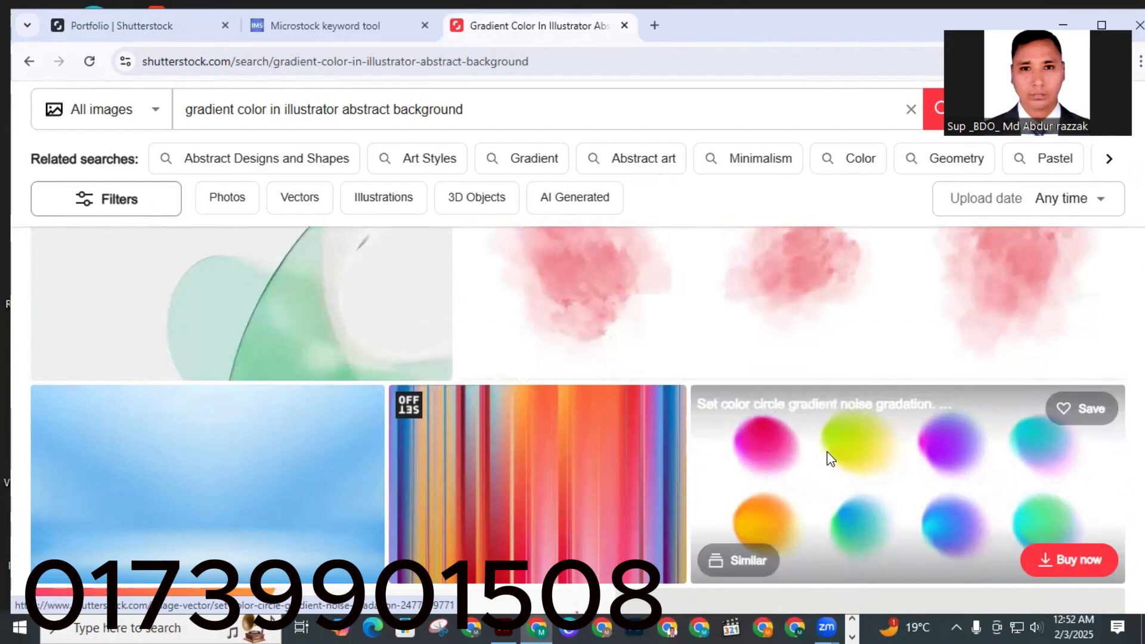
pyautogui.scroll(-5, 328, 477)
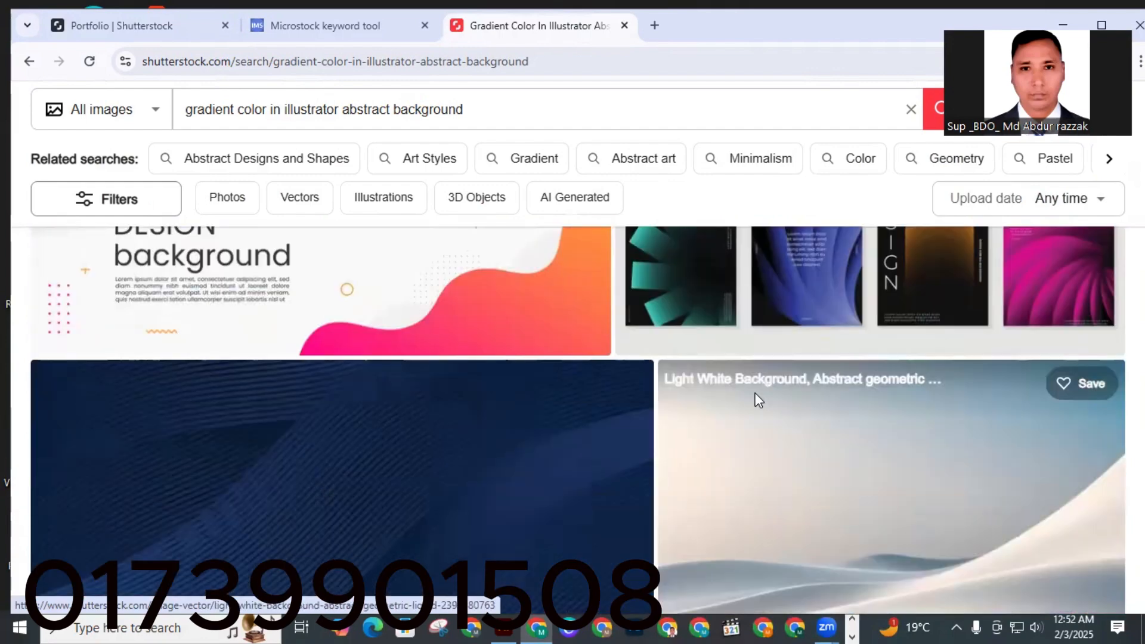
pyautogui.scroll(-5, 734, 396)
pyautogui.scroll(-10, 710, 394)
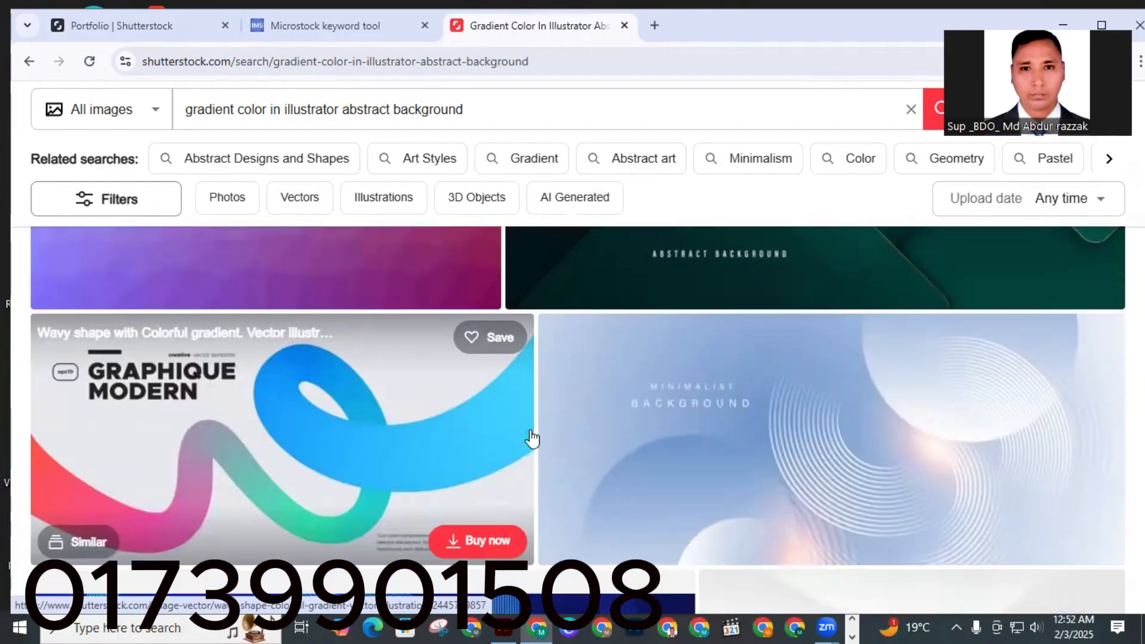
pyautogui.scroll(3, 554, 417)
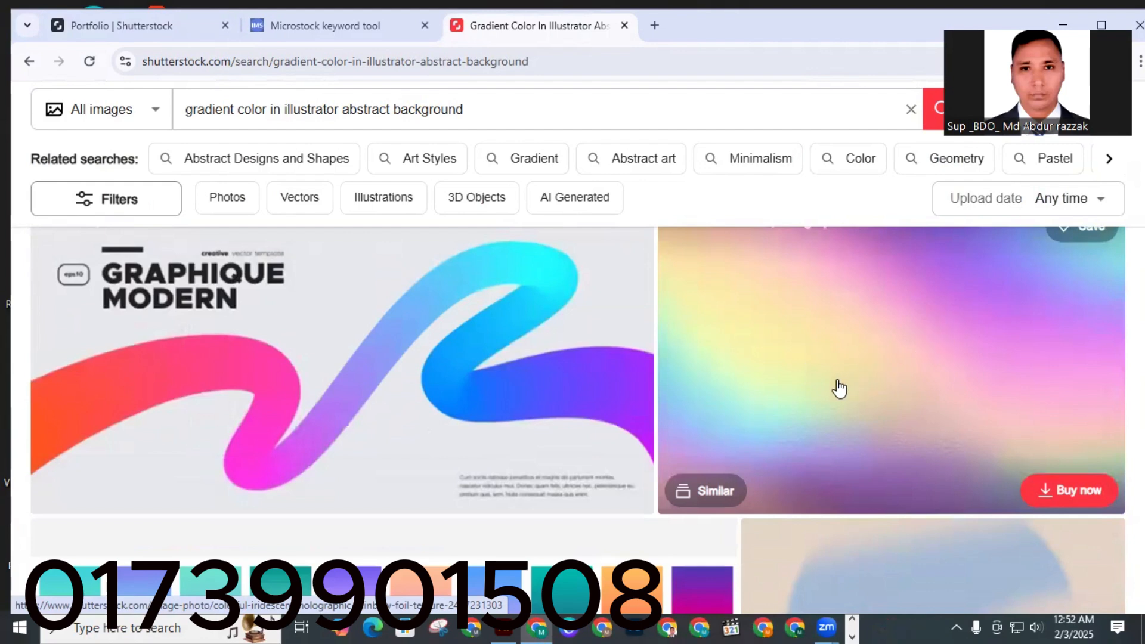
pyautogui.scroll(-4, 840, 389)
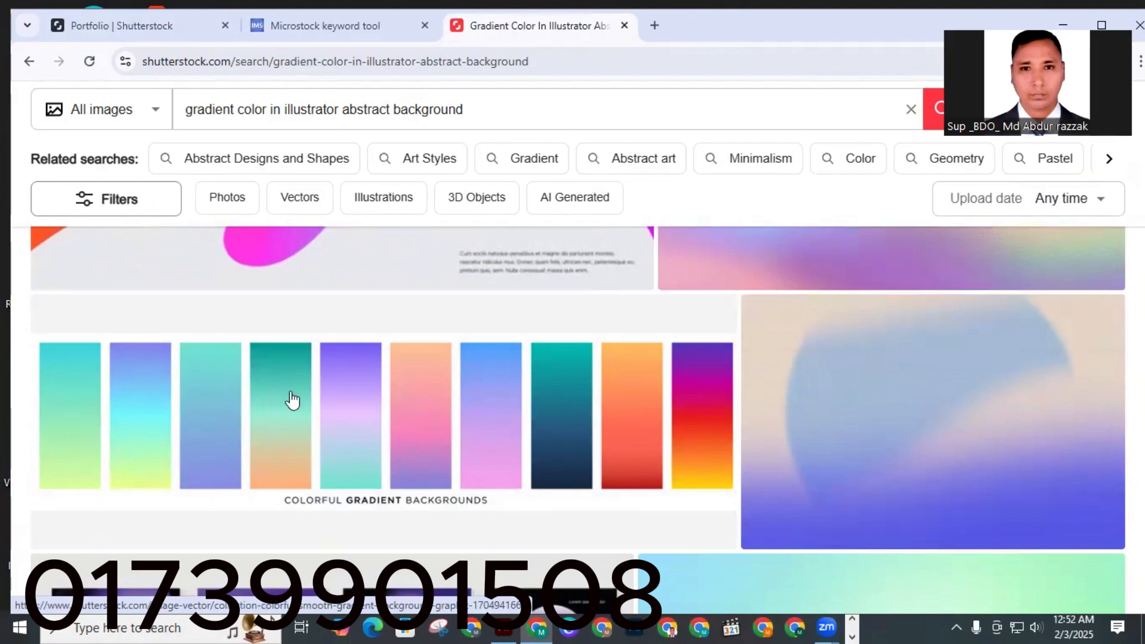
pyautogui.scroll(-10, 659, 404)
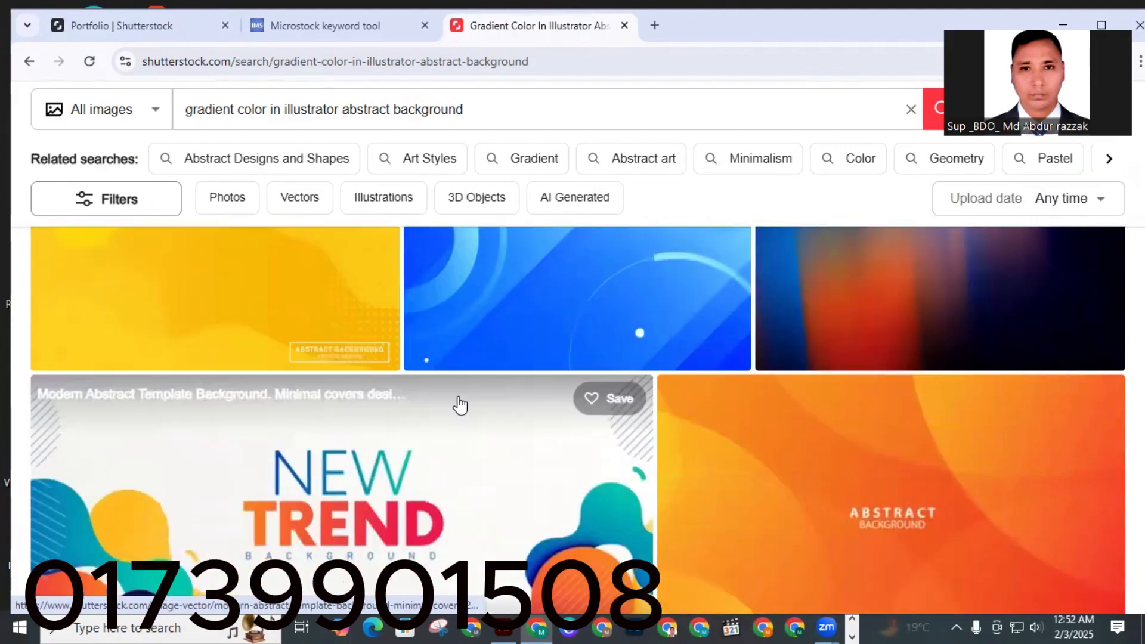
pyautogui.scroll(-10, 460, 405)
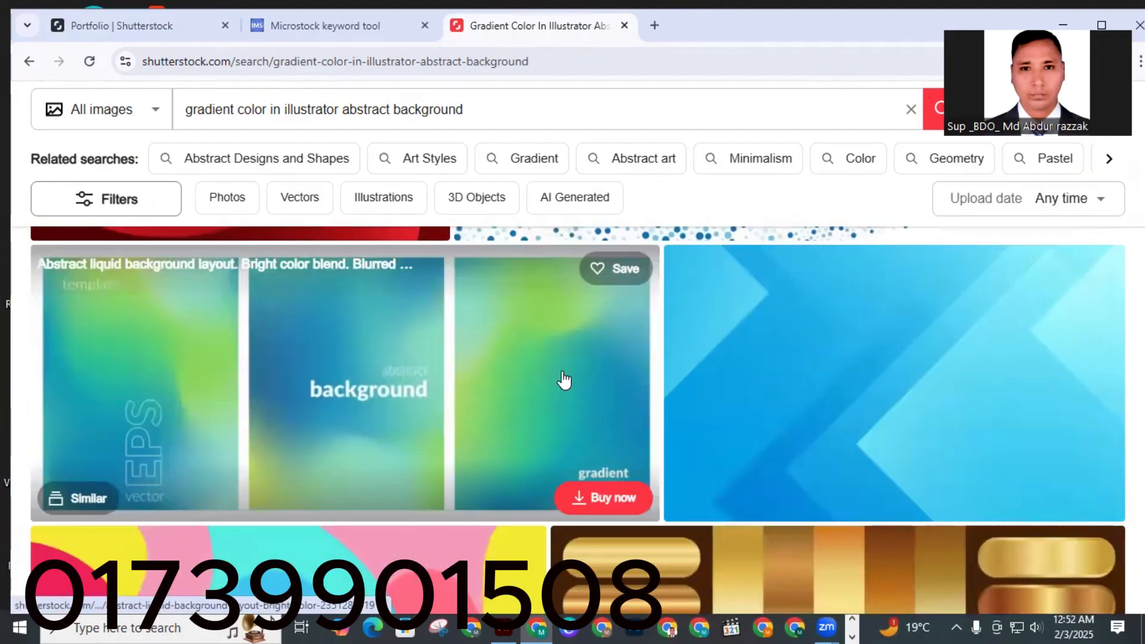
pyautogui.scroll(-10, 564, 381)
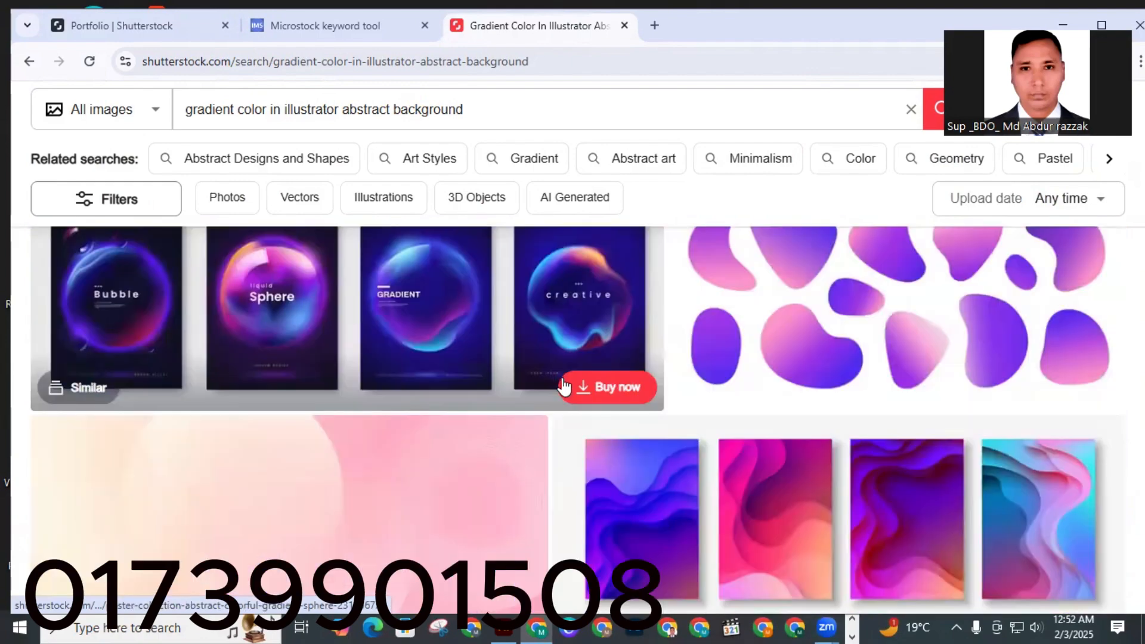
pyautogui.scroll(-7, 564, 388)
pyautogui.scroll(8, 486, 341)
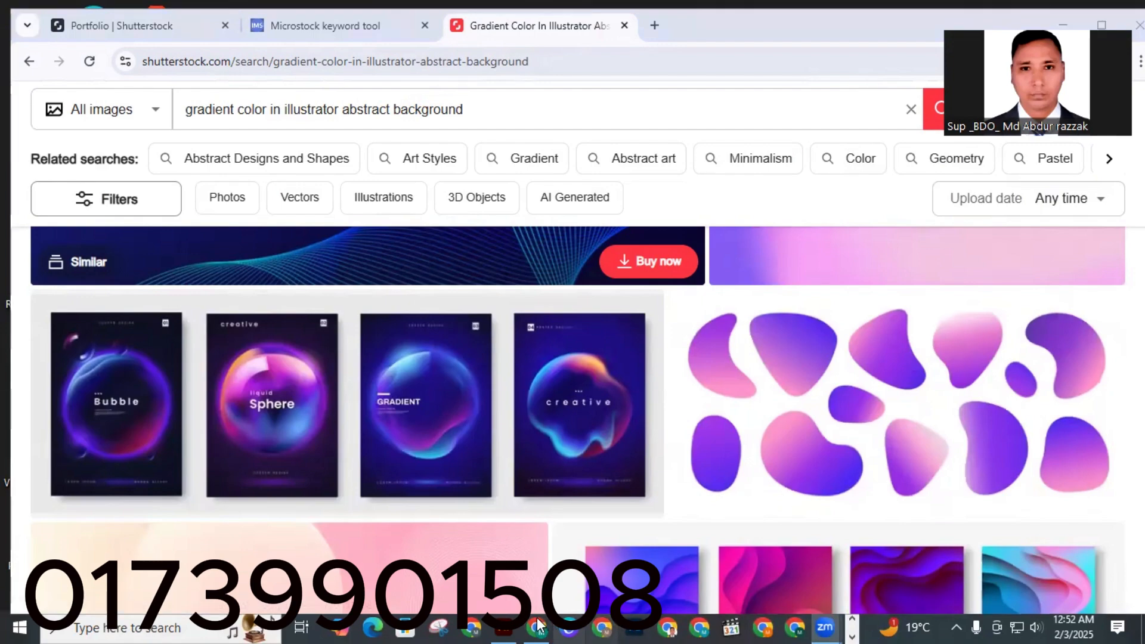
# Switch to Adobe Illustrator and look over the recent files on its Home screen.
pyautogui.click(504, 626)
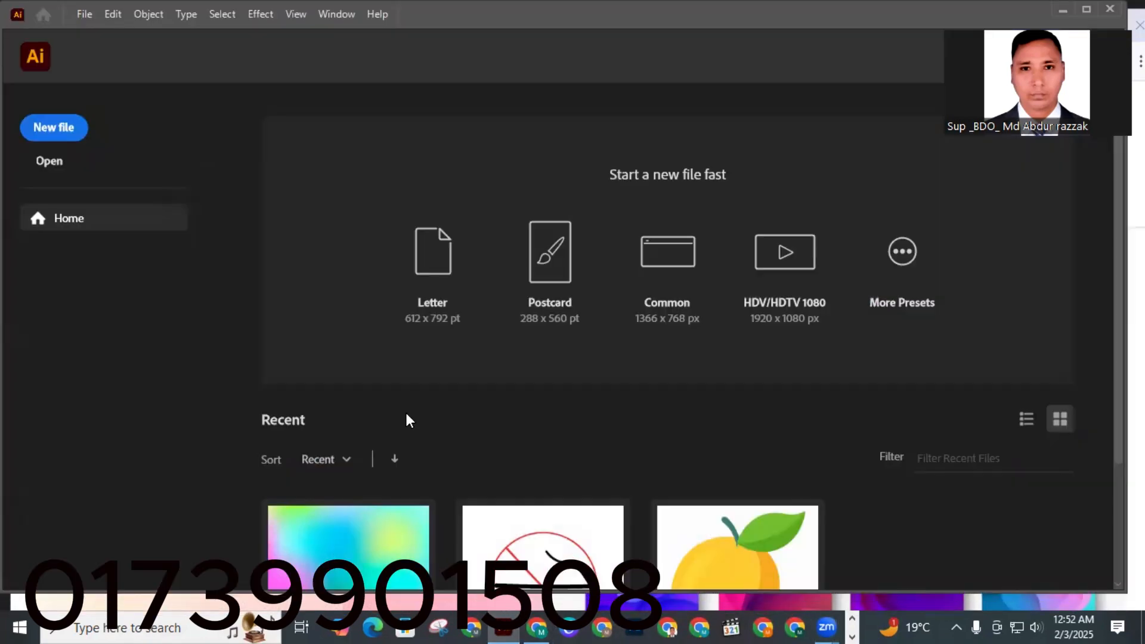
pyautogui.scroll(-3, 504, 403)
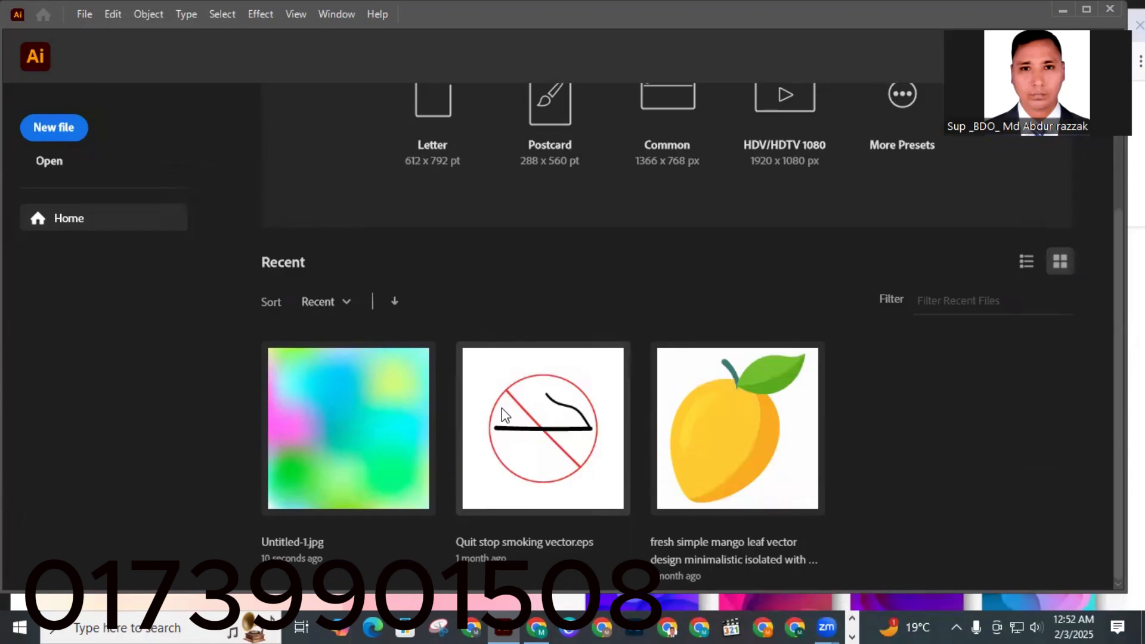
pyautogui.scroll(3, 362, 431)
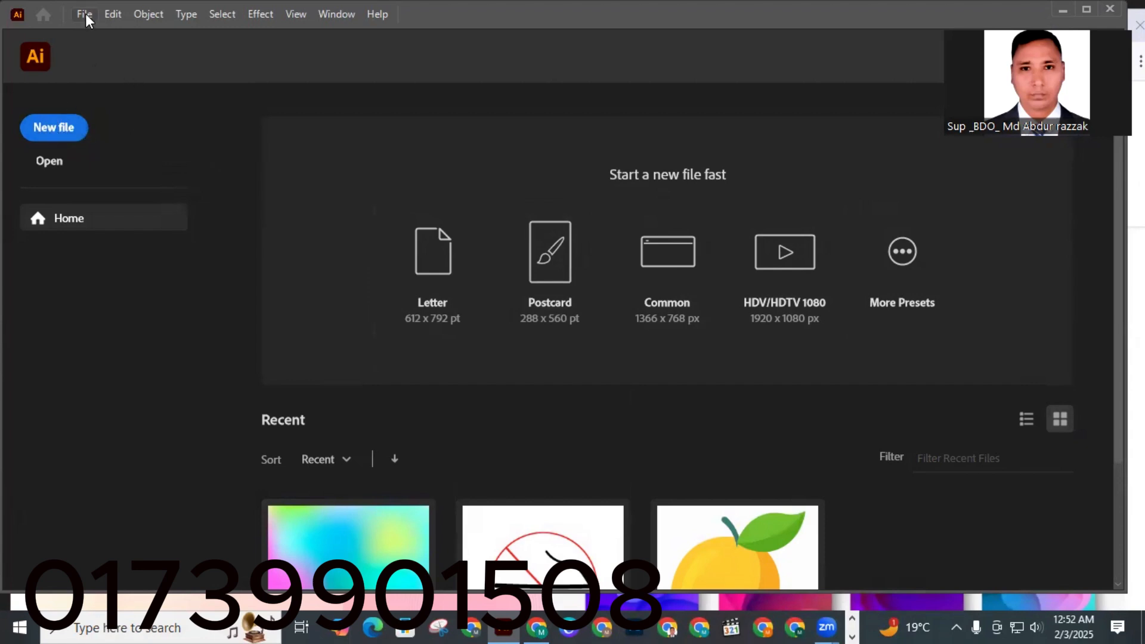
# Create a new RGB document 4000 px wide and 2663 px high.
pyautogui.click(58, 130)
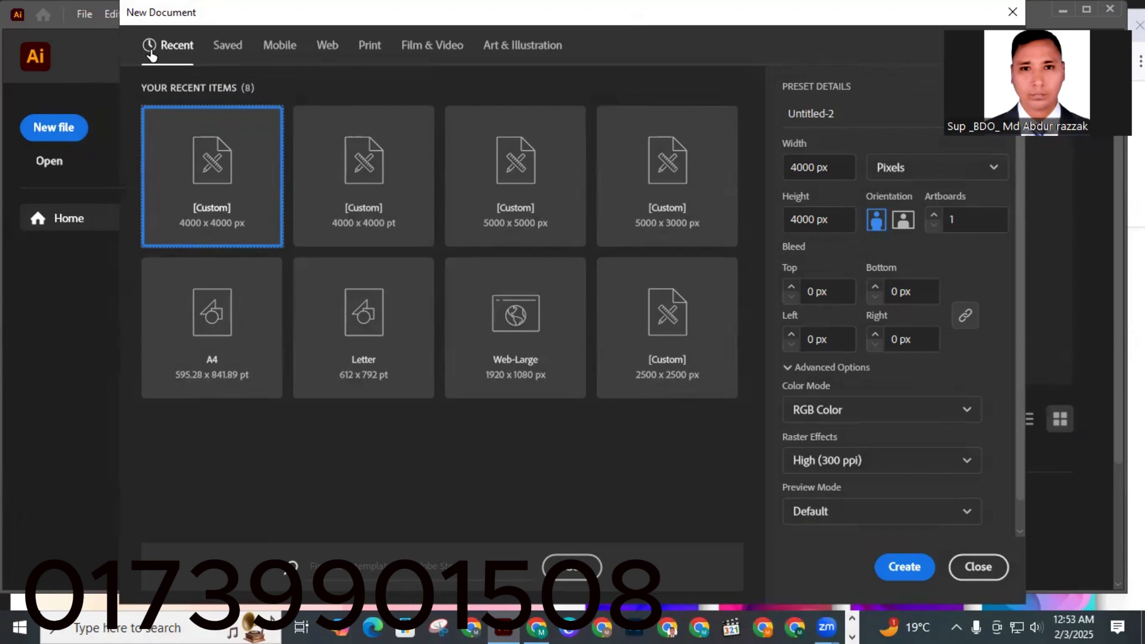
pyautogui.click(1012, 12)
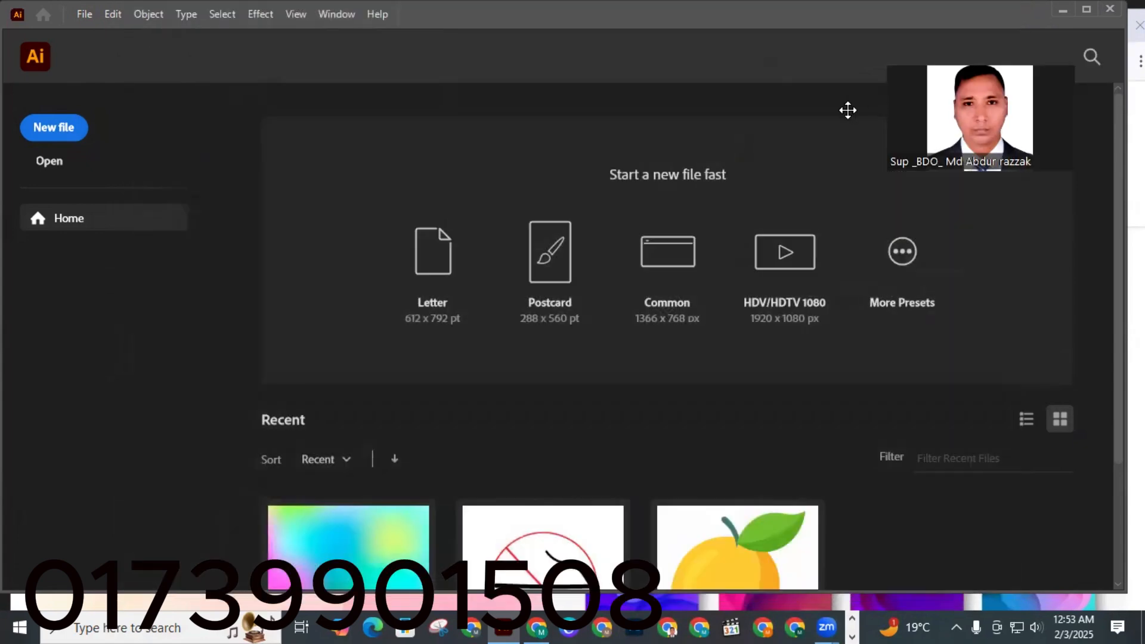
pyautogui.click(87, 13)
pyautogui.click(110, 31)
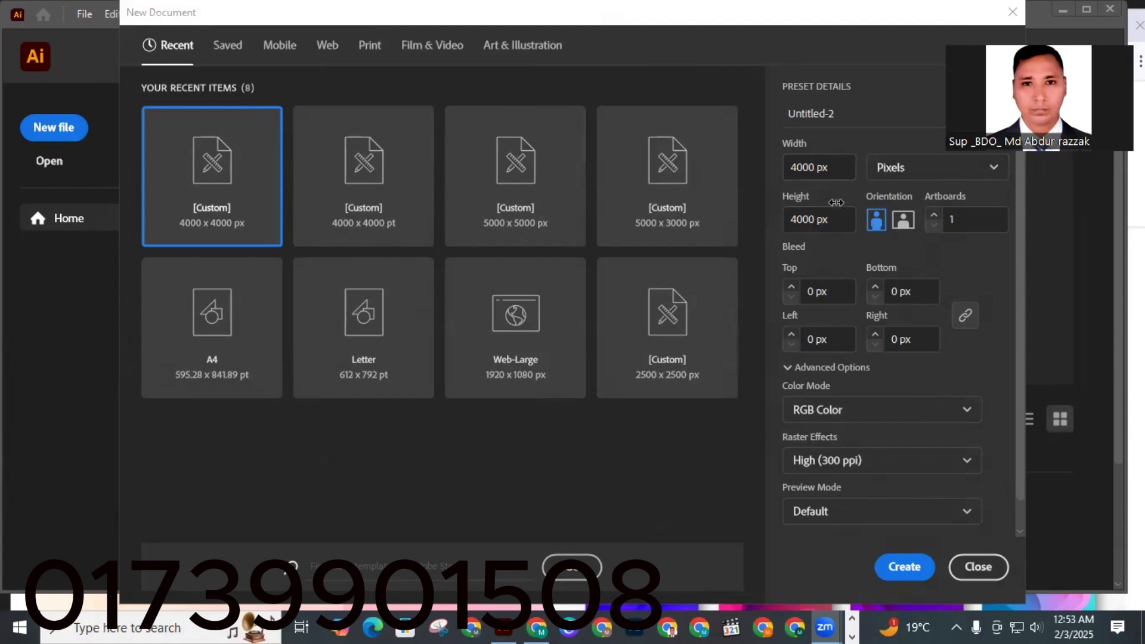
pyautogui.click(815, 217)
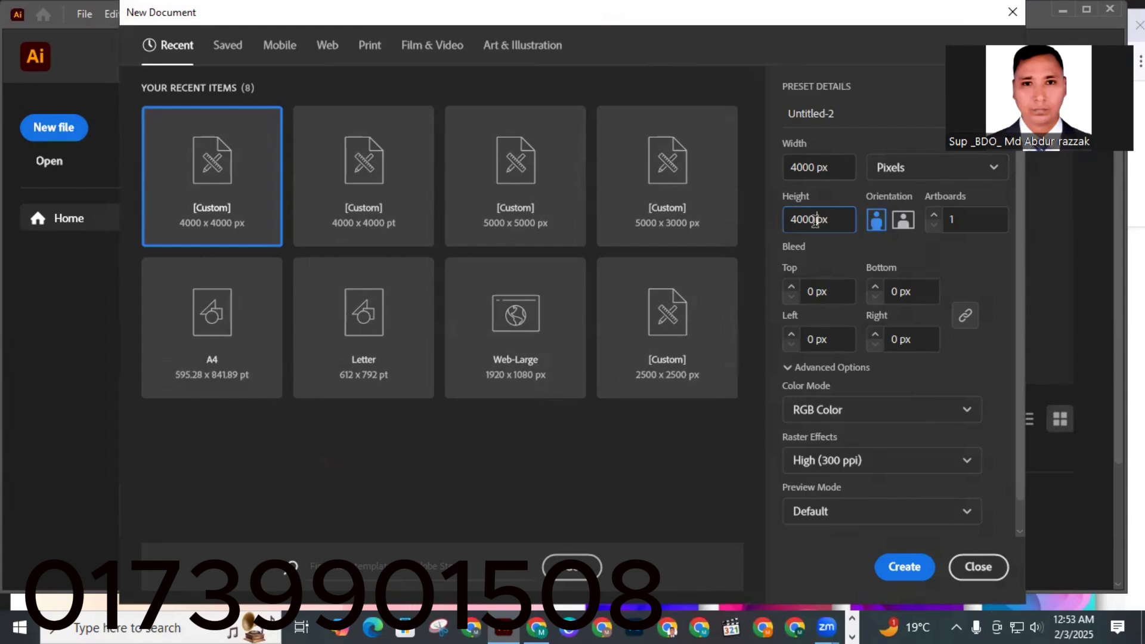
pyautogui.press('BackSpace')
pyautogui.press('BackSpace')
pyautogui.press('BackSpace')
pyautogui.press('BackSpace')
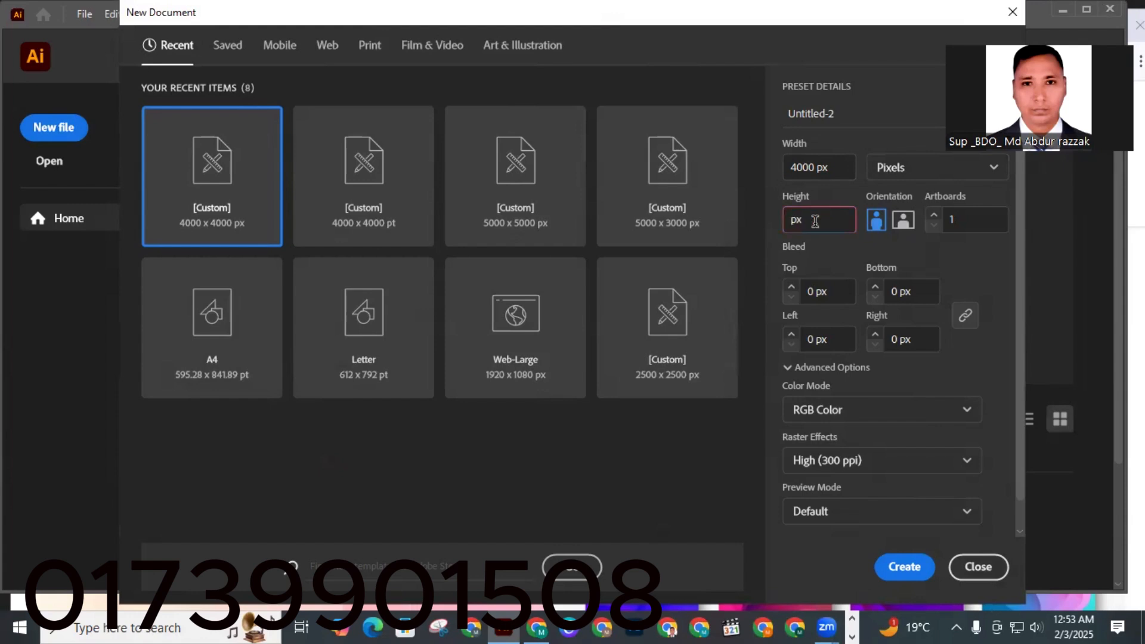
pyautogui.write('2663')
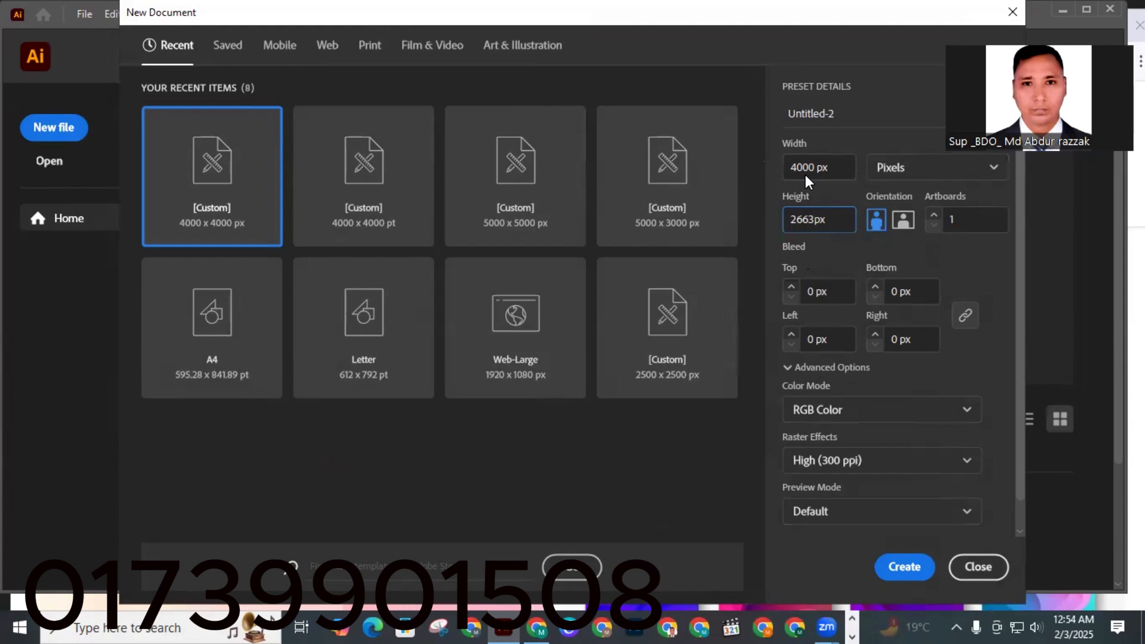
pyautogui.click(896, 572)
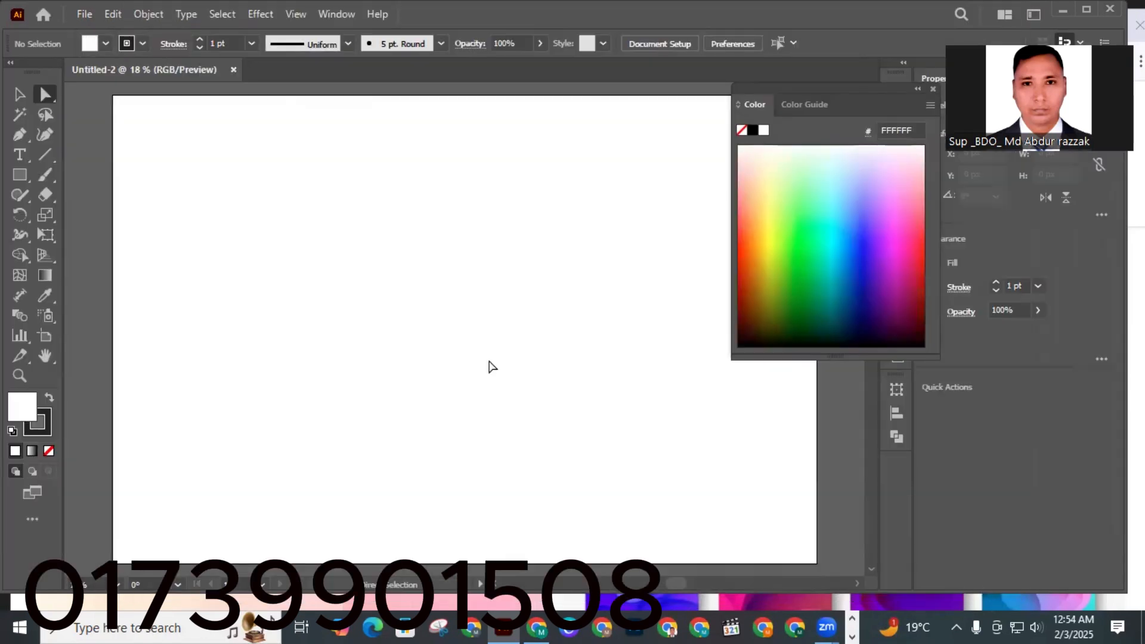
# Close the floating Color panel covering the artboard.
pyautogui.click(919, 89)
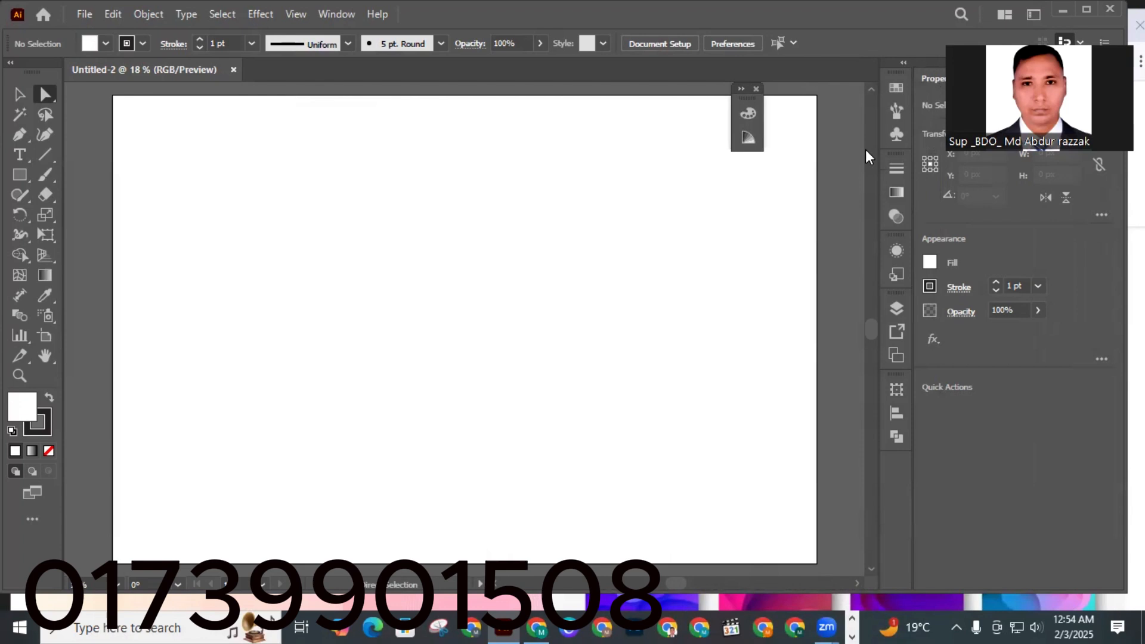
pyautogui.click(756, 93)
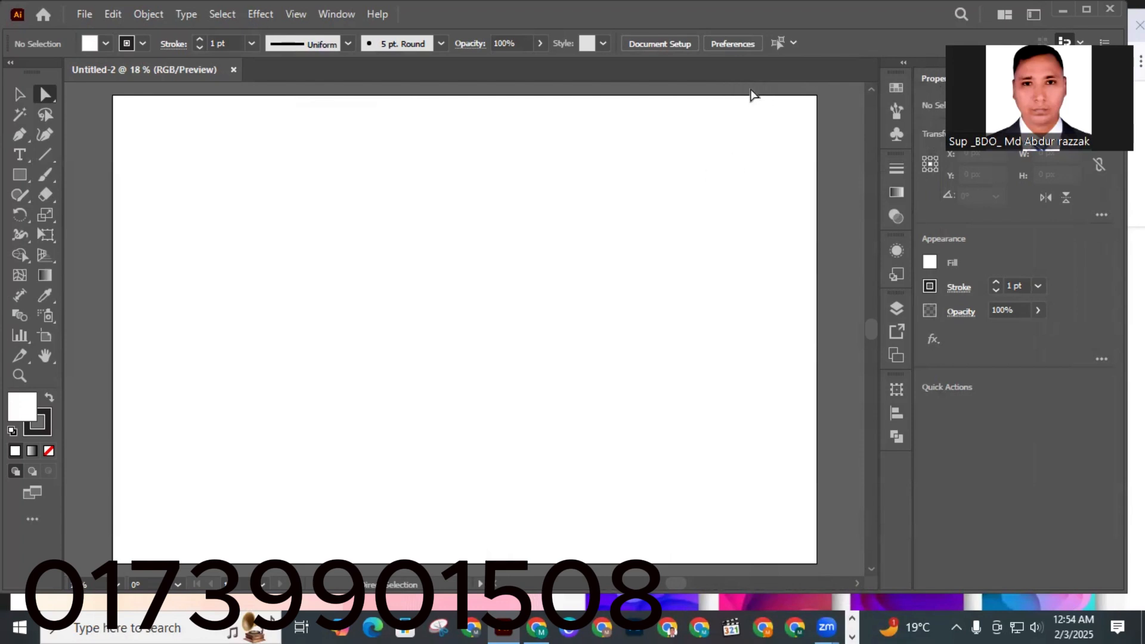
pyautogui.scroll(2, 874, 190)
pyautogui.scroll(1, 874, 190)
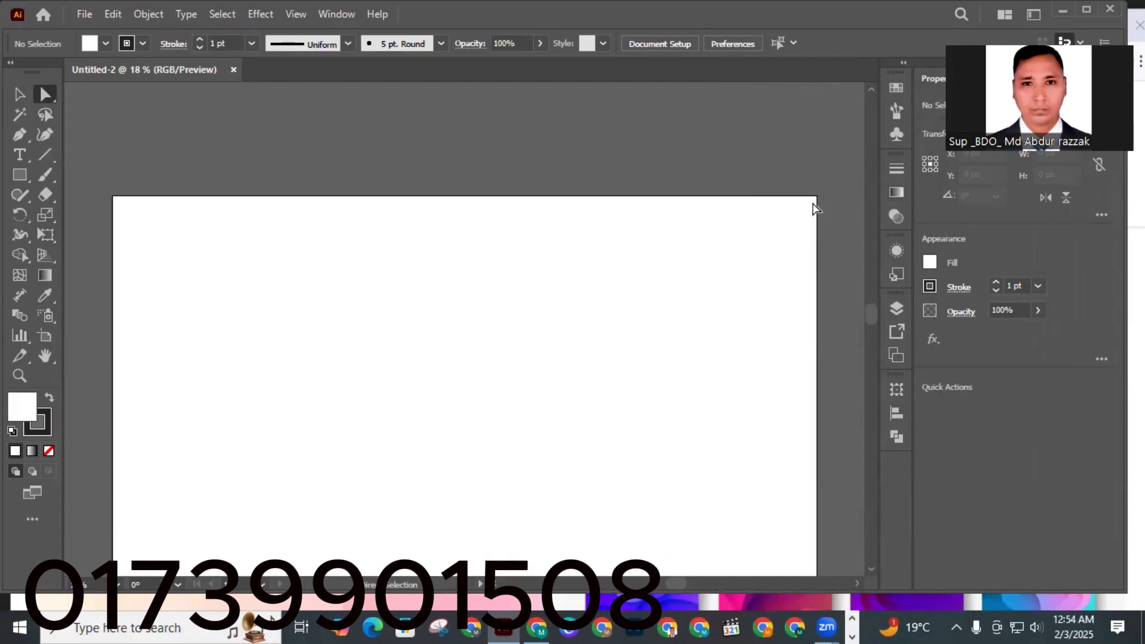
pyautogui.scroll(-2, 671, 212)
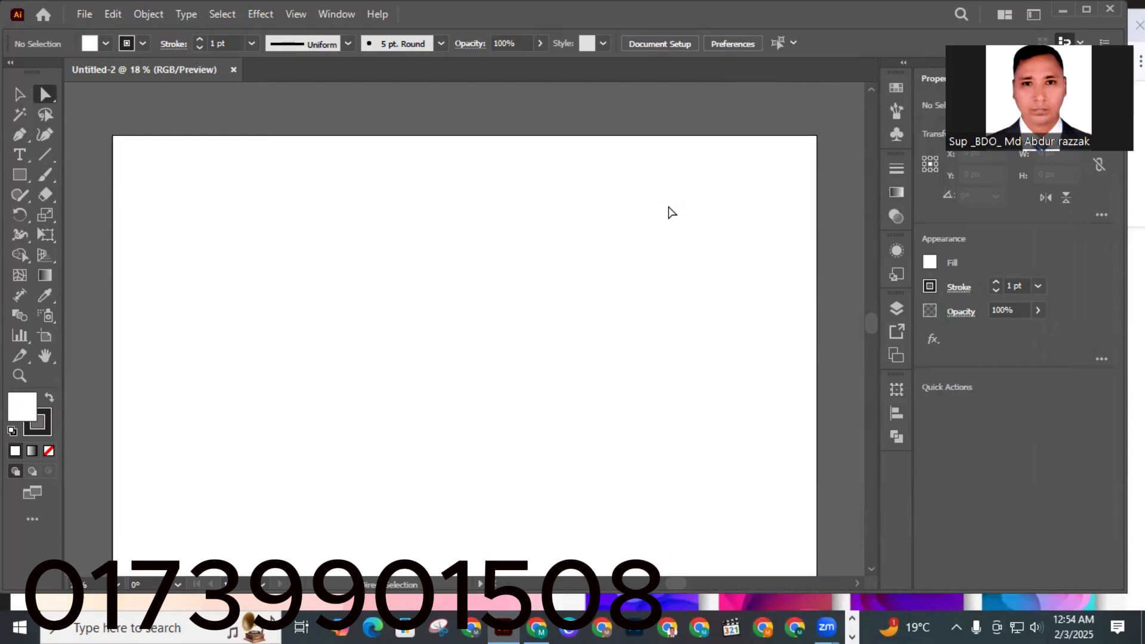
pyautogui.scroll(-1, 669, 212)
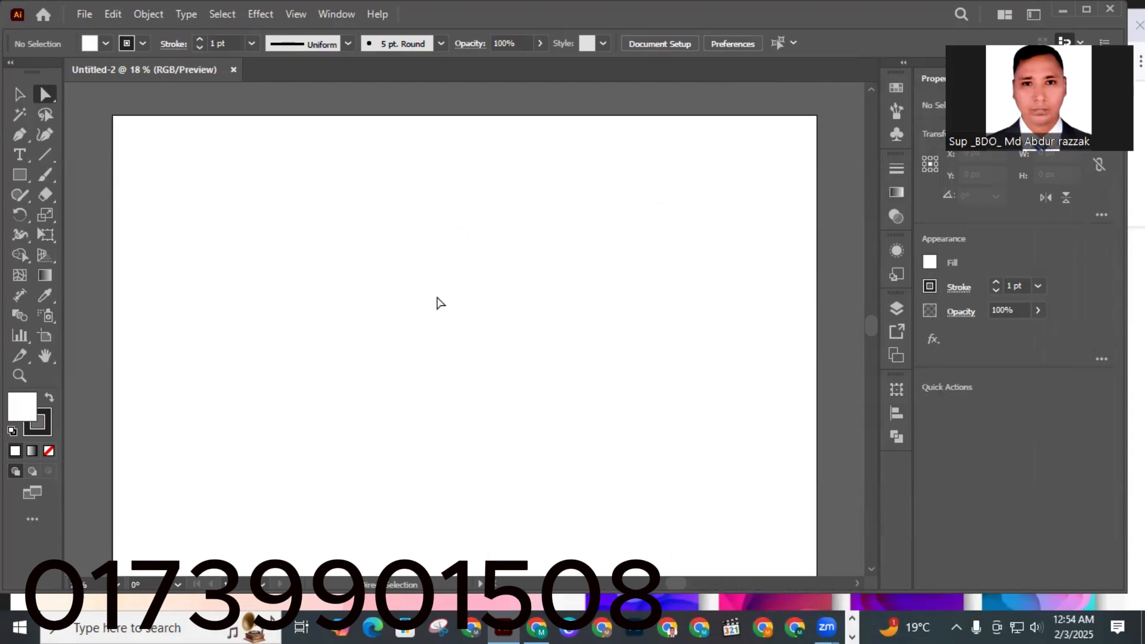
# Draw a rectangle 4000 px wide and 2663 px high with the Rectangle tool.
pyautogui.scroll(-1, 441, 303)
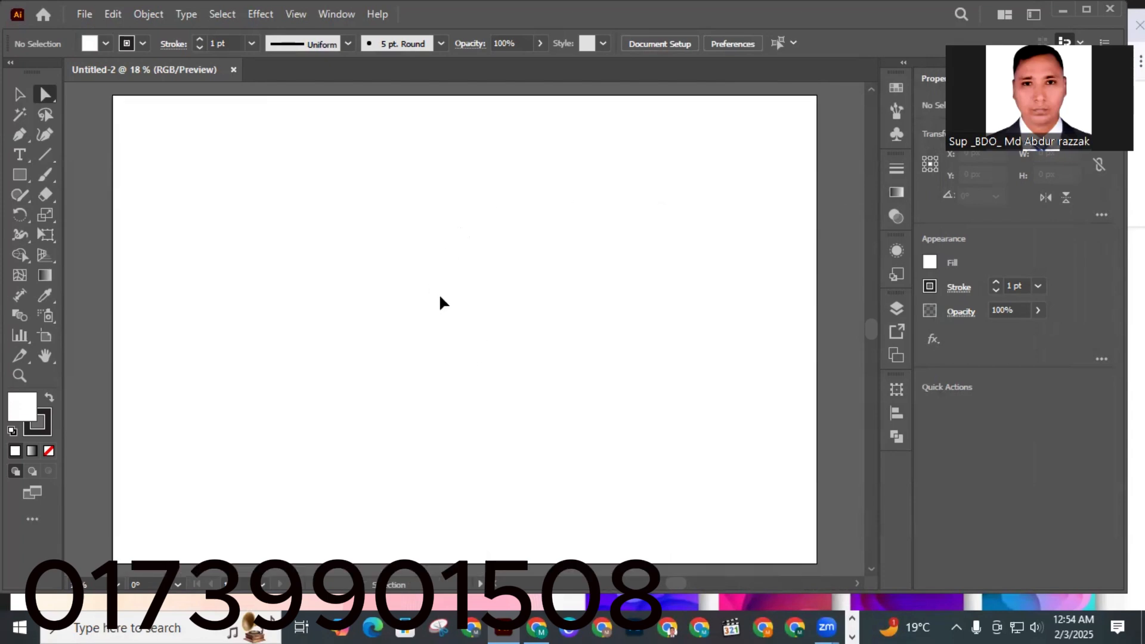
pyautogui.hotkey('ctrl', '-')
pyautogui.hotkey('ctrl', '-')
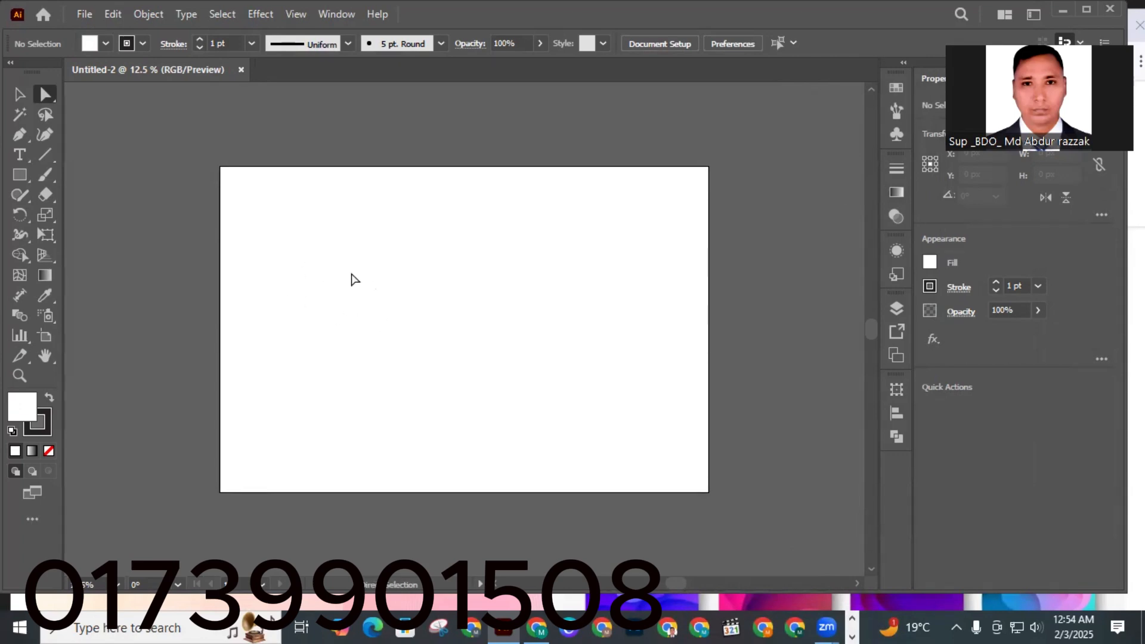
pyautogui.click(19, 95)
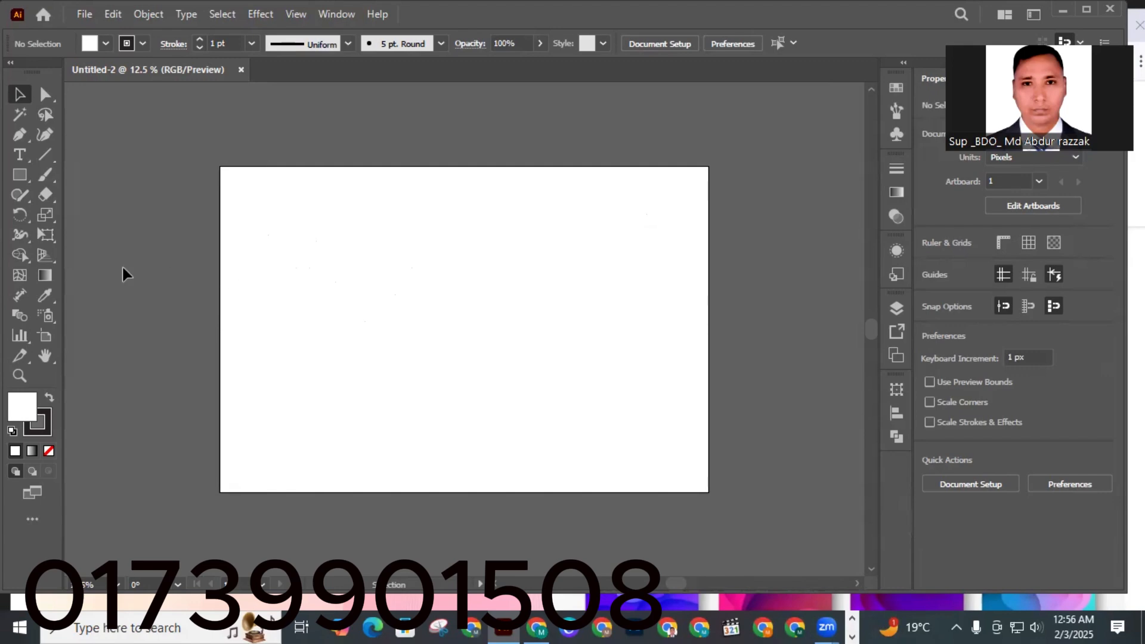
pyautogui.click(20, 176)
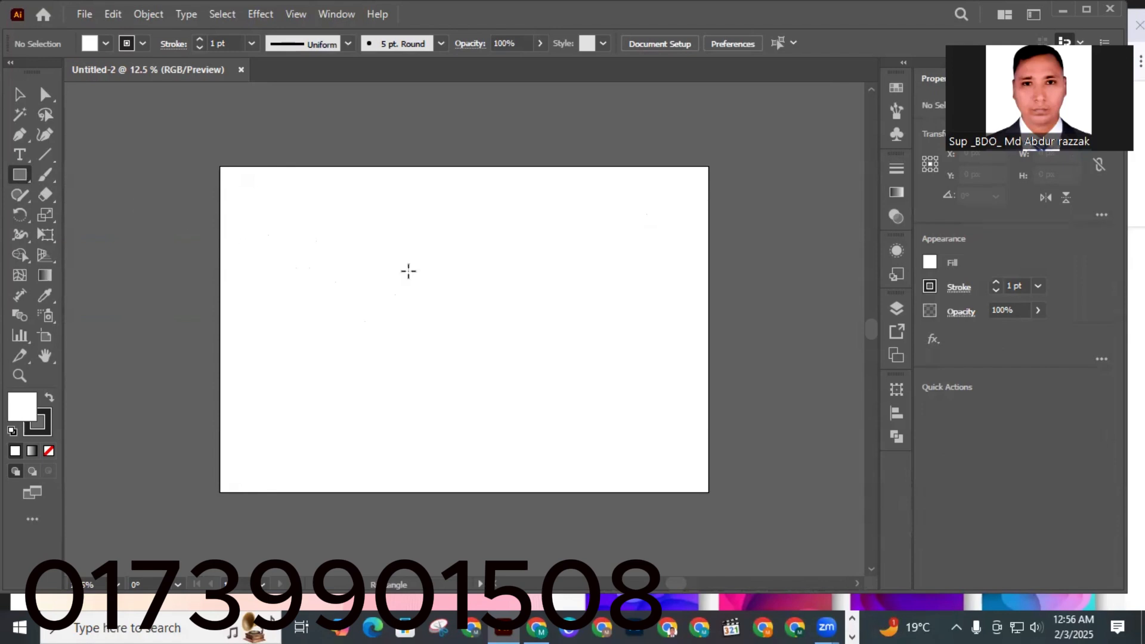
pyautogui.click(461, 302)
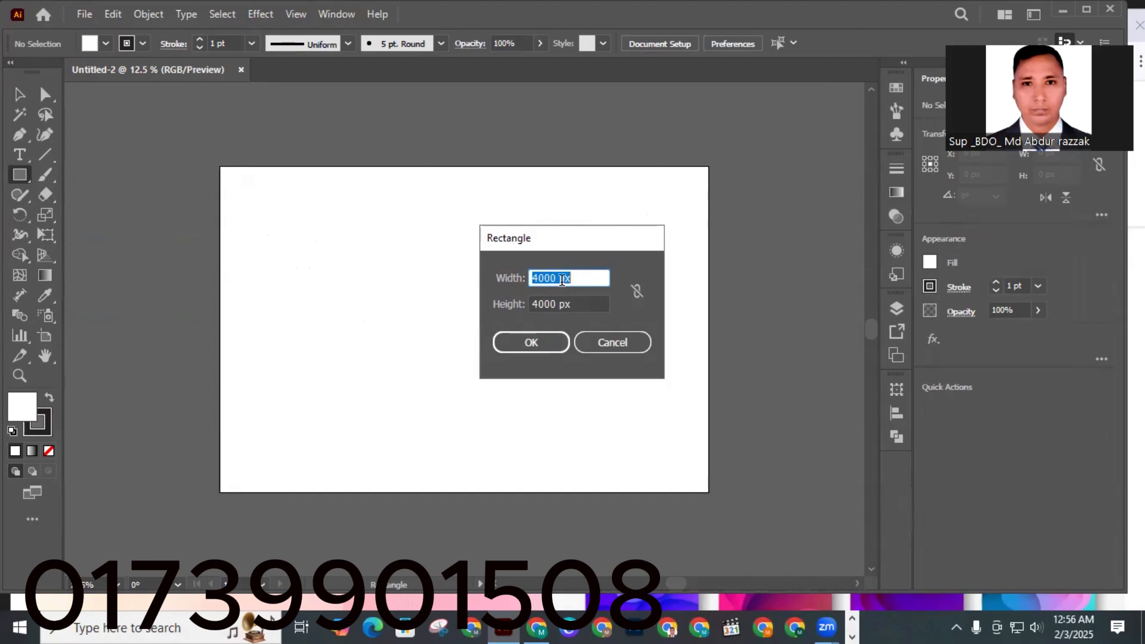
pyautogui.click(557, 304)
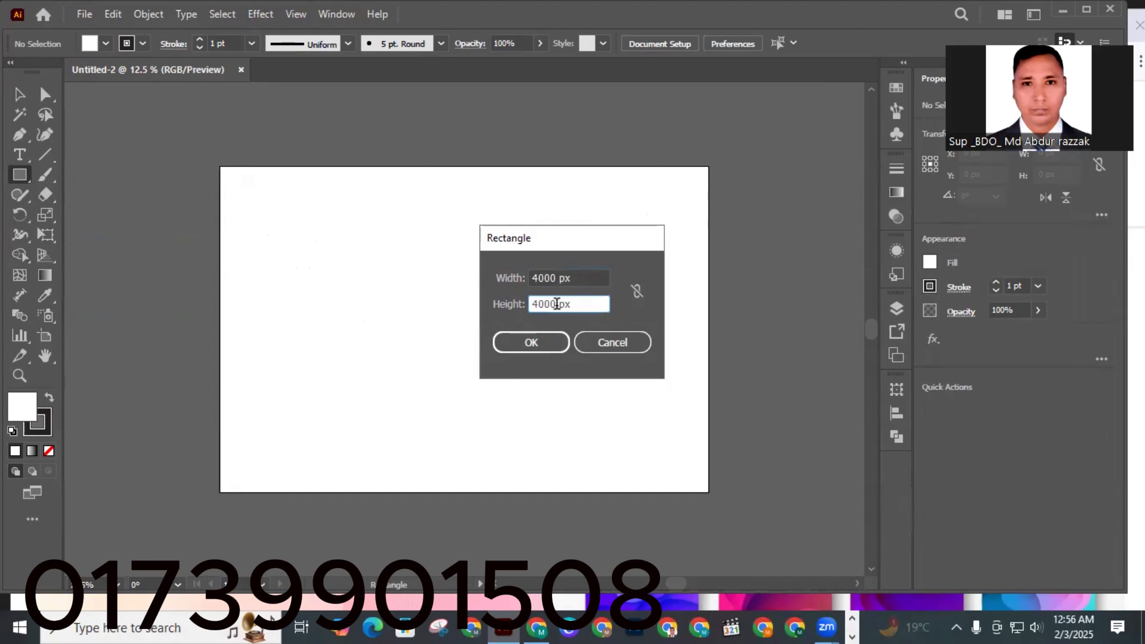
pyautogui.press('BackSpace')
pyautogui.press('BackSpace')
pyautogui.press('BackSpace')
pyautogui.press('BackSpace')
pyautogui.write('266')
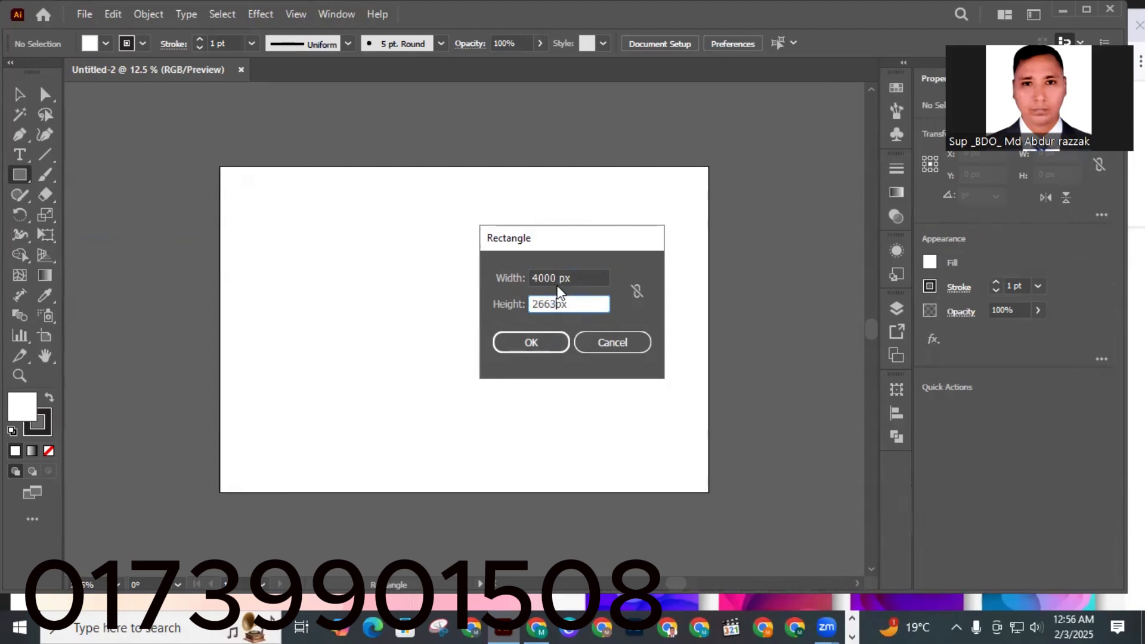
pyautogui.write('3')
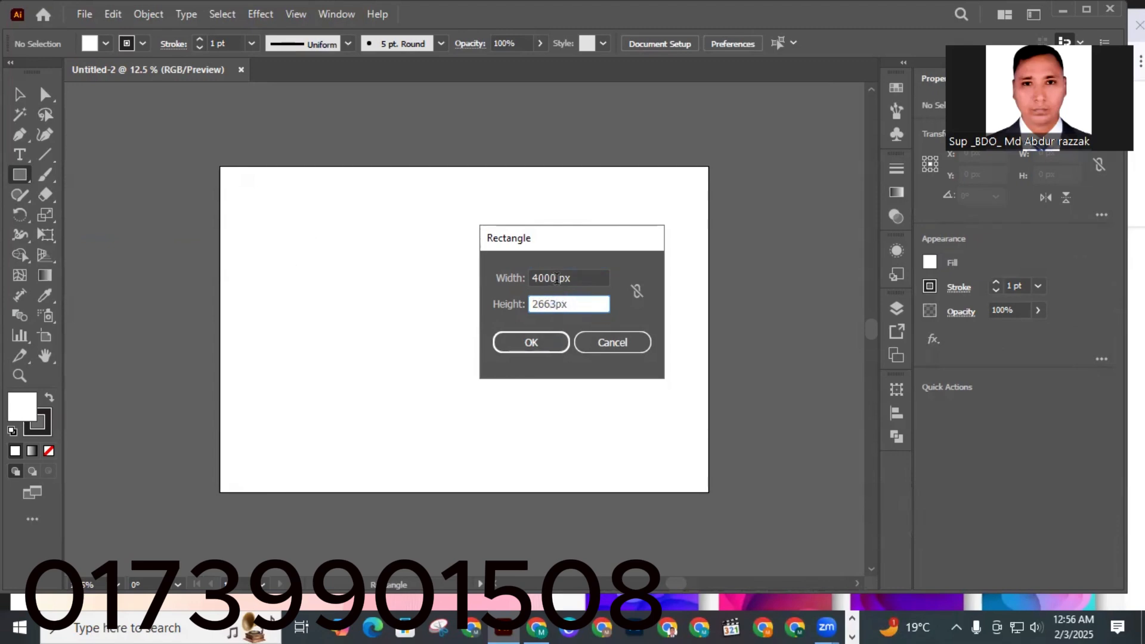
pyautogui.click(543, 343)
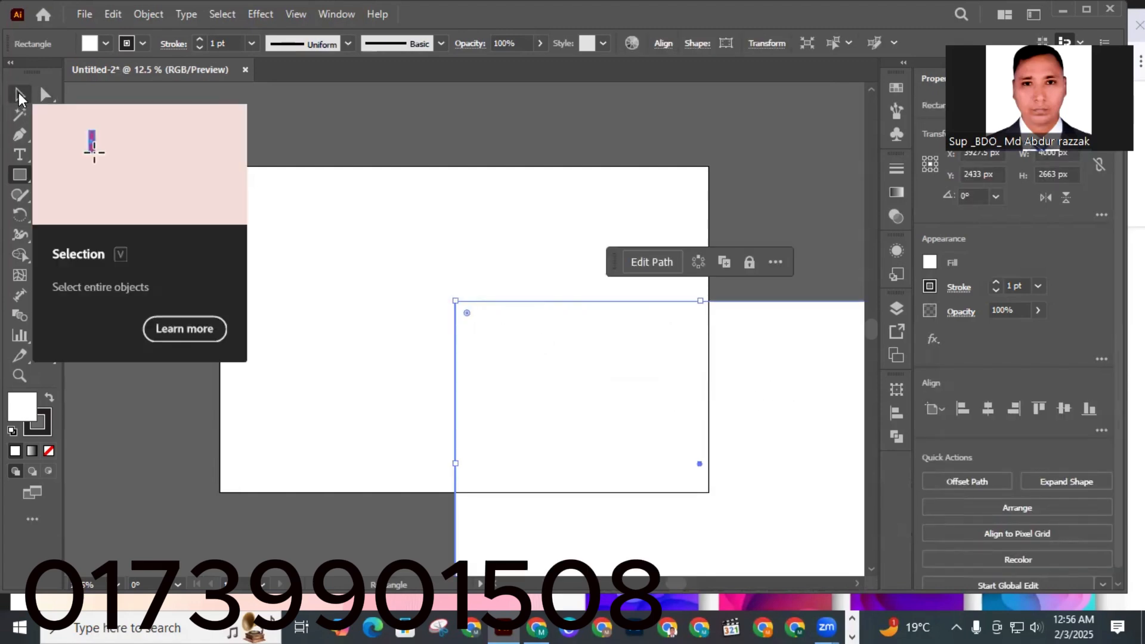
# Center the rectangle on the artboard horizontally and vertically.
pyautogui.click(20, 96)
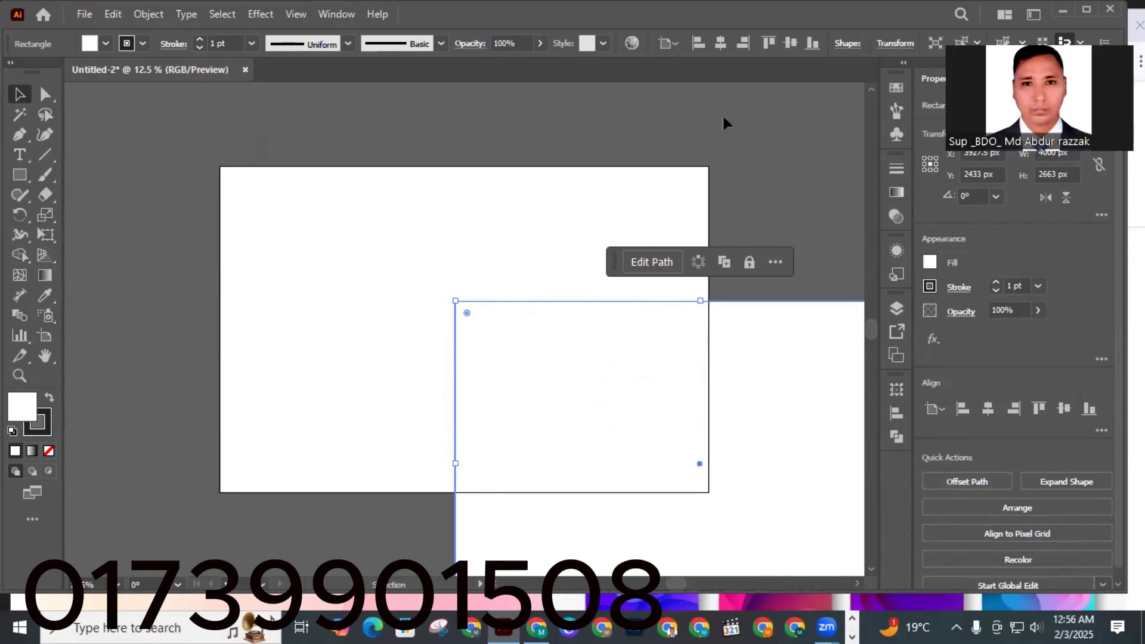
pyautogui.click(988, 409)
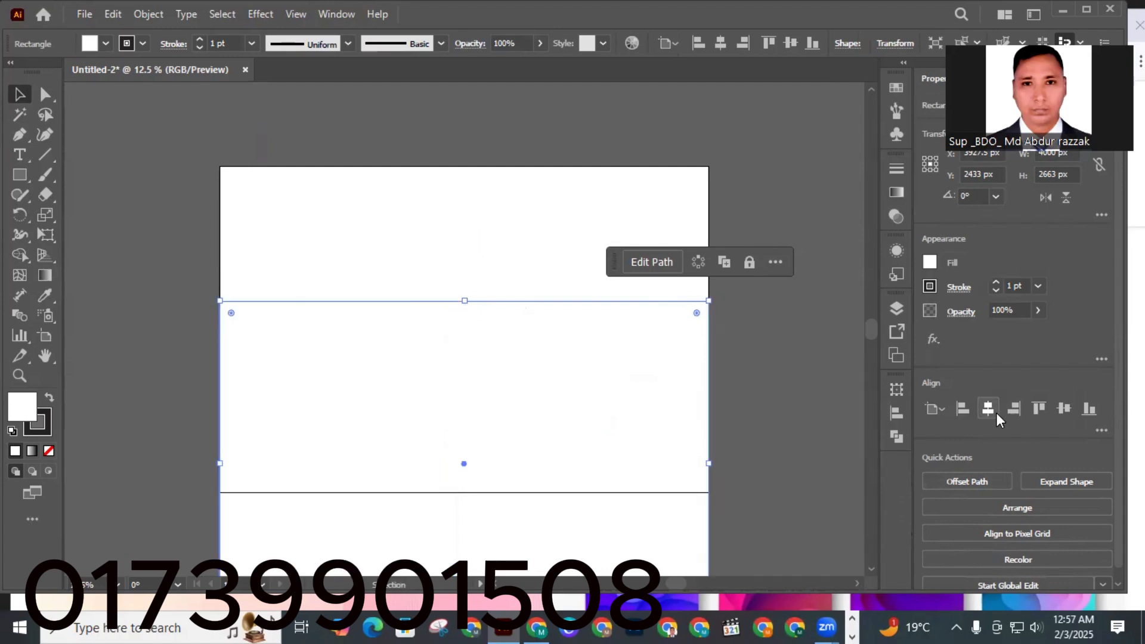
pyautogui.click(1065, 409)
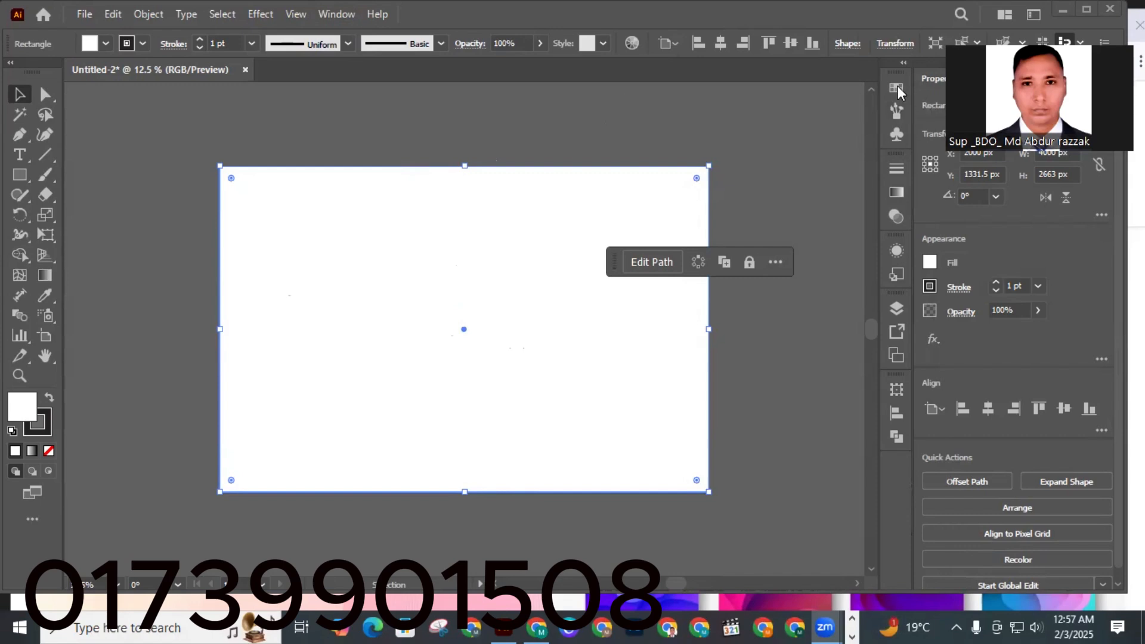
# Open the Color panel and dock it beside the artboard.
pyautogui.click(328, 13)
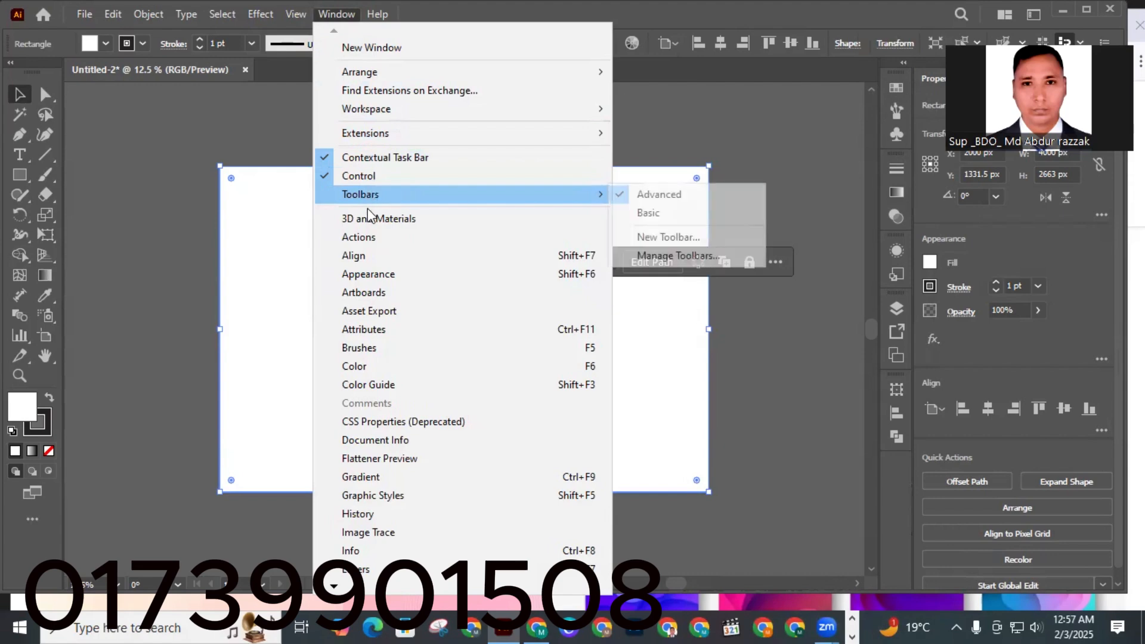
pyautogui.click(361, 366)
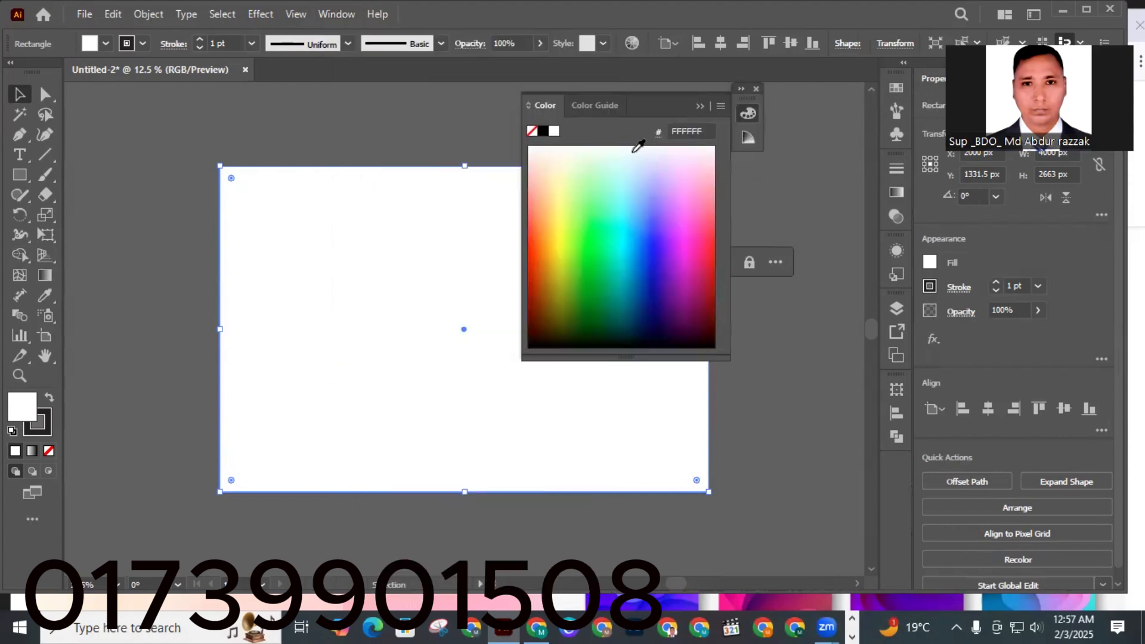
pyautogui.moveTo(654, 105); pyautogui.dragTo(889, 186)
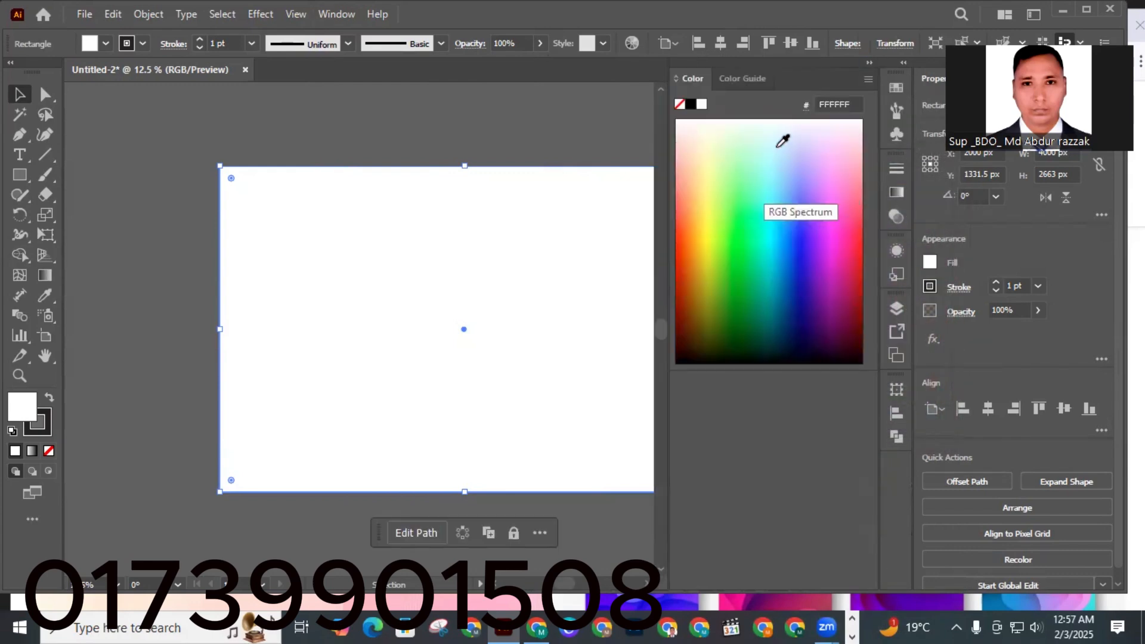
pyautogui.moveTo(787, 91); pyautogui.dragTo(877, 93)
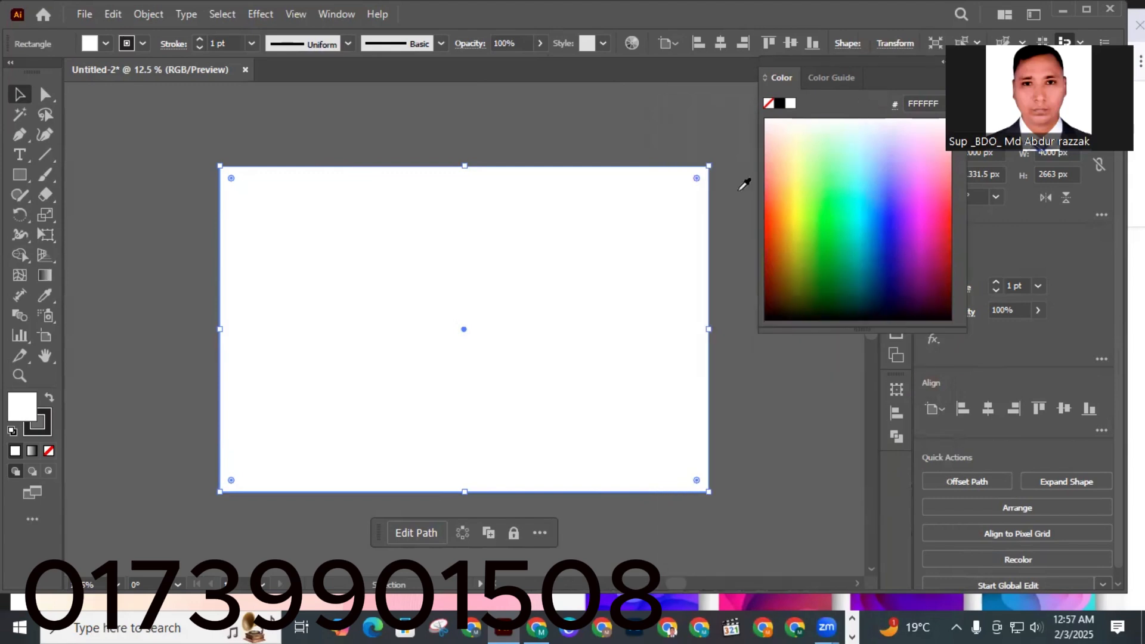
# Try several fill colours from the spectrum and settle on the light cream FFEABF for the rectangle.
pyautogui.click(810, 183)
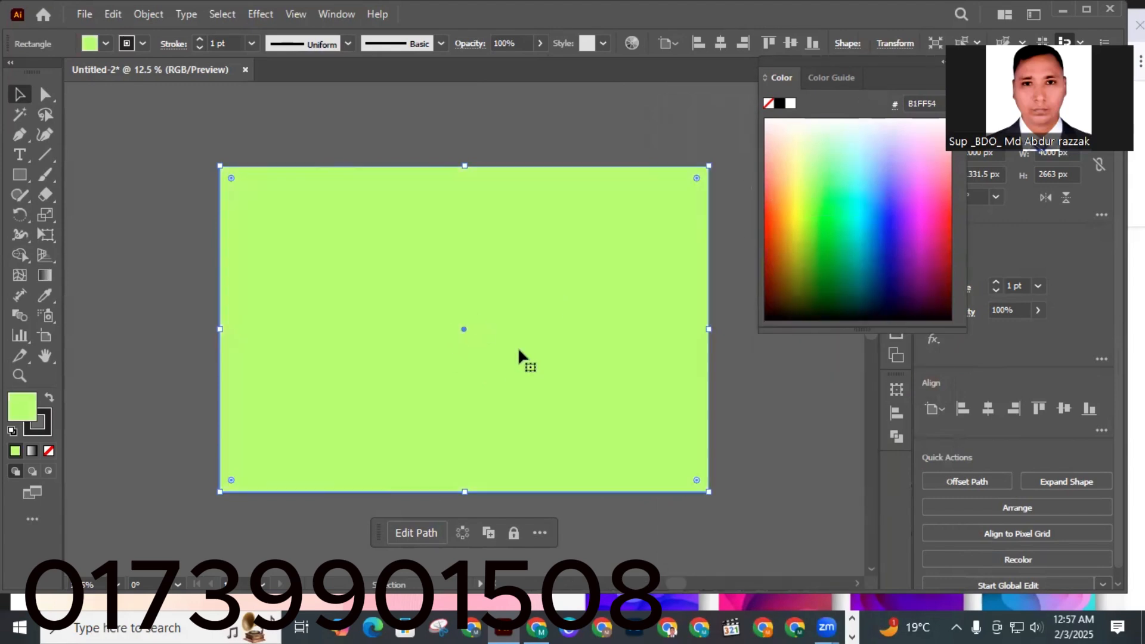
pyautogui.click(821, 274)
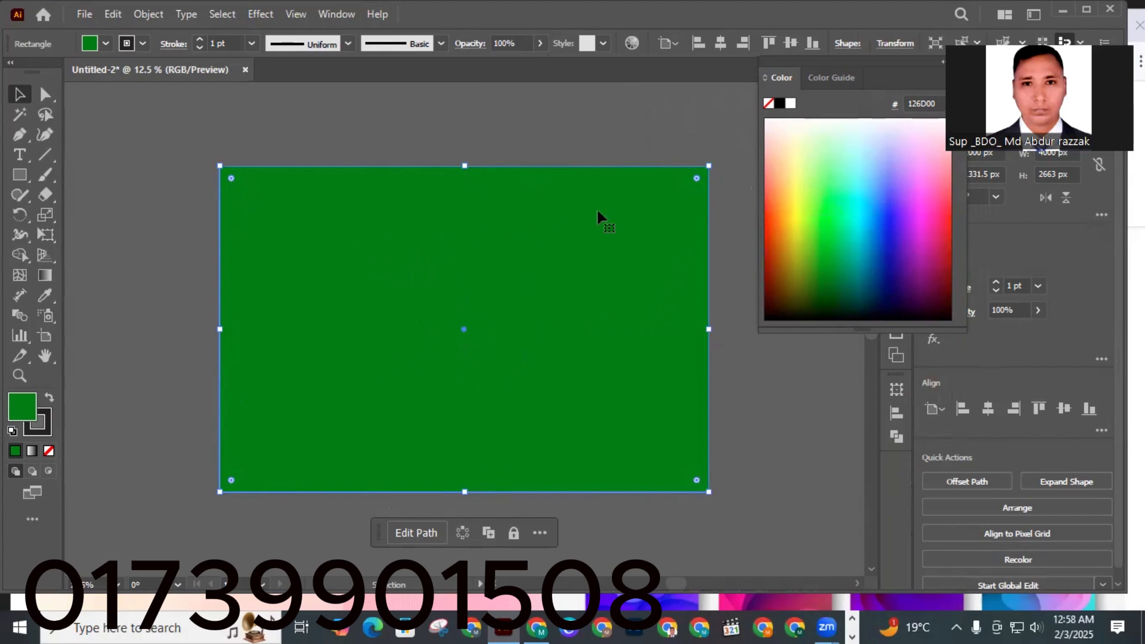
pyautogui.click(830, 149)
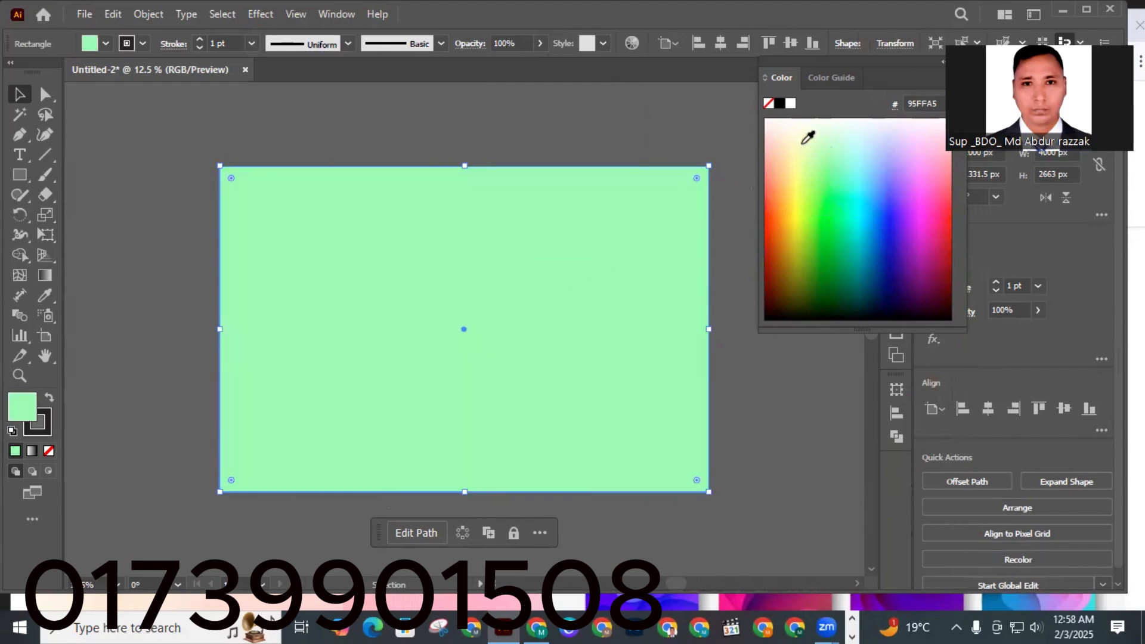
pyautogui.click(790, 128)
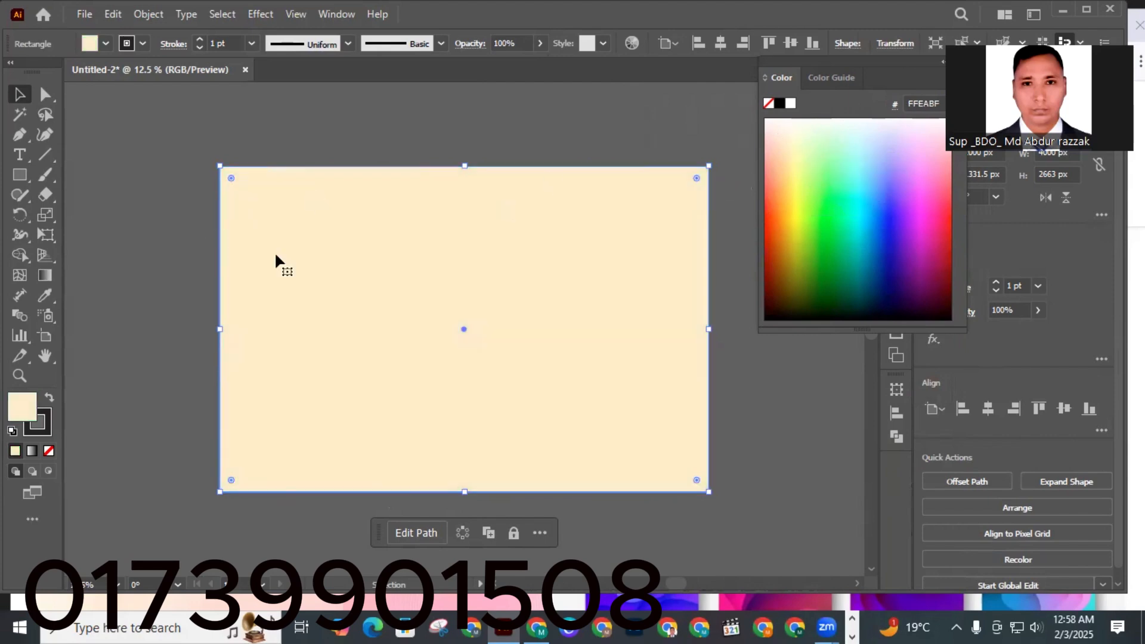
# Add mesh lines to the rectangle with the Mesh tool, forming a grid of five columns and four rows.
pyautogui.click(324, 118)
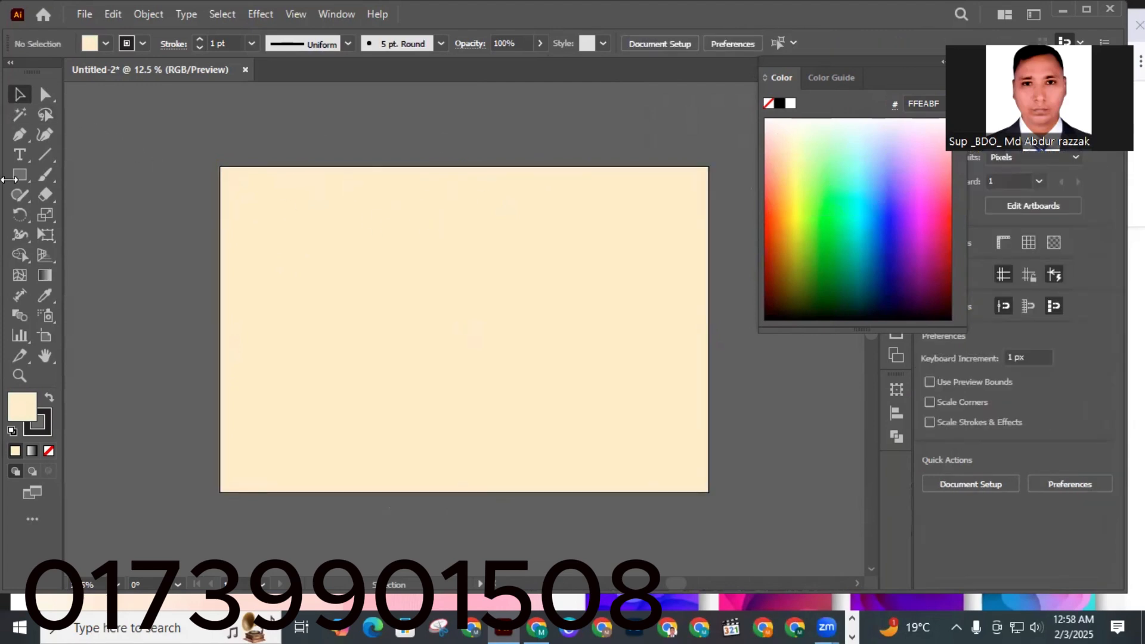
pyautogui.click(19, 277)
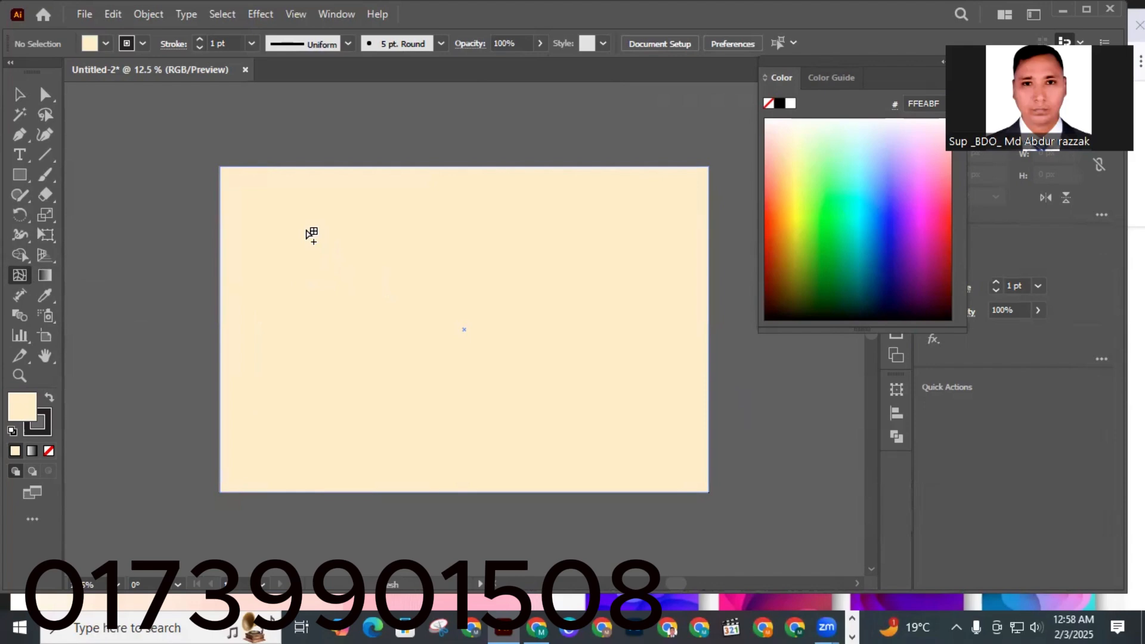
pyautogui.click(306, 229)
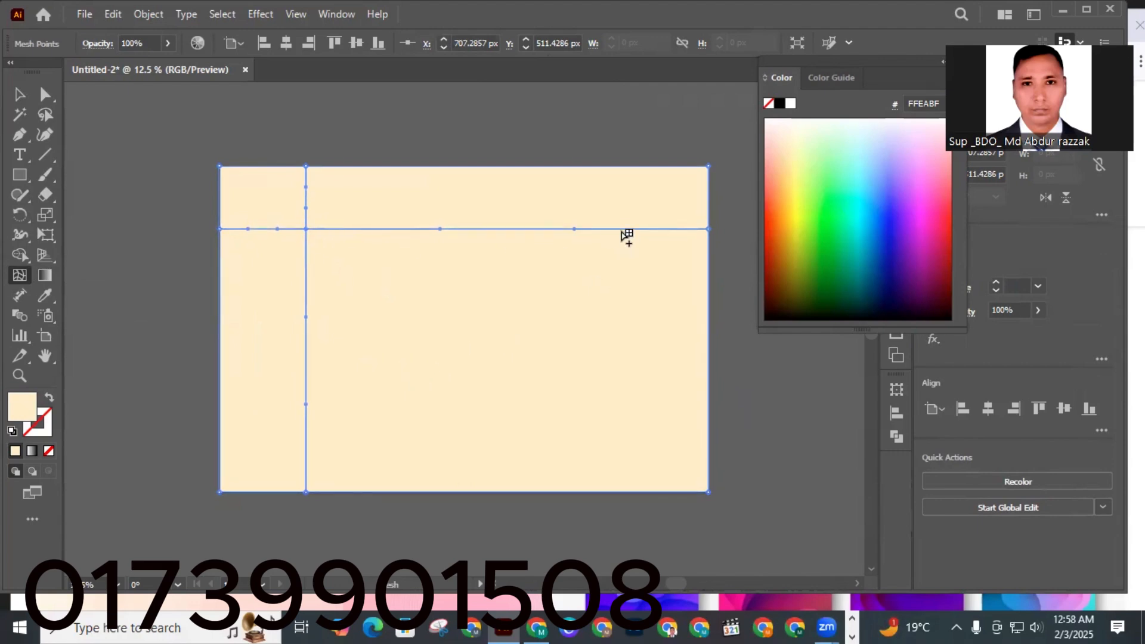
pyautogui.click(631, 229)
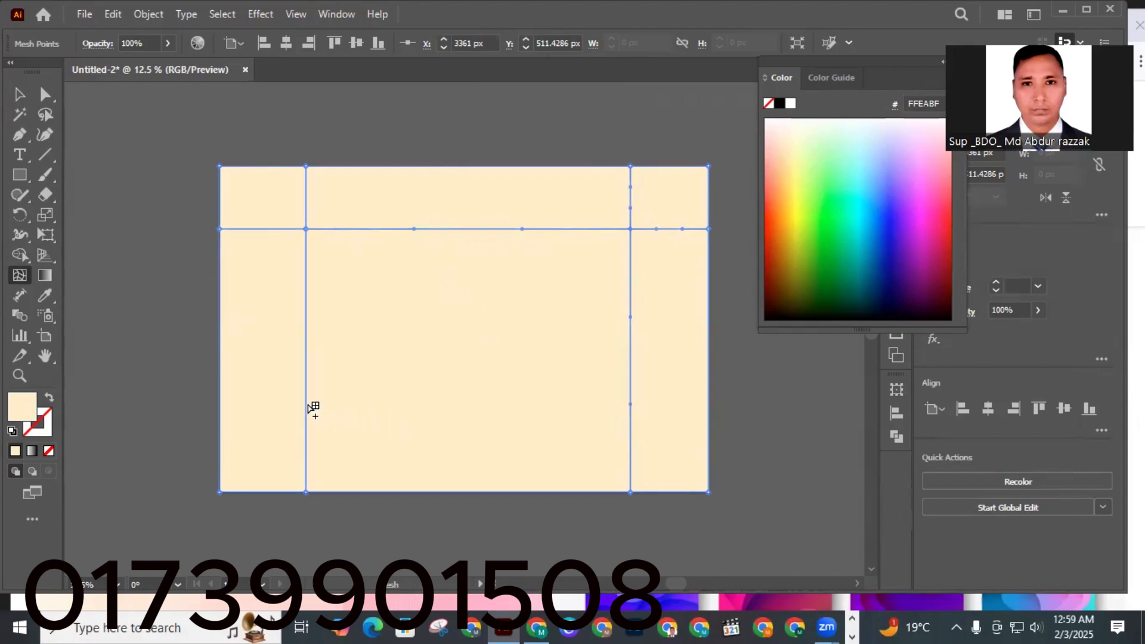
pyautogui.click(306, 404)
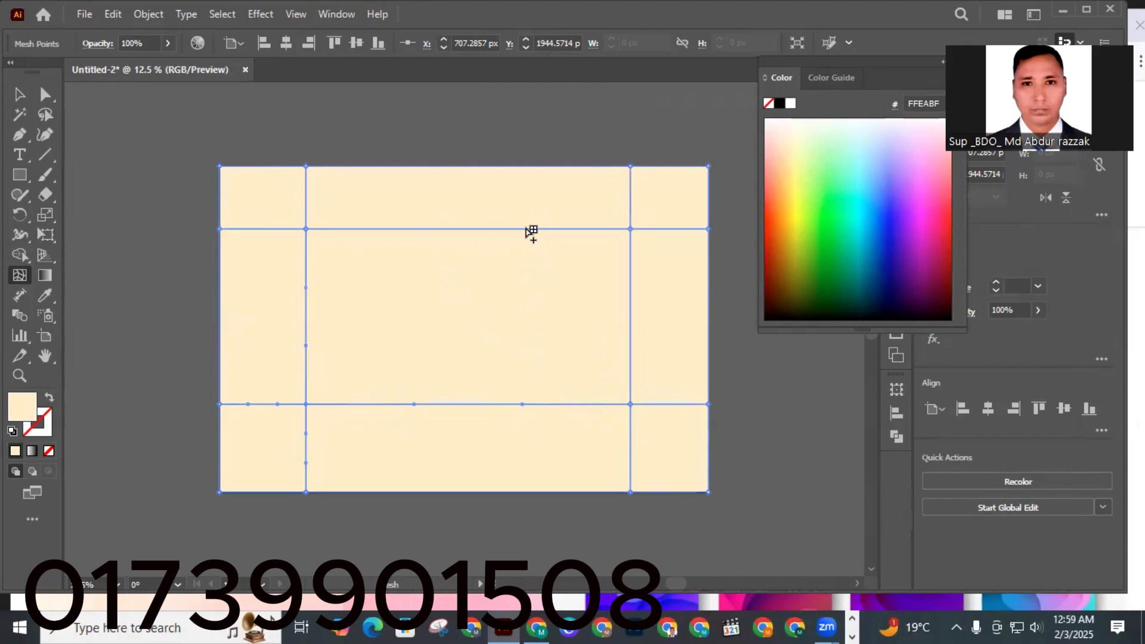
pyautogui.click(526, 229)
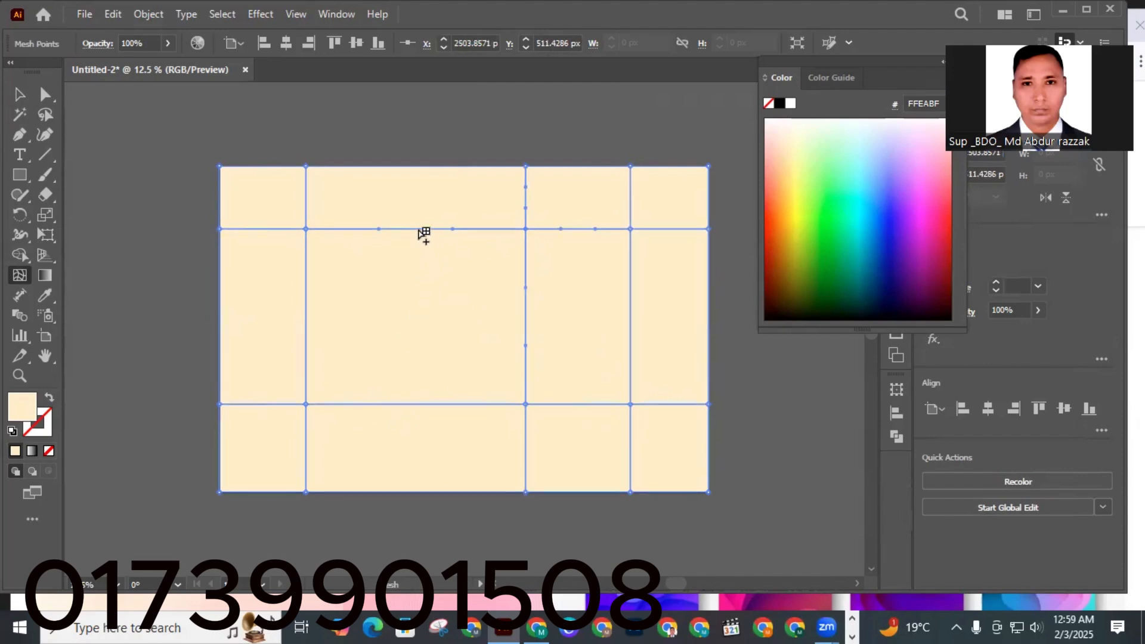
pyautogui.click(419, 228)
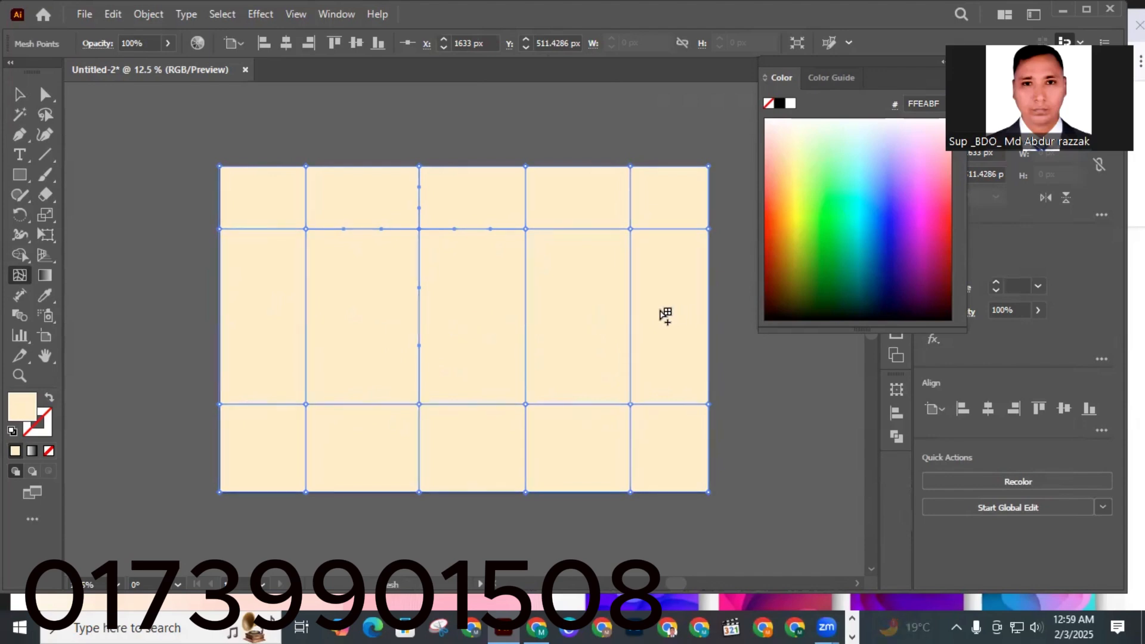
pyautogui.click(631, 310)
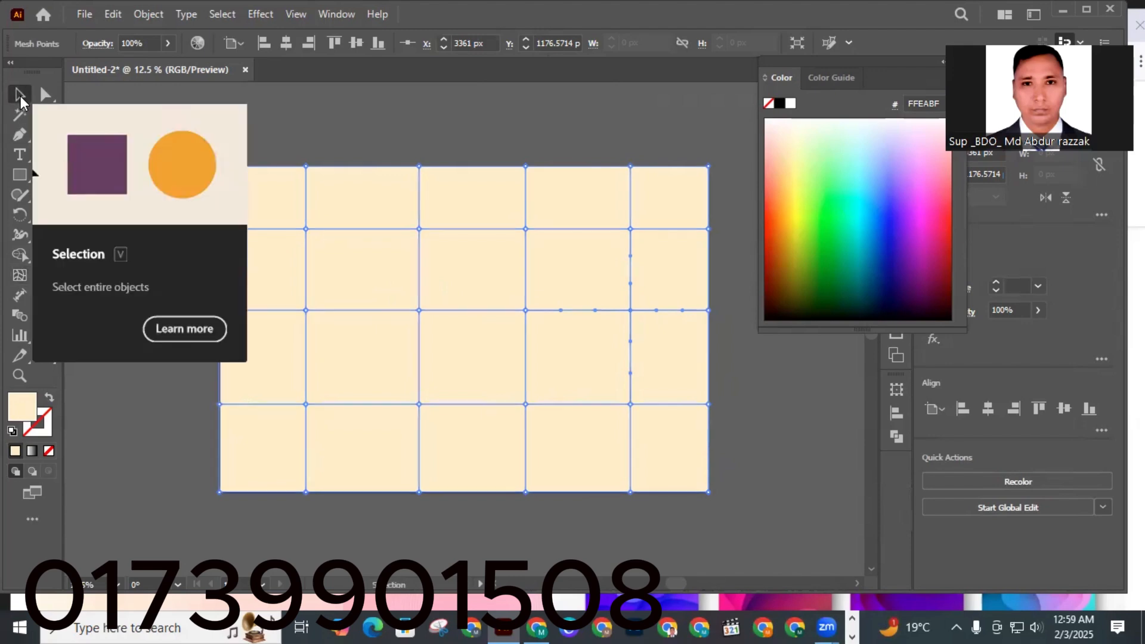
pyautogui.click(20, 97)
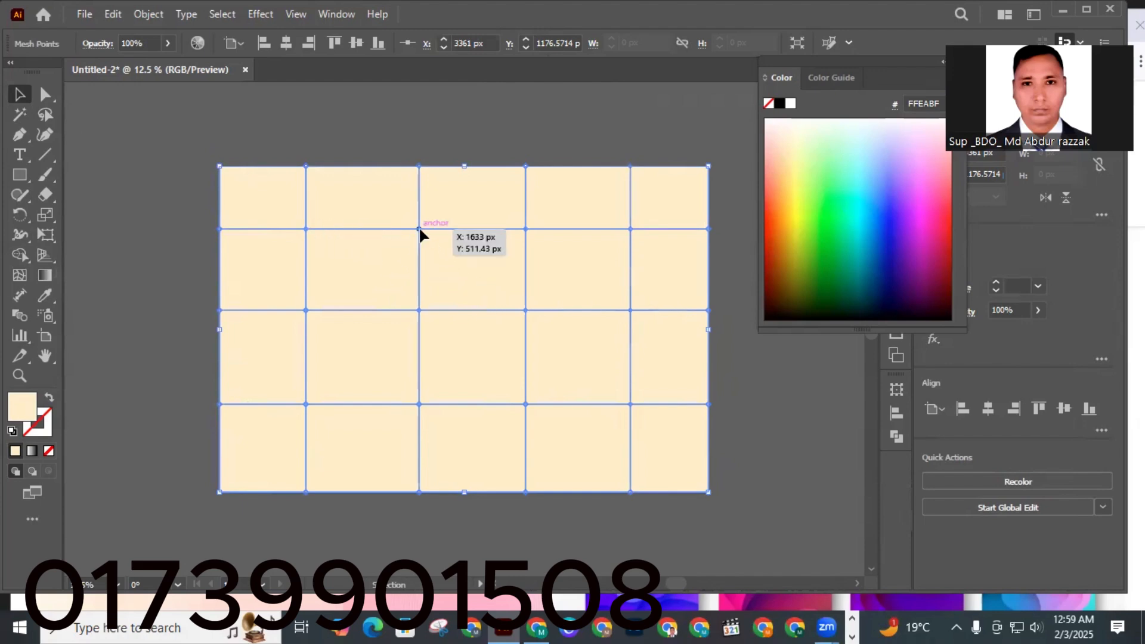
pyautogui.moveTo(420, 235); pyautogui.dragTo(421, 238)
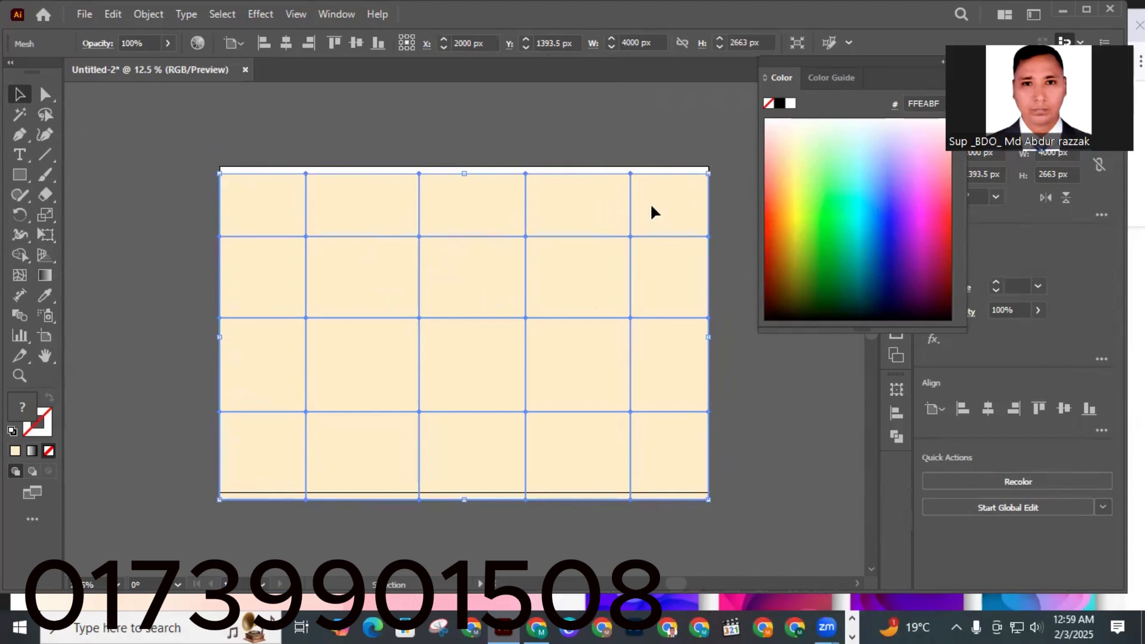
pyautogui.moveTo(654, 212); pyautogui.dragTo(652, 200)
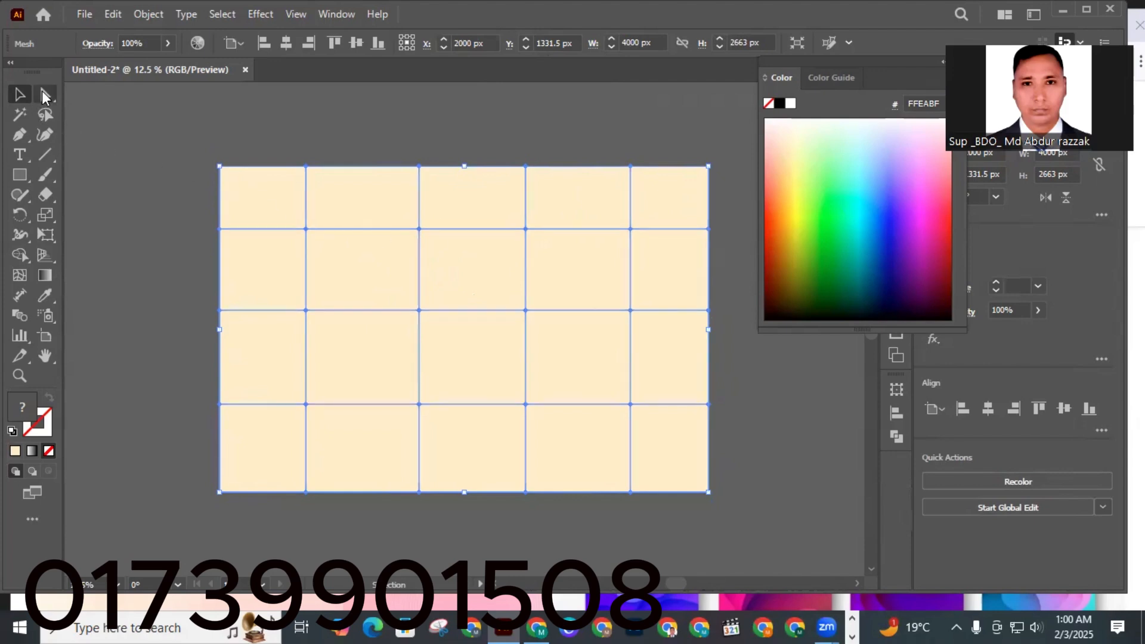
# Shift the mesh down slightly and drag the upper-left interior mesh point downward to bend its lines.
pyautogui.click(42, 91)
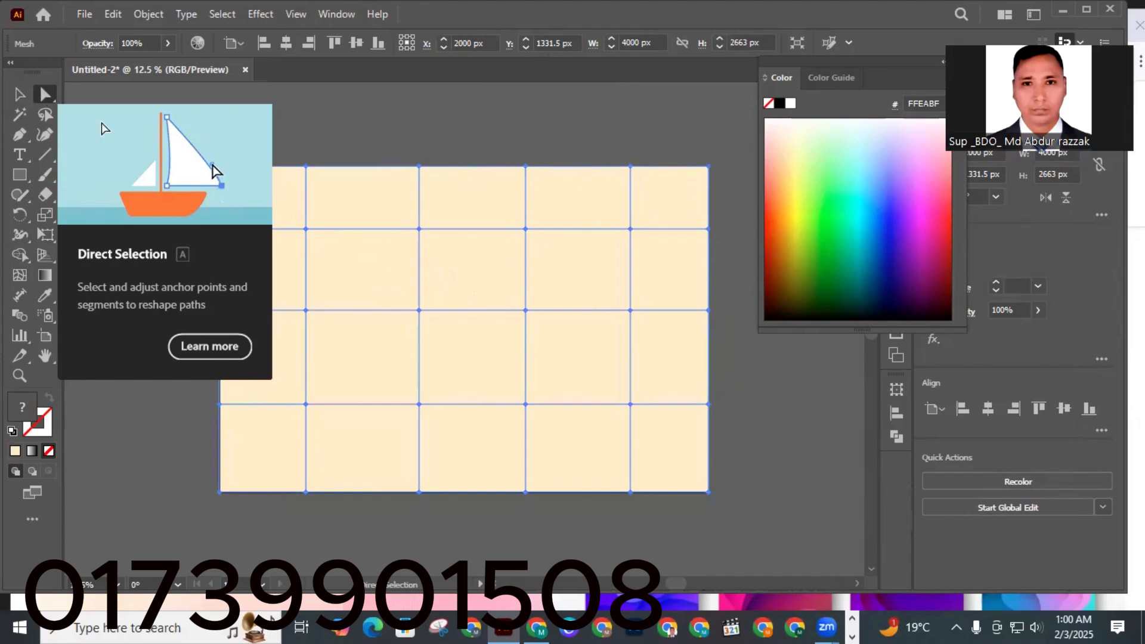
pyautogui.moveTo(417, 227); pyautogui.dragTo(417, 243)
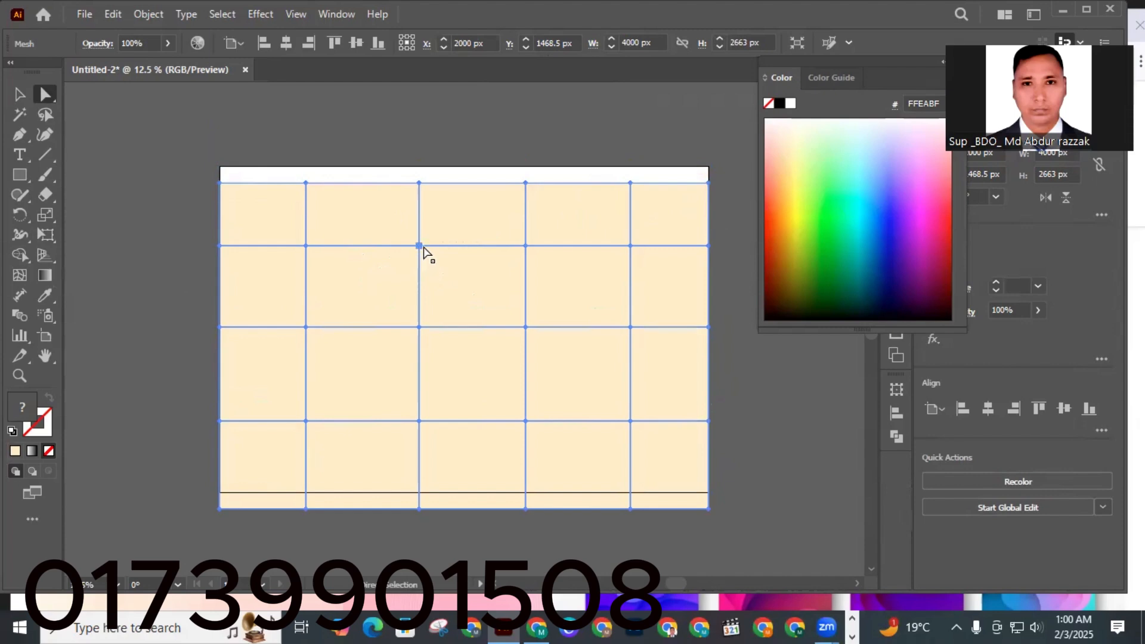
pyautogui.click(305, 246)
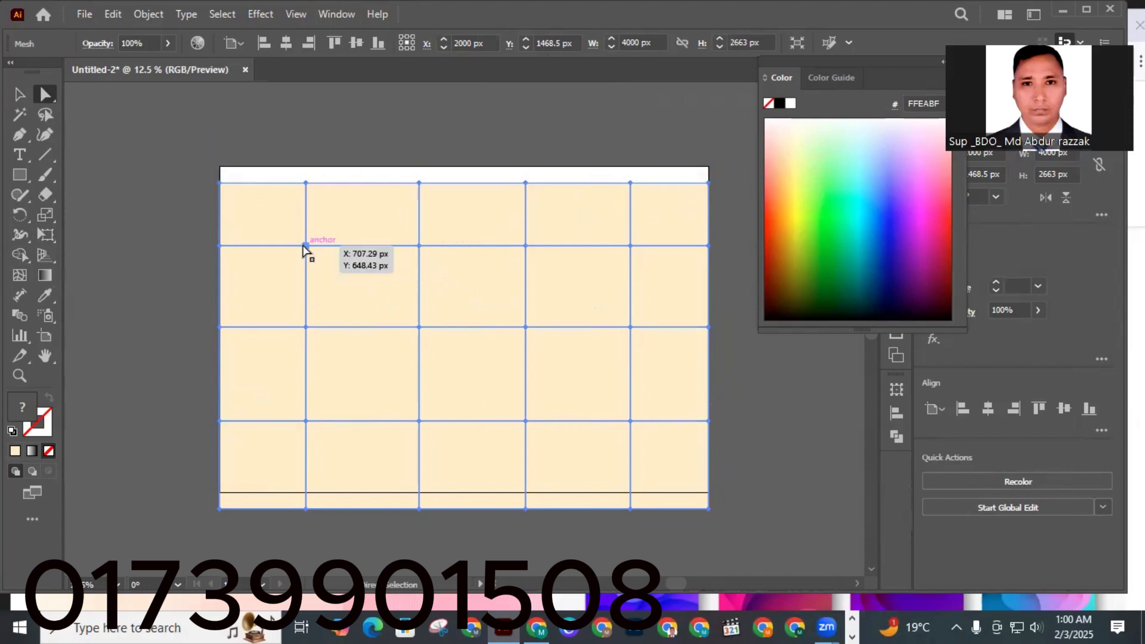
pyautogui.moveTo(306, 247); pyautogui.dragTo(306, 259)
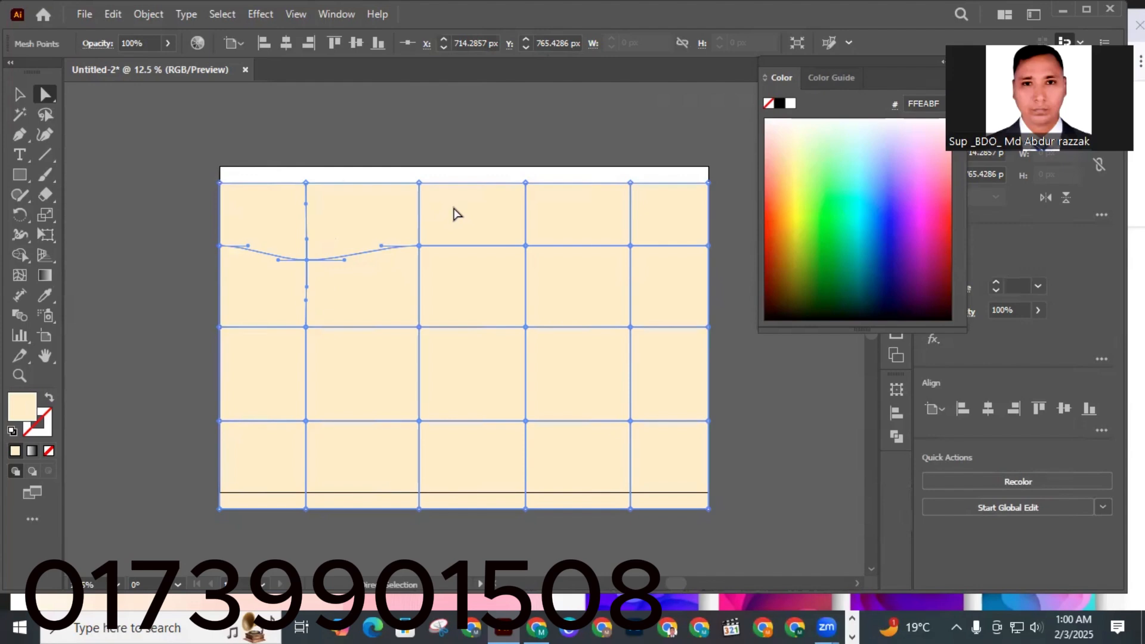
# Reposition the mesh rectangle and align it vertically centred on the artboard.
pyautogui.moveTo(454, 209); pyautogui.dragTo(457, 205)
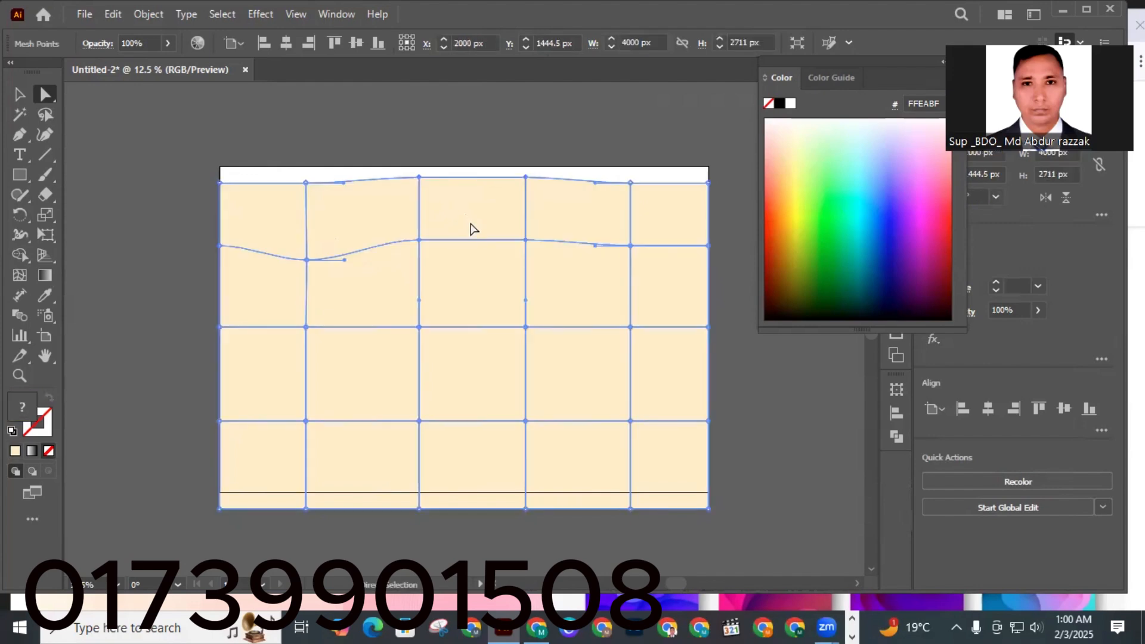
pyautogui.moveTo(470, 216)
pyautogui.mouseDown()
pyautogui.moveTo(475, 230)
pyautogui.moveTo(467, 212)
pyautogui.mouseUp()
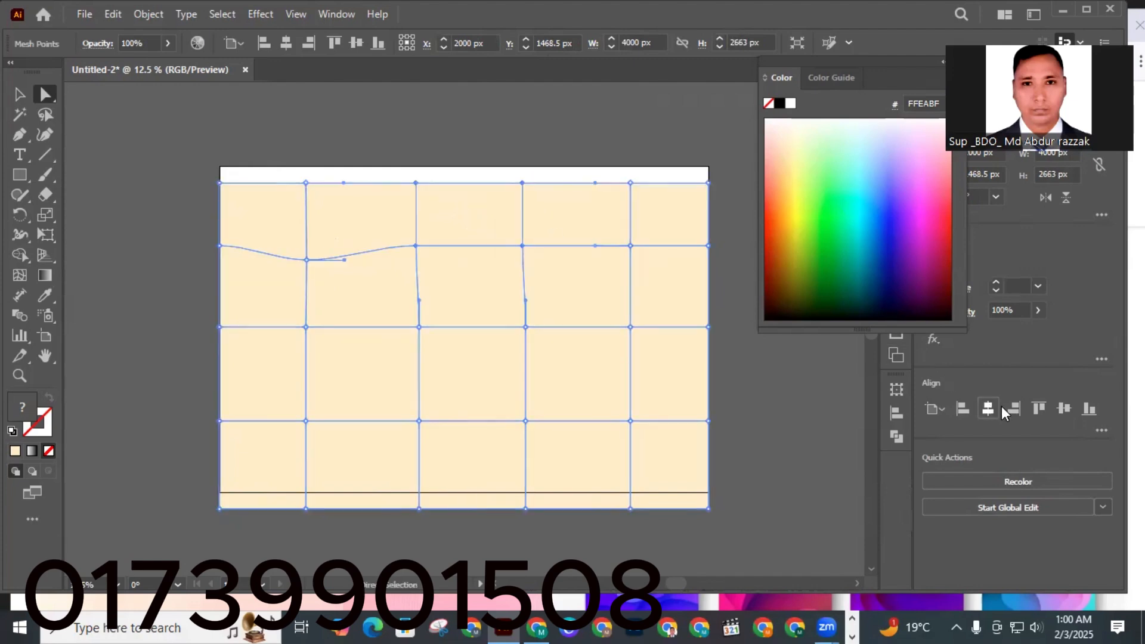
pyautogui.click(1063, 408)
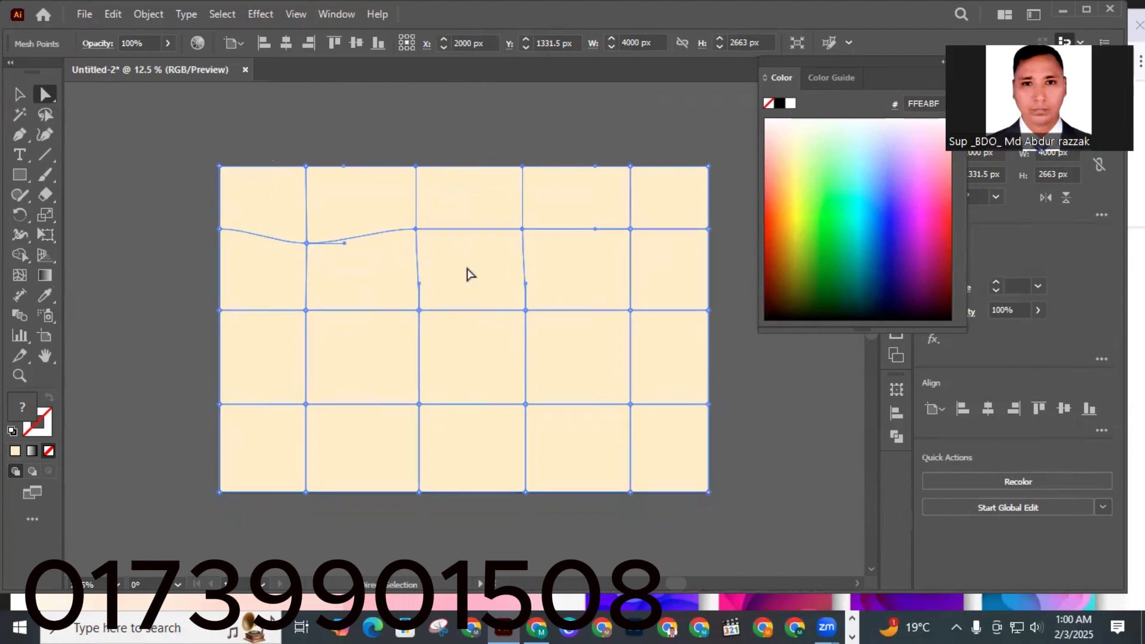
# Make the second horizontal mesh line wavy by moving its two right interior points down and up.
pyautogui.click(522, 229)
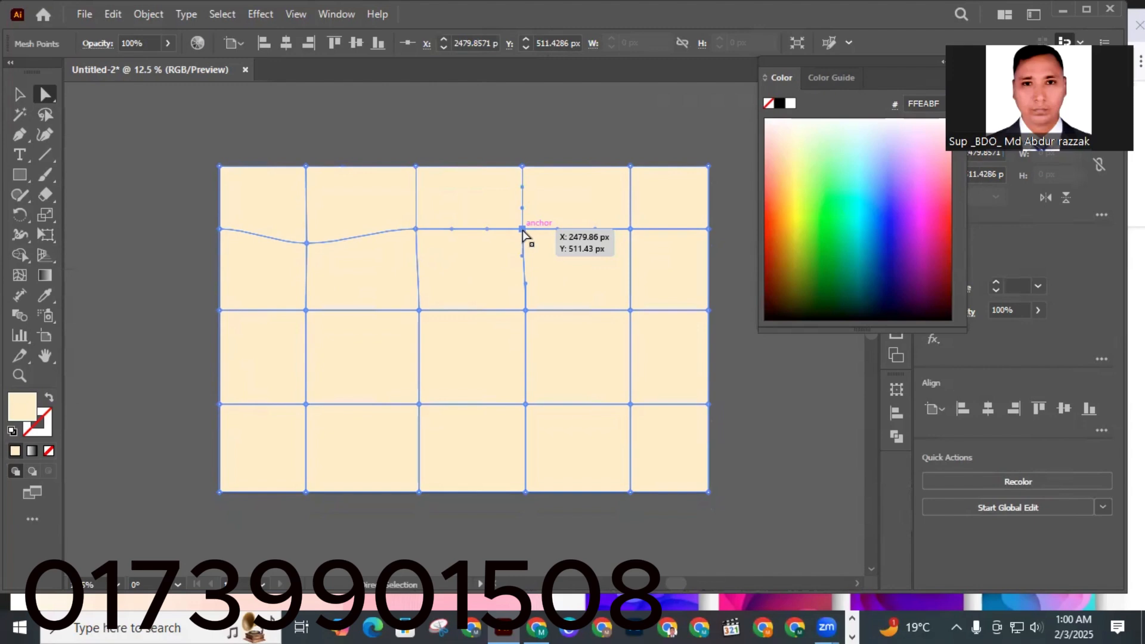
pyautogui.moveTo(522, 228); pyautogui.dragTo(522, 239)
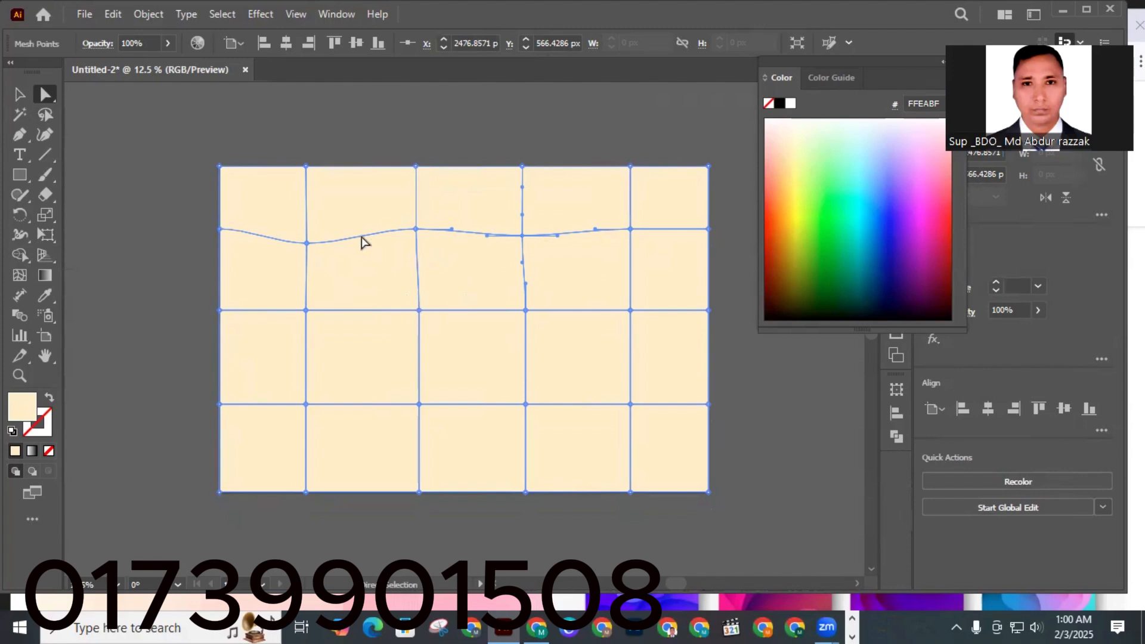
pyautogui.click(630, 229)
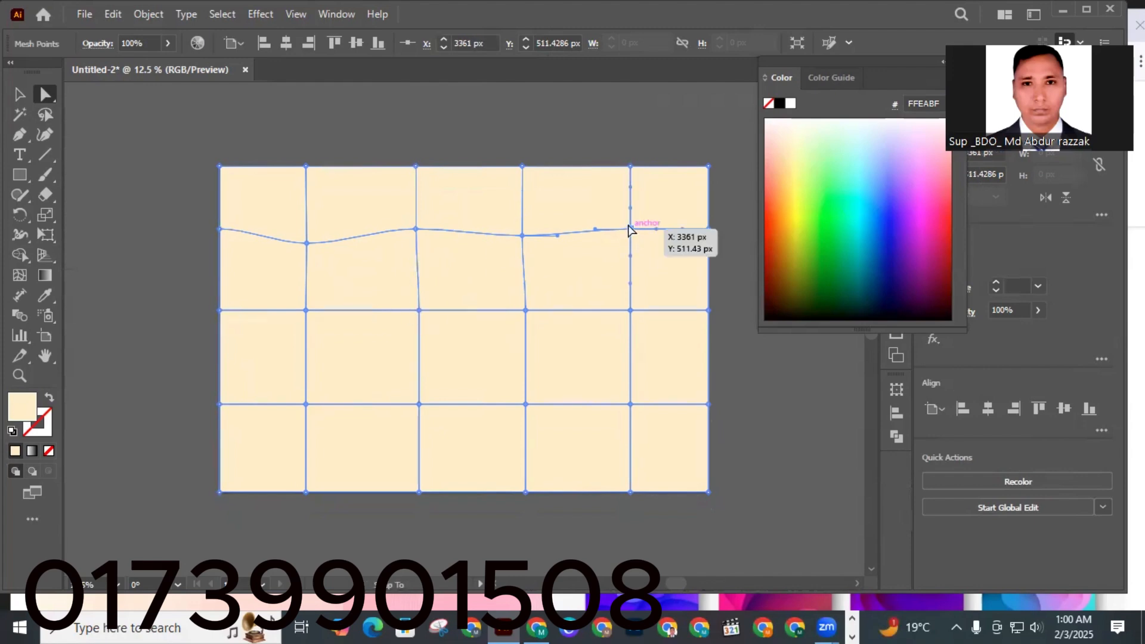
pyautogui.moveTo(630, 229); pyautogui.dragTo(628, 224)
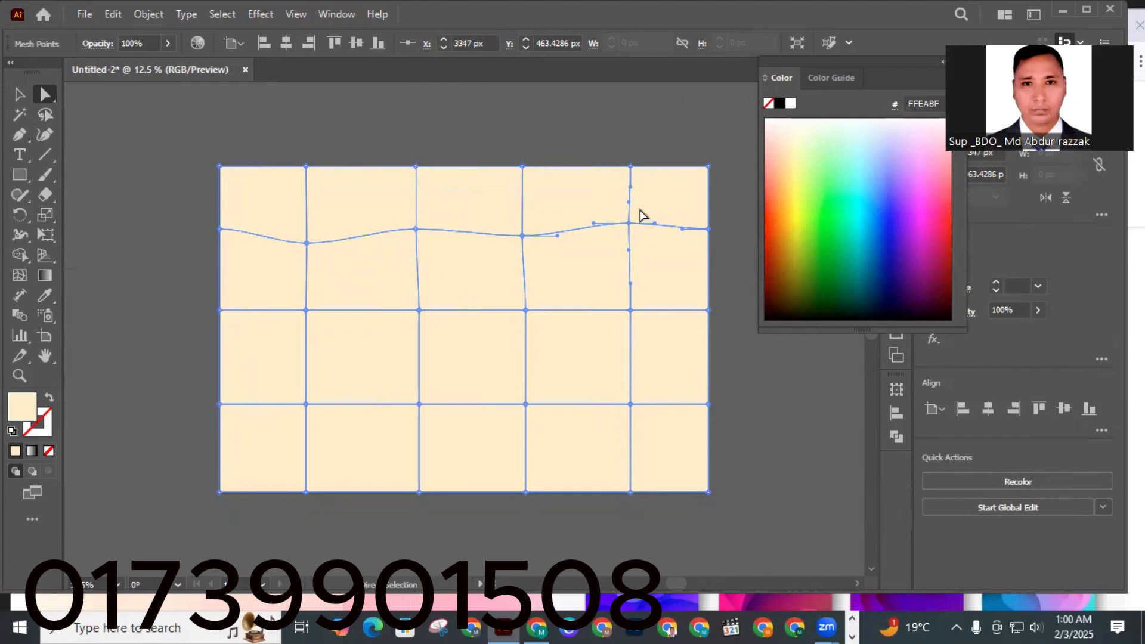
# Make the third horizontal mesh line wavy by shifting its interior points alternately down and up, raising the second line's middle point too.
pyautogui.click(524, 309)
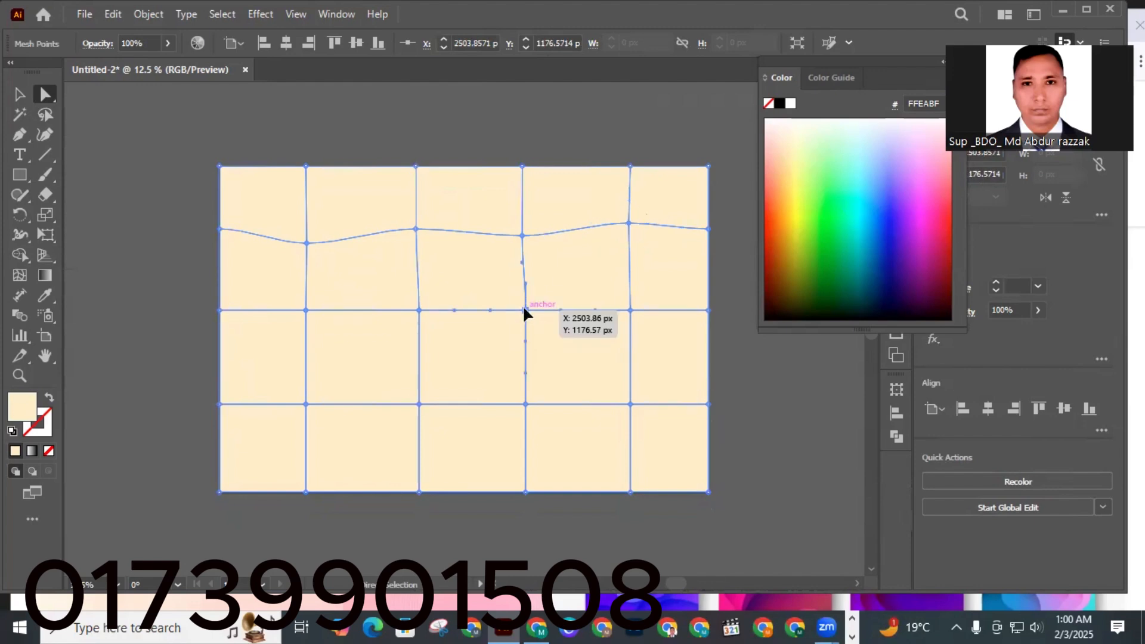
pyautogui.moveTo(524, 309); pyautogui.dragTo(524, 323)
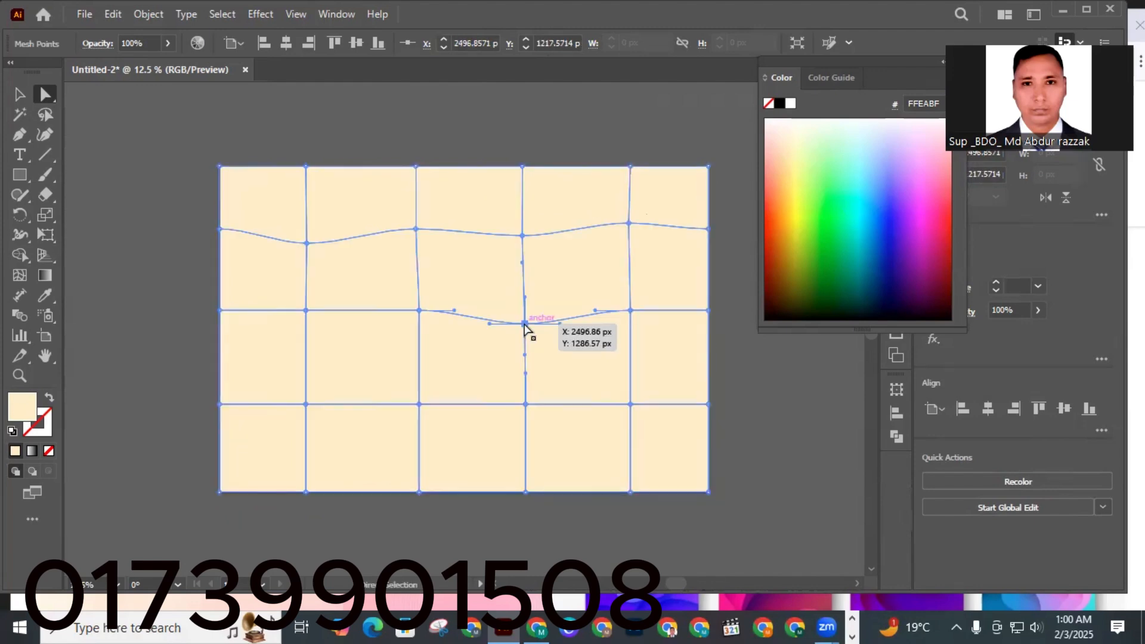
pyautogui.click(420, 310)
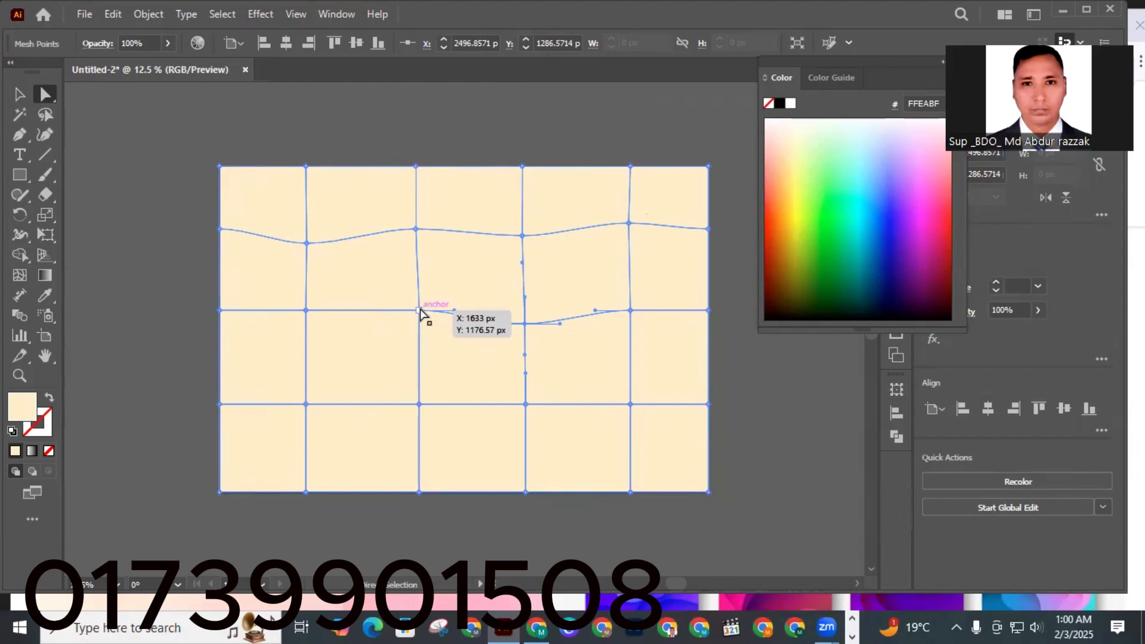
pyautogui.moveTo(420, 311); pyautogui.dragTo(418, 303)
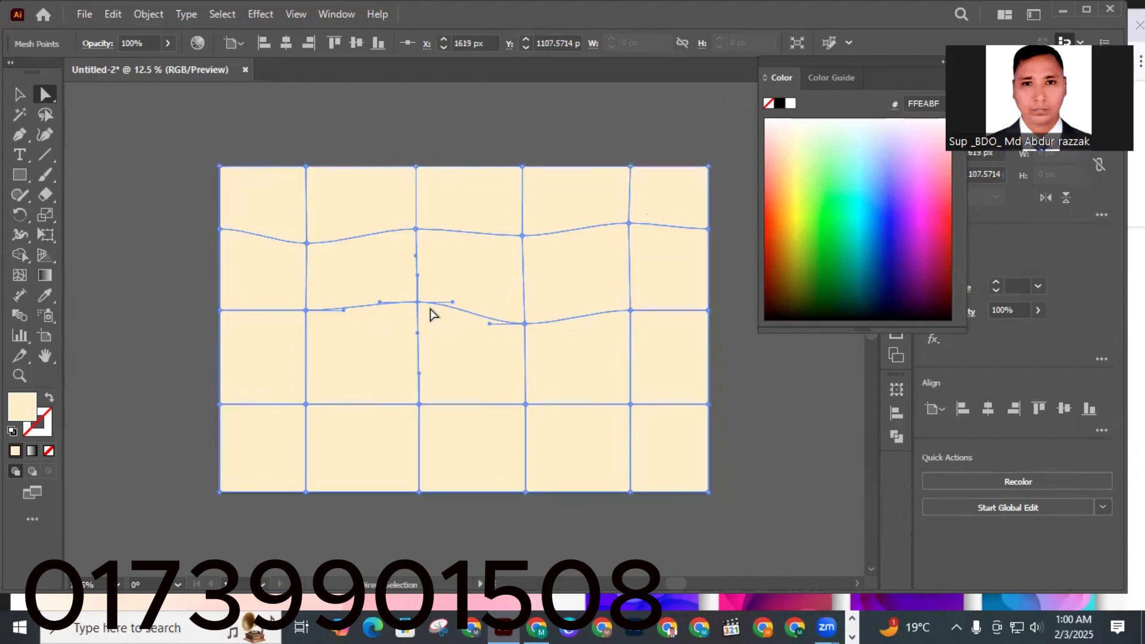
pyautogui.moveTo(416, 230); pyautogui.dragTo(417, 219)
pyautogui.click(307, 311)
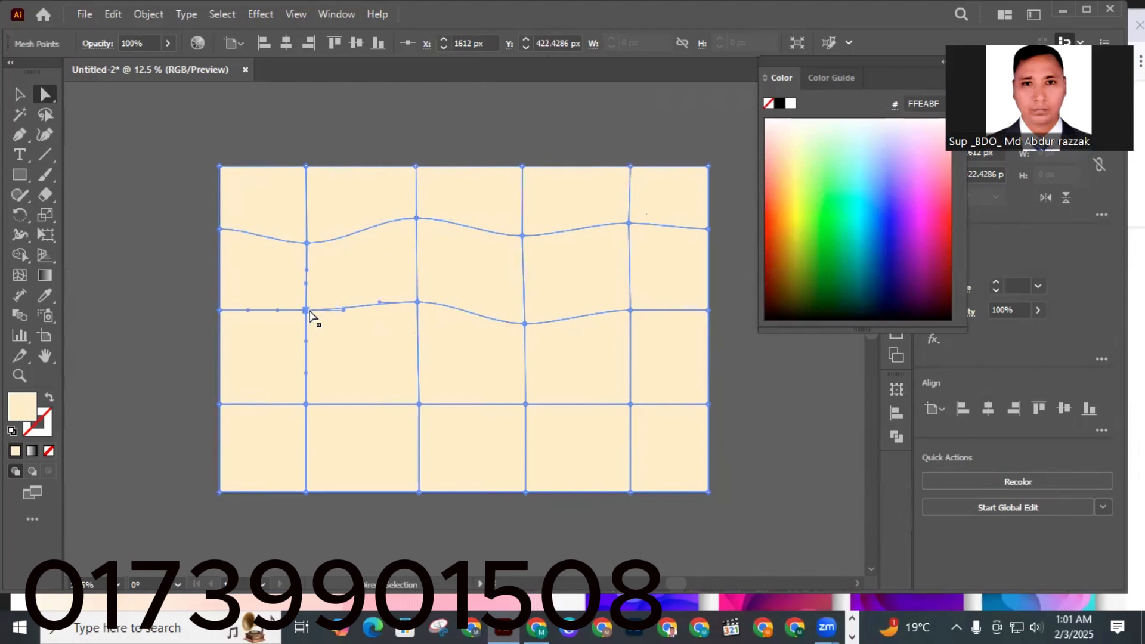
pyautogui.moveTo(308, 310); pyautogui.dragTo(308, 319)
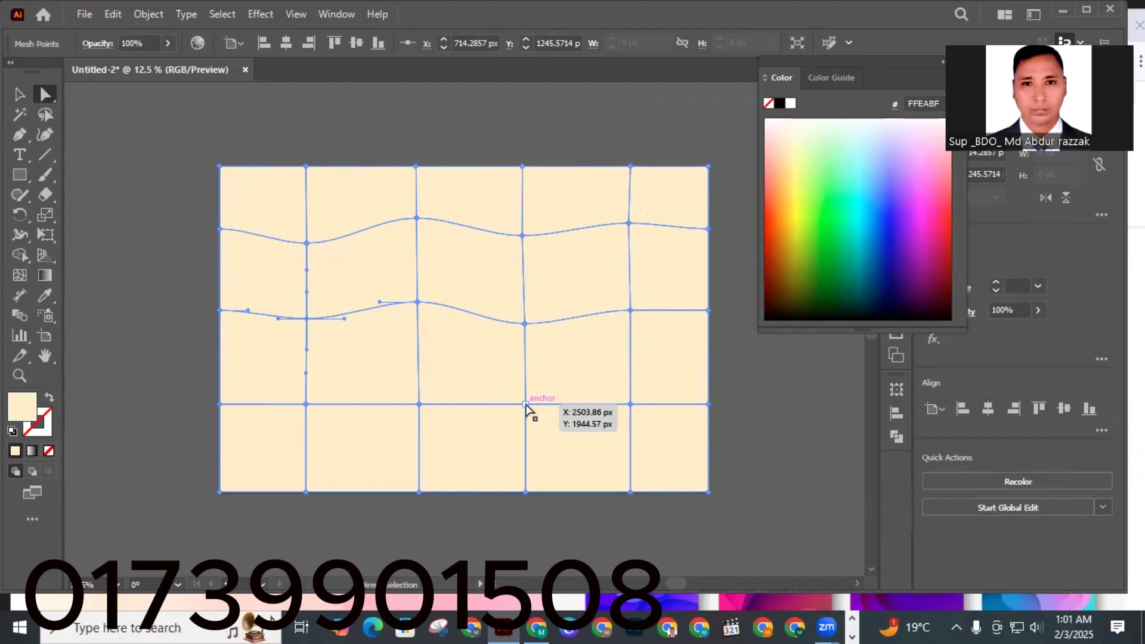
# Bend the fourth horizontal mesh line into a wave by moving its interior points down, up and down.
pyautogui.moveTo(526, 405); pyautogui.dragTo(525, 418)
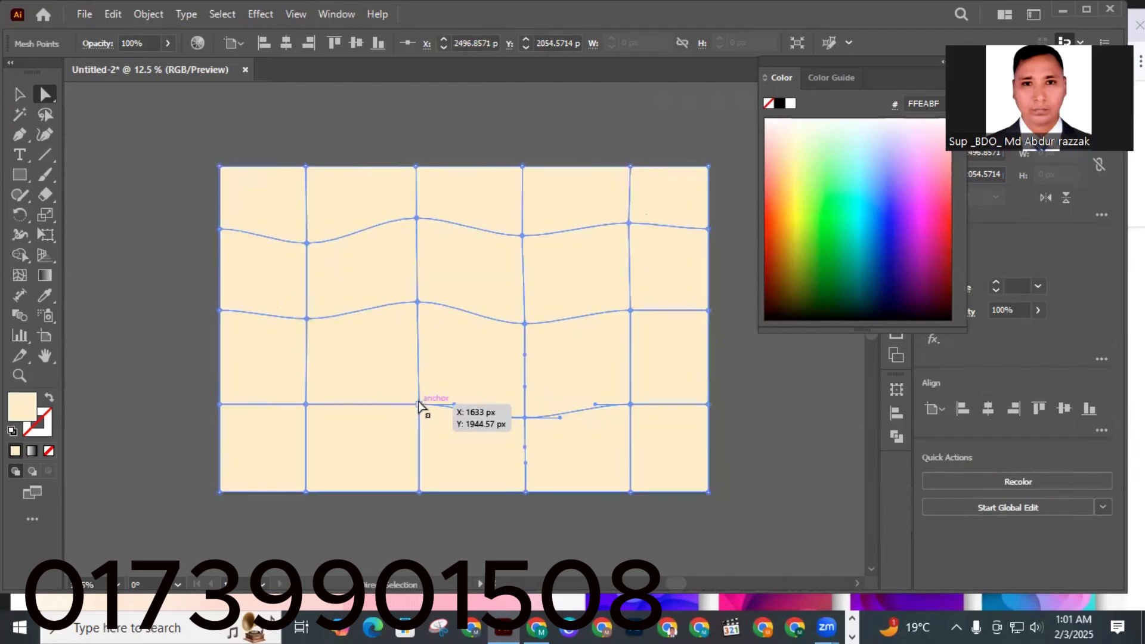
pyautogui.moveTo(417, 405); pyautogui.dragTo(418, 391)
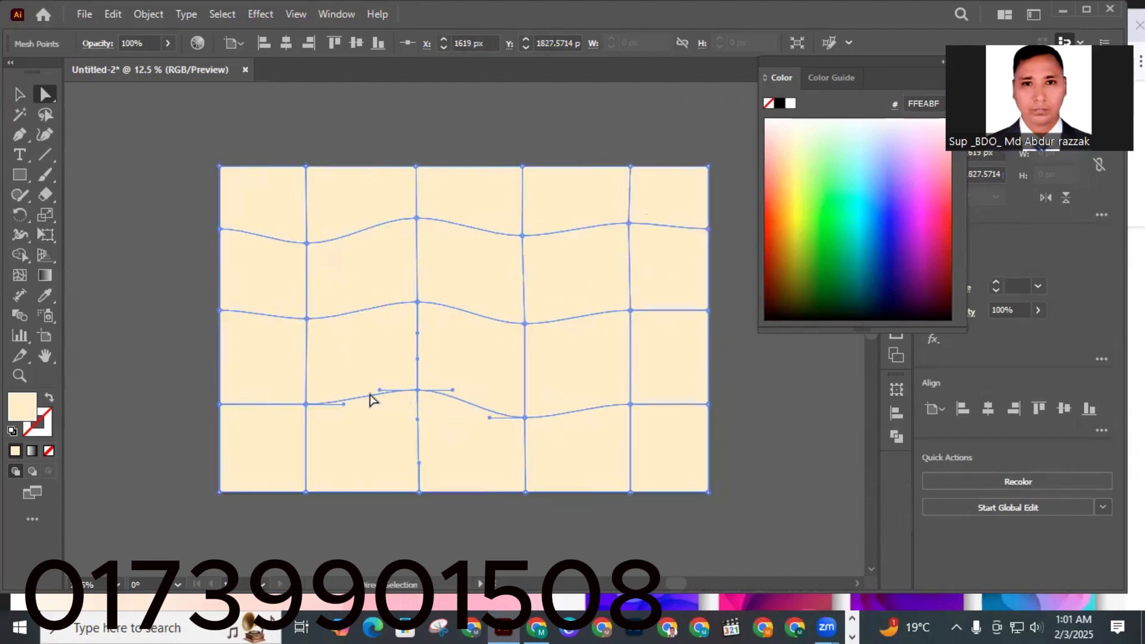
pyautogui.moveTo(306, 405); pyautogui.dragTo(306, 411)
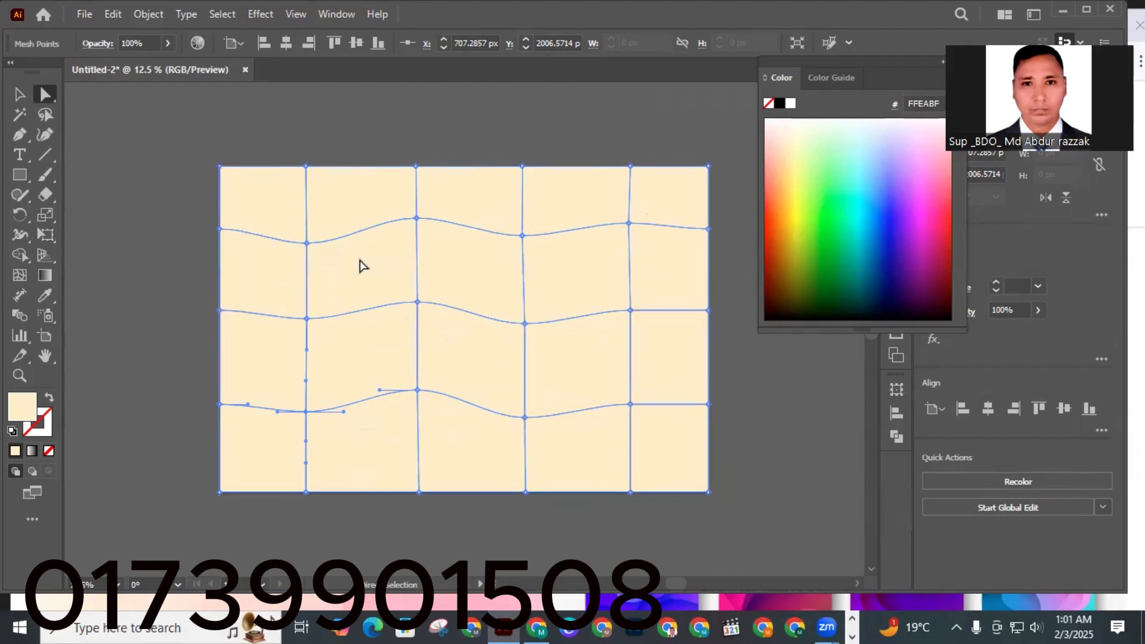
# Colour the second-line mesh point right of centre yellow-green D9FF32 and the upper-right interior point blue 3D65FF.
pyautogui.click(522, 236)
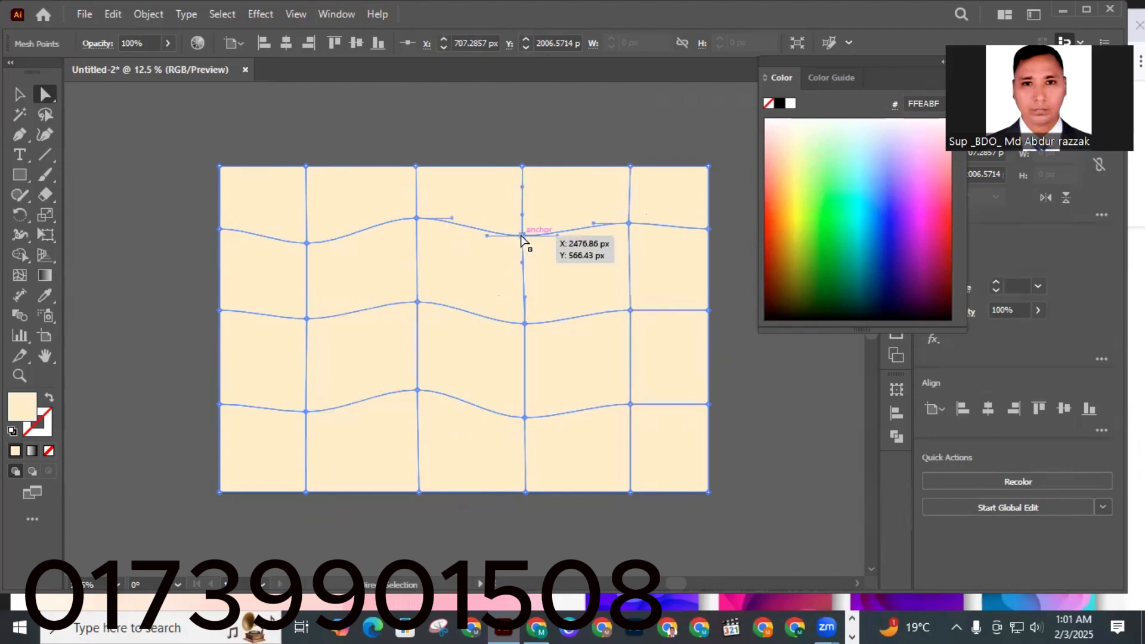
pyautogui.click(804, 189)
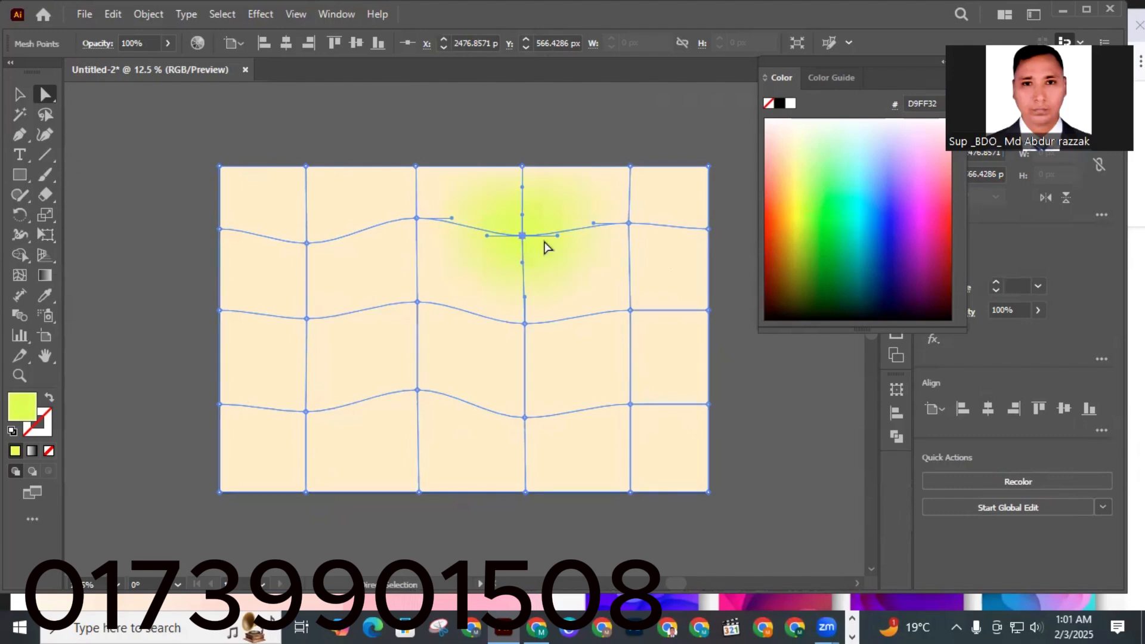
pyautogui.click(629, 226)
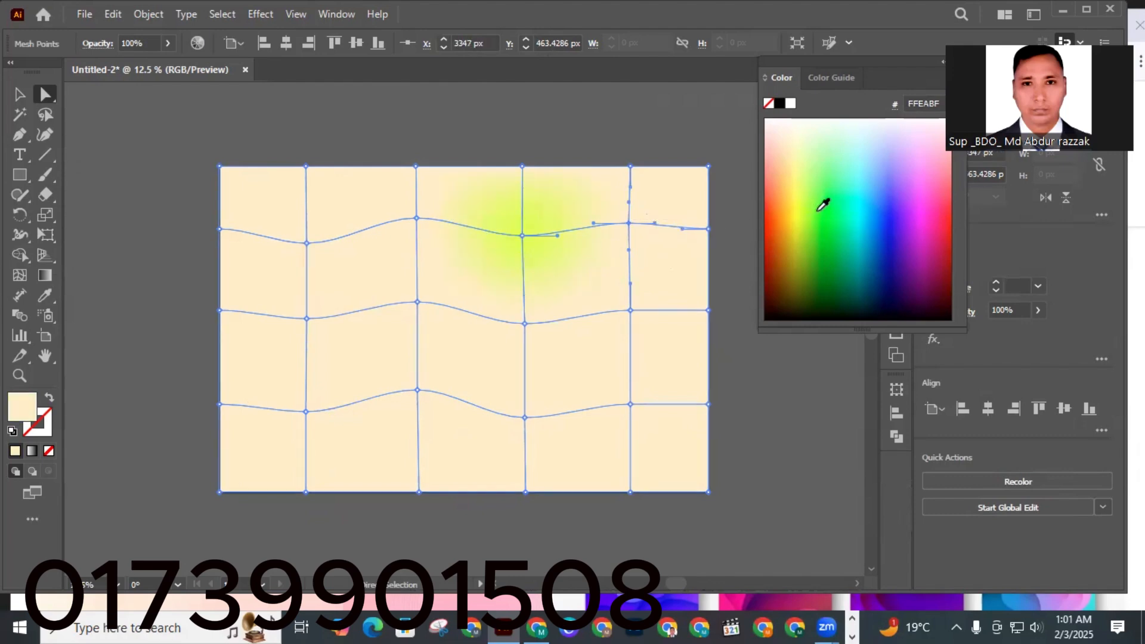
pyautogui.click(887, 187)
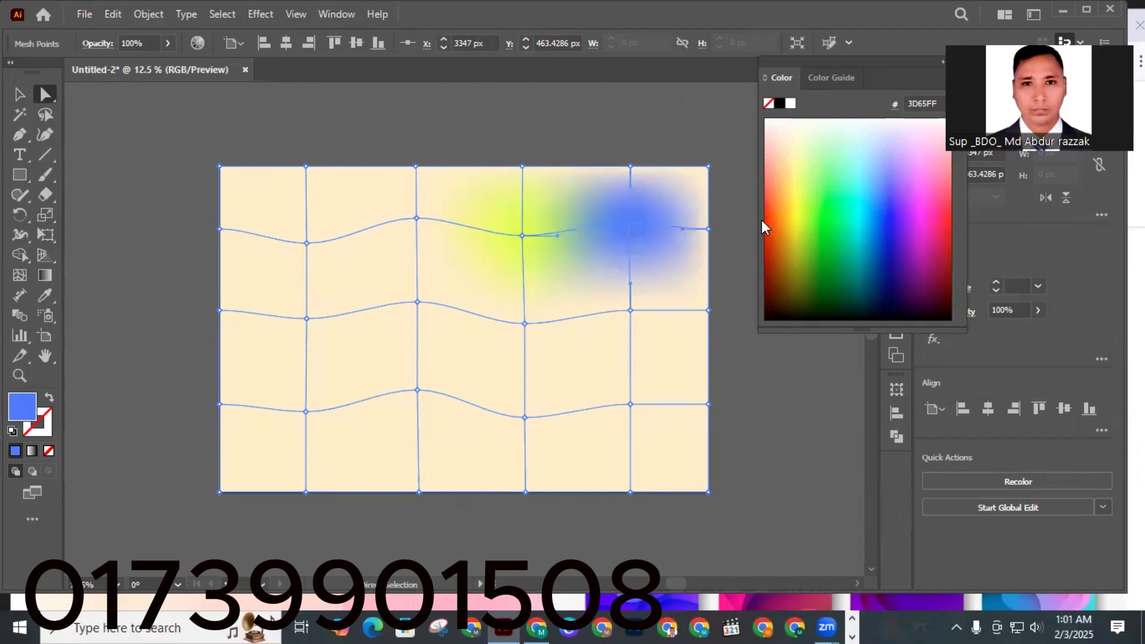
# Colour the right point on the third line green 56FF25 and the upper-left interior point light blue 88E7FF.
pyautogui.click(631, 311)
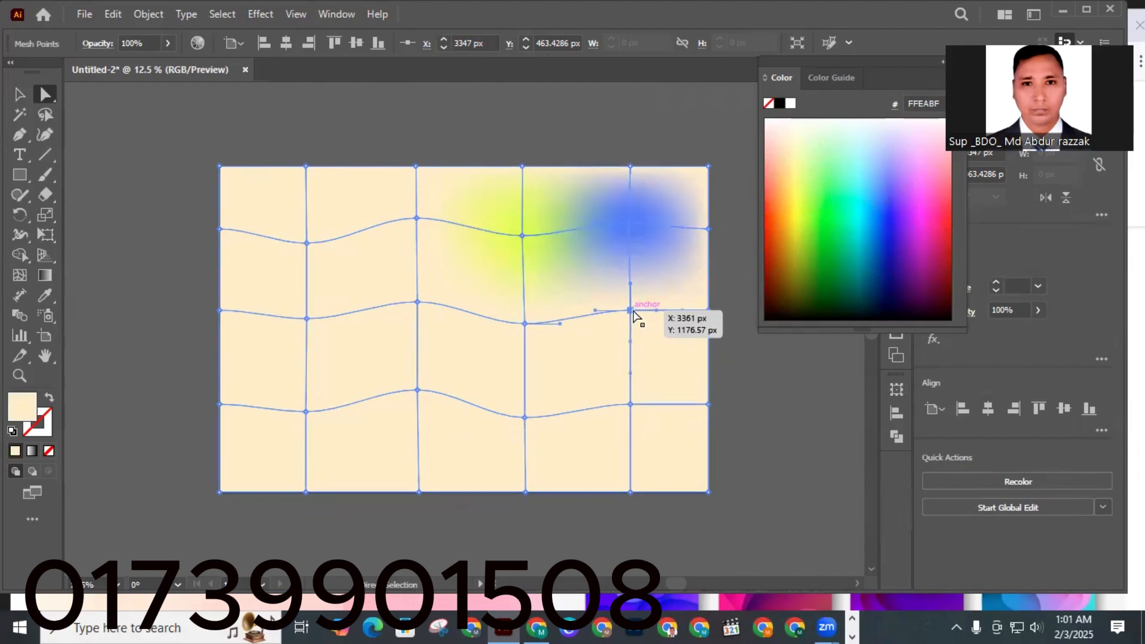
pyautogui.click(825, 197)
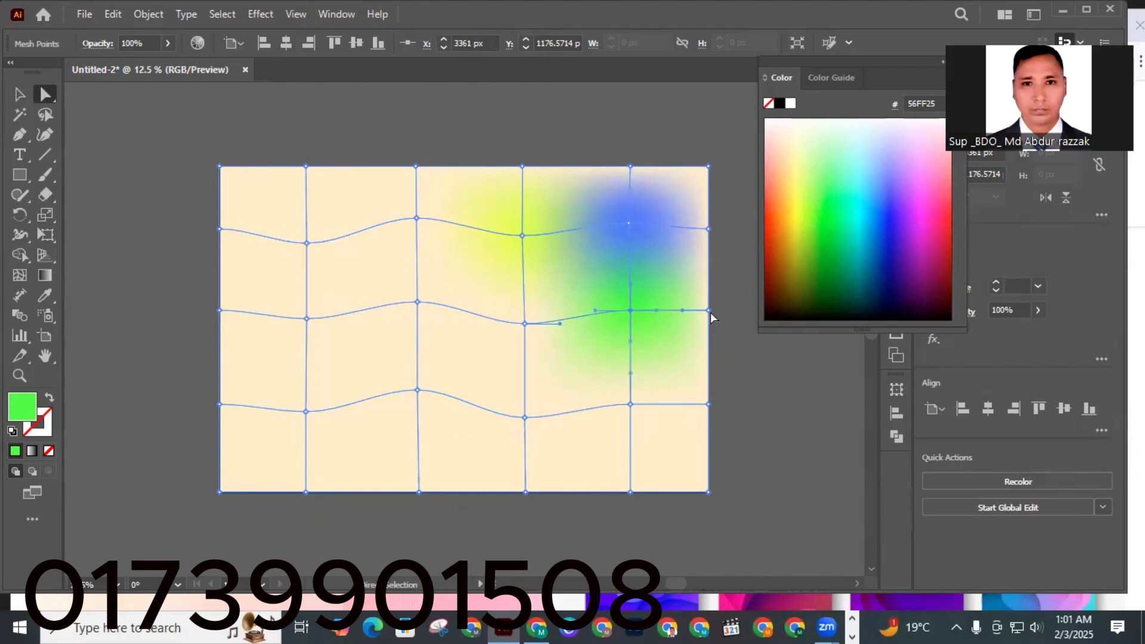
pyautogui.click(307, 244)
pyautogui.click(868, 157)
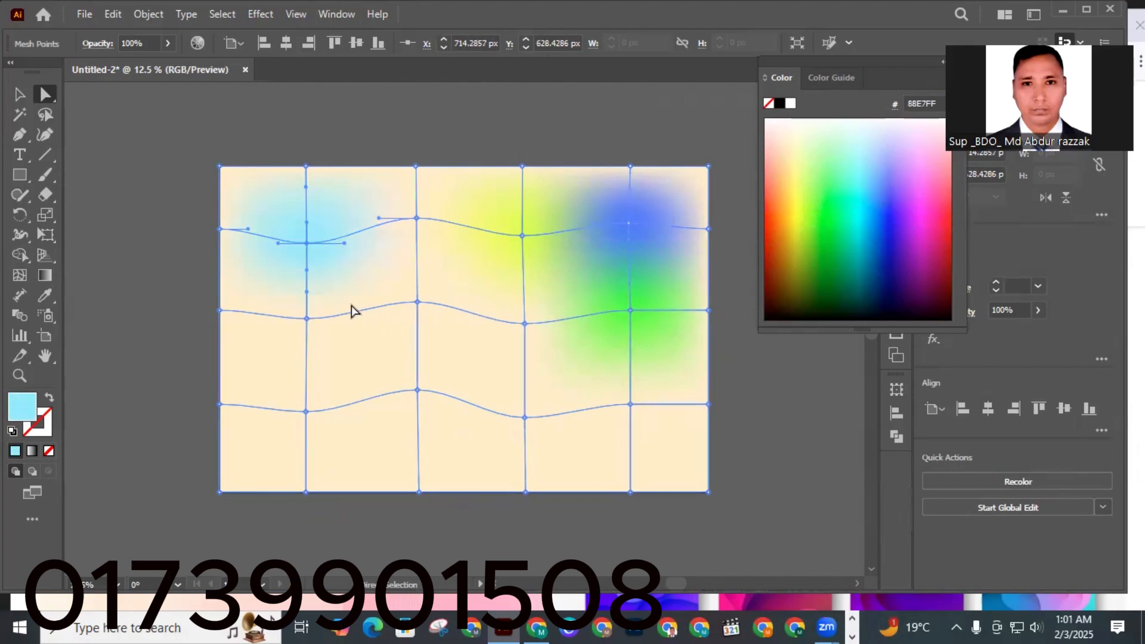
# Tint the top-edge point pale mint CEFFE4, then try red and magenta before colouring the central mesh point green 96D400.
pyautogui.click(416, 167)
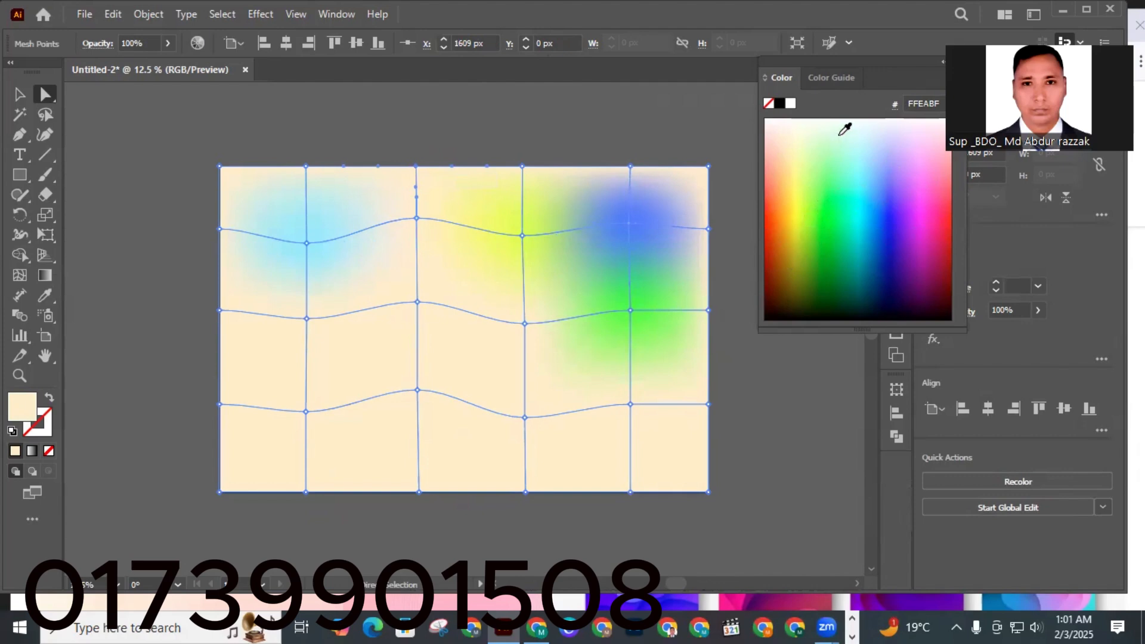
pyautogui.click(846, 128)
pyautogui.click(417, 302)
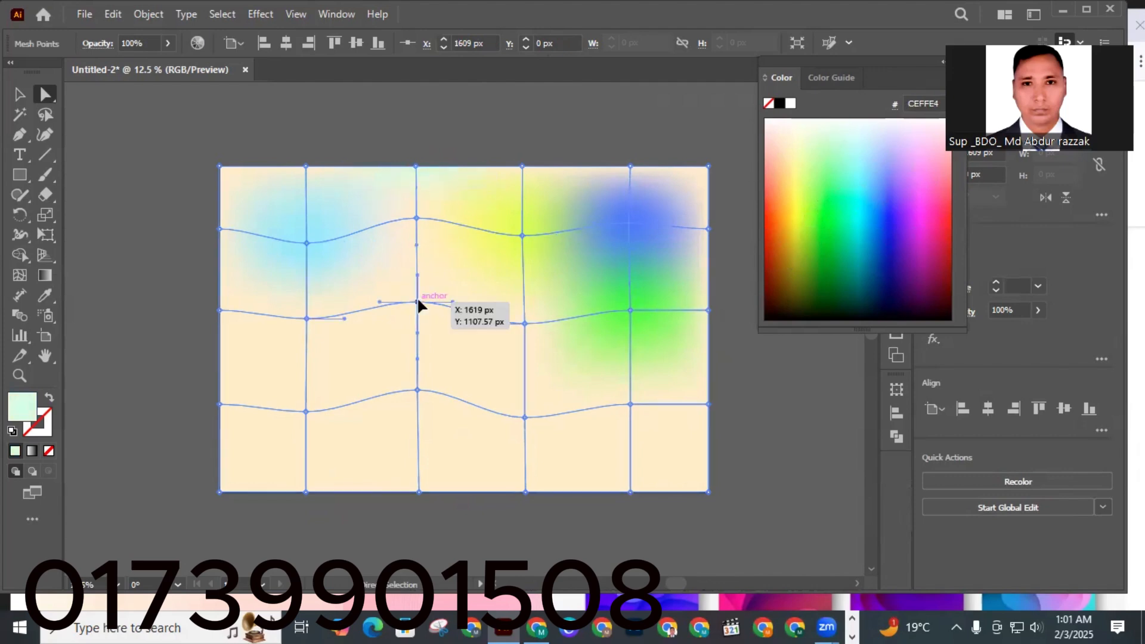
pyautogui.click(947, 246)
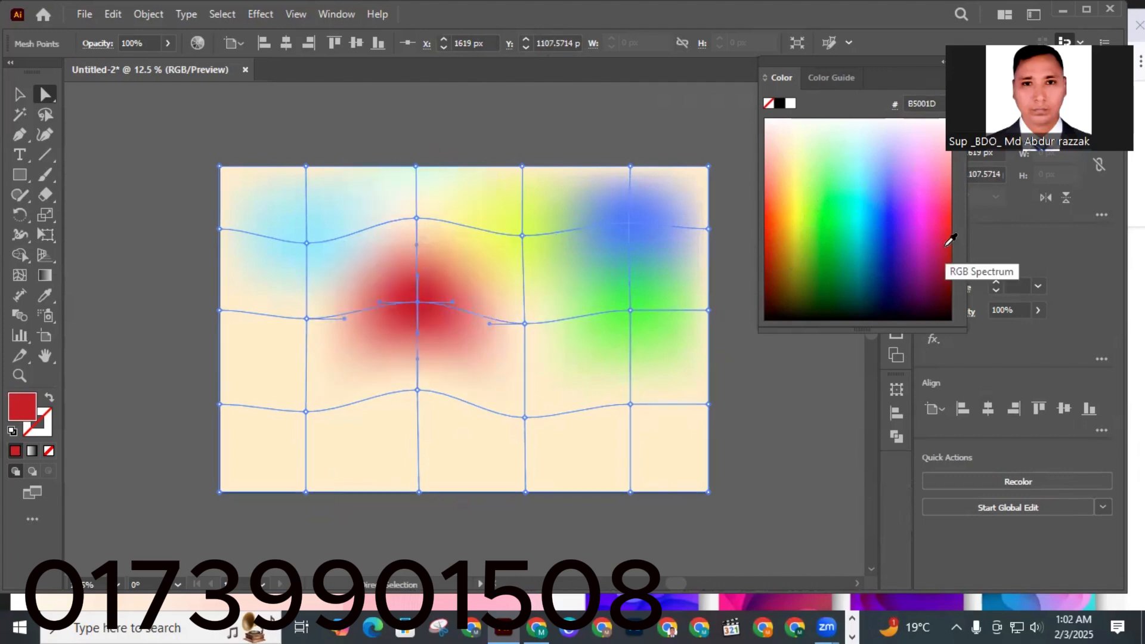
pyautogui.click(927, 231)
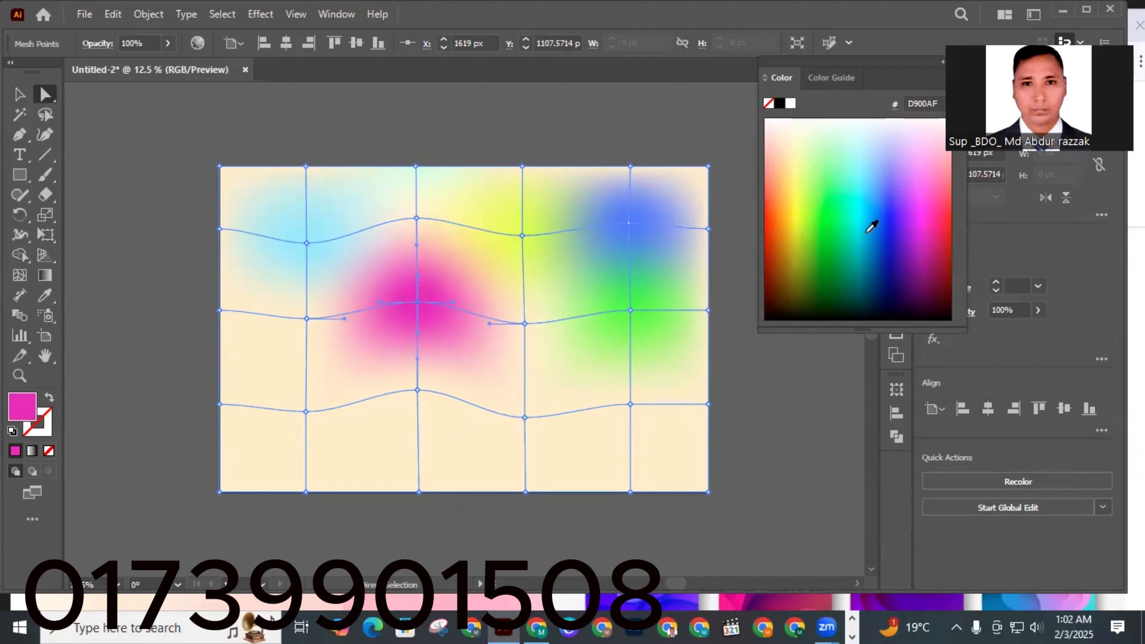
pyautogui.click(810, 228)
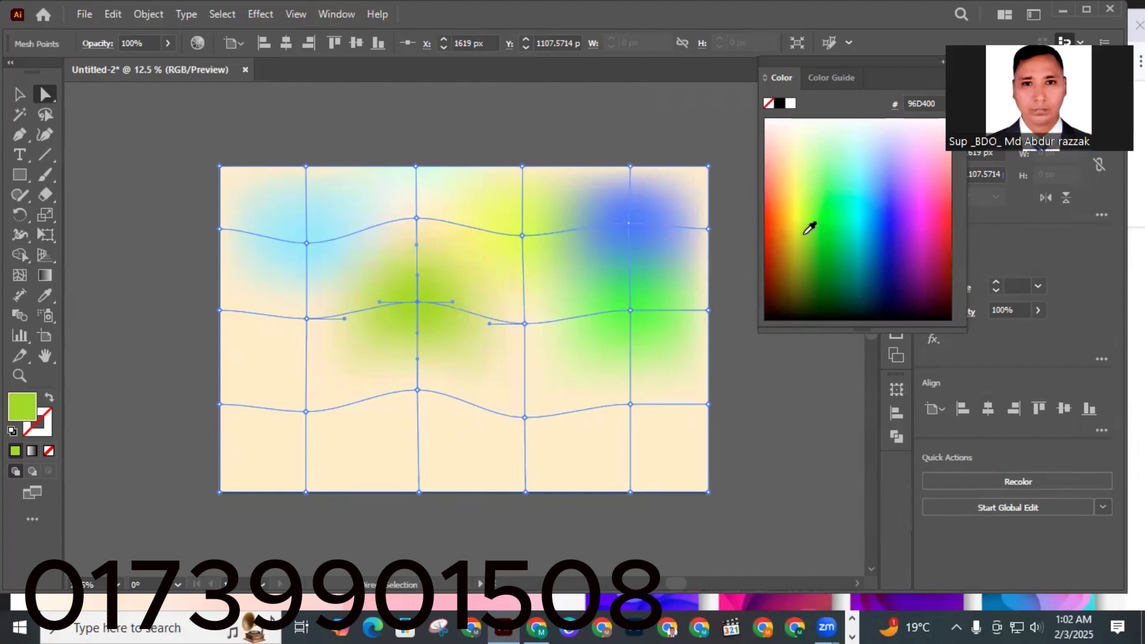
# Colour the lower-right mesh points: the inner point green 70FF32, the corner olive 565300, the bottom-edge point blue 0075D2.
pyautogui.click(631, 404)
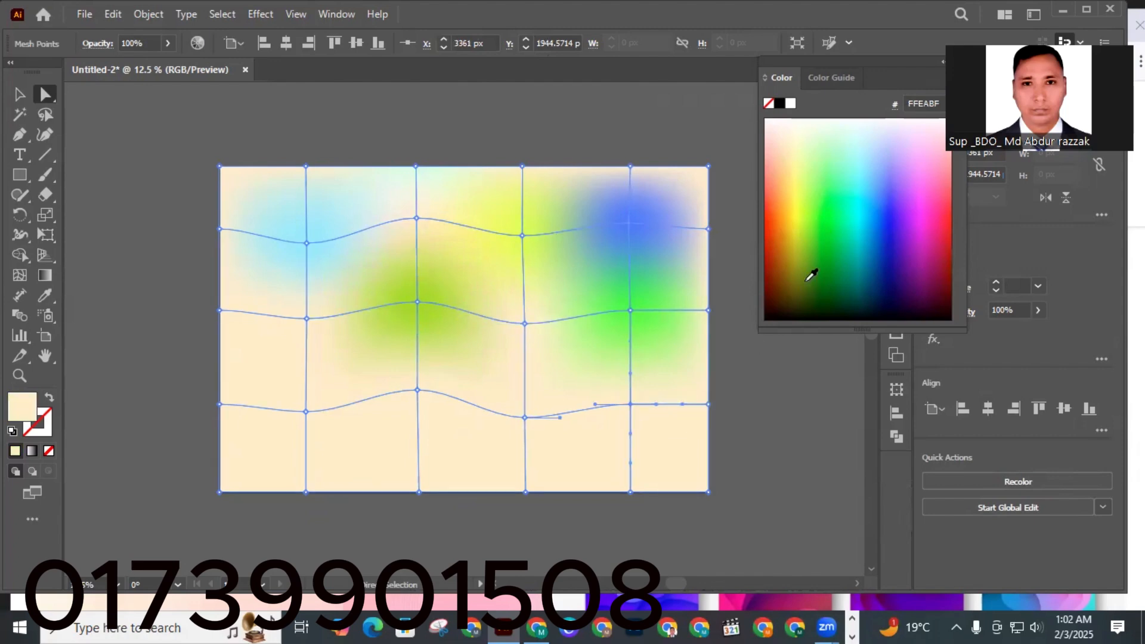
pyautogui.click(821, 192)
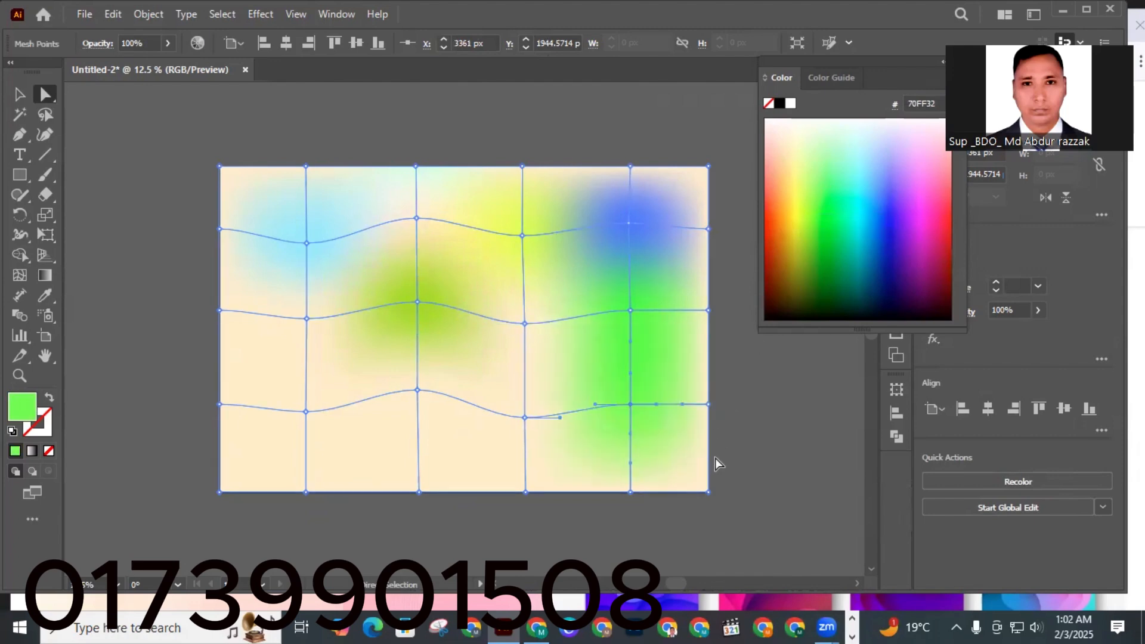
pyautogui.click(709, 492)
pyautogui.click(800, 274)
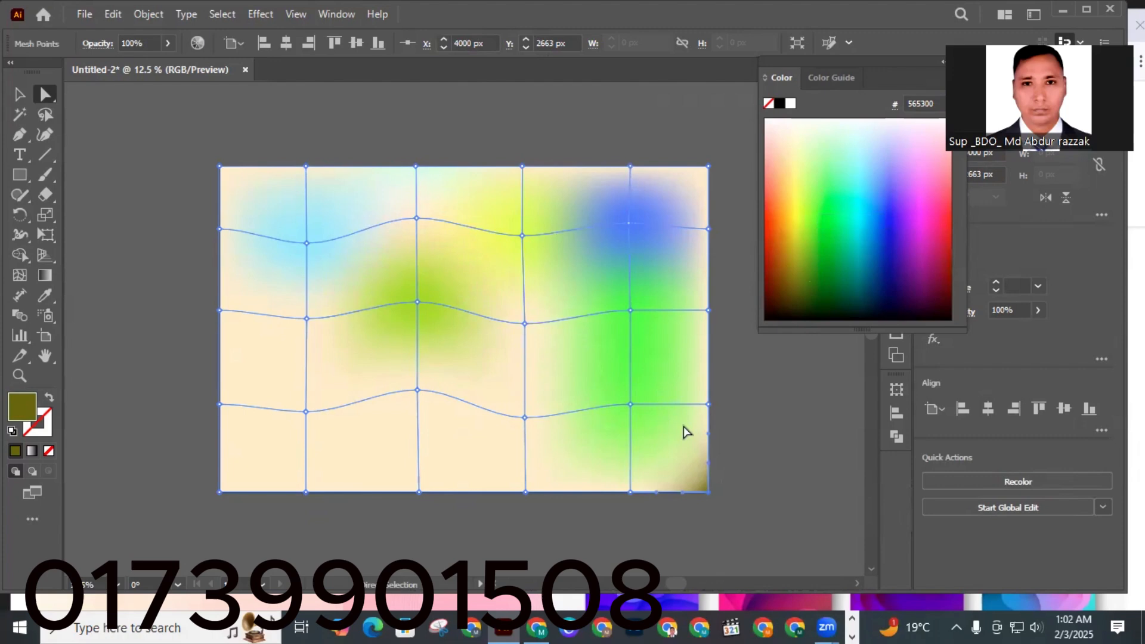
pyautogui.click(630, 493)
pyautogui.click(874, 232)
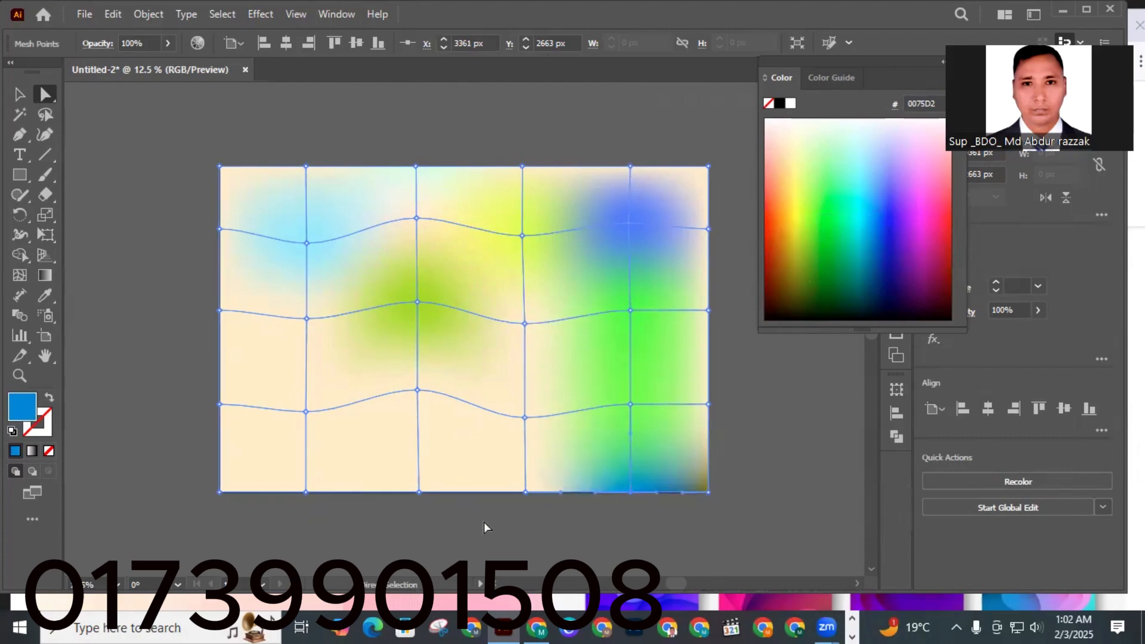
# Colour the bottom-edge mesh point right of centre mint green 67FF9F and the central bottom-edge point light green A7FF69.
pyautogui.click(525, 490)
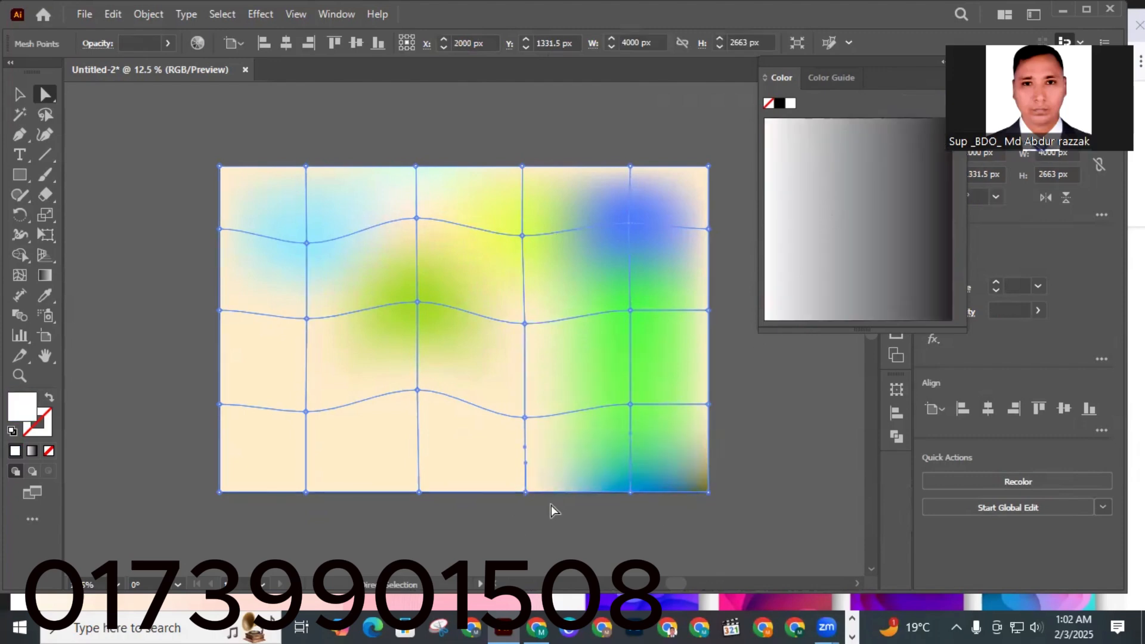
pyautogui.click(525, 492)
pyautogui.click(840, 173)
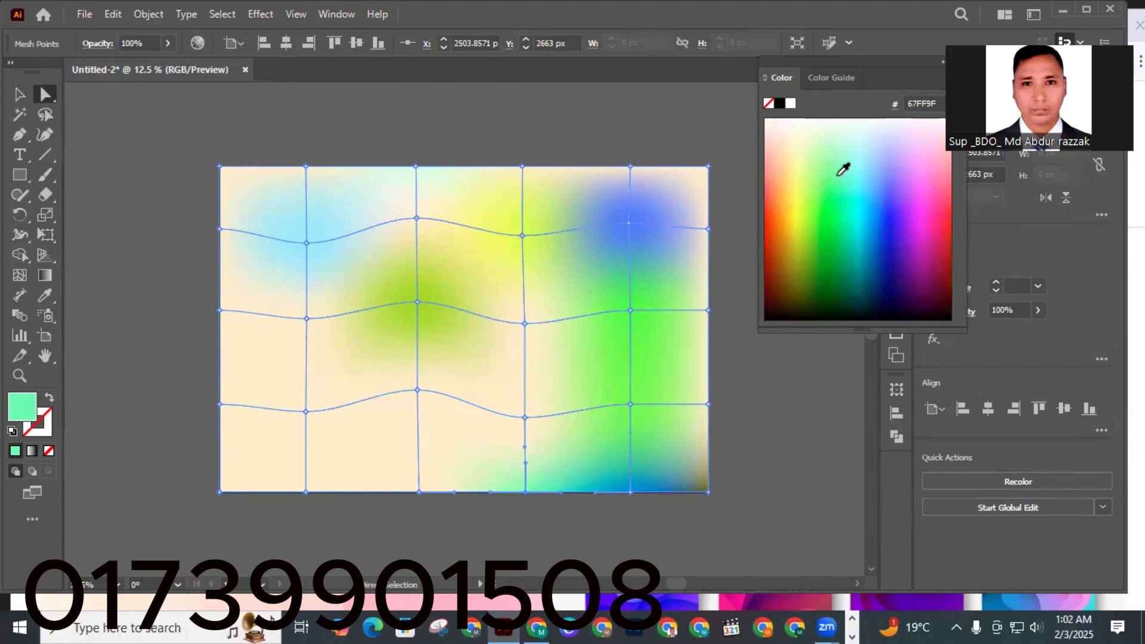
pyautogui.click(419, 492)
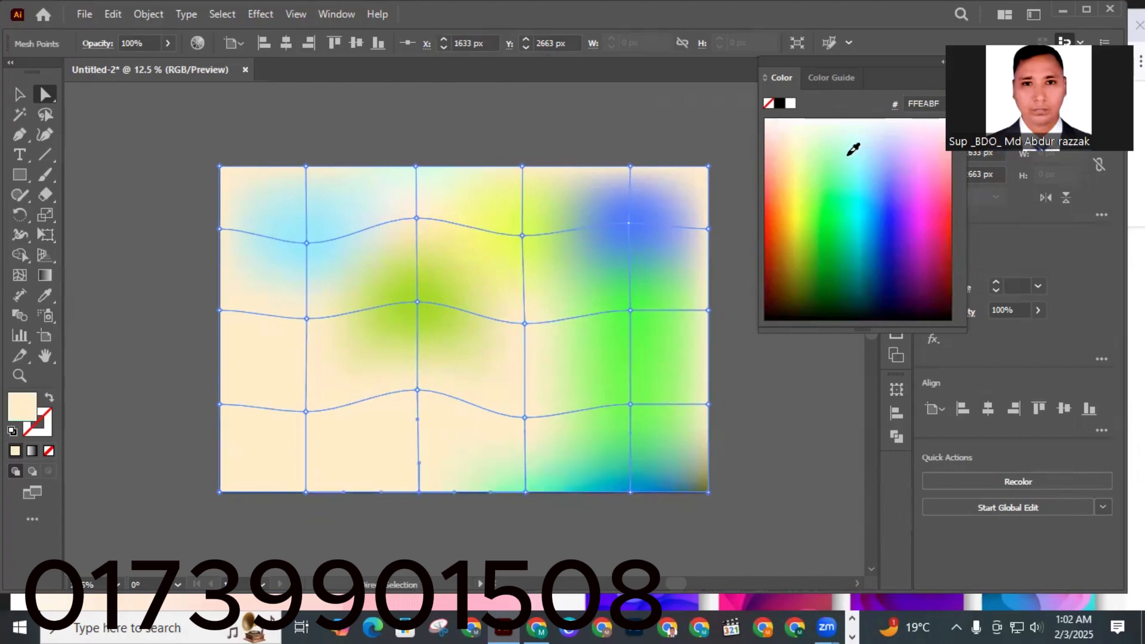
pyautogui.click(854, 148)
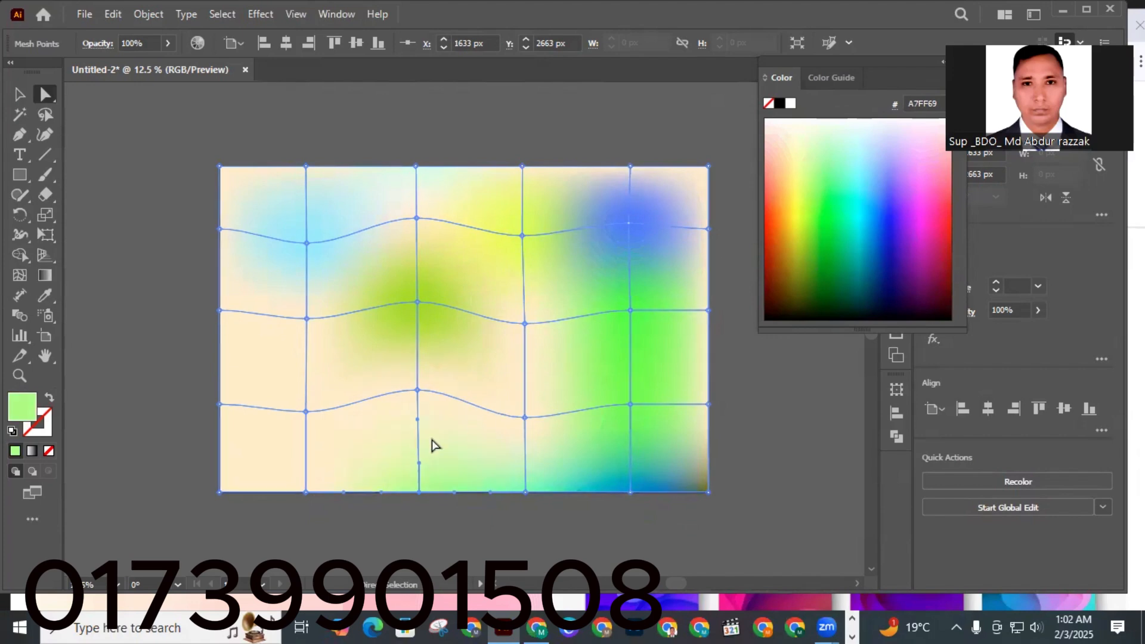
# Colour the left bottom-edge mesh point pale green E1FFAE and the lower left-edge point yellow E7FF19.
pyautogui.click(305, 492)
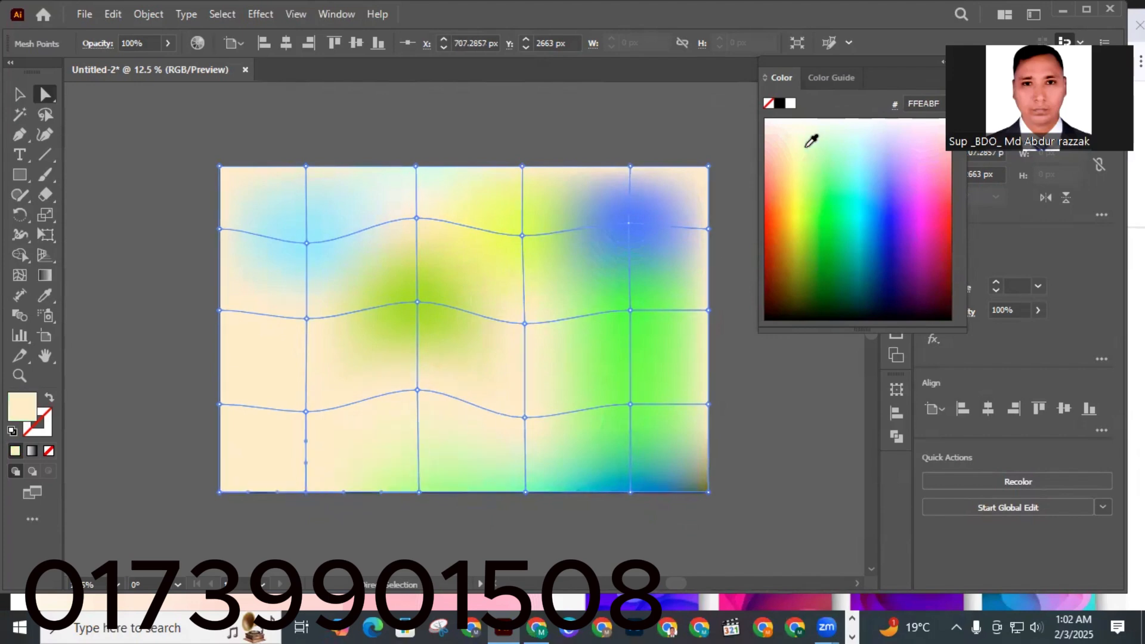
pyautogui.click(829, 164)
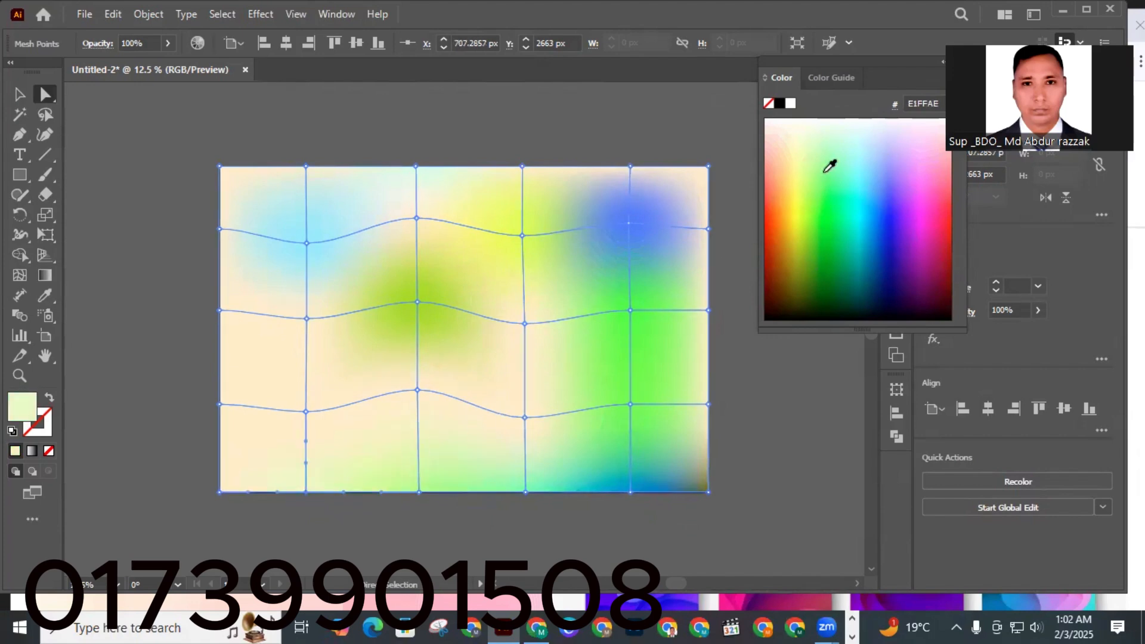
pyautogui.click(220, 418)
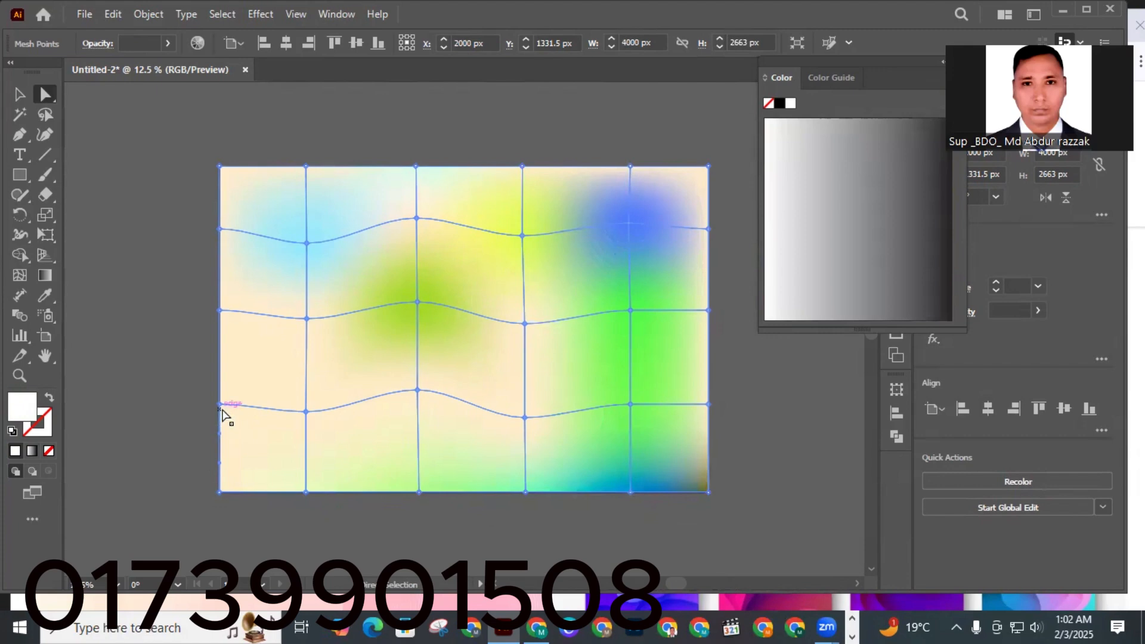
pyautogui.click(220, 404)
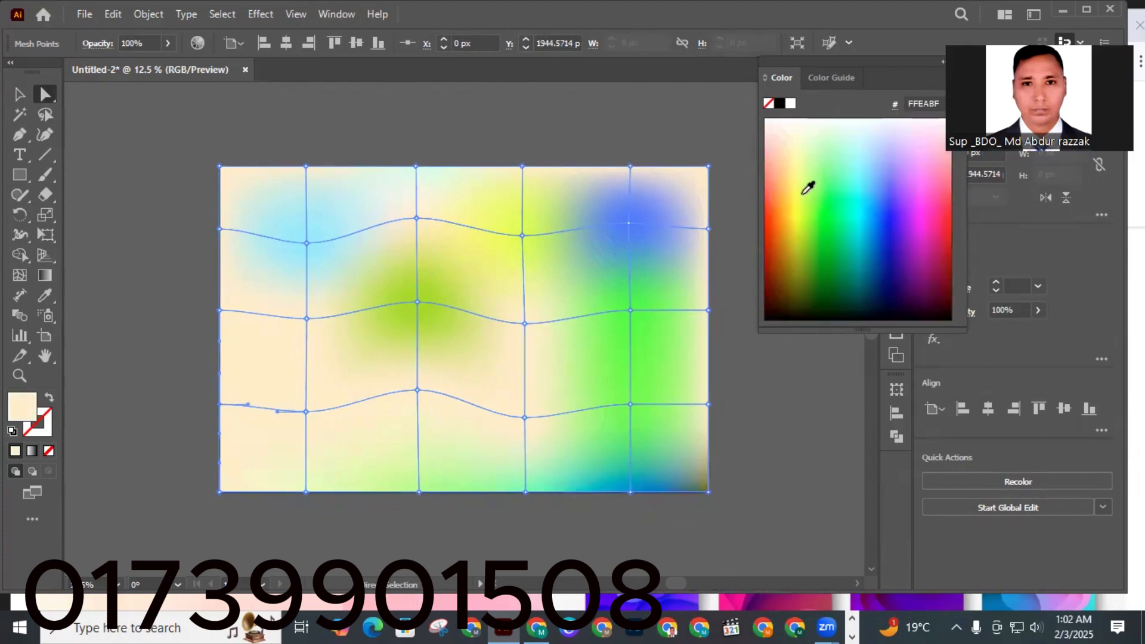
pyautogui.click(799, 203)
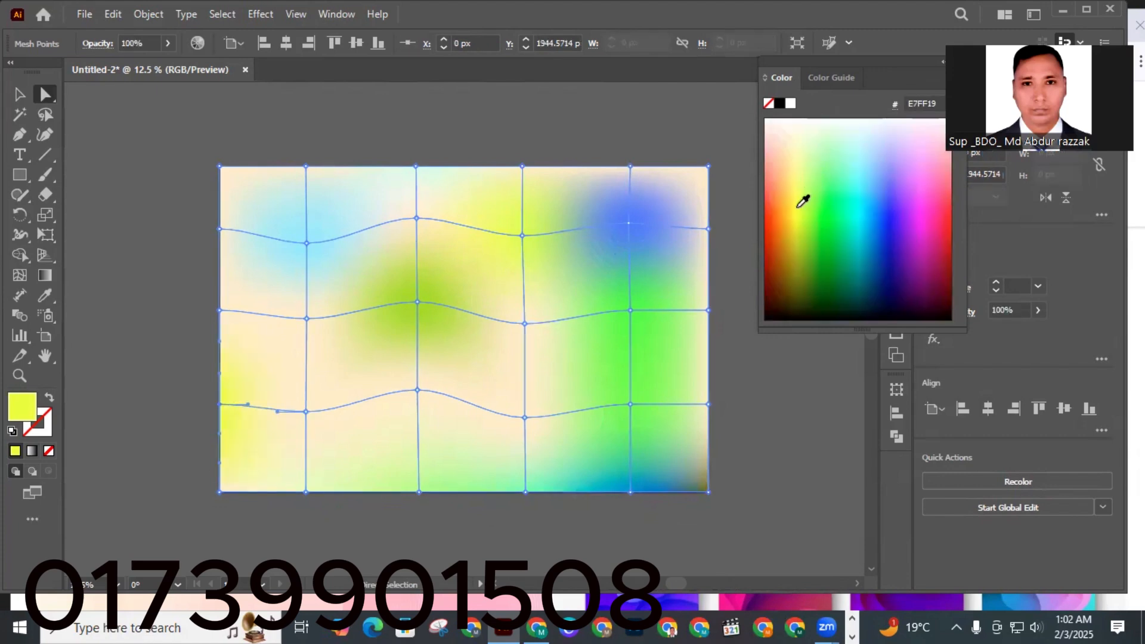
# Colour the interior points on the lowest mesh line peach FFB57E, red-orange F22D00 and cyan 17C9FF from left to right.
pyautogui.click(306, 411)
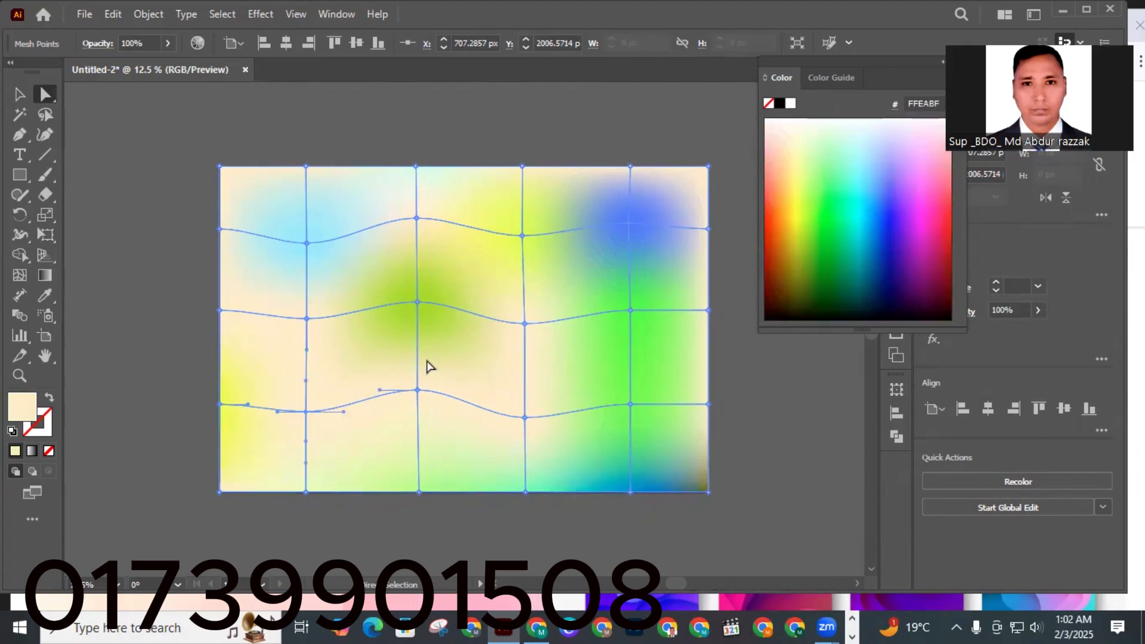
pyautogui.click(777, 167)
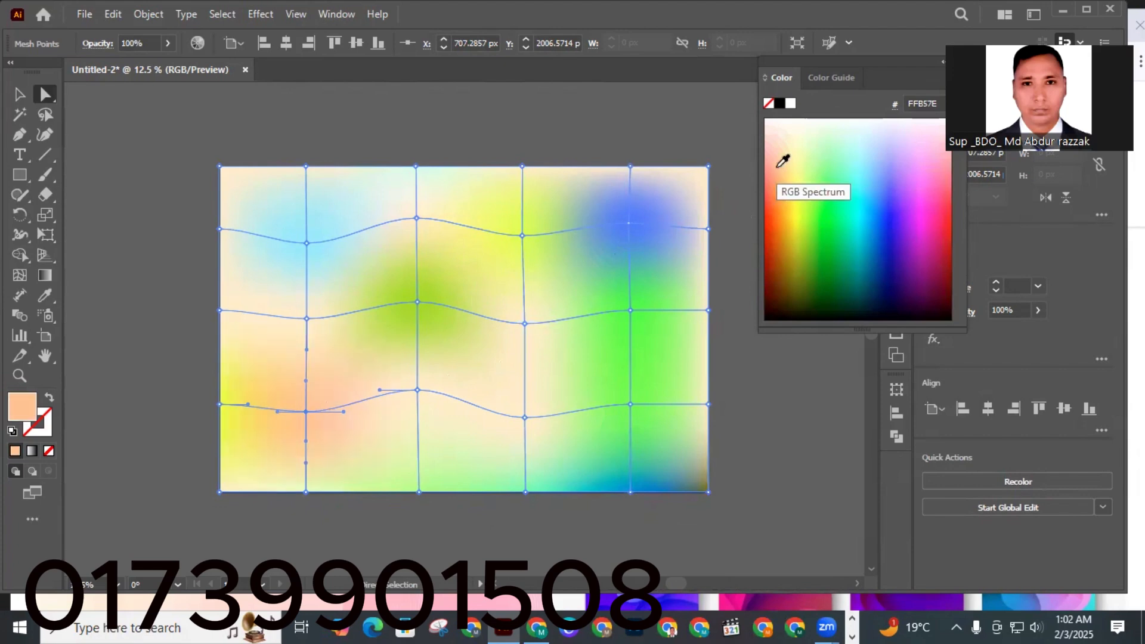
pyautogui.click(417, 391)
pyautogui.click(778, 214)
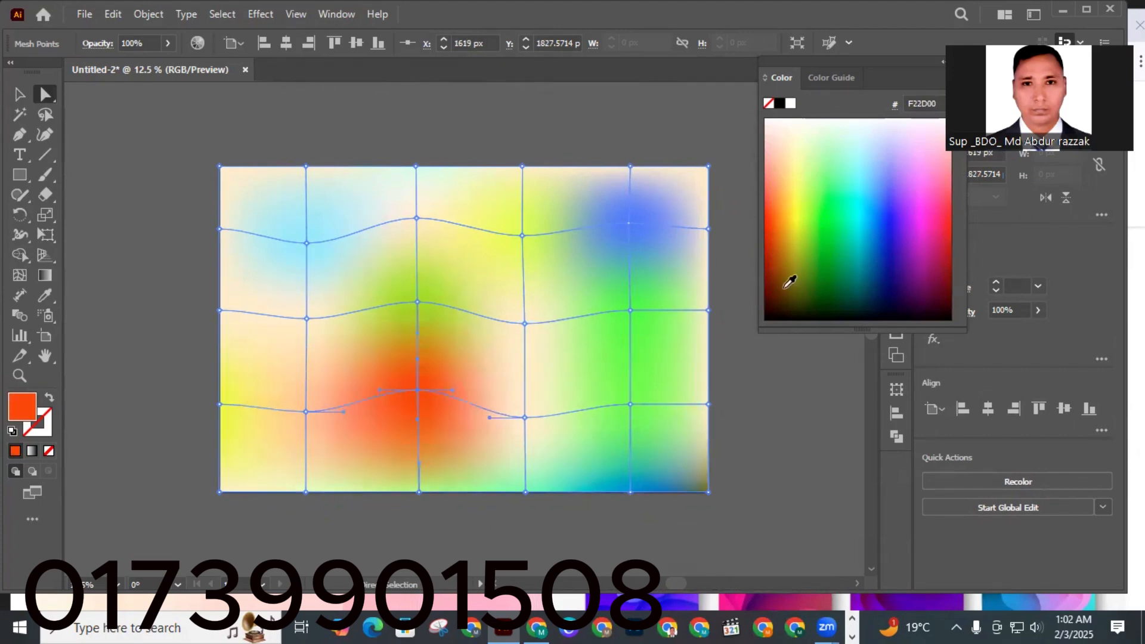
pyautogui.click(526, 418)
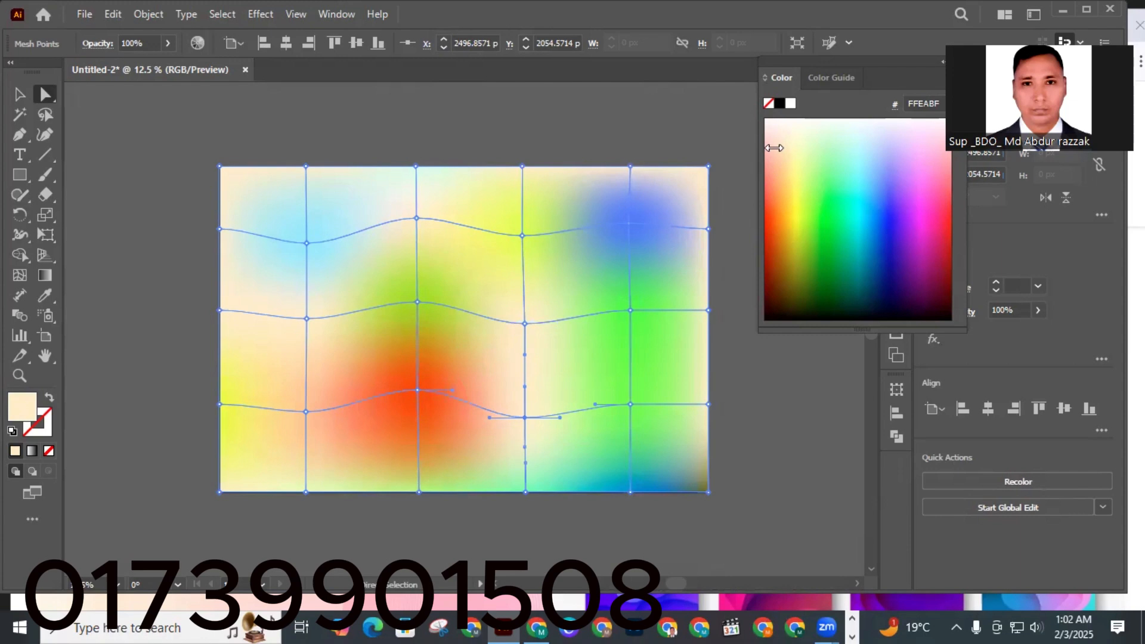
pyautogui.click(870, 200)
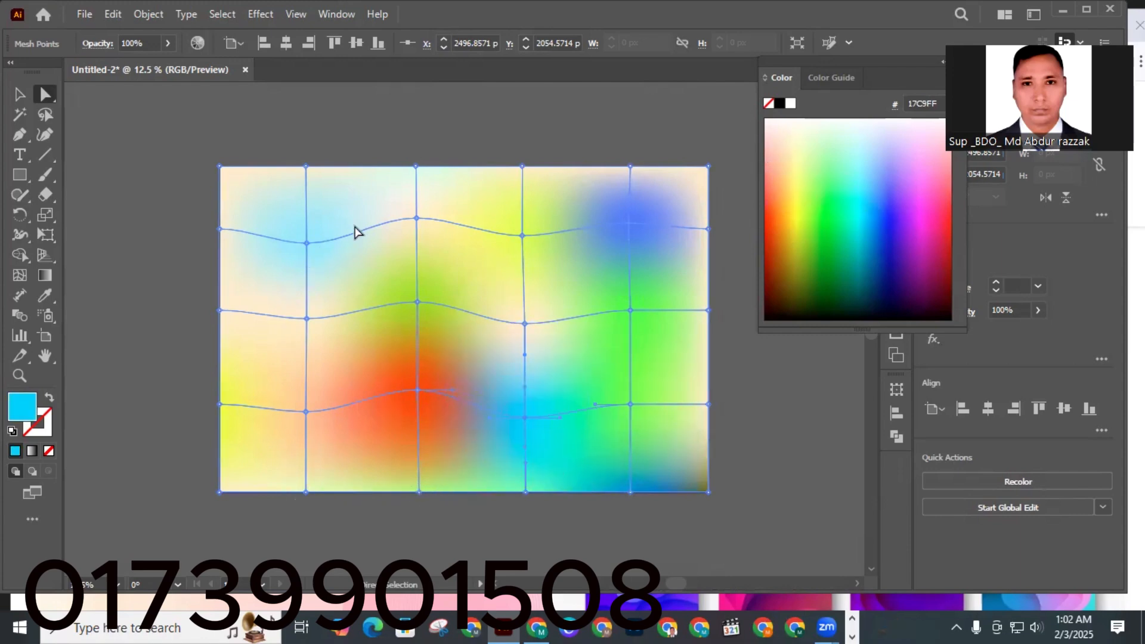
# Colour the central top-edge point pale cyan A8FBFF and the upper-right interior mesh point pink FF0886.
pyautogui.click(416, 167)
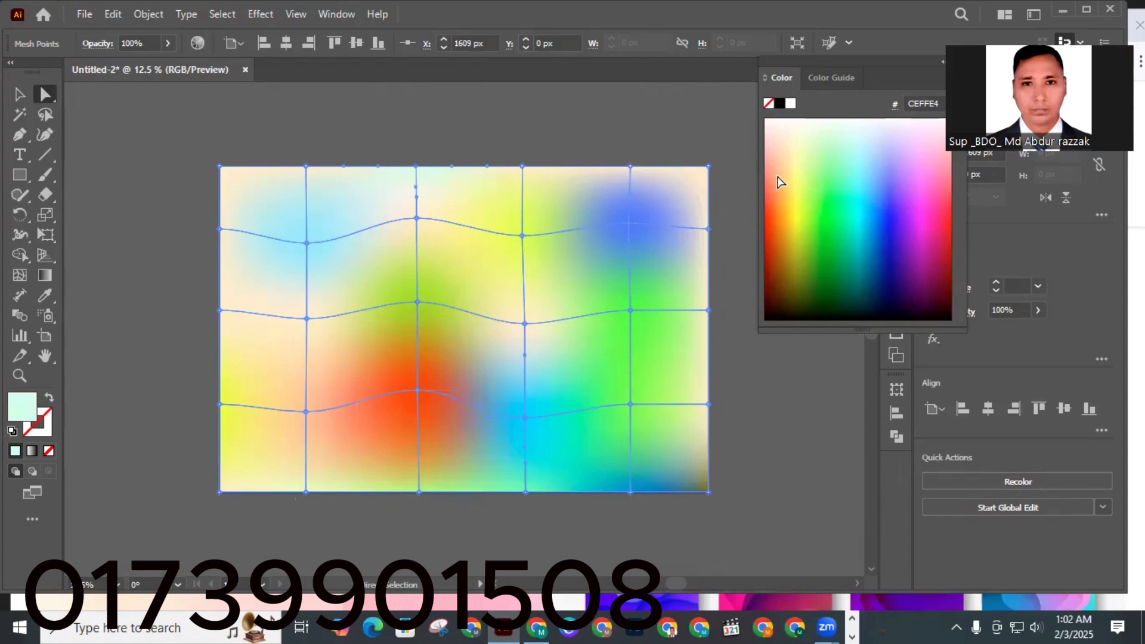
pyautogui.click(856, 156)
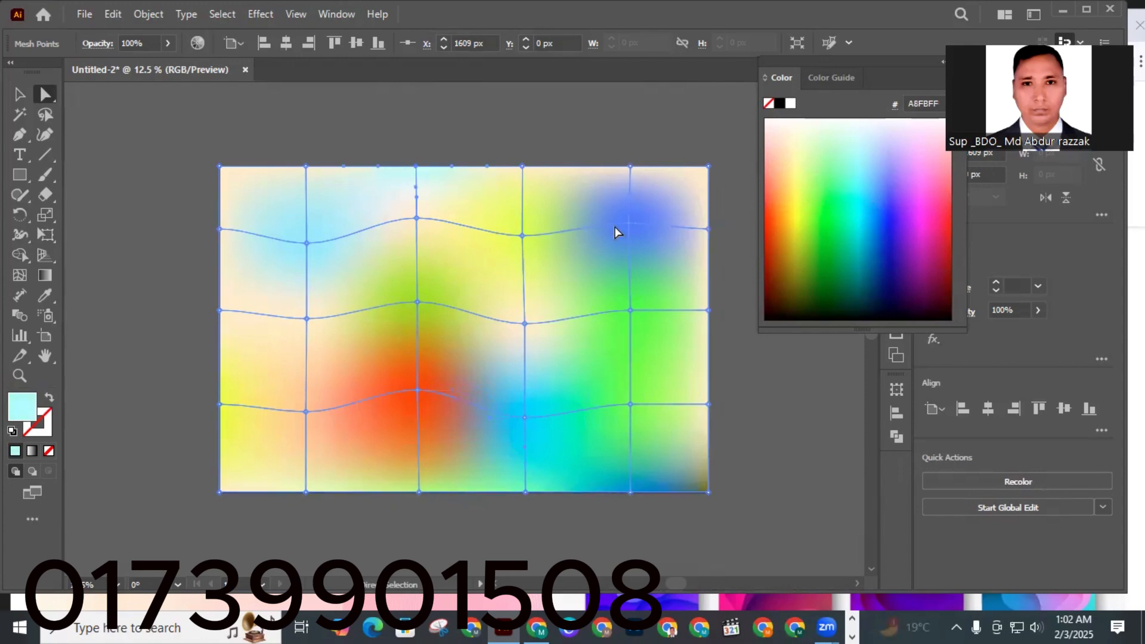
pyautogui.click(632, 225)
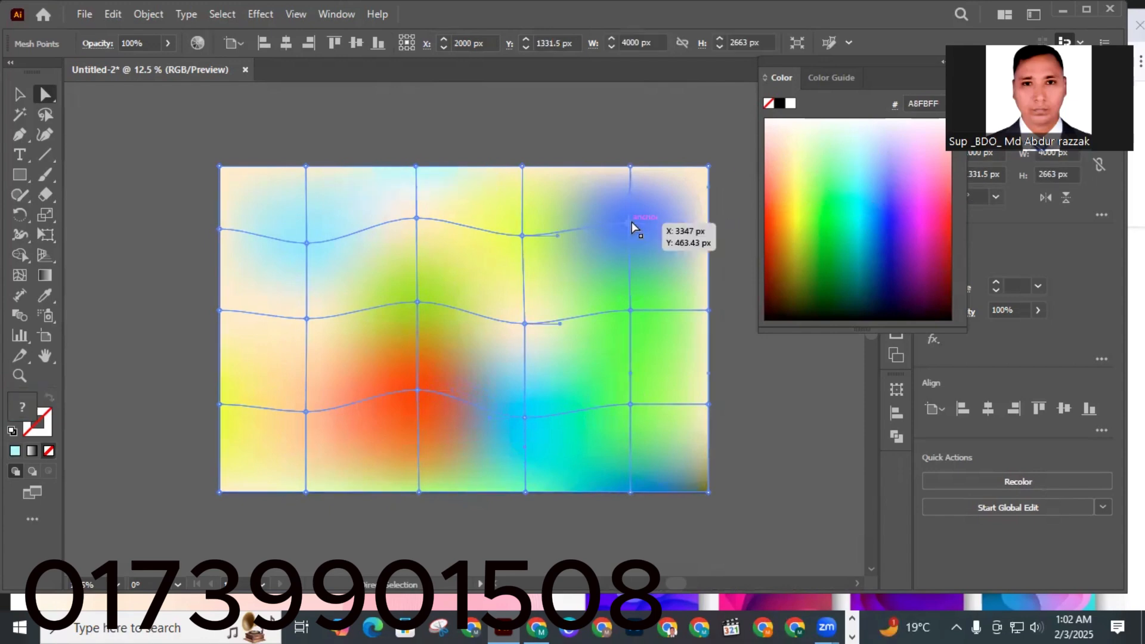
pyautogui.click(630, 224)
pyautogui.click(942, 211)
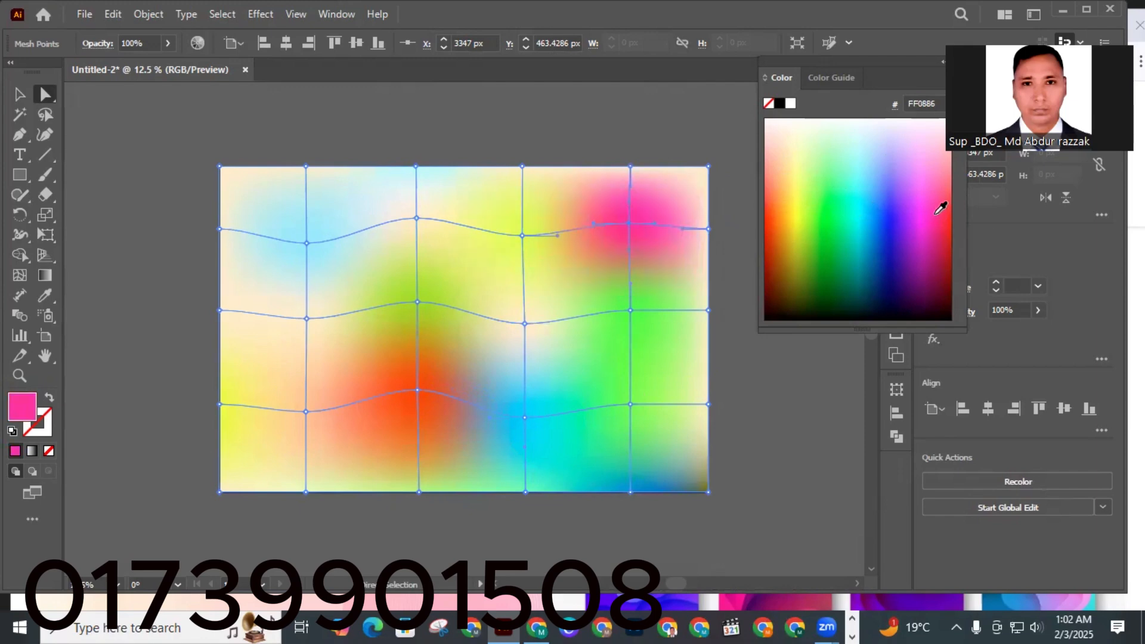
# Colour the upper left-edge point yellow-green C2D900 and the left top-edge point pale yellow E9FF78.
pyautogui.click(219, 230)
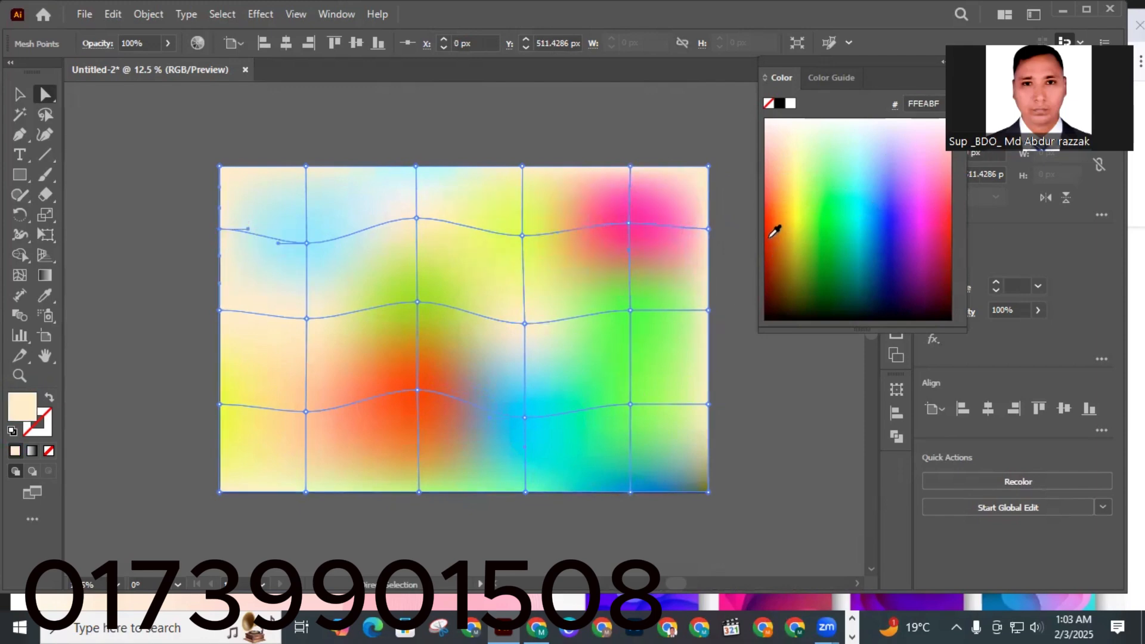
pyautogui.click(801, 232)
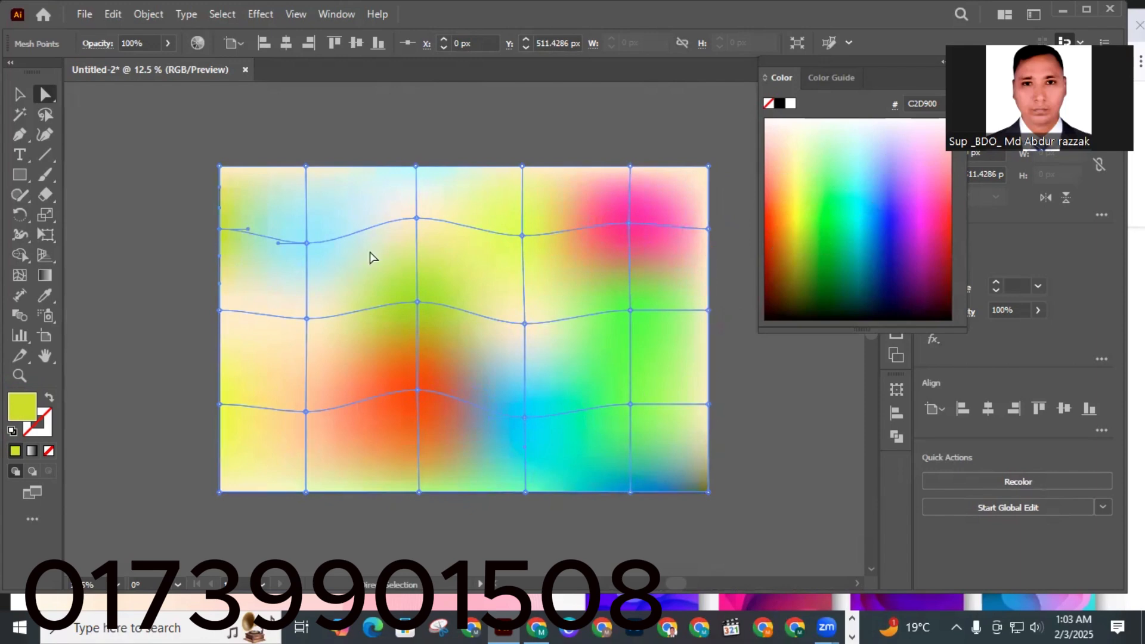
pyautogui.click(306, 167)
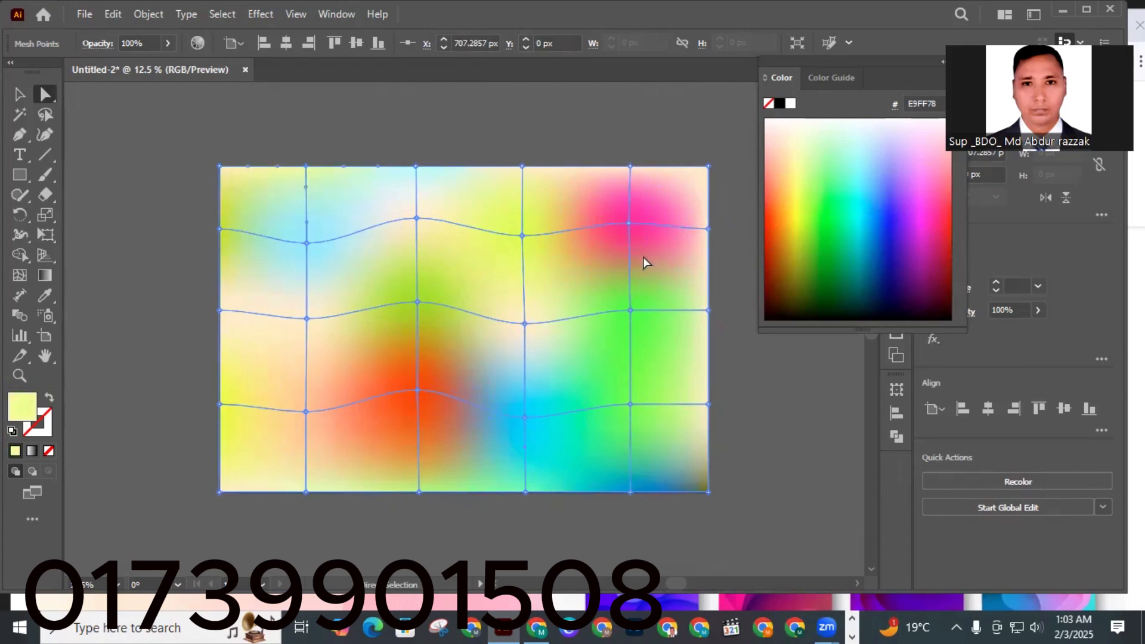
# Recolour the lower central mesh point orange FFB53F and the lower point right of centre aqua 56FFD8.
pyautogui.click(417, 392)
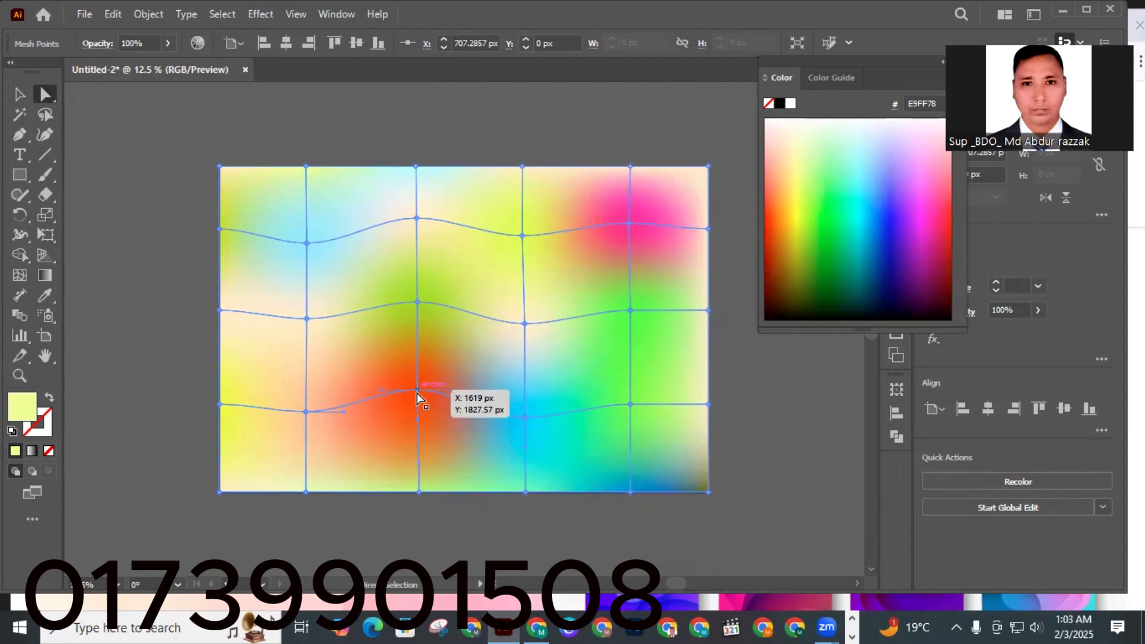
pyautogui.click(788, 186)
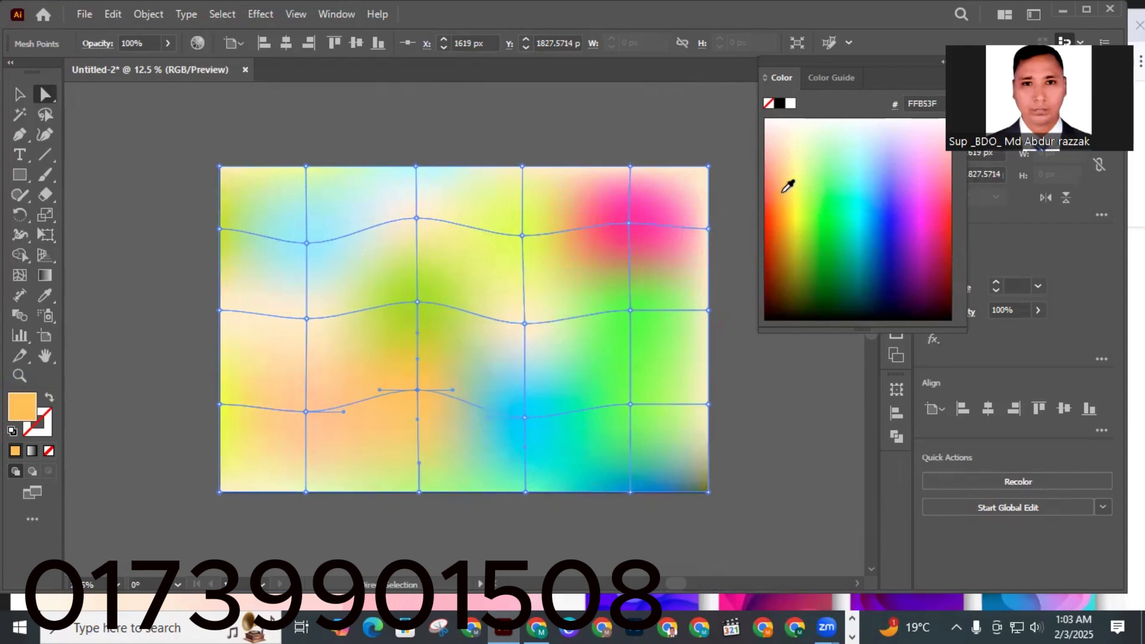
pyautogui.click(524, 417)
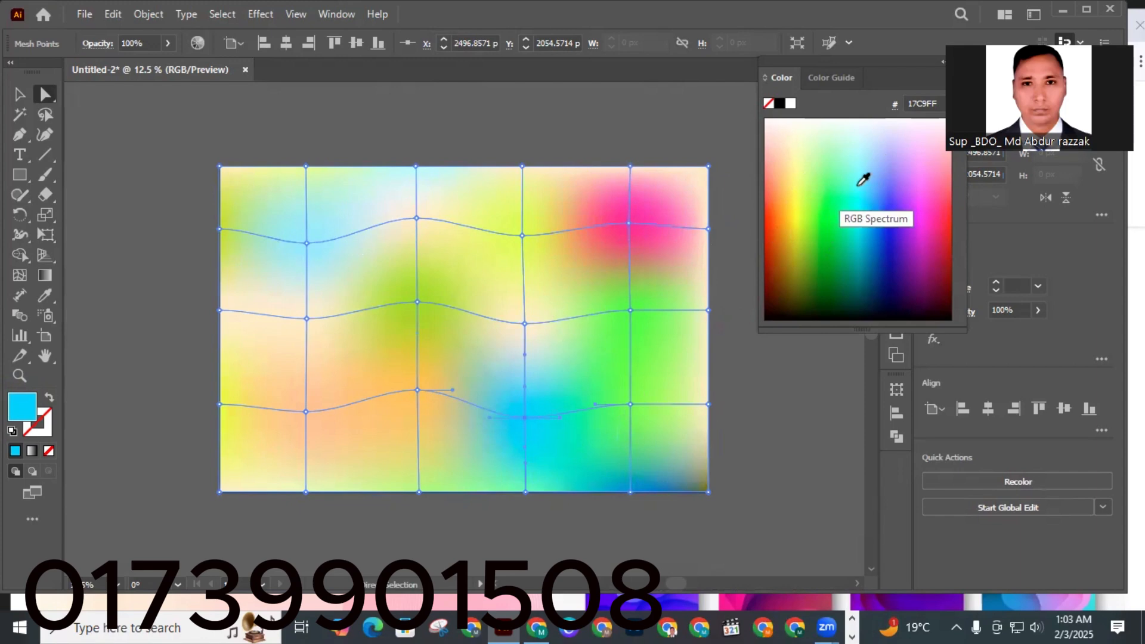
pyautogui.click(818, 230)
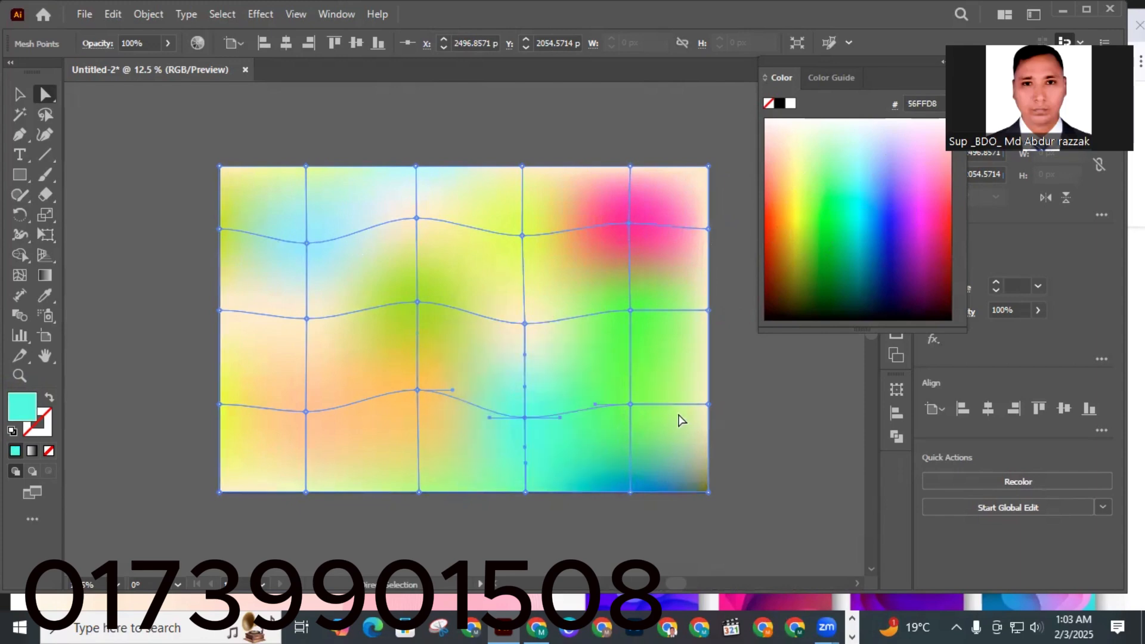
# Colour the right bottom-edge point pale cyan 86FFFD and the lower right-edge point light blue 9BE3FF.
pyautogui.click(630, 491)
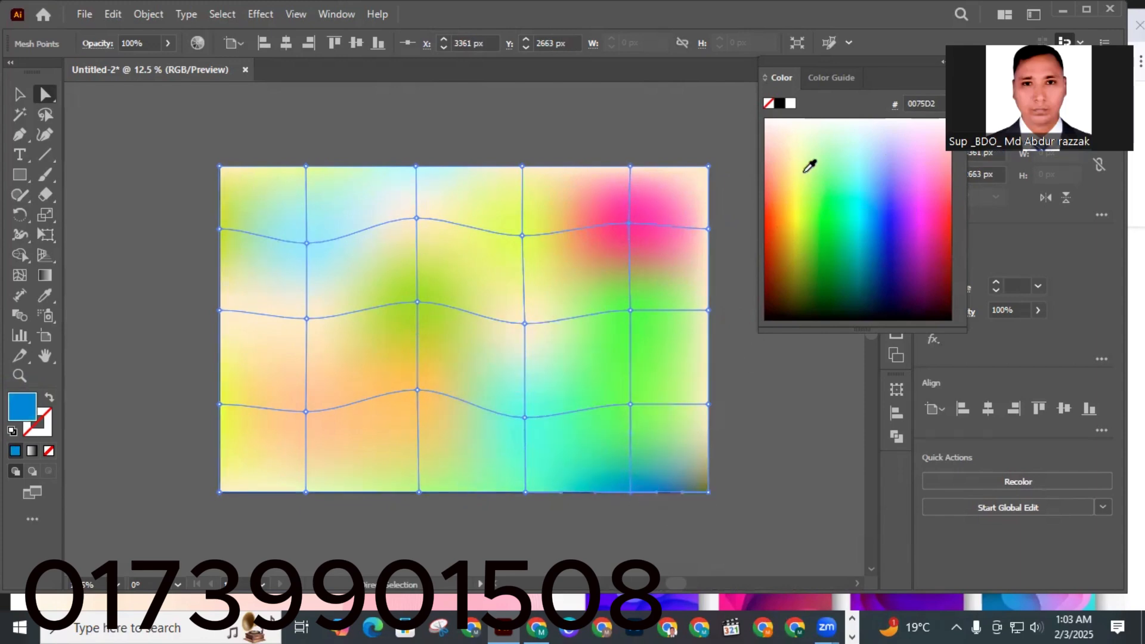
pyautogui.click(864, 148)
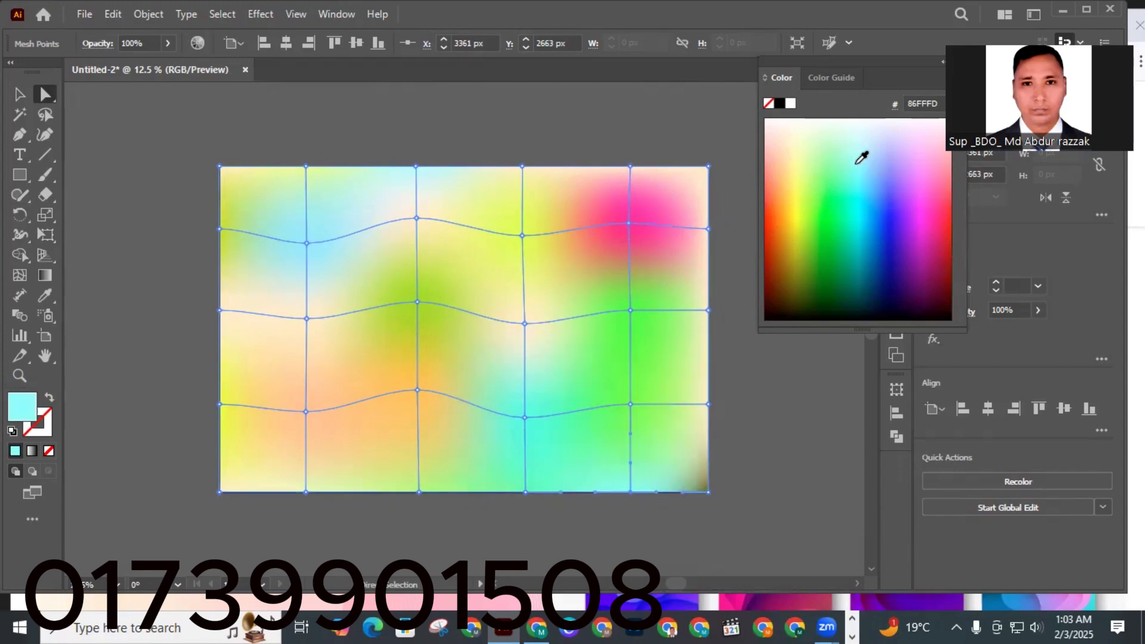
pyautogui.click(708, 405)
pyautogui.click(865, 184)
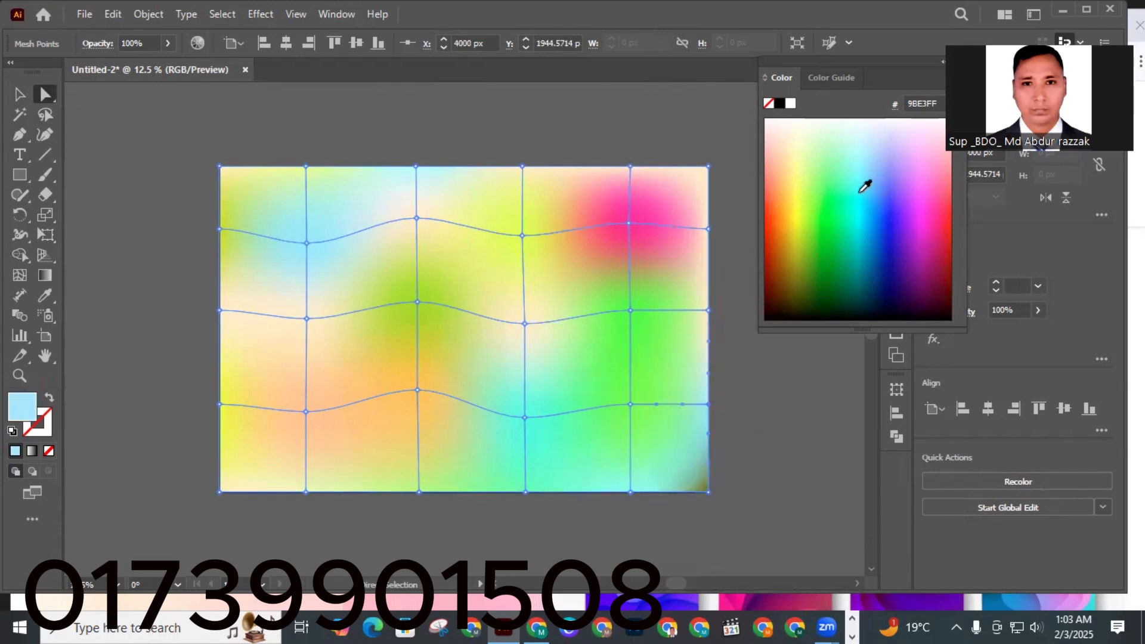
# Recolour the upper-right interior mesh point pink FF49E0 and deselect the mesh.
pyautogui.click(630, 223)
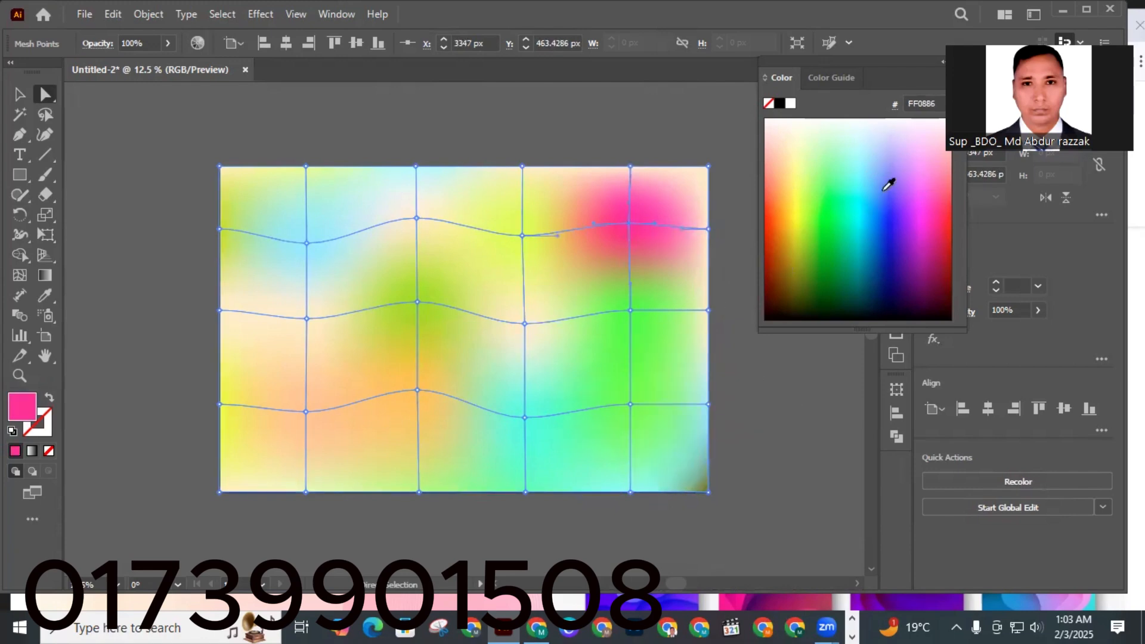
pyautogui.click(928, 185)
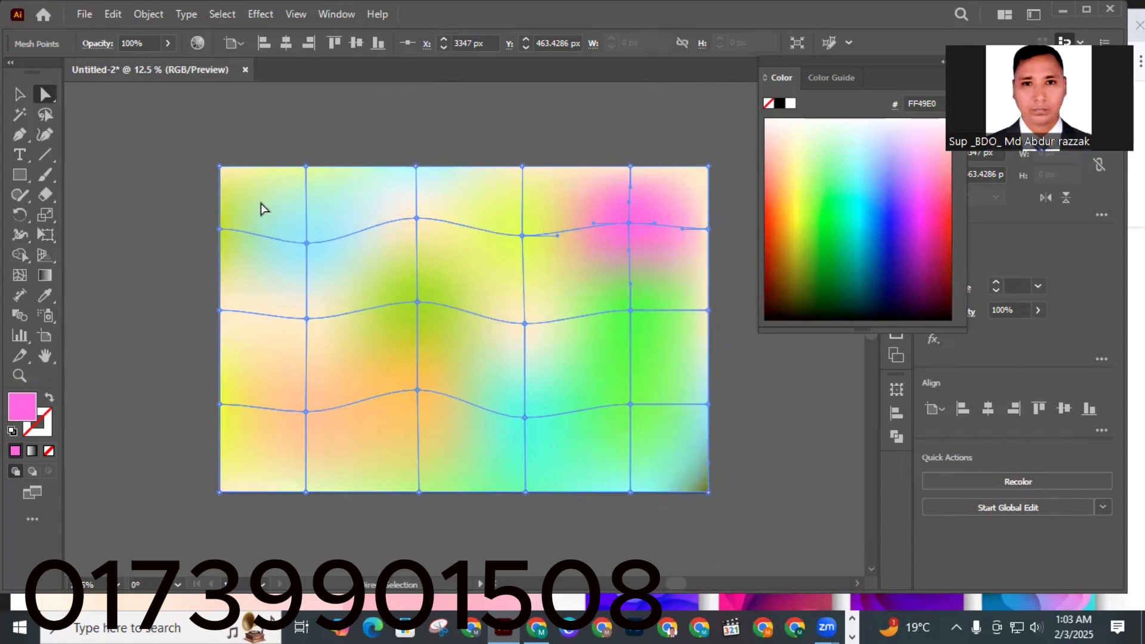
pyautogui.click(129, 264)
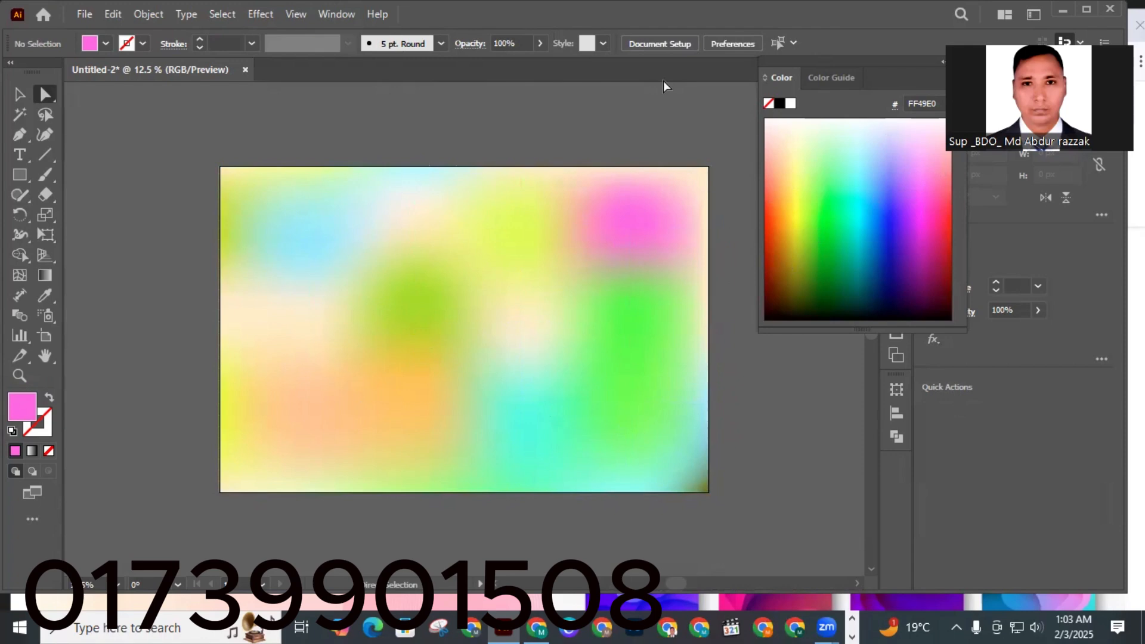
# Open the Align panel and dock it beside the artboard.
pyautogui.click(460, 184)
pyautogui.click(414, 138)
pyautogui.click(327, 15)
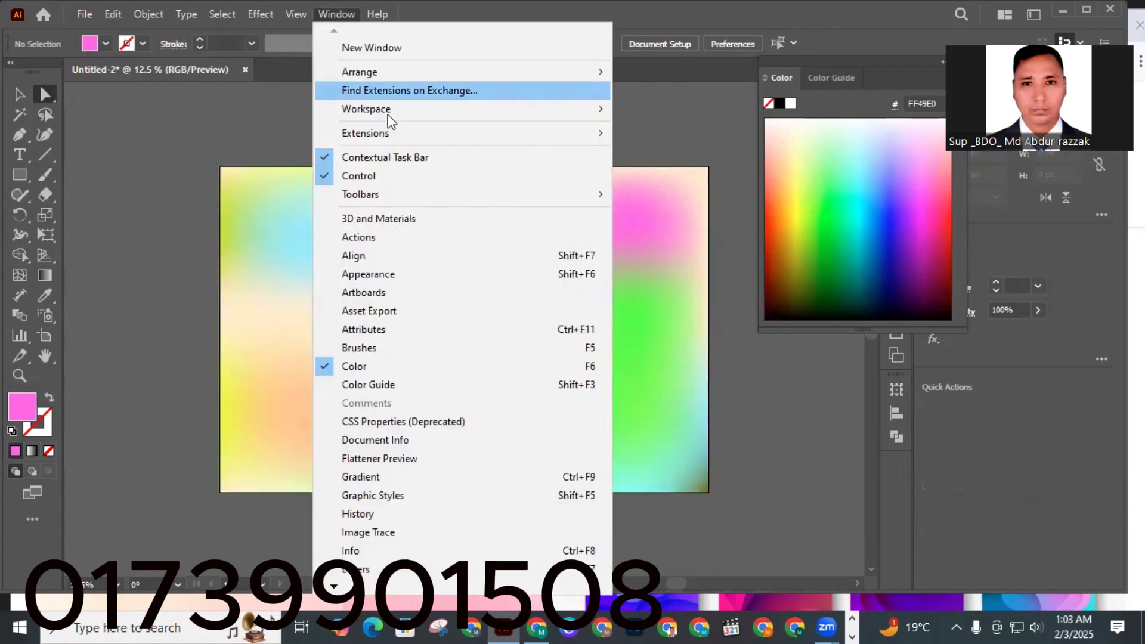
pyautogui.click(358, 255)
pyautogui.moveTo(815, 373); pyautogui.dragTo(1049, 395)
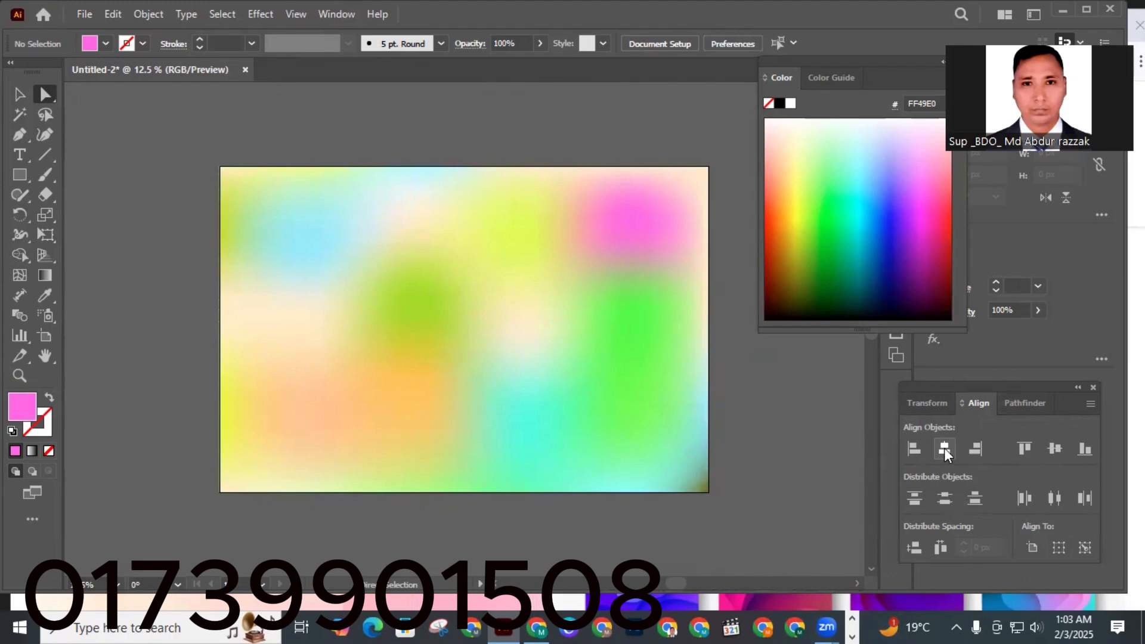
pyautogui.click(826, 470)
pyautogui.click(302, 199)
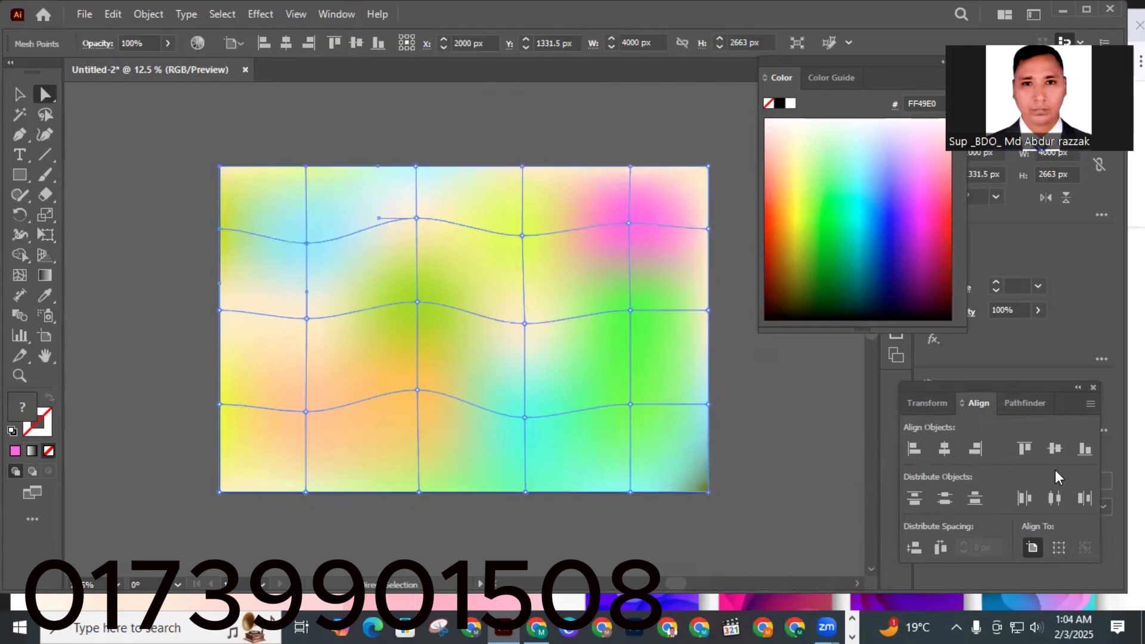
pyautogui.click(825, 422)
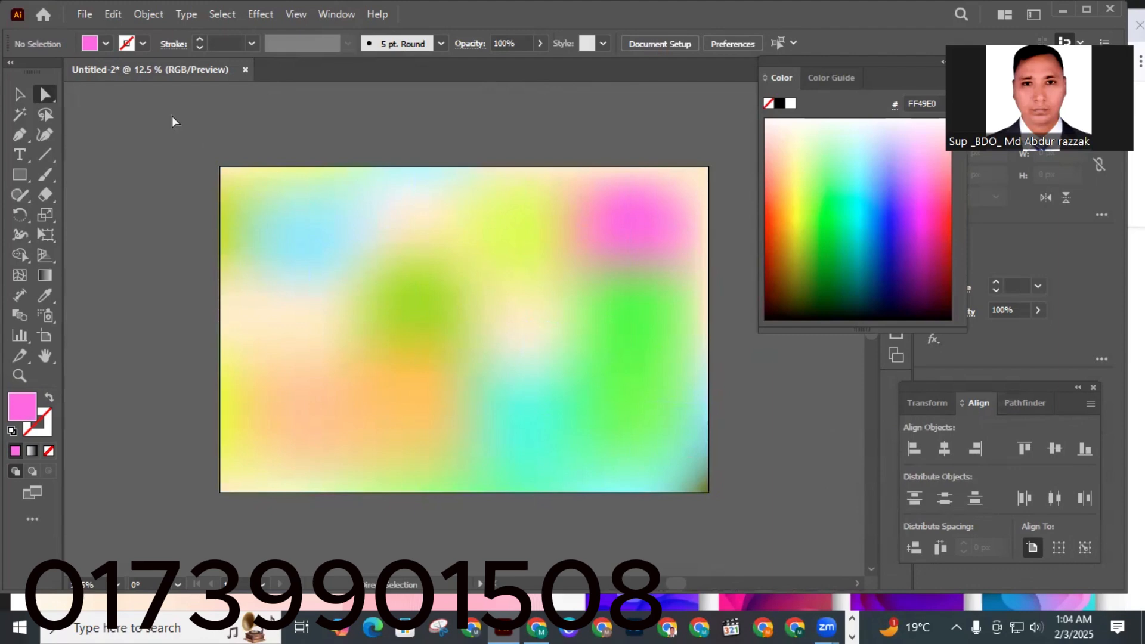
# Export the artwork as a JPEG named 'Color in Illustrator abstract background' in Downloads.
pyautogui.click(85, 16)
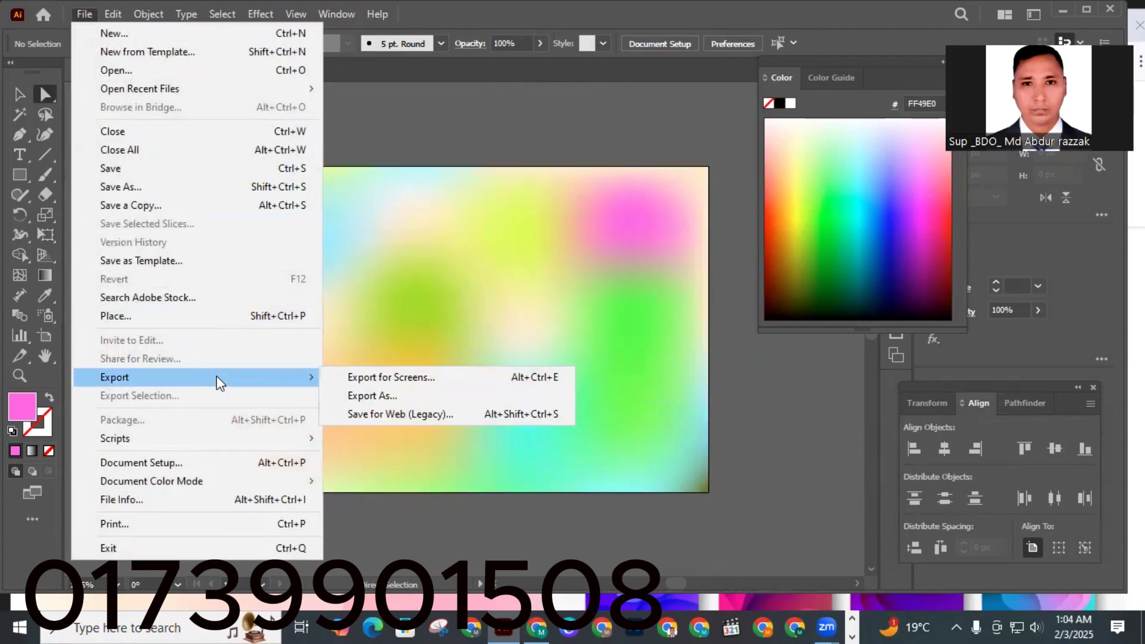
pyautogui.moveTo(251, 388)
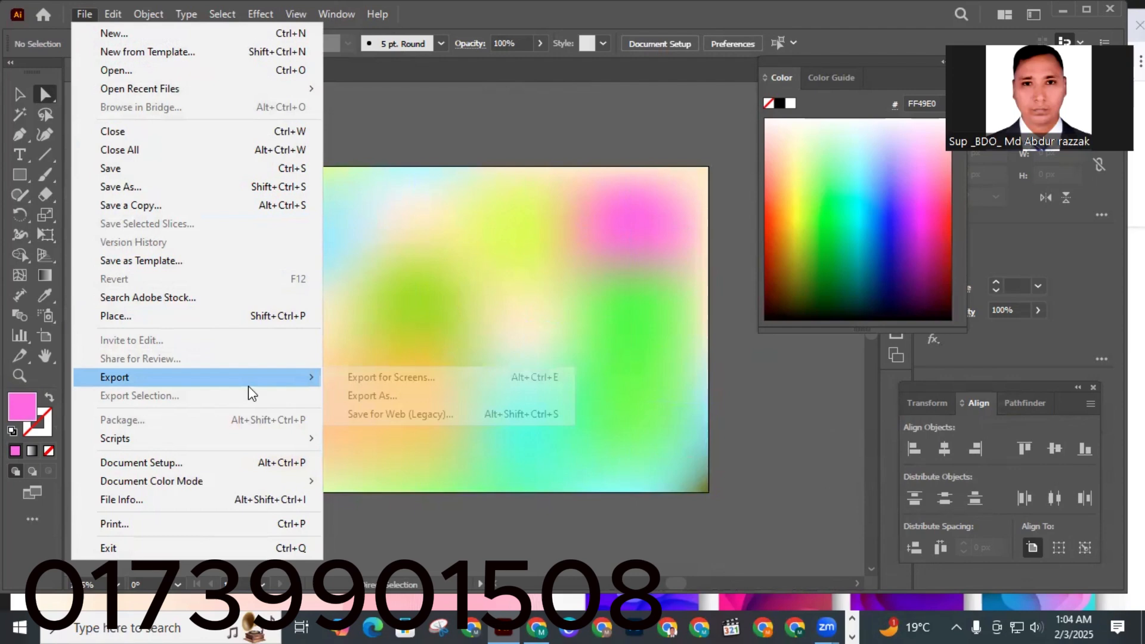
pyautogui.click(368, 396)
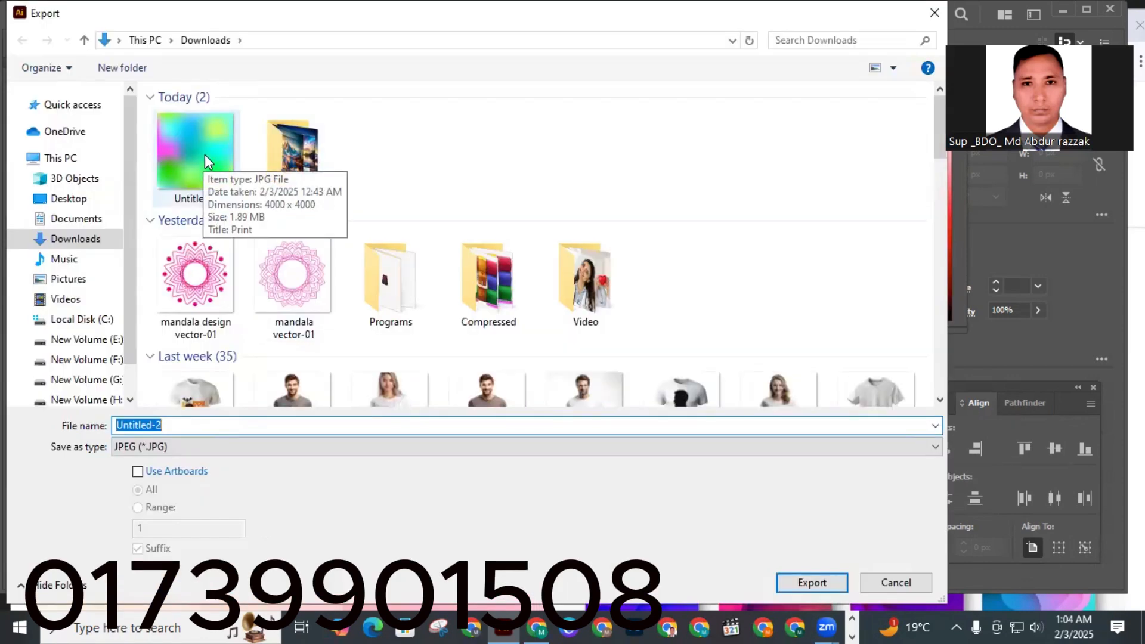
pyautogui.rightClick(179, 424)
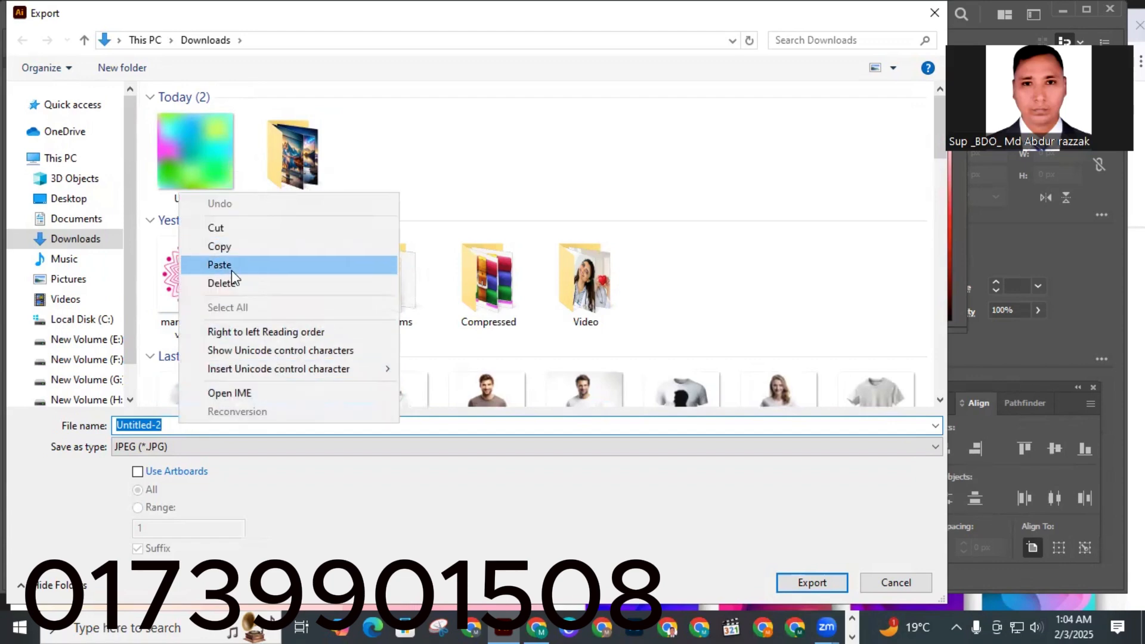
pyautogui.click(226, 265)
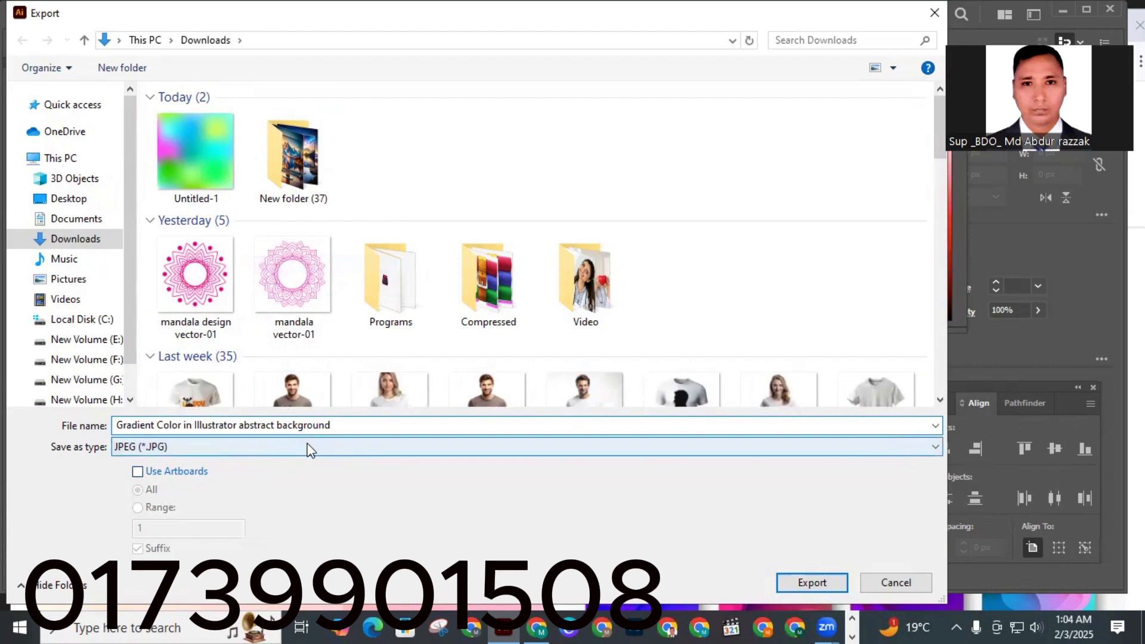
pyautogui.click(159, 429)
pyautogui.press('BackSpace')
pyautogui.press('BackSpace')
pyautogui.press('BackSpace')
pyautogui.press('BackSpace')
pyautogui.press('BackSpace')
pyautogui.press('BackSpace')
pyautogui.press('BackSpace')
pyautogui.press('BackSpace')
pyautogui.press('BackSpace')
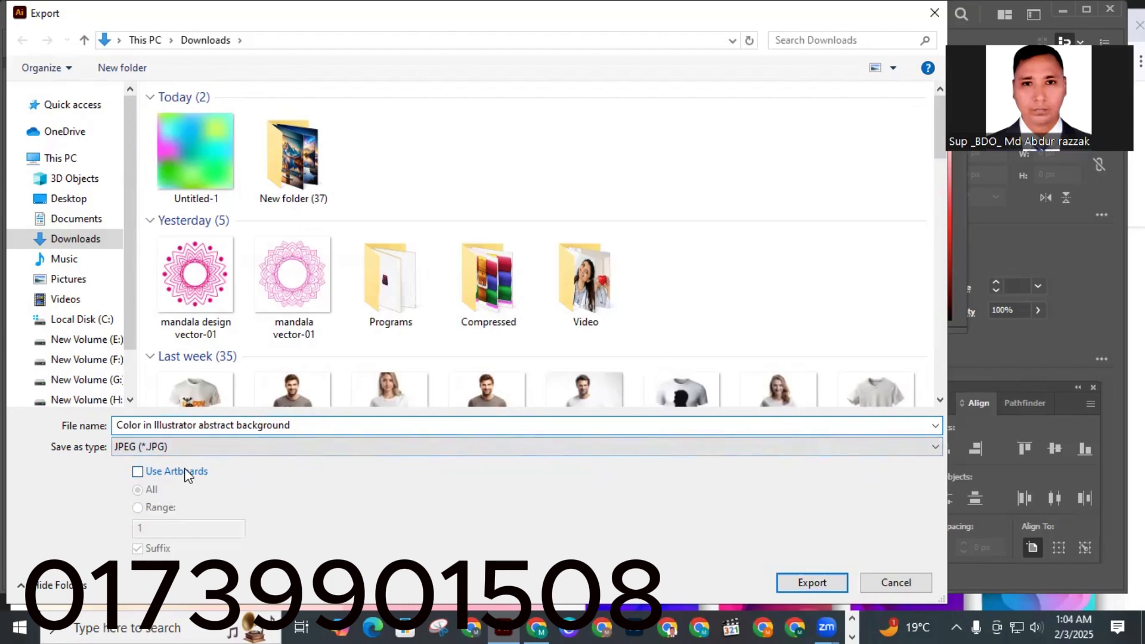
pyautogui.click(812, 585)
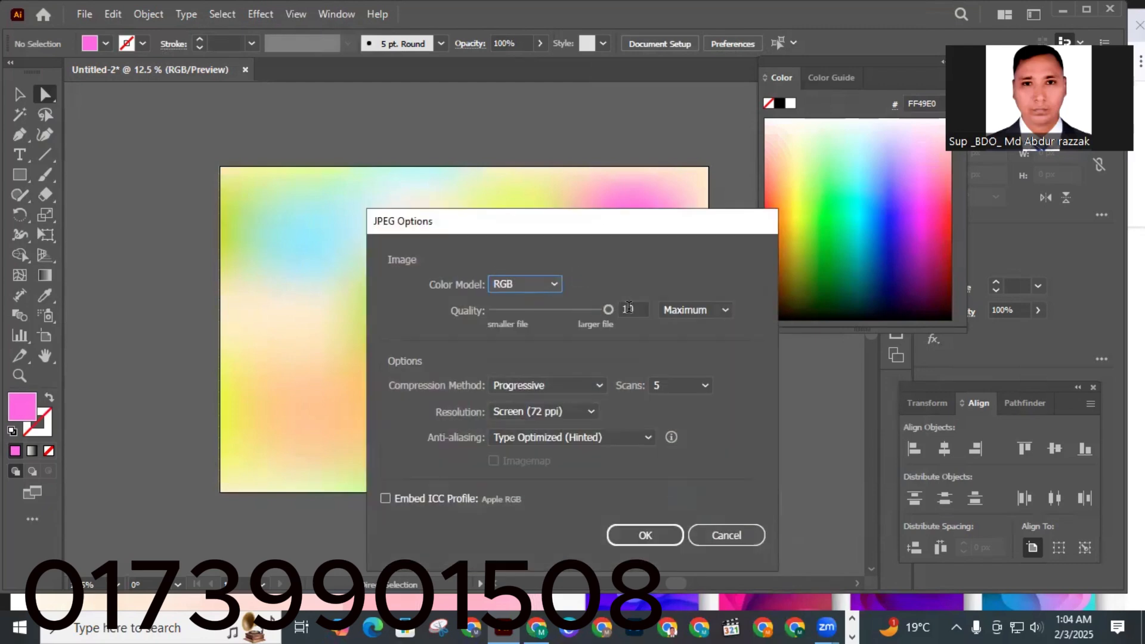
# Set the JPEG export resolution to Medium (150 ppi) and confirm the options.
pyautogui.click(592, 412)
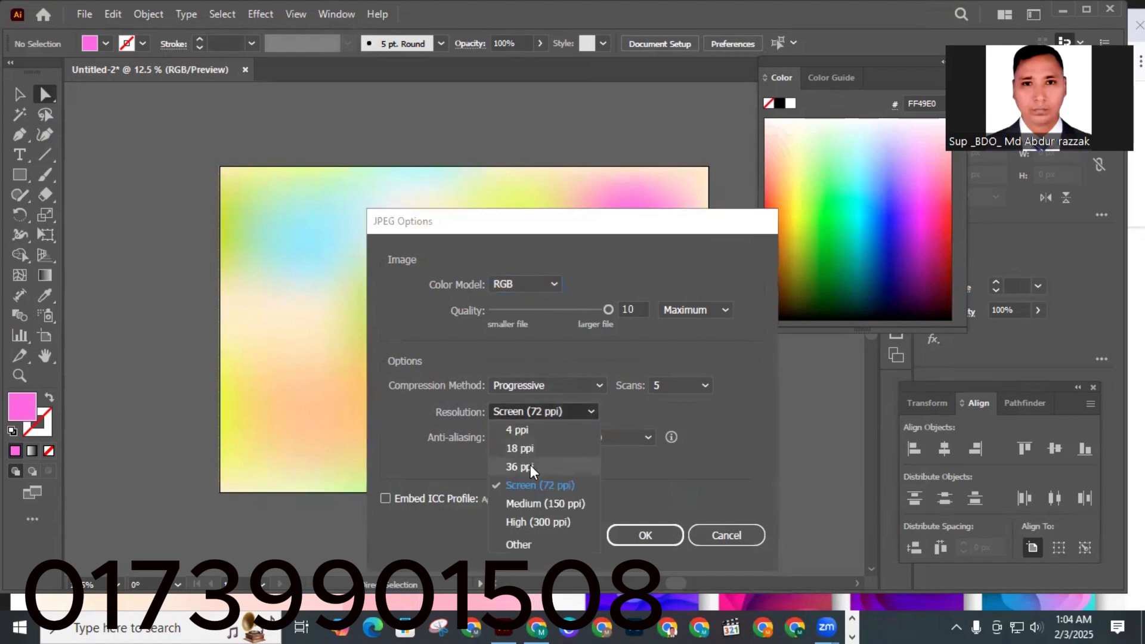
pyautogui.click(542, 504)
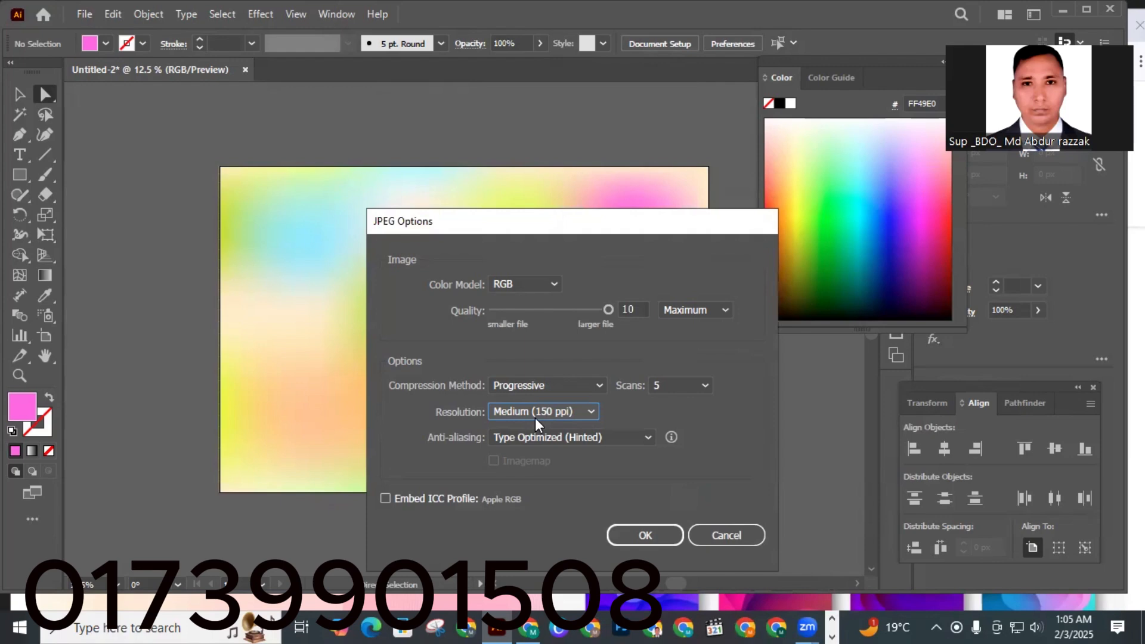
pyautogui.click(661, 535)
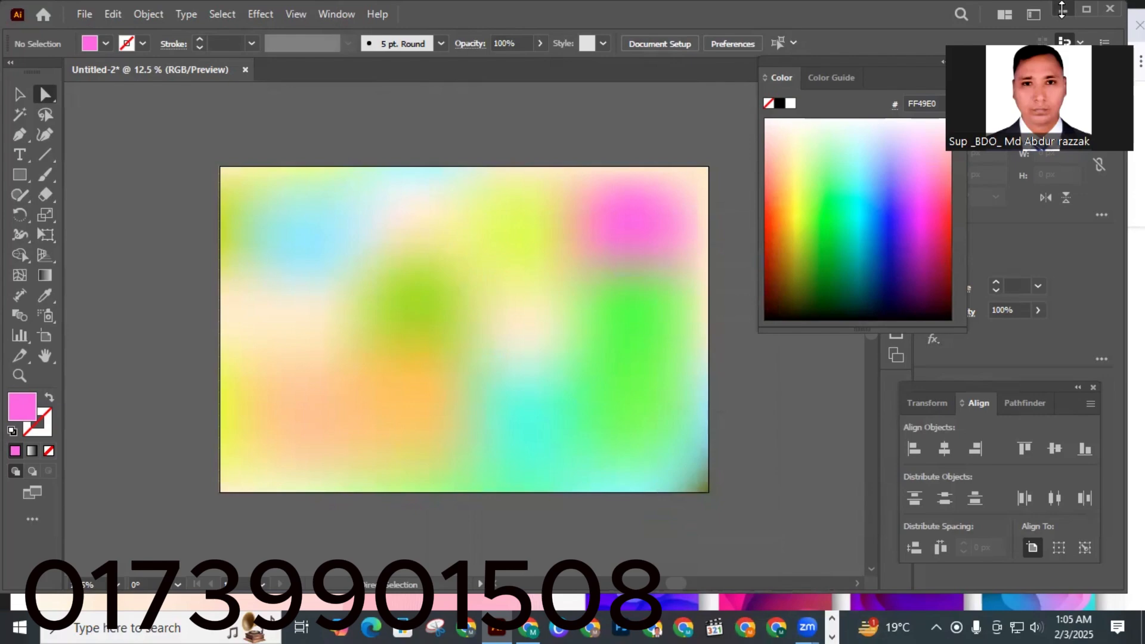
# Open the Downloads folder in File Explorer from the desktop's This PC.
pyautogui.hotkey('alt', 'Tab')
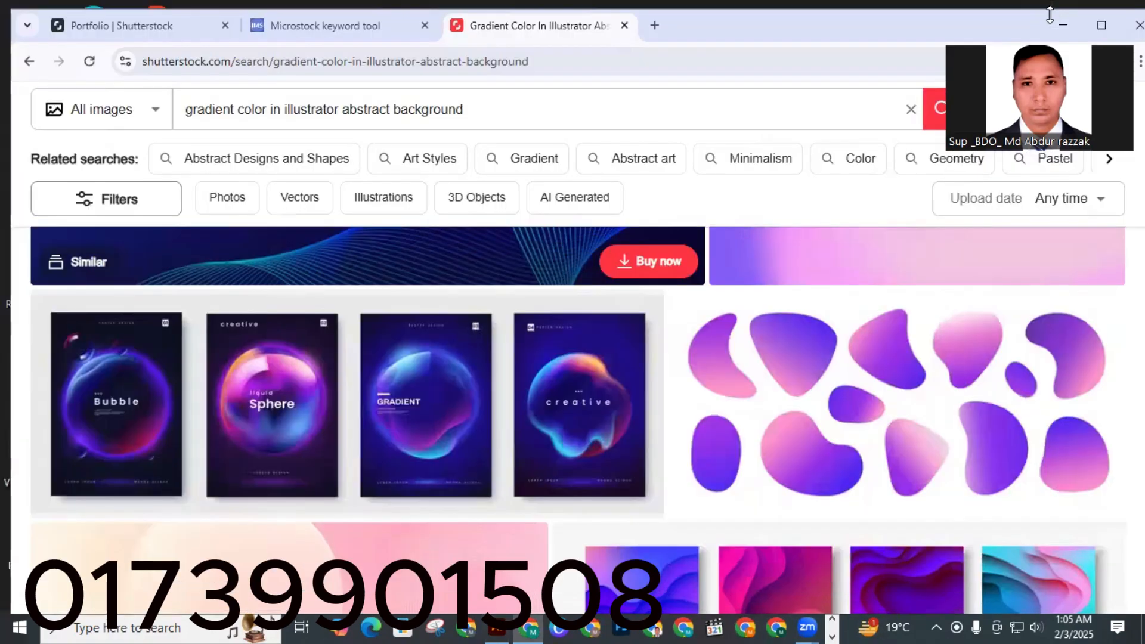
pyautogui.press('super+d')
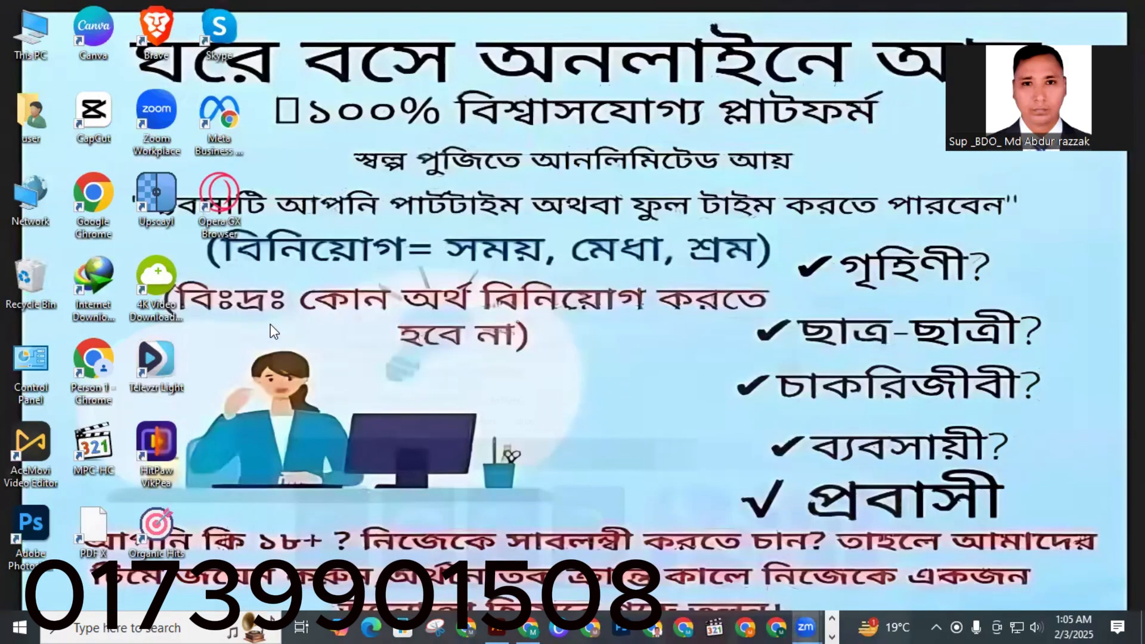
pyautogui.doubleClick(33, 33)
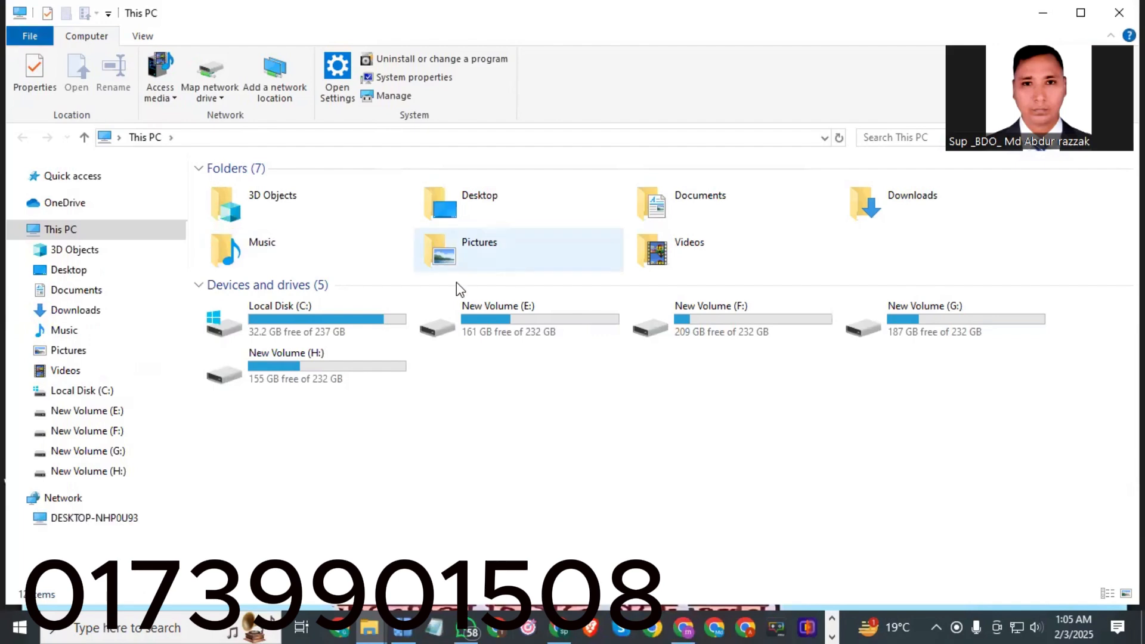
pyautogui.click(934, 200)
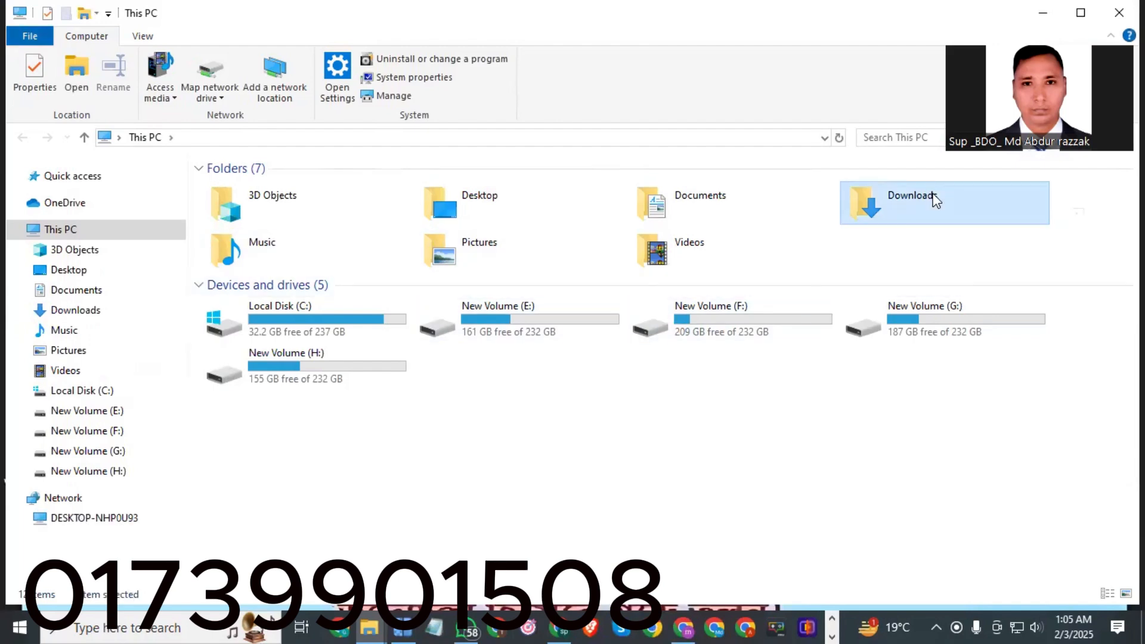
pyautogui.doubleClick(928, 195)
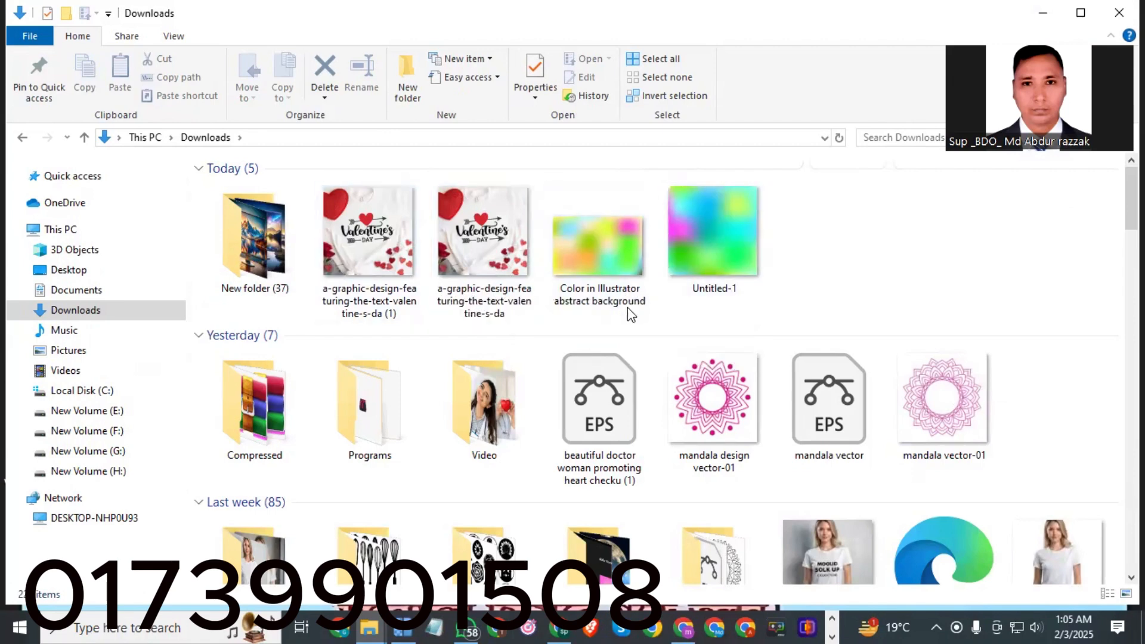
# Rename the Untitled-1 image as 'Illustrator abstract Color in background'.
pyautogui.doubleClick(709, 284)
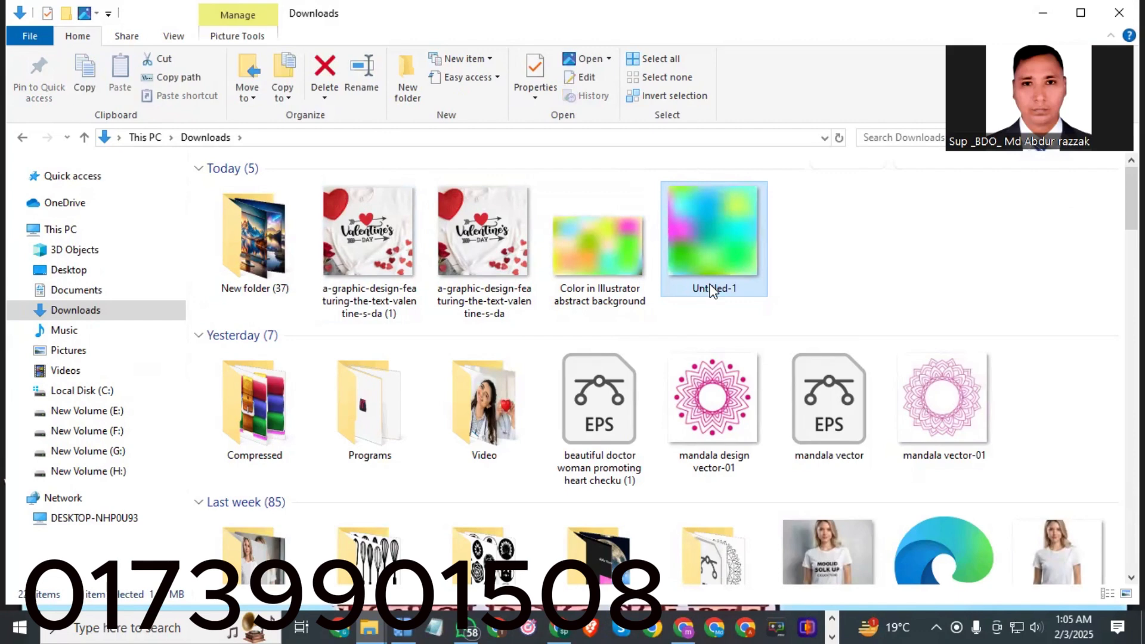
pyautogui.rightClick(710, 285)
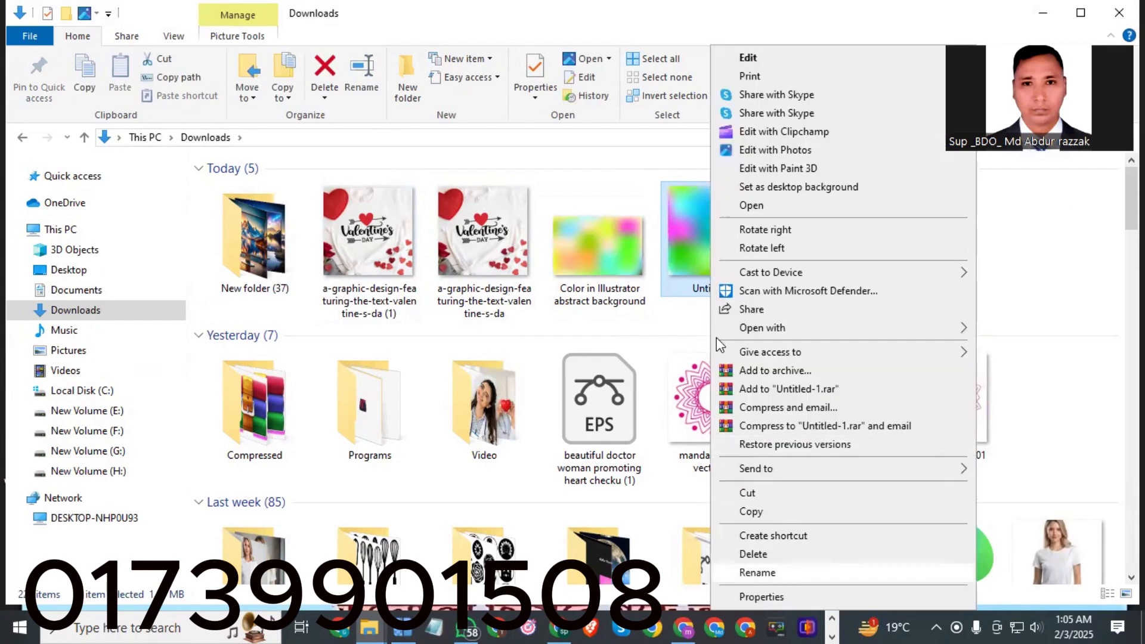
pyautogui.click(753, 571)
pyautogui.rightClick(713, 291)
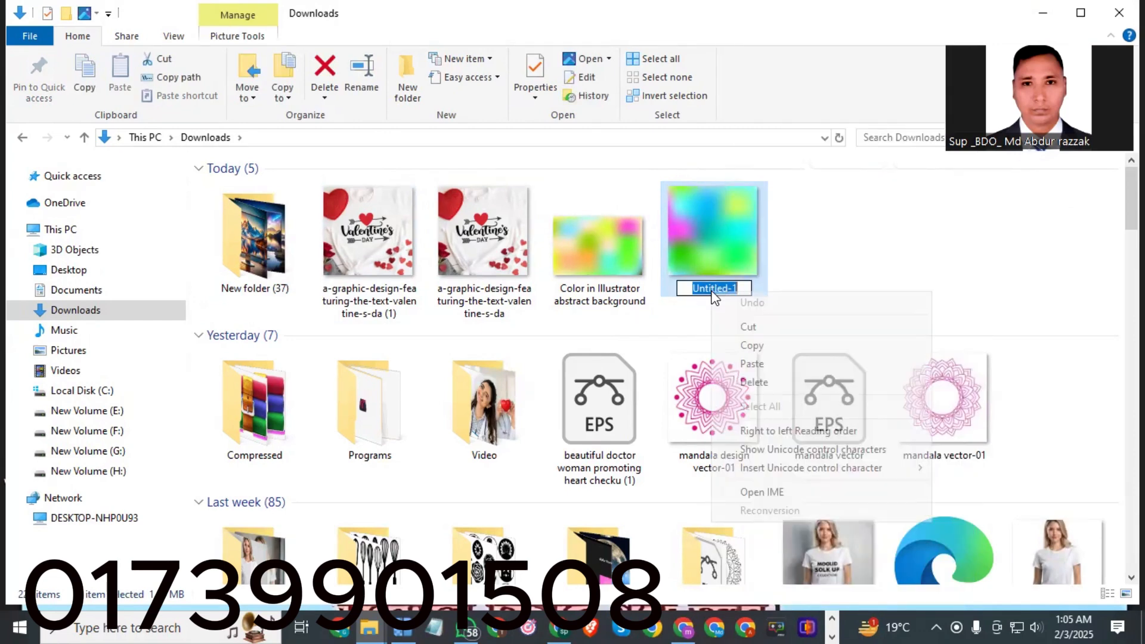
pyautogui.click(753, 364)
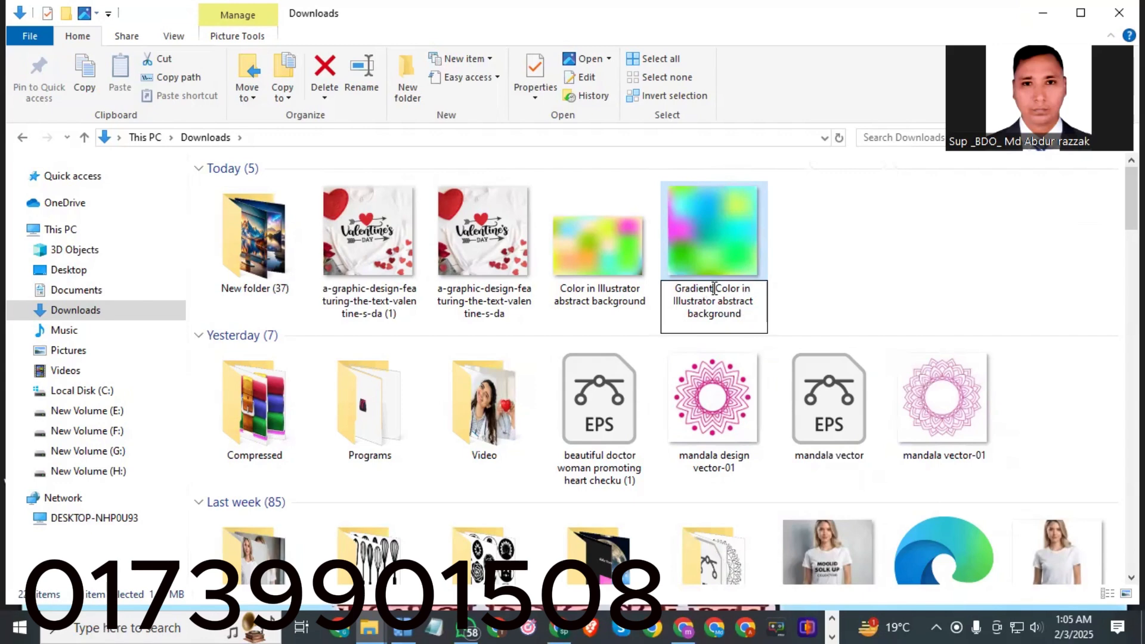
pyautogui.moveTo(714, 289); pyautogui.dragTo(664, 289)
pyautogui.press('BackSpace')
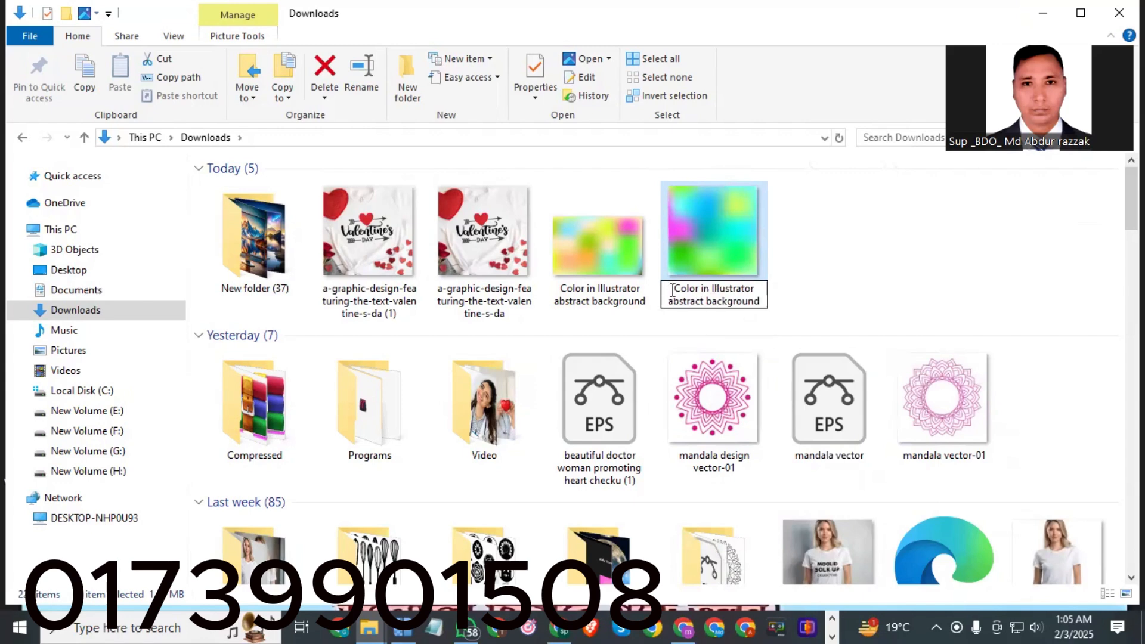
pyautogui.moveTo(711, 288); pyautogui.dragTo(675, 288)
pyautogui.rightClick(684, 287)
pyautogui.click(720, 323)
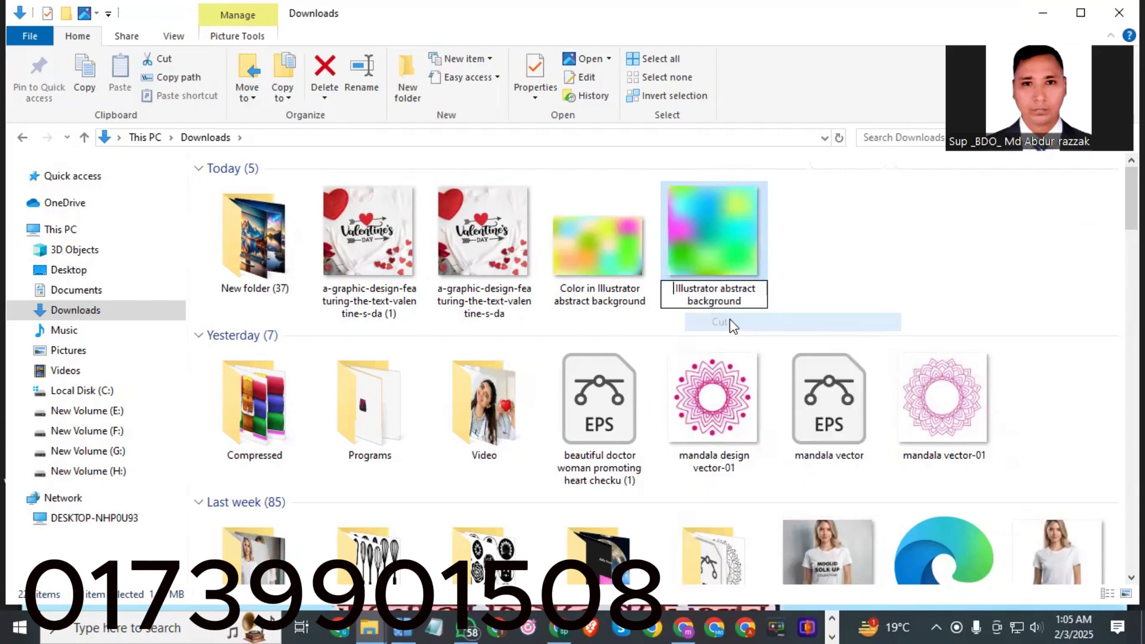
pyautogui.click(759, 288)
pyautogui.rightClick(761, 288)
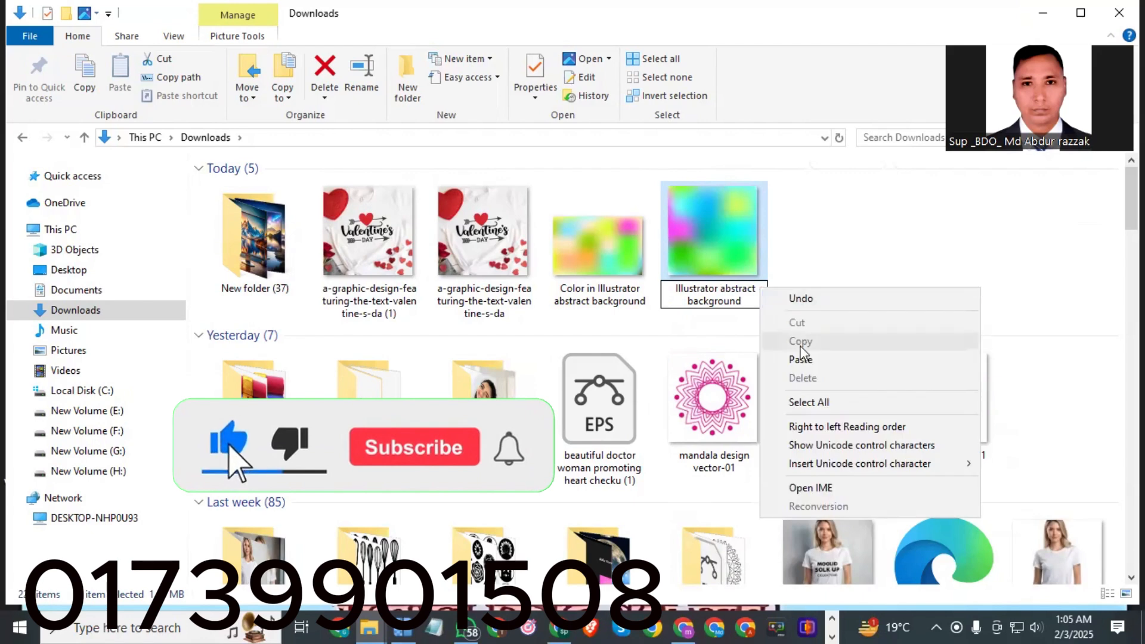
pyautogui.click(799, 359)
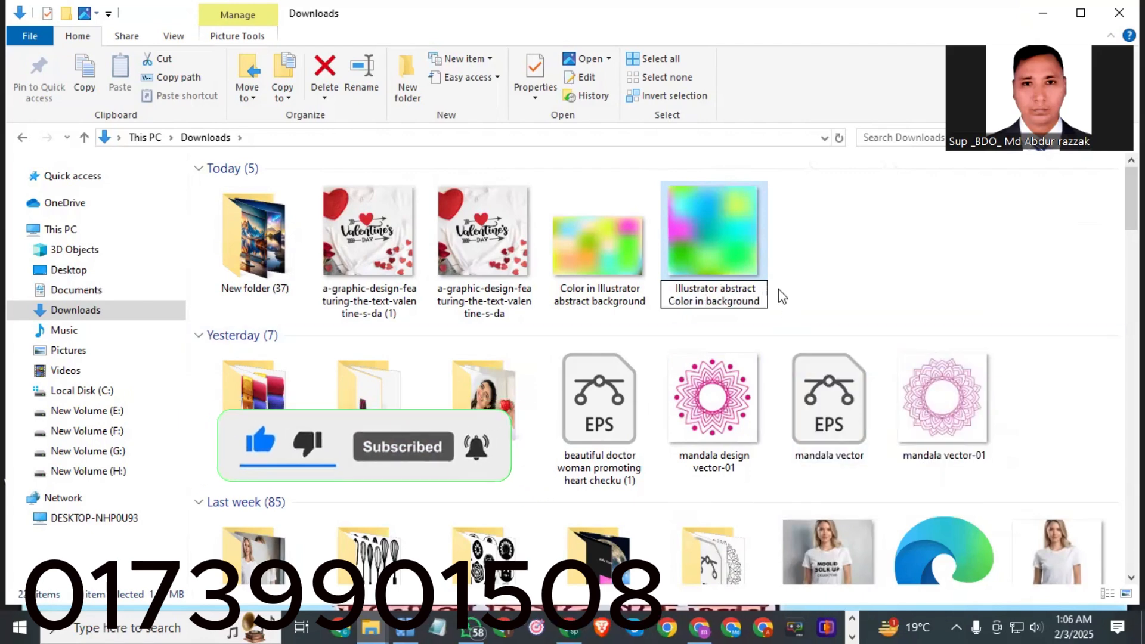
pyautogui.click(685, 308)
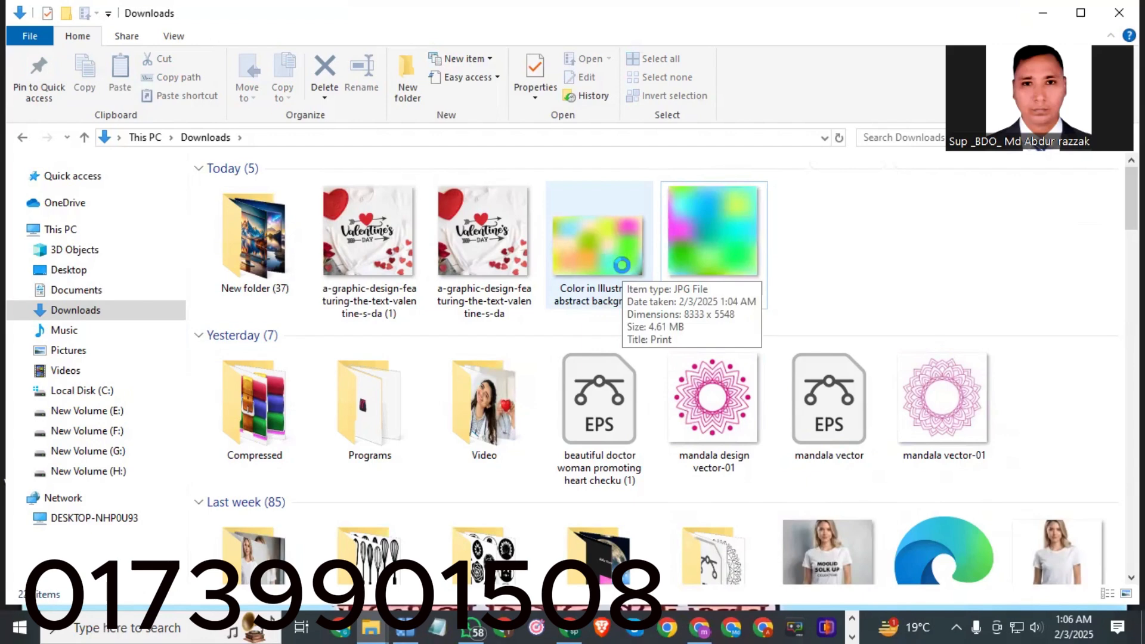
# Copy the file name of the 'Color in Illustrator abstract background' image.
pyautogui.click(562, 287)
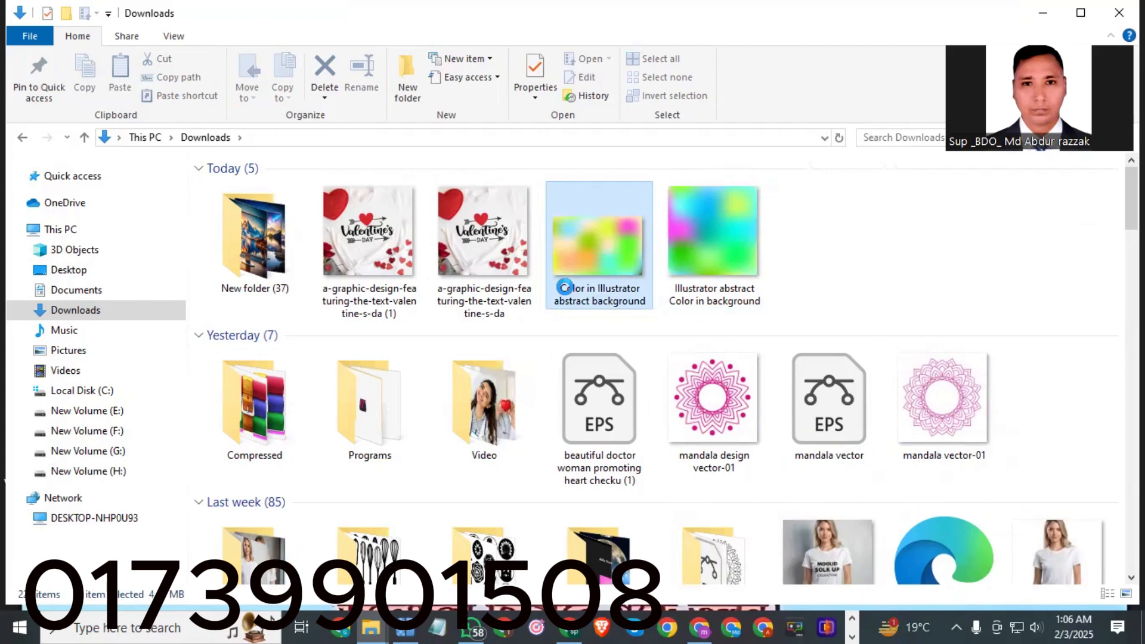
pyautogui.rightClick(564, 287)
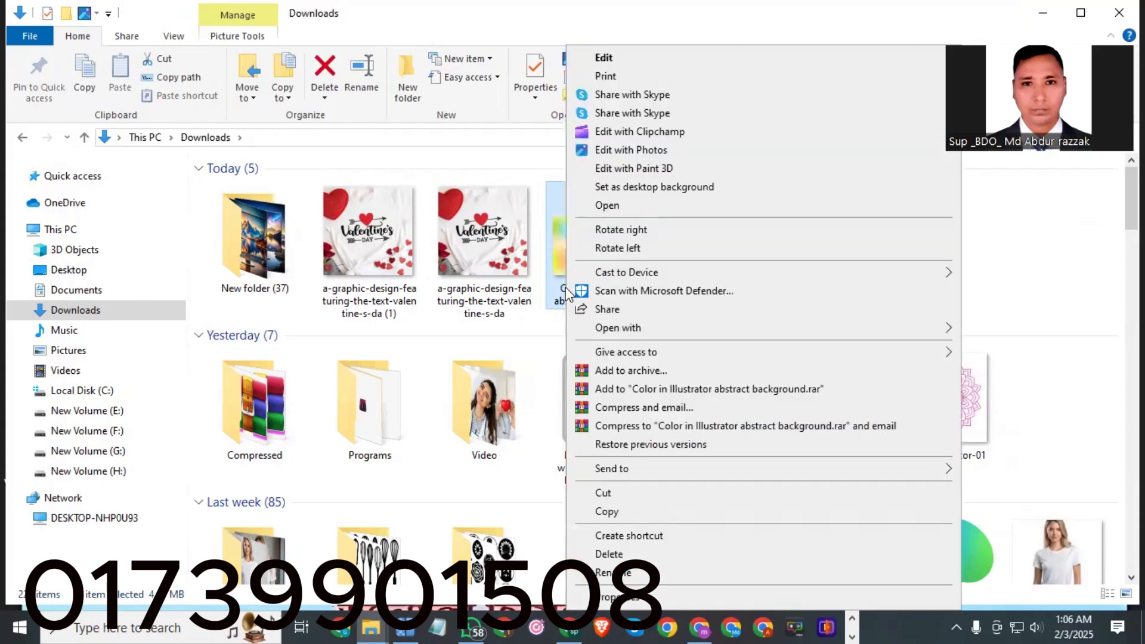
pyautogui.click(625, 574)
pyautogui.rightClick(602, 298)
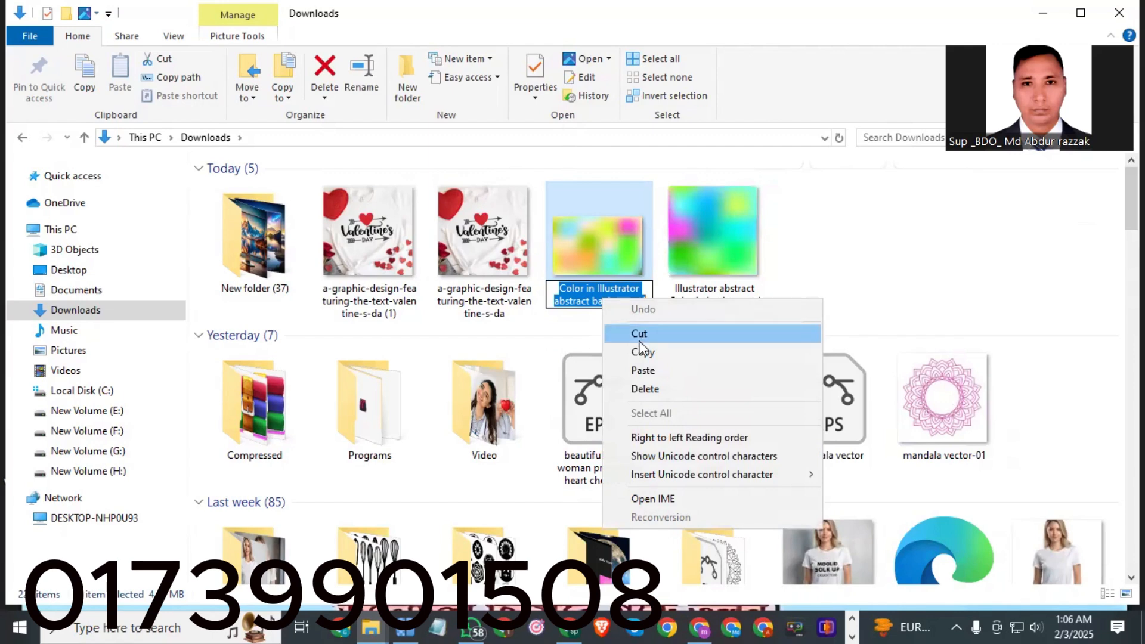
pyautogui.click(643, 352)
pyautogui.click(831, 257)
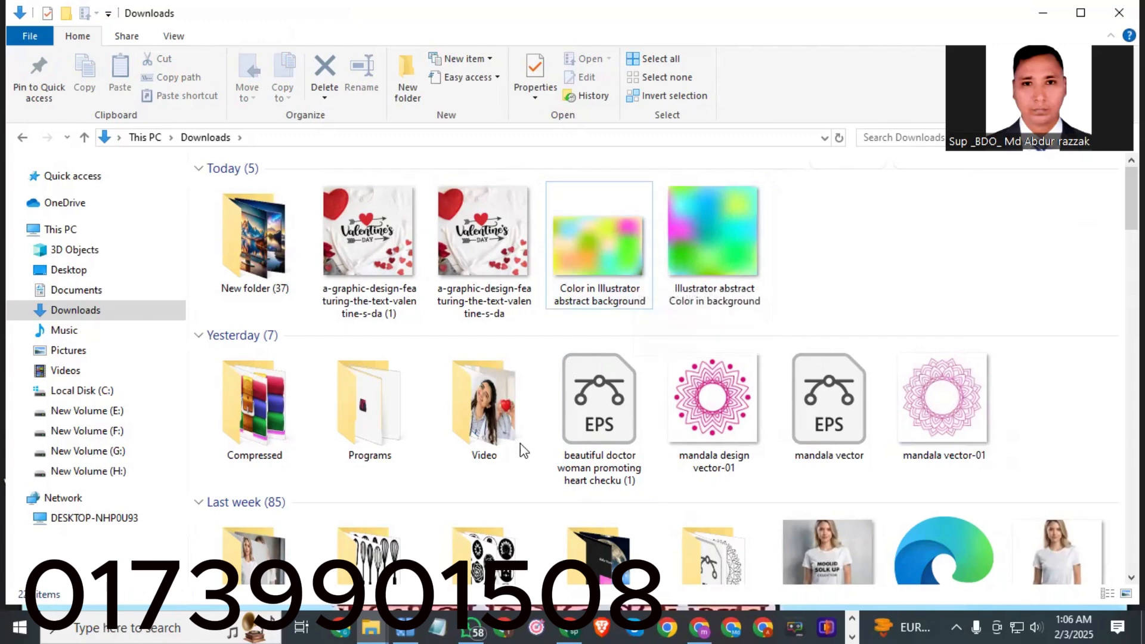
# Switch to the Microstock keyword tool tab in the browser and restart the keywording session.
pyautogui.click(853, 619)
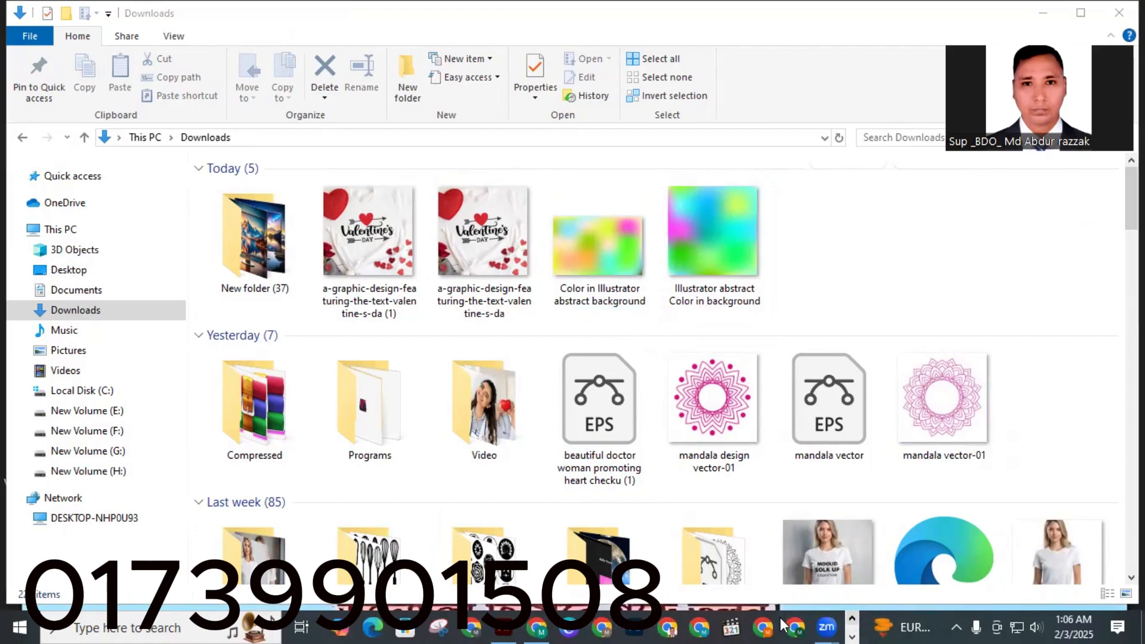
pyautogui.click(539, 626)
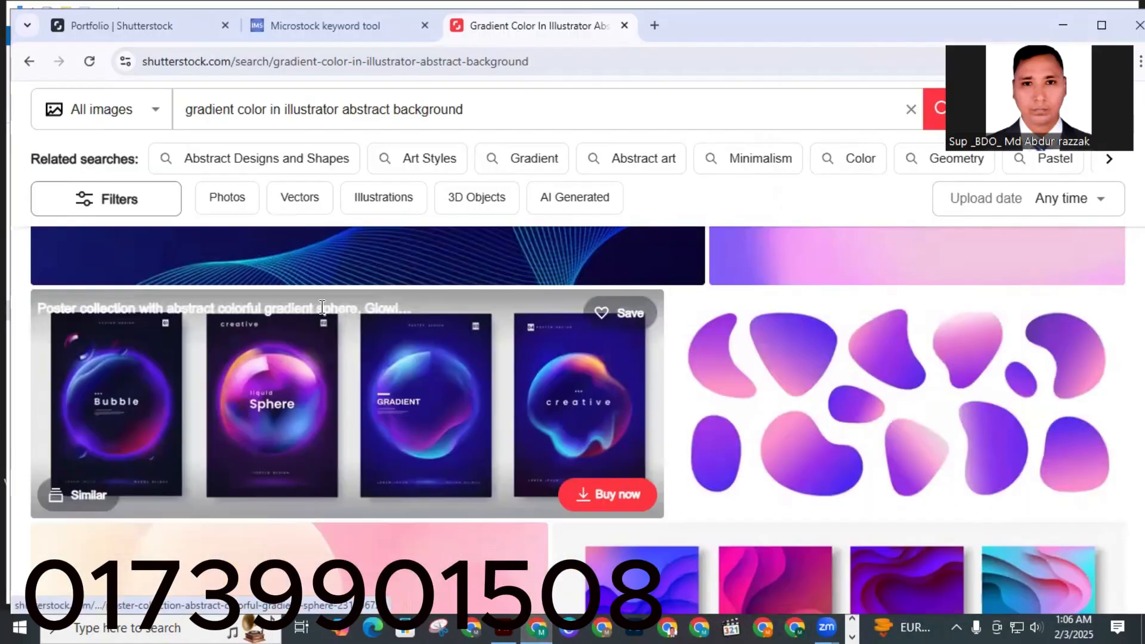
pyautogui.click(320, 23)
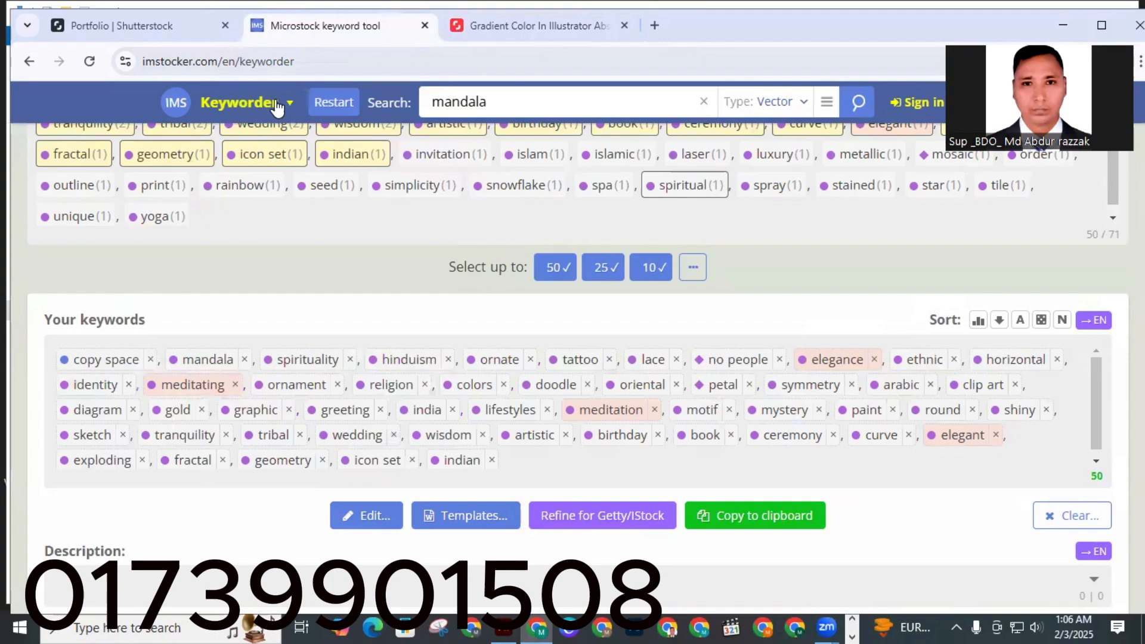
pyautogui.click(322, 107)
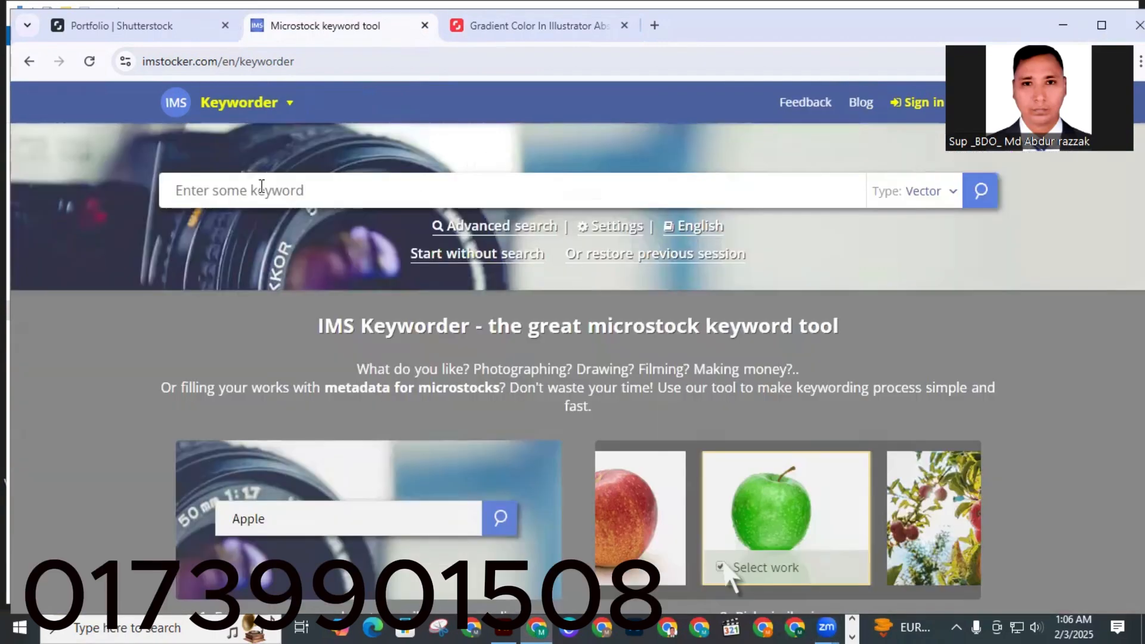
# Set the search type to Illustration and search for the pasted file name 'Color in Illustrator abstract background'.
pyautogui.click(957, 195)
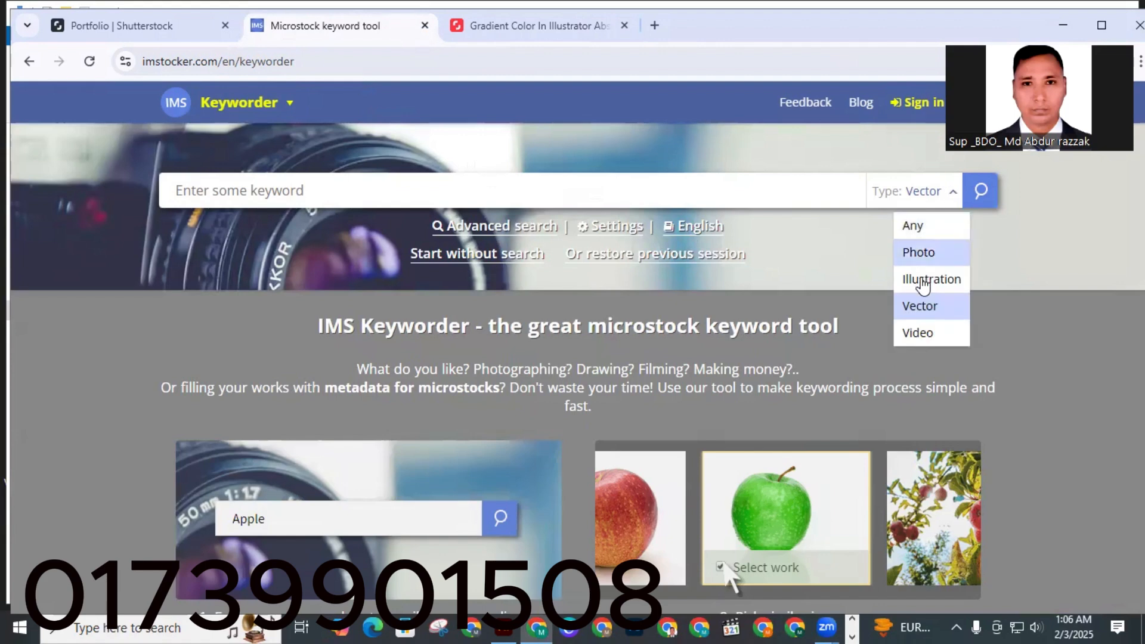
pyautogui.click(919, 278)
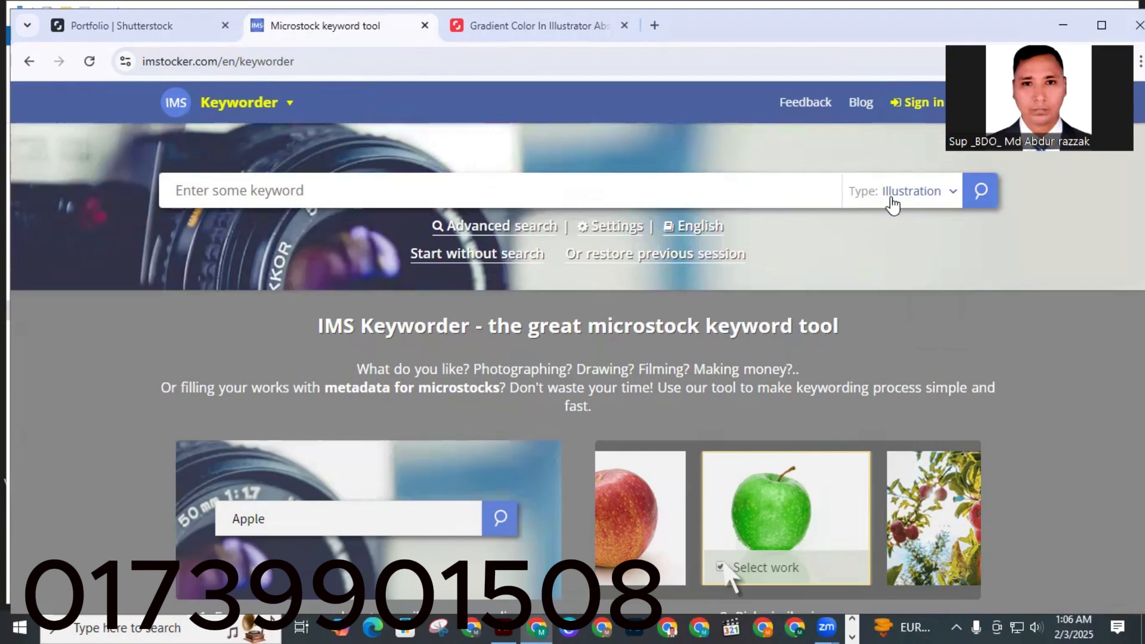
pyautogui.rightClick(221, 203)
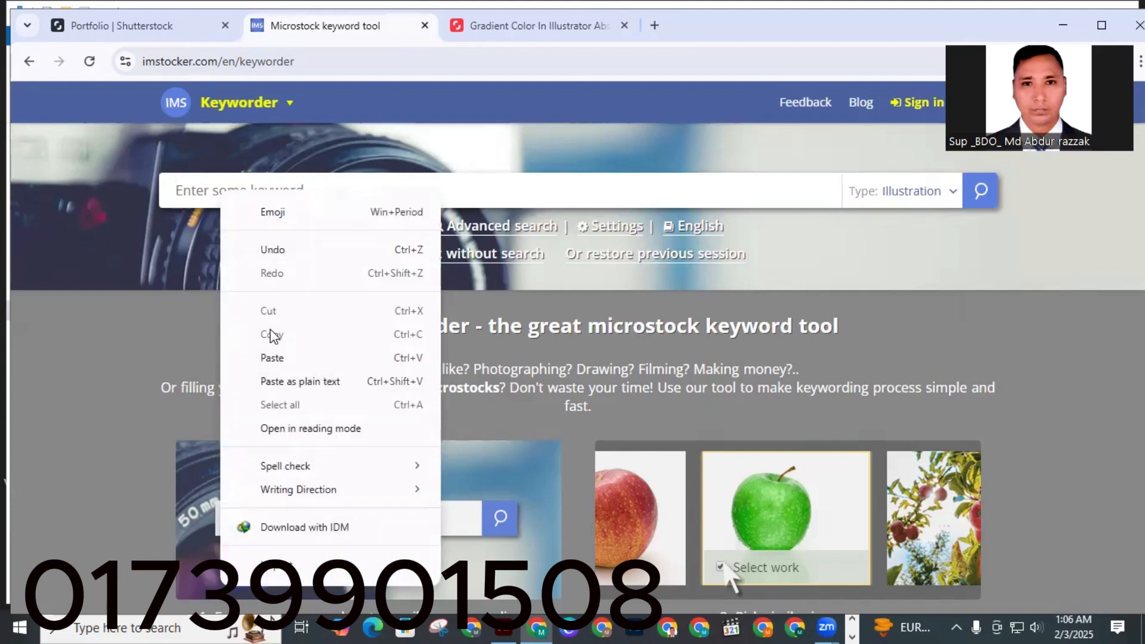
pyautogui.click(275, 357)
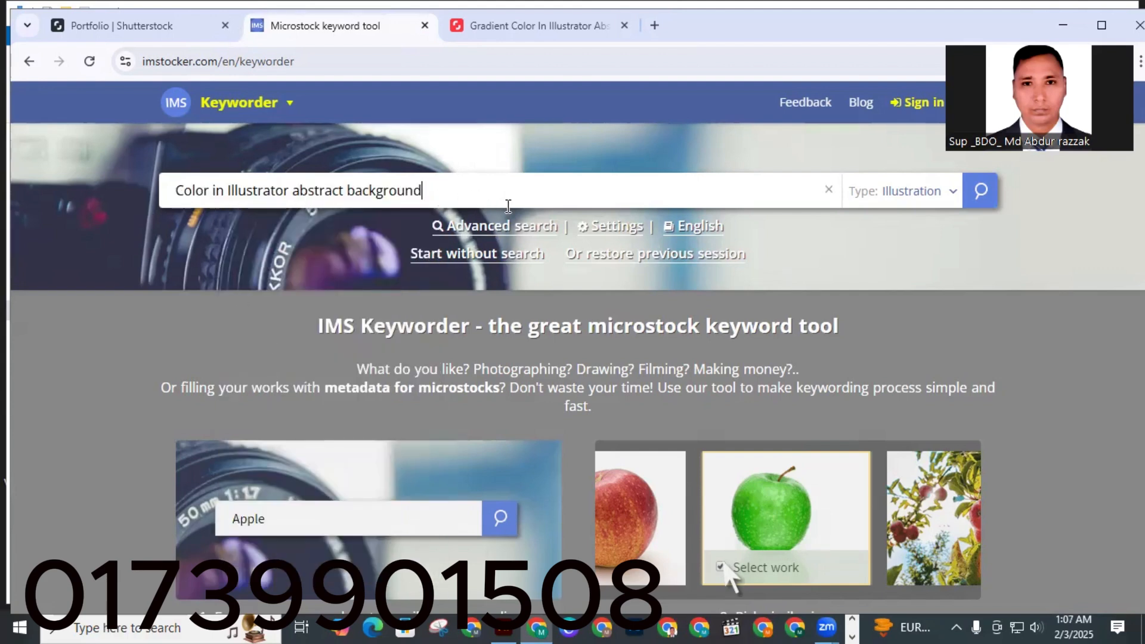
pyautogui.click(982, 192)
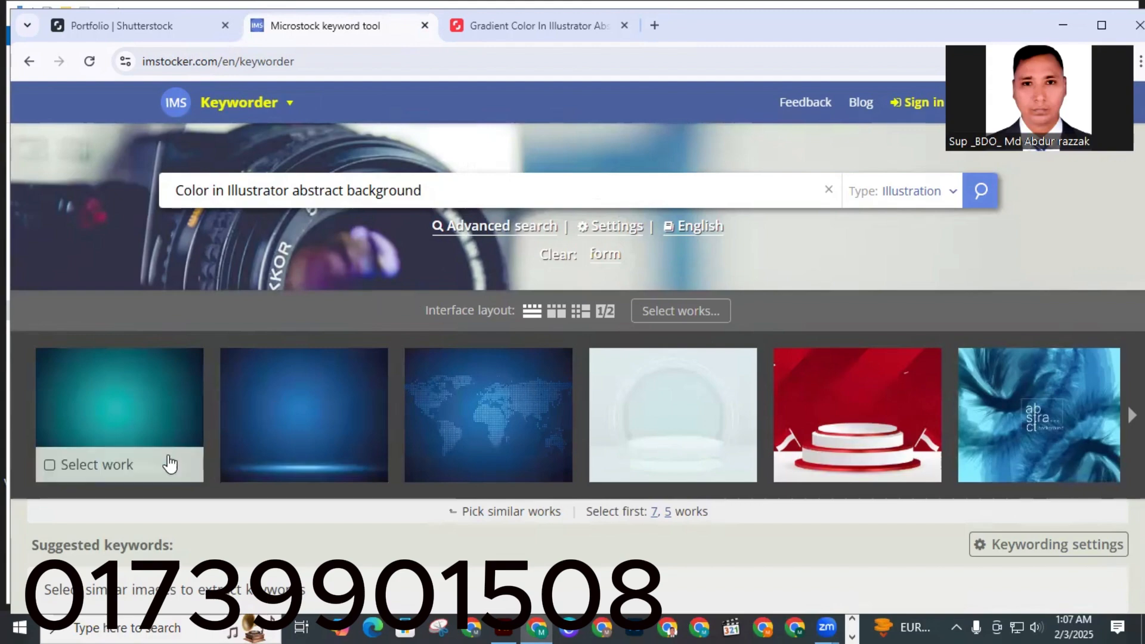
# Preview the first result's title and keywords, then select the first two similar background works.
pyautogui.click(125, 408)
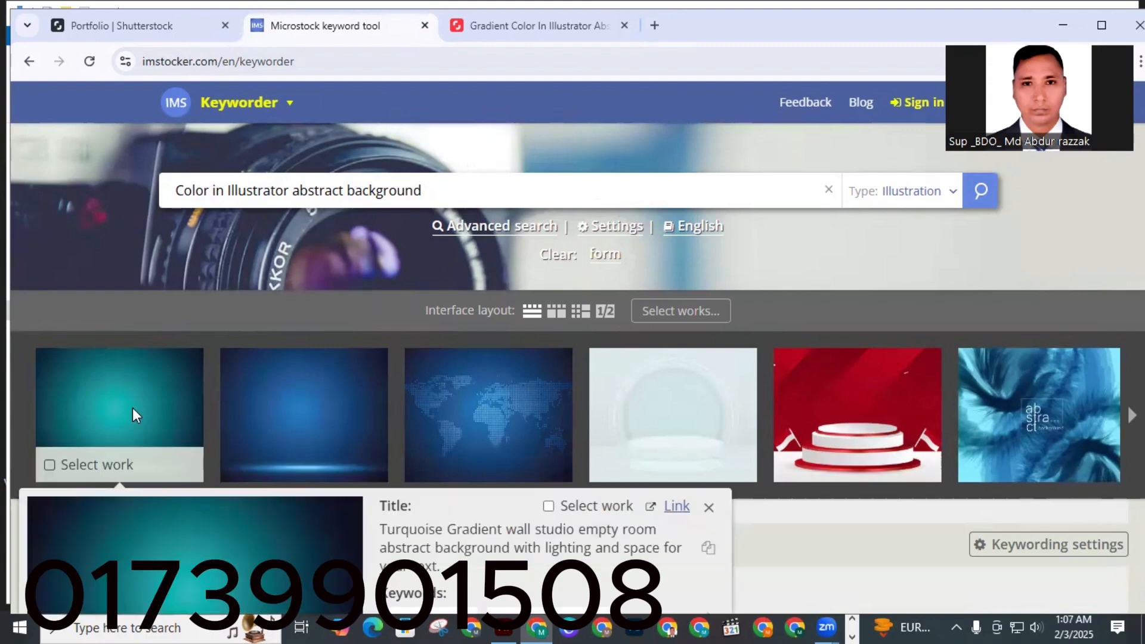
pyautogui.scroll(-2, 209, 512)
pyautogui.scroll(-2, 249, 474)
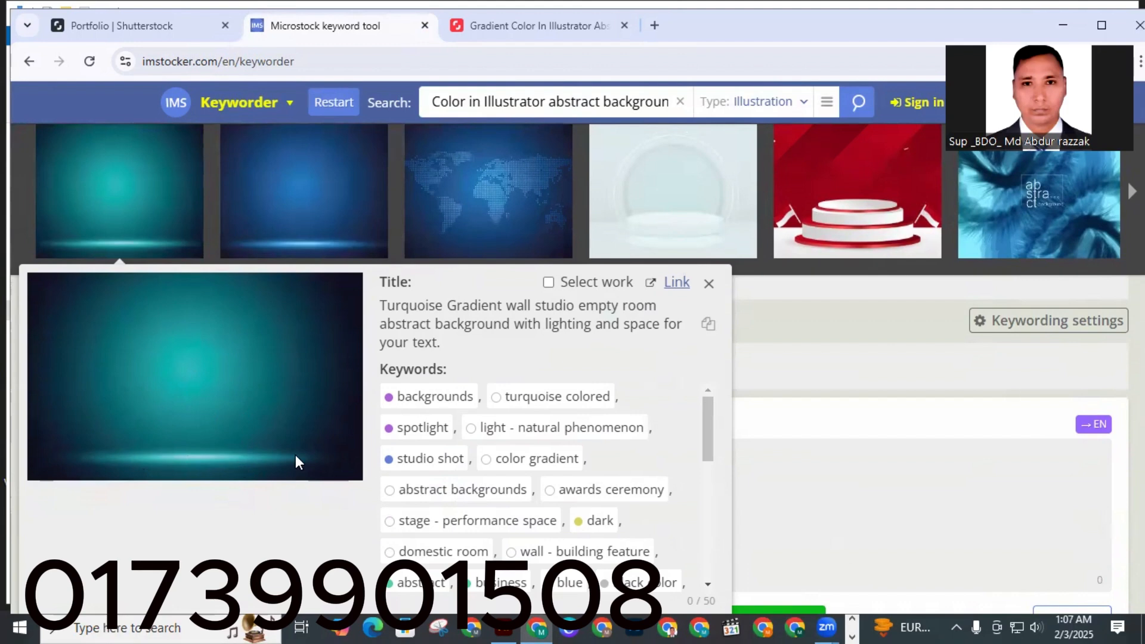
pyautogui.scroll(4, 263, 424)
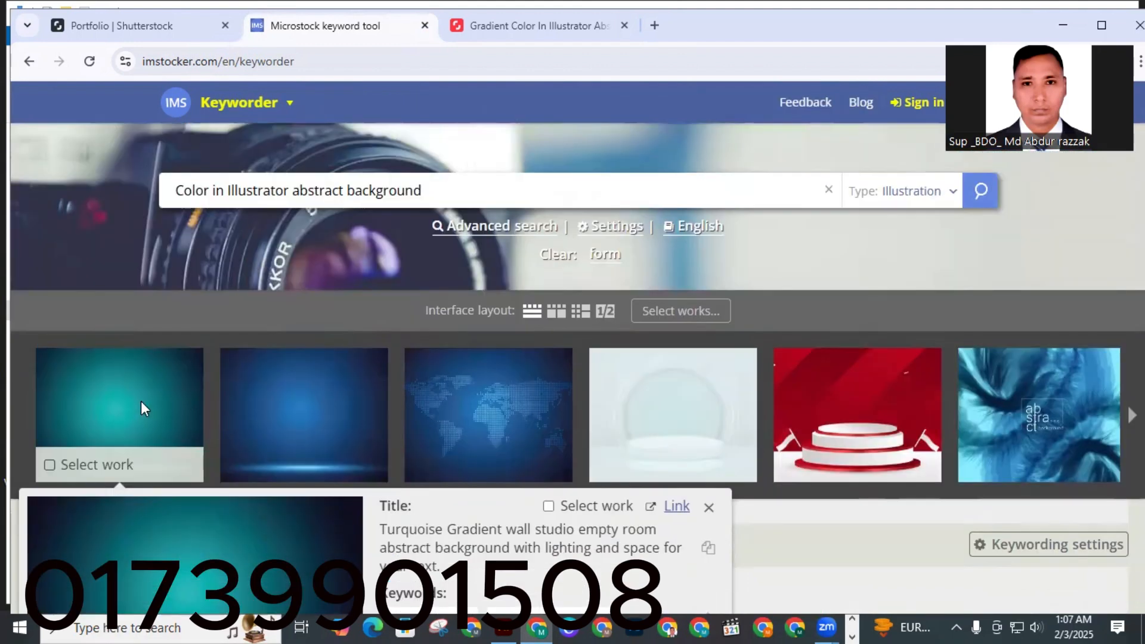
pyautogui.click(141, 401)
pyautogui.click(310, 412)
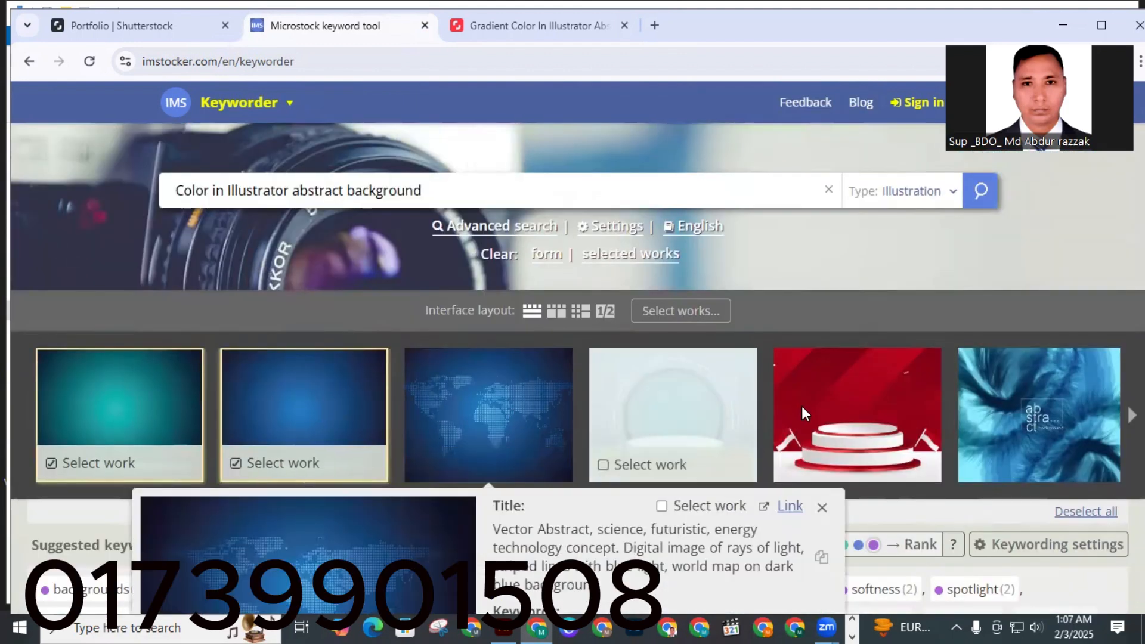
pyautogui.moveTo(871, 415)
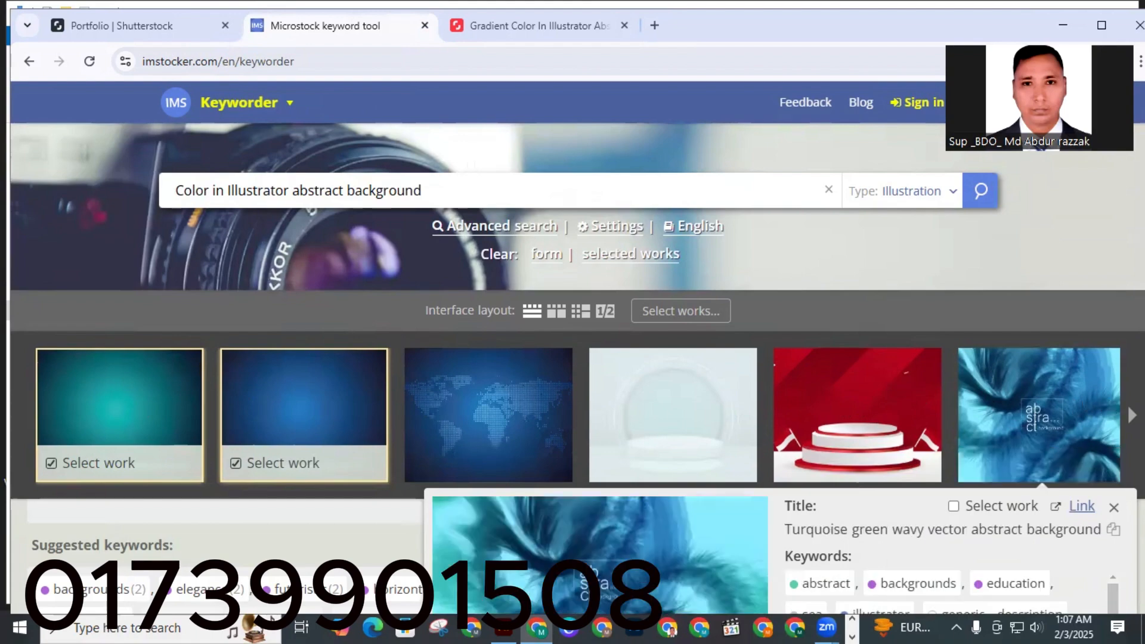
pyautogui.click(1132, 416)
pyautogui.click(1131, 416)
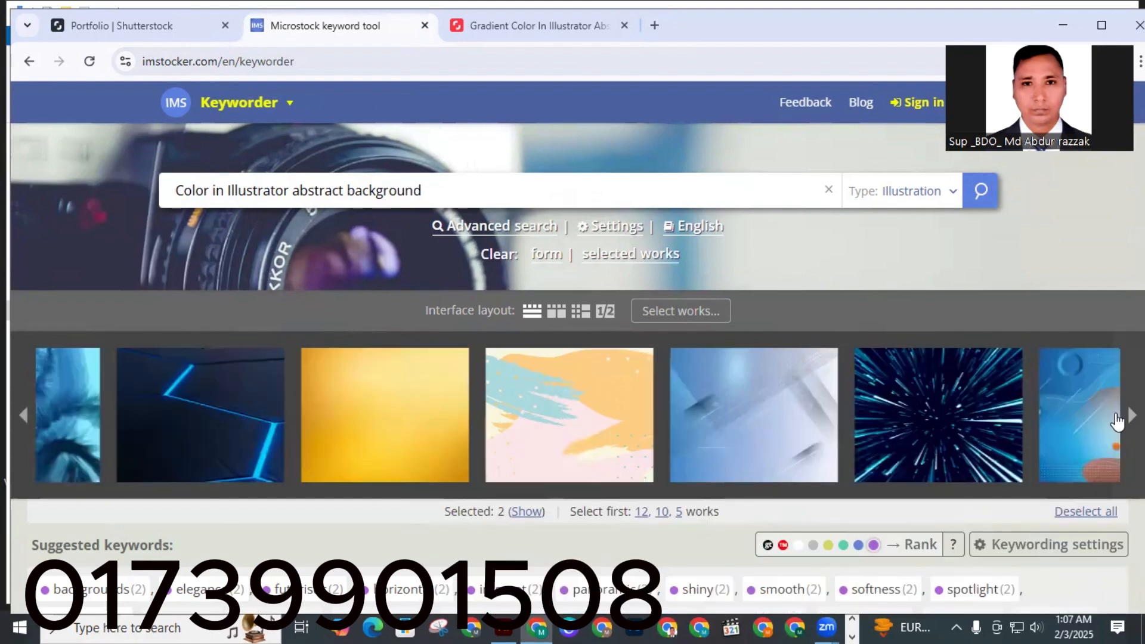
# Select more similar abstract background works while paging through the results carousel.
pyautogui.click(330, 423)
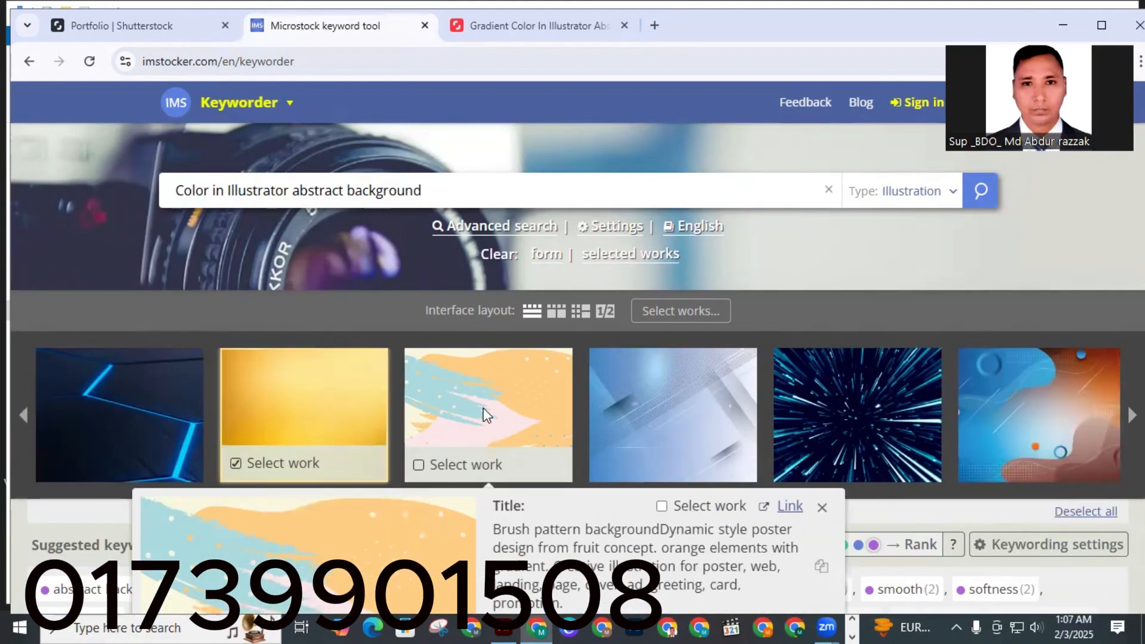
pyautogui.click(525, 397)
pyautogui.click(1044, 426)
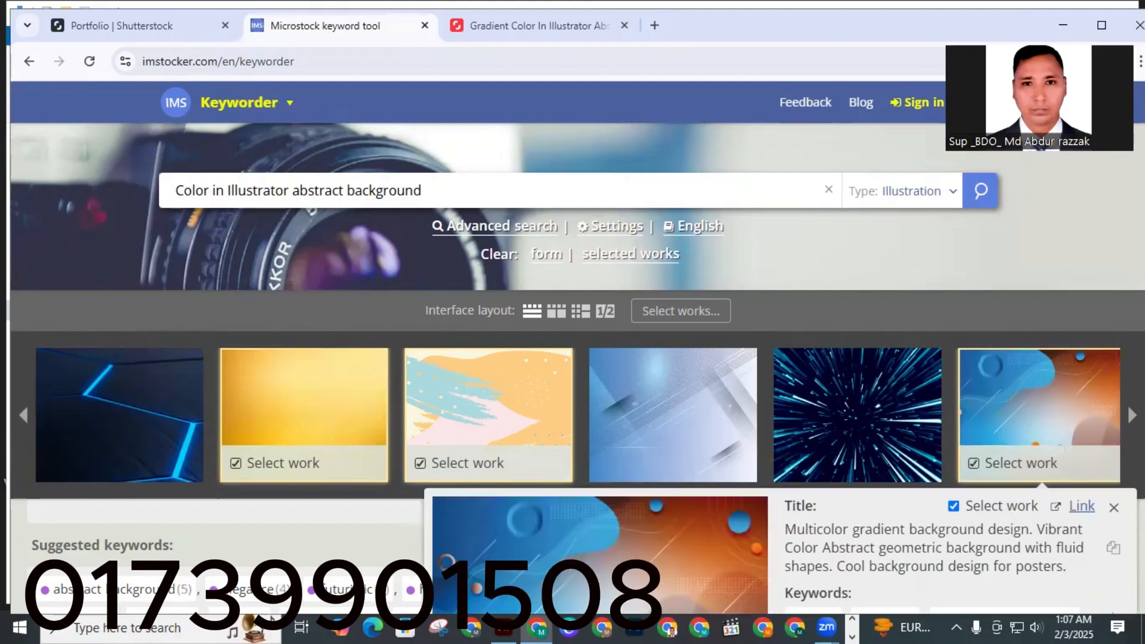
pyautogui.click(1132, 415)
pyautogui.click(664, 387)
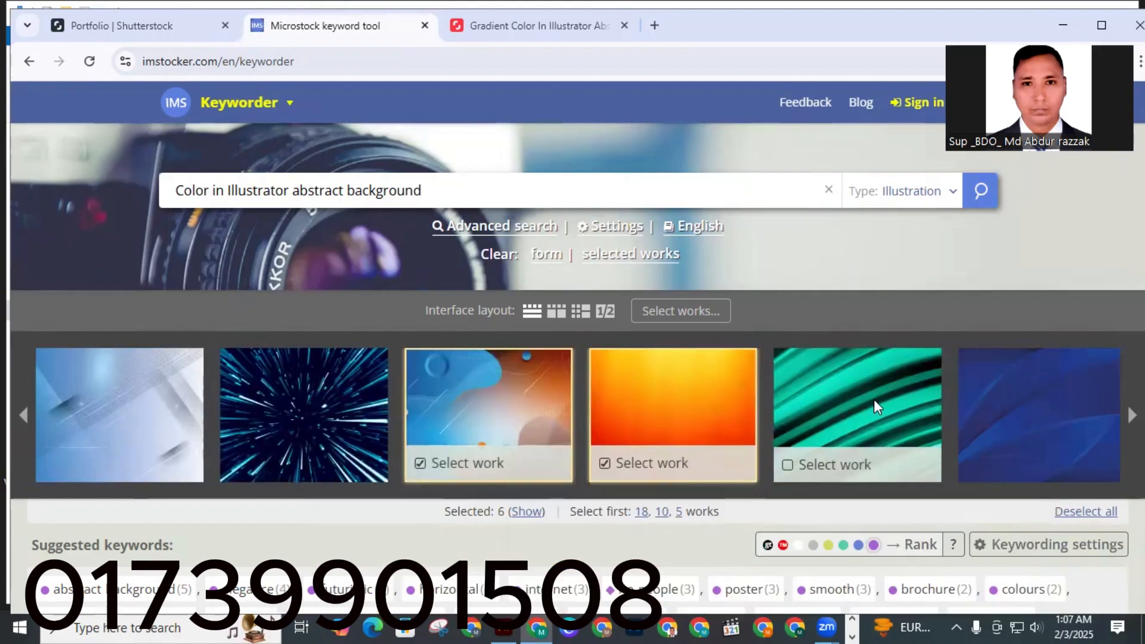
pyautogui.click(972, 409)
pyautogui.click(1132, 416)
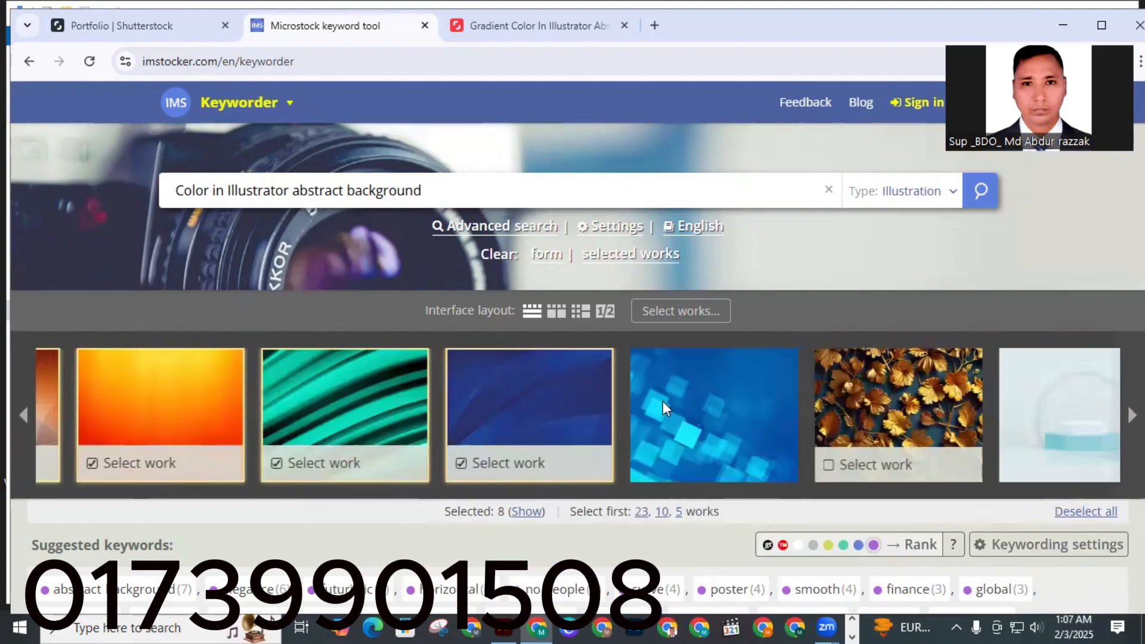
pyautogui.click(660, 400)
pyautogui.click(859, 406)
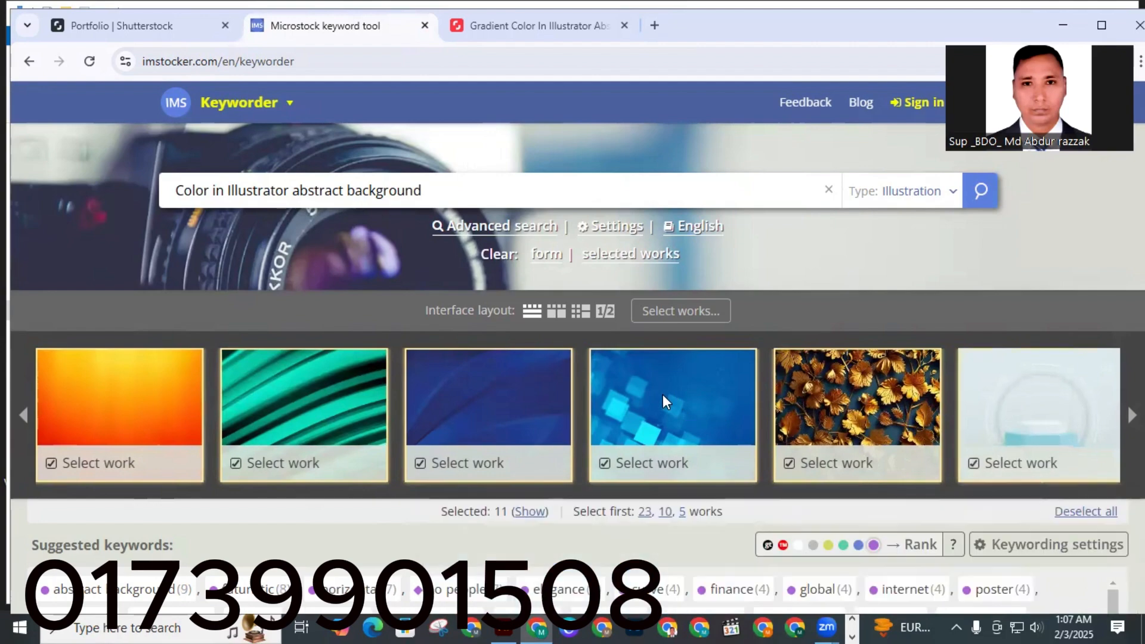
# Add the top 50 suggested keywords to your keywords and copy them to the clipboard.
pyautogui.scroll(-5, 663, 395)
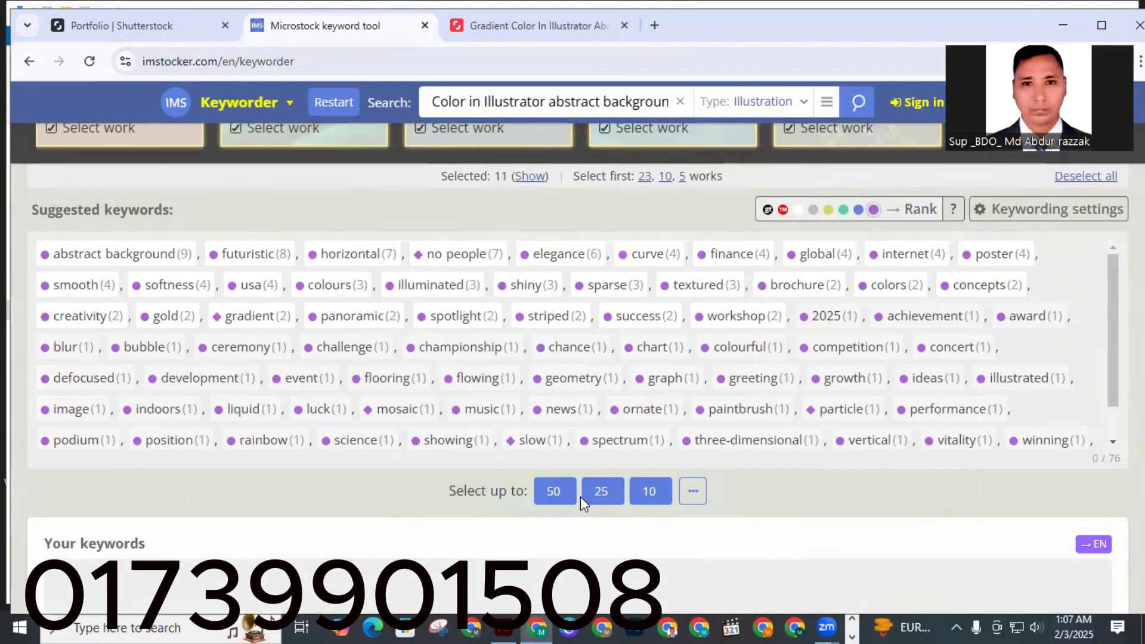
pyautogui.click(554, 492)
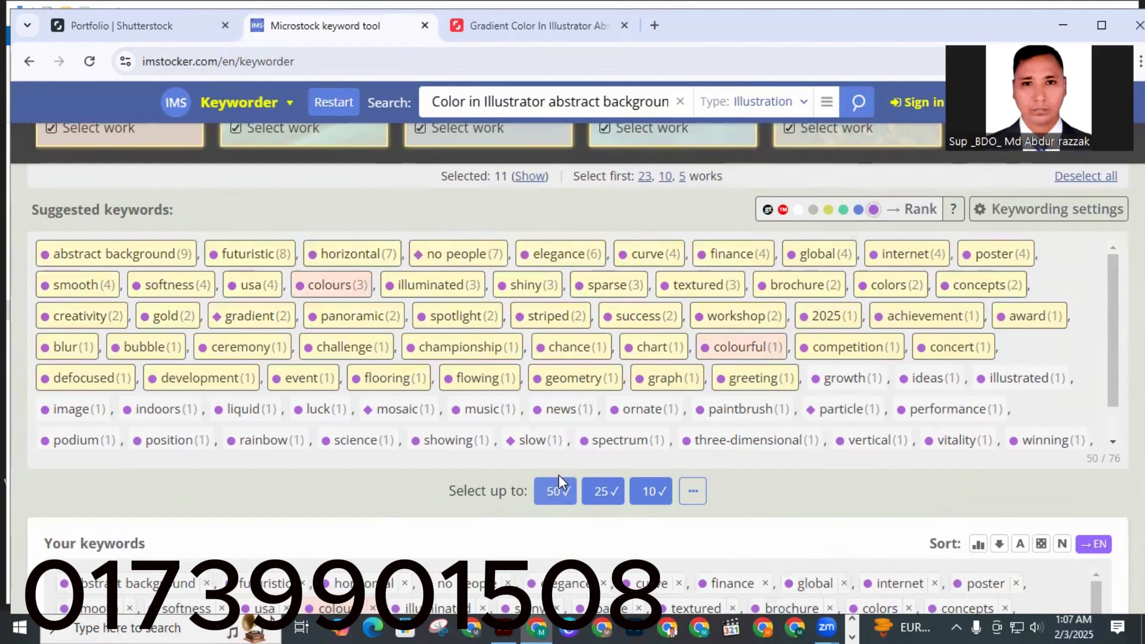
pyautogui.scroll(-3, 596, 445)
pyautogui.scroll(-3, 673, 495)
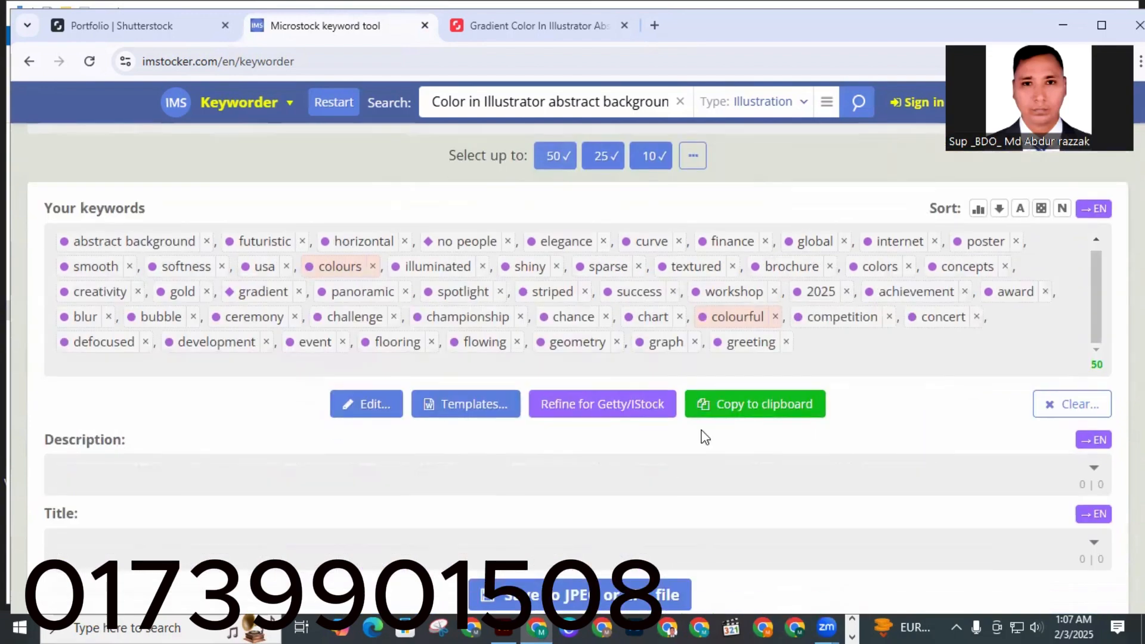
pyautogui.click(744, 406)
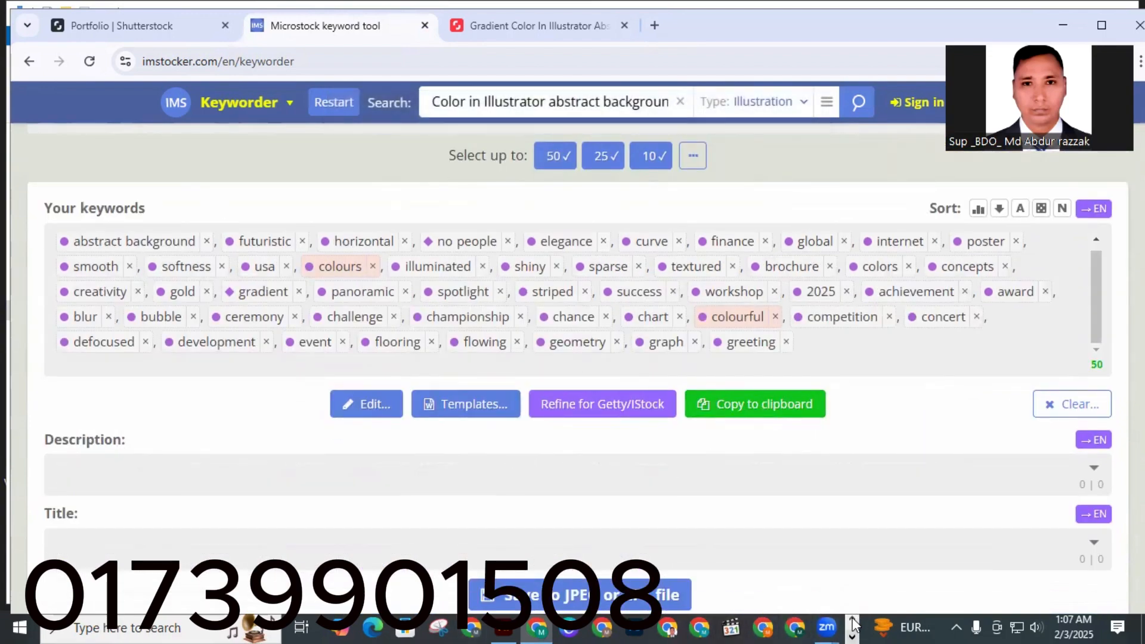
# Switch back to the Downloads folder window.
pyautogui.click(853, 620)
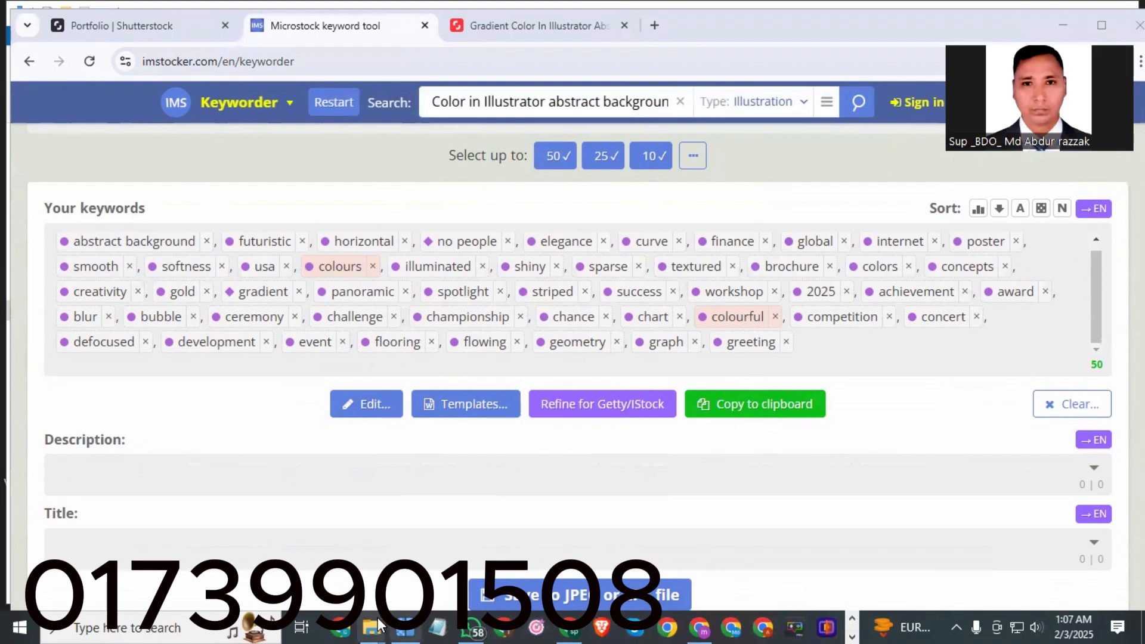
pyautogui.moveTo(371, 626)
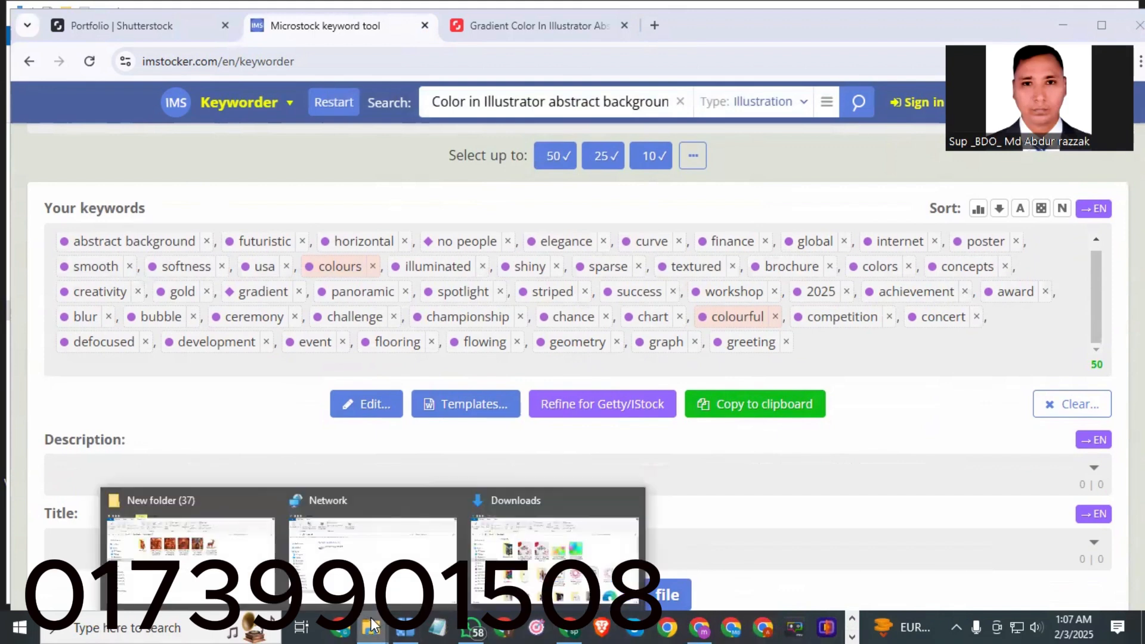
pyautogui.click(382, 554)
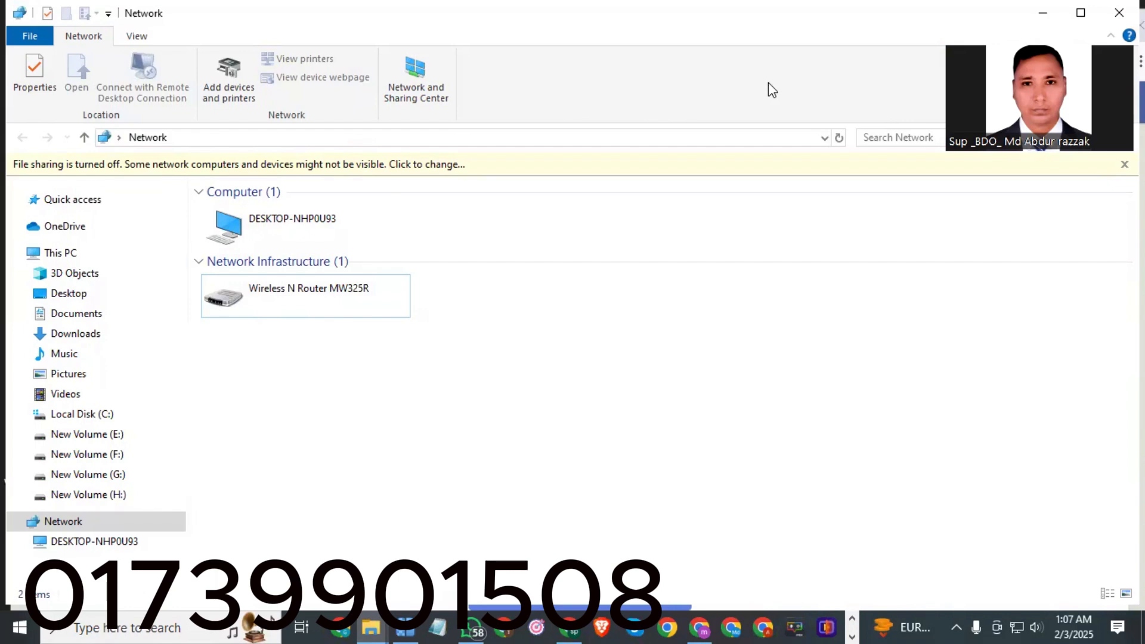
pyautogui.click(1043, 12)
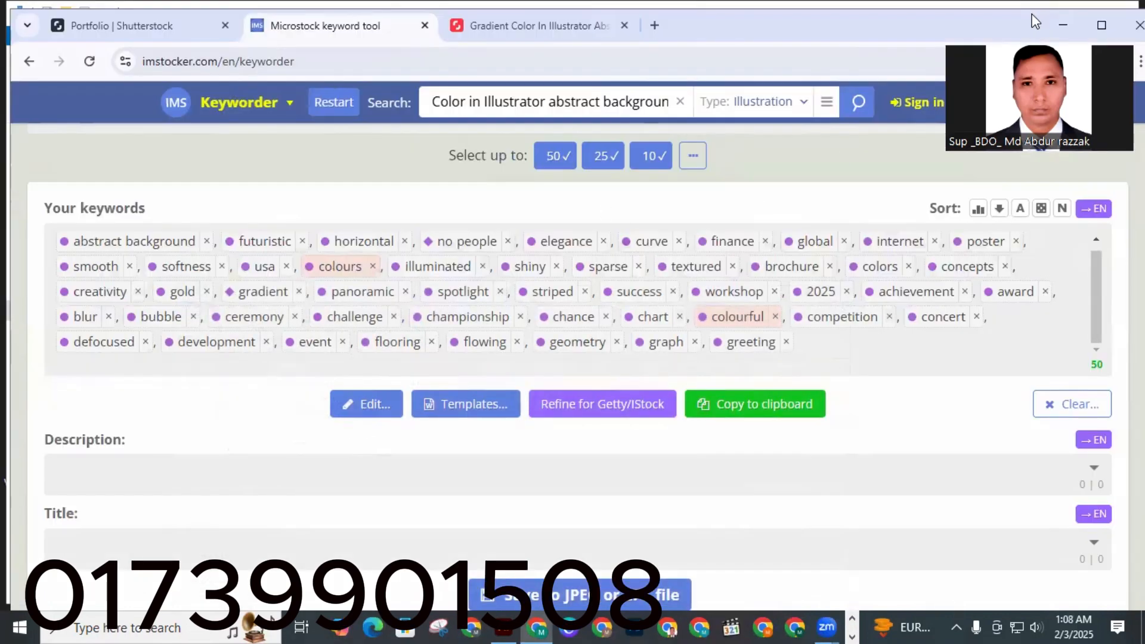
pyautogui.click(1063, 25)
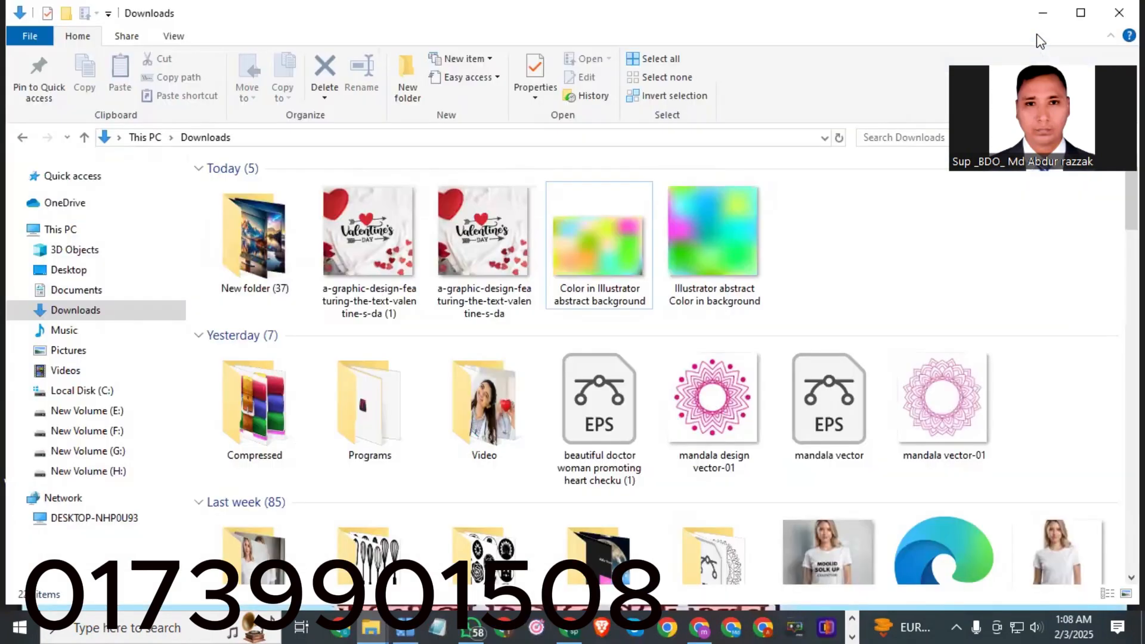
# Open the details properties of the 'Color in Illustrator abstract background' image and clear its Title value.
pyautogui.doubleClick(599, 274)
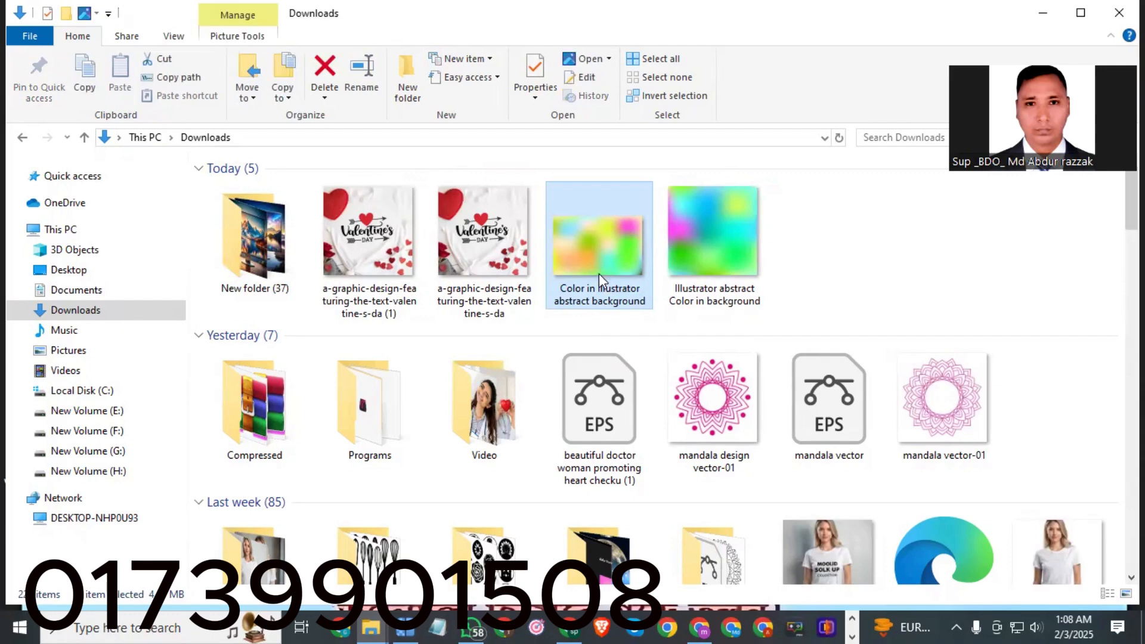
pyautogui.rightClick(599, 274)
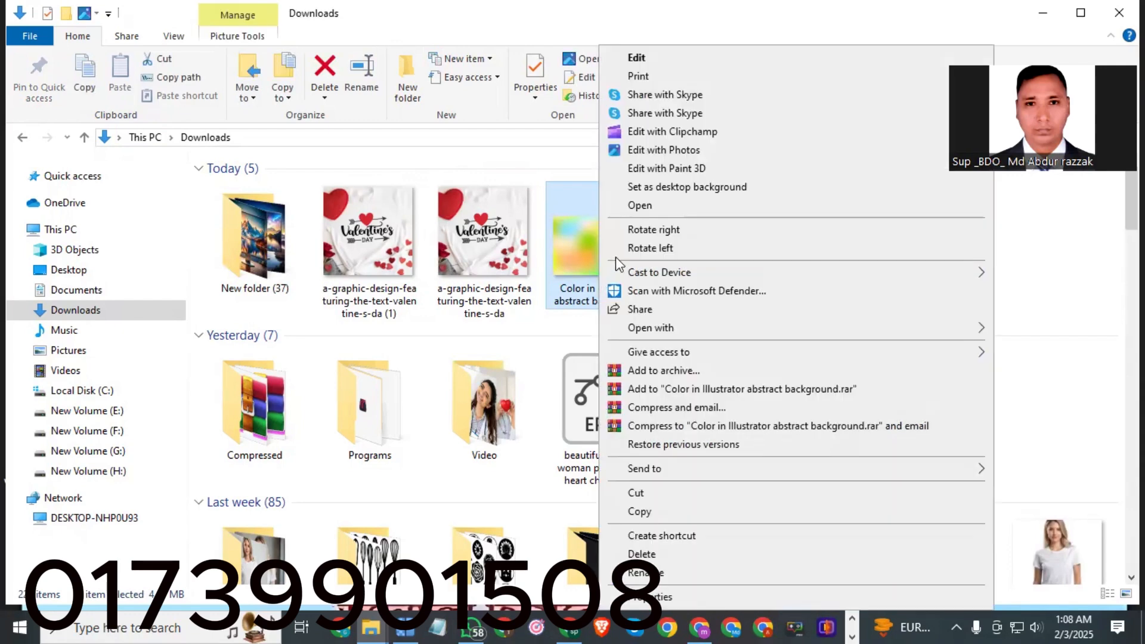
pyautogui.click(649, 597)
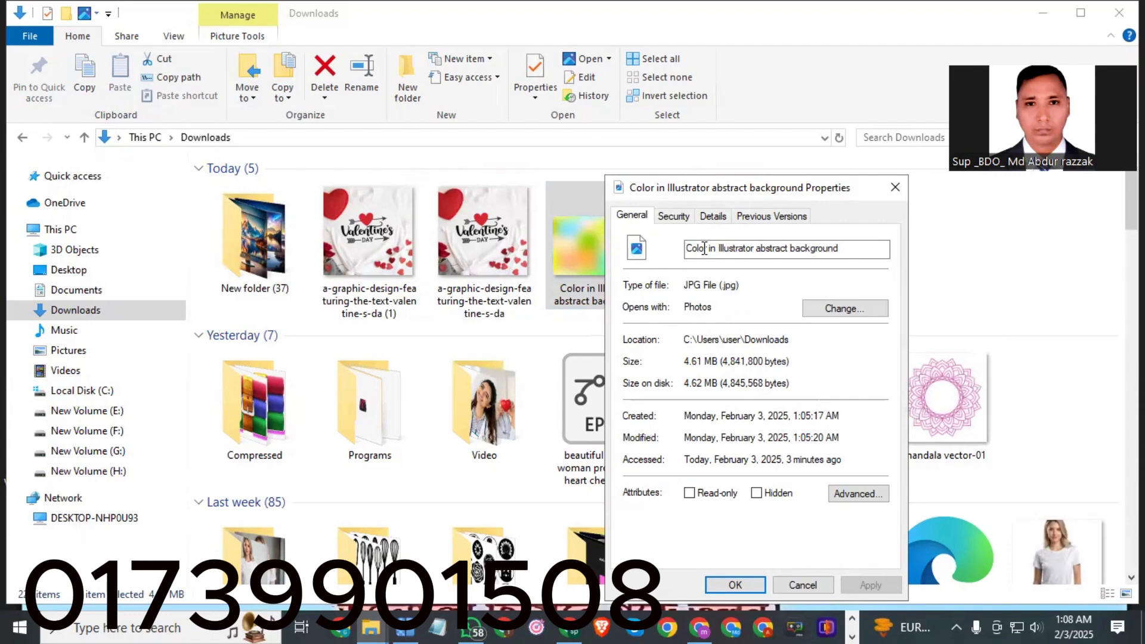
pyautogui.click(720, 218)
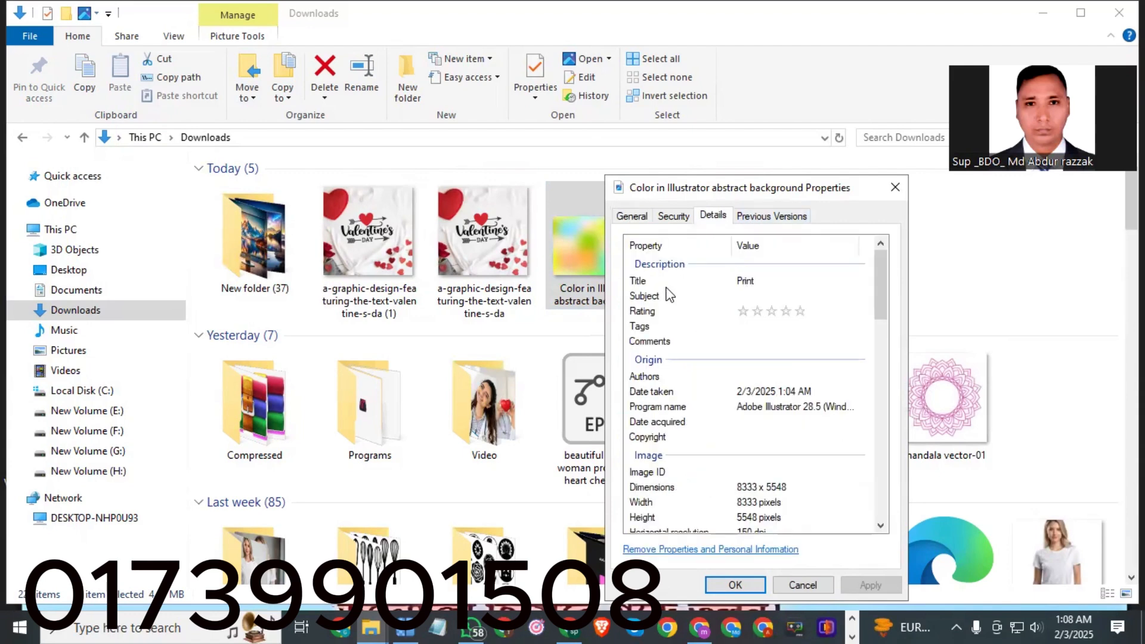
pyautogui.click(755, 279)
pyautogui.click(763, 282)
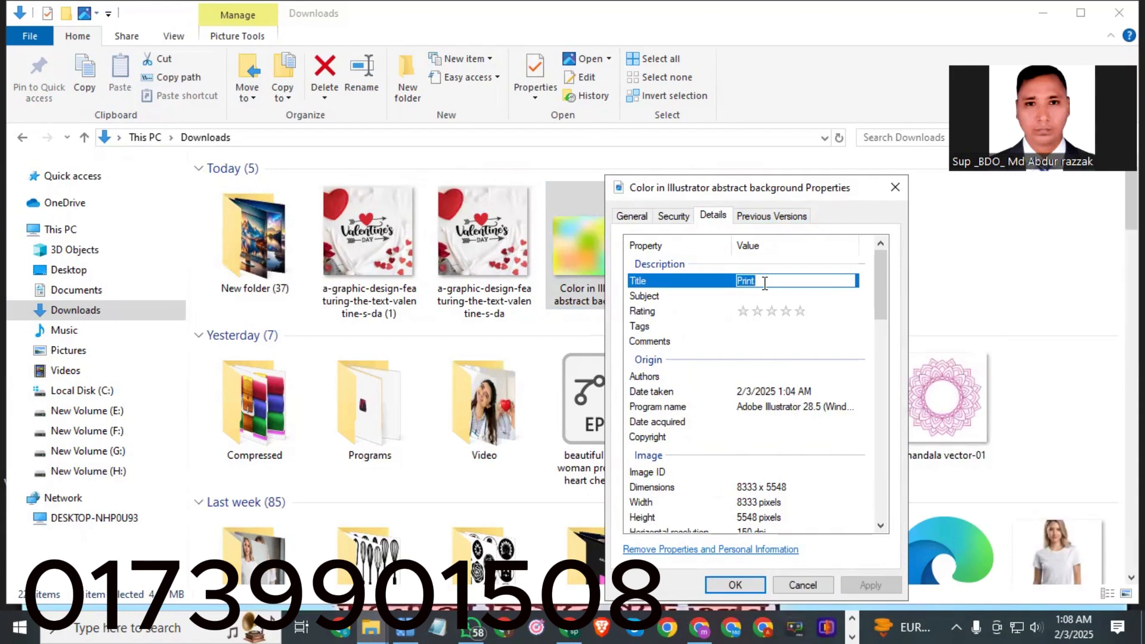
pyautogui.press('BackSpace')
pyautogui.click(758, 297)
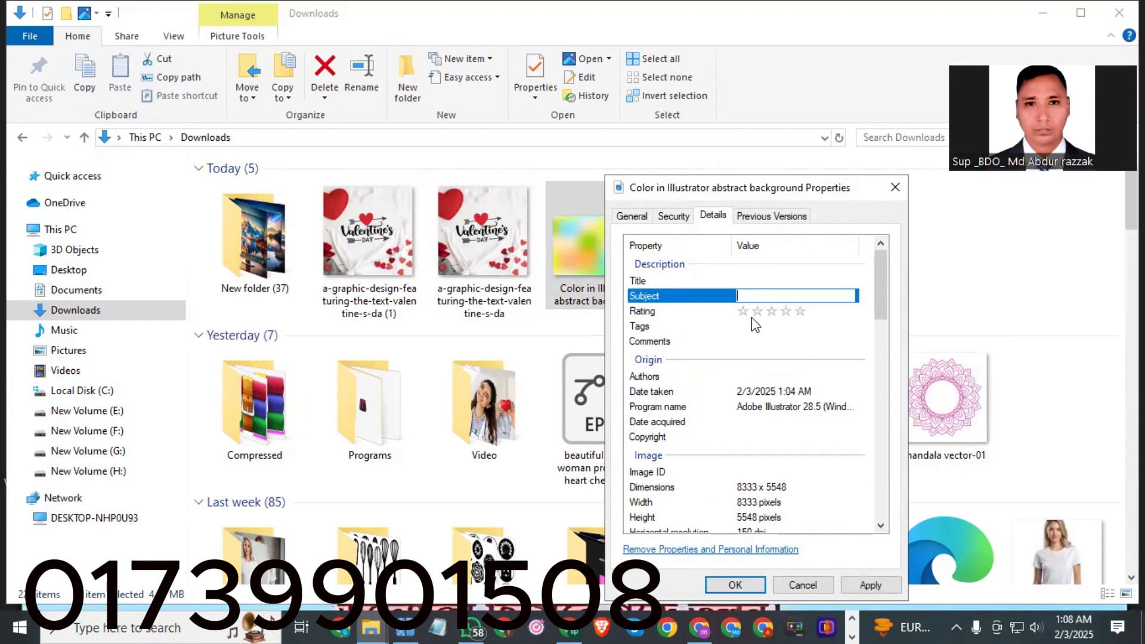
# Give the image a five-star rating and paste the copied keywords into its Tags.
pyautogui.click(803, 316)
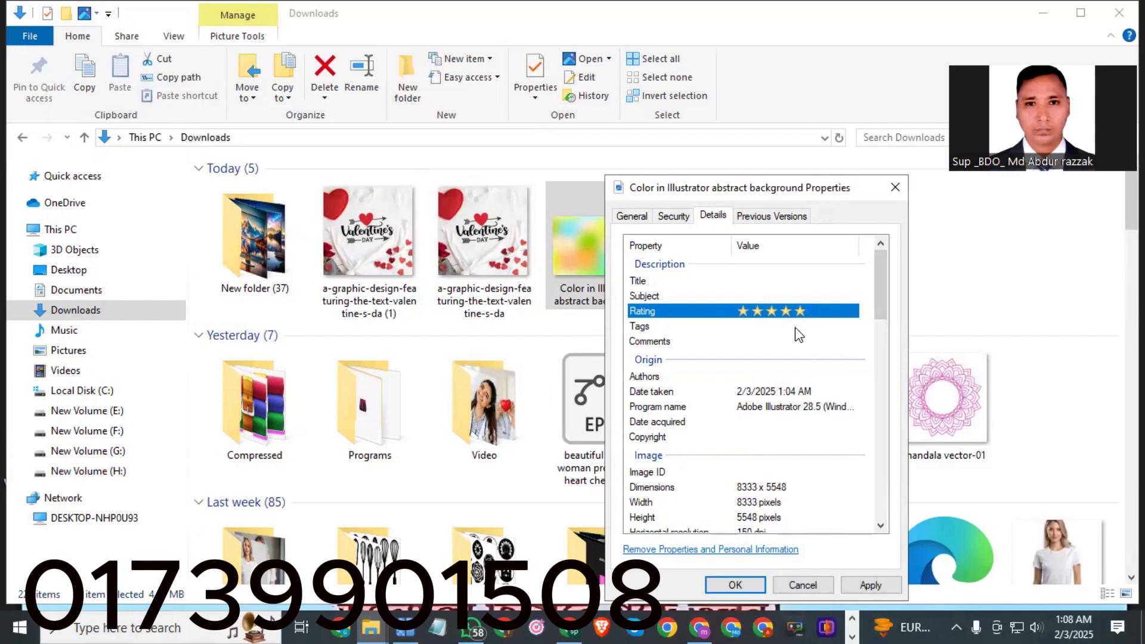
pyautogui.click(796, 328)
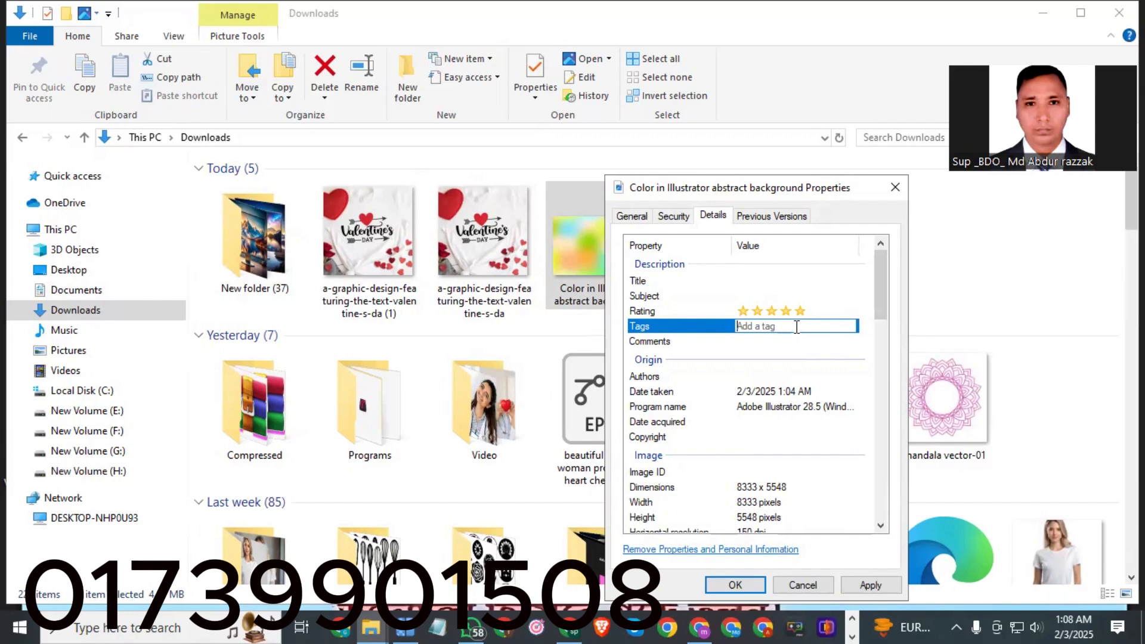
pyautogui.rightClick(796, 332)
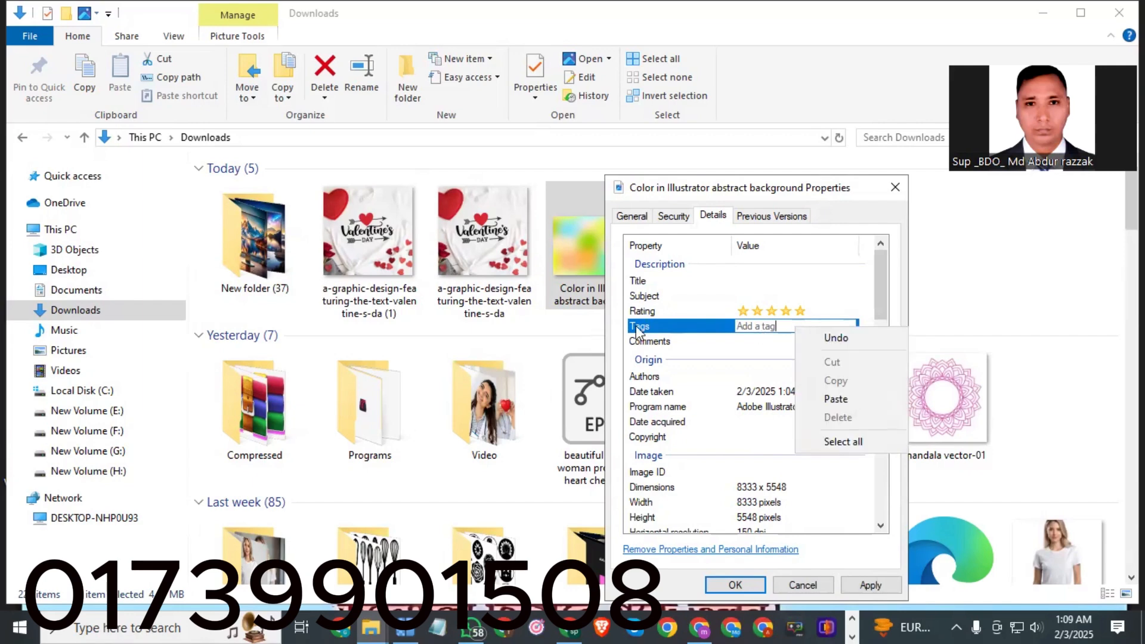
pyautogui.click(840, 400)
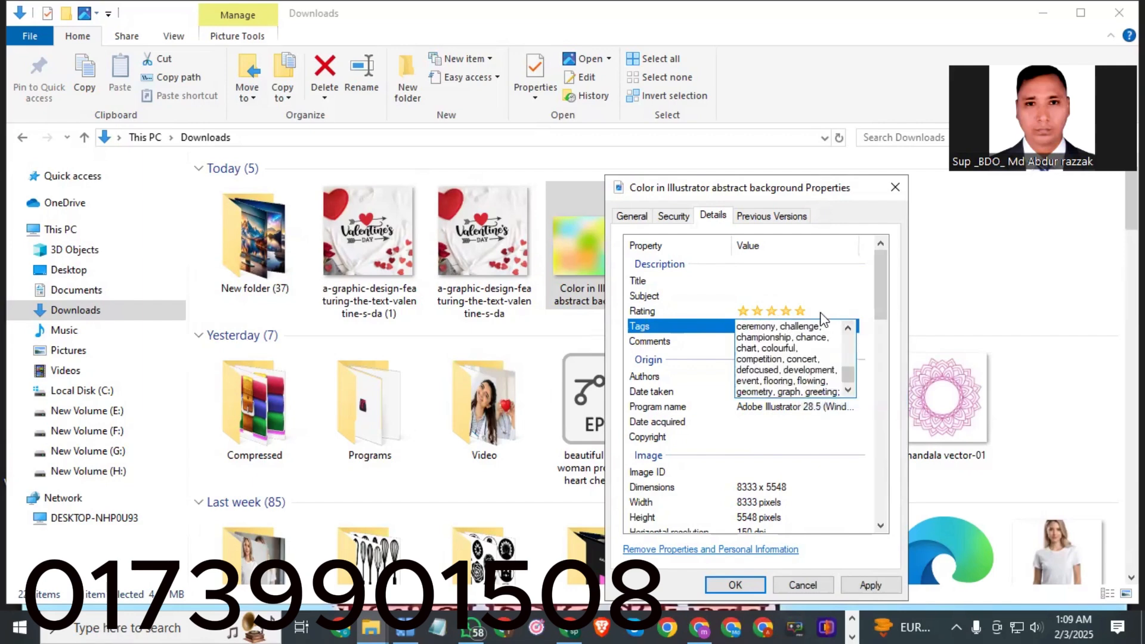
# Paste the copied keywords into the image's Comments property.
pyautogui.click(831, 297)
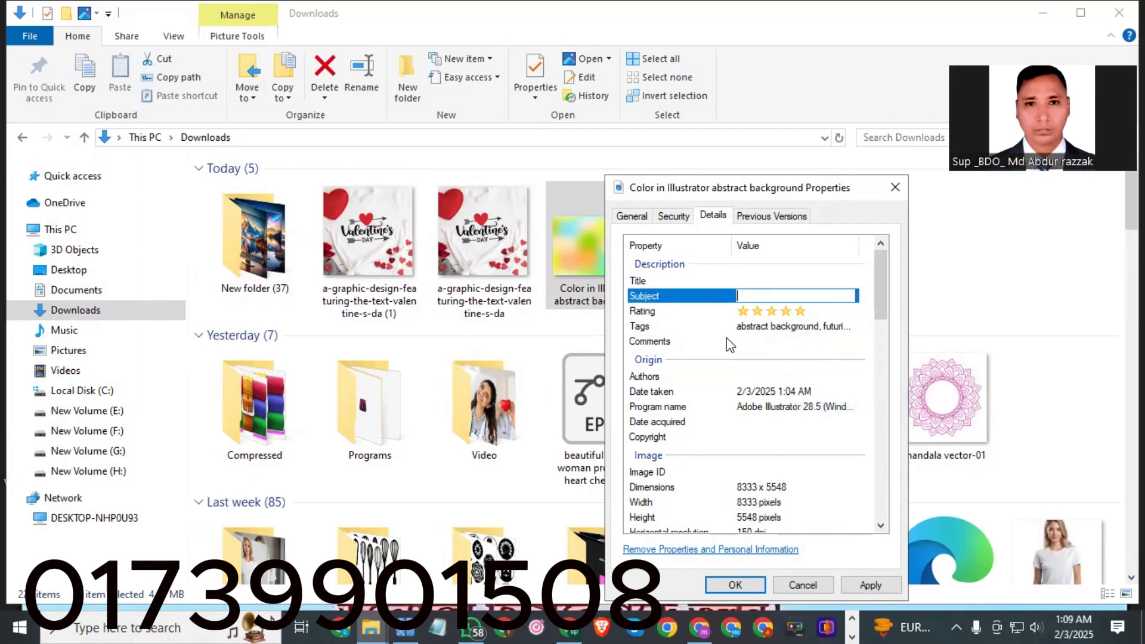
pyautogui.click(770, 342)
pyautogui.rightClick(787, 343)
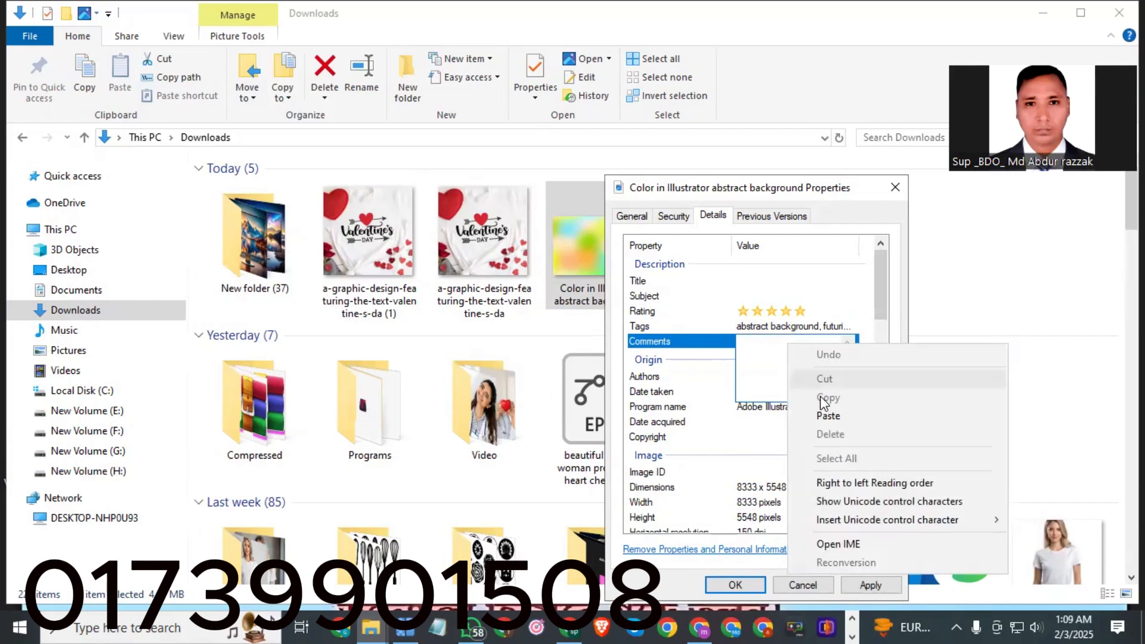
pyautogui.click(821, 411)
pyautogui.click(793, 281)
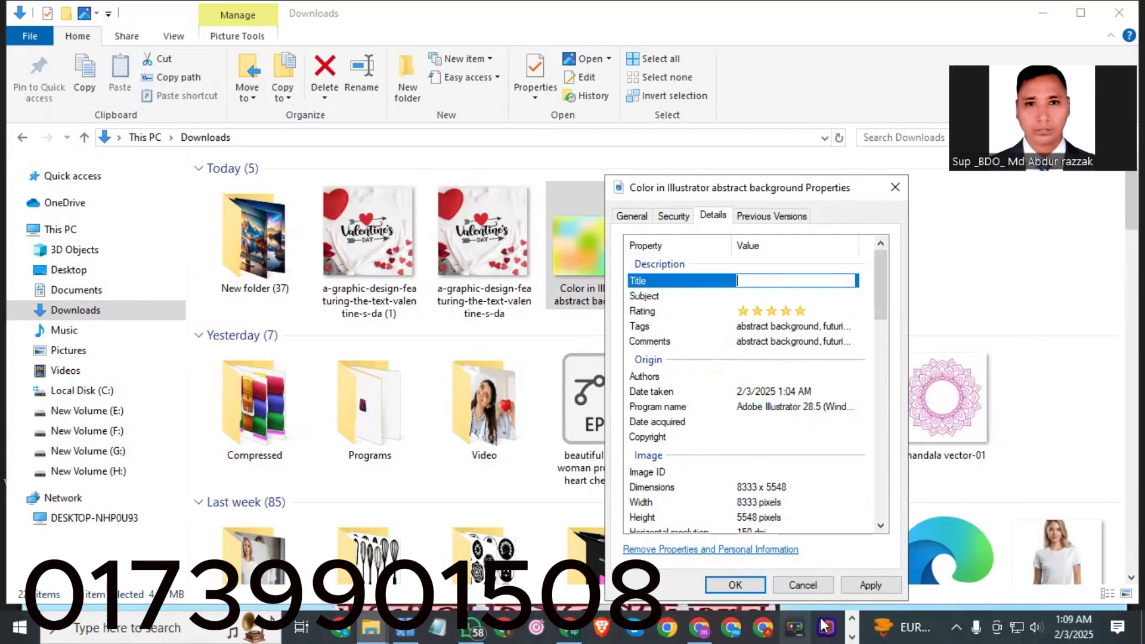
# Switch to the keyword tool, restart it and copy the search phrase 'Color in Illustrator abstract background'.
pyautogui.click(853, 618)
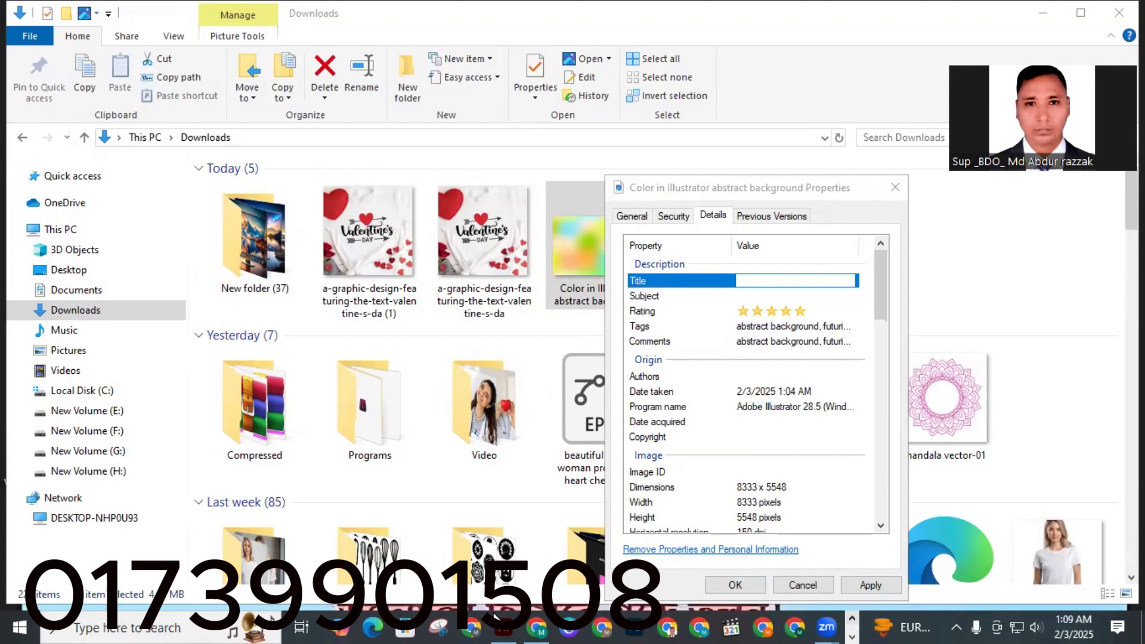
pyautogui.click(534, 626)
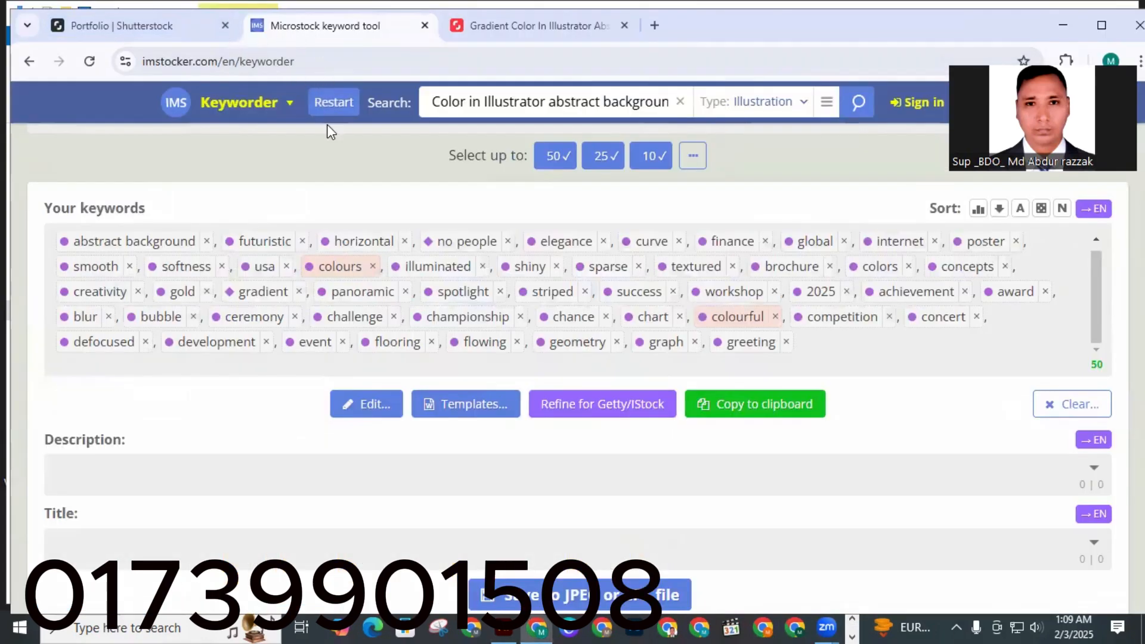
pyautogui.click(332, 107)
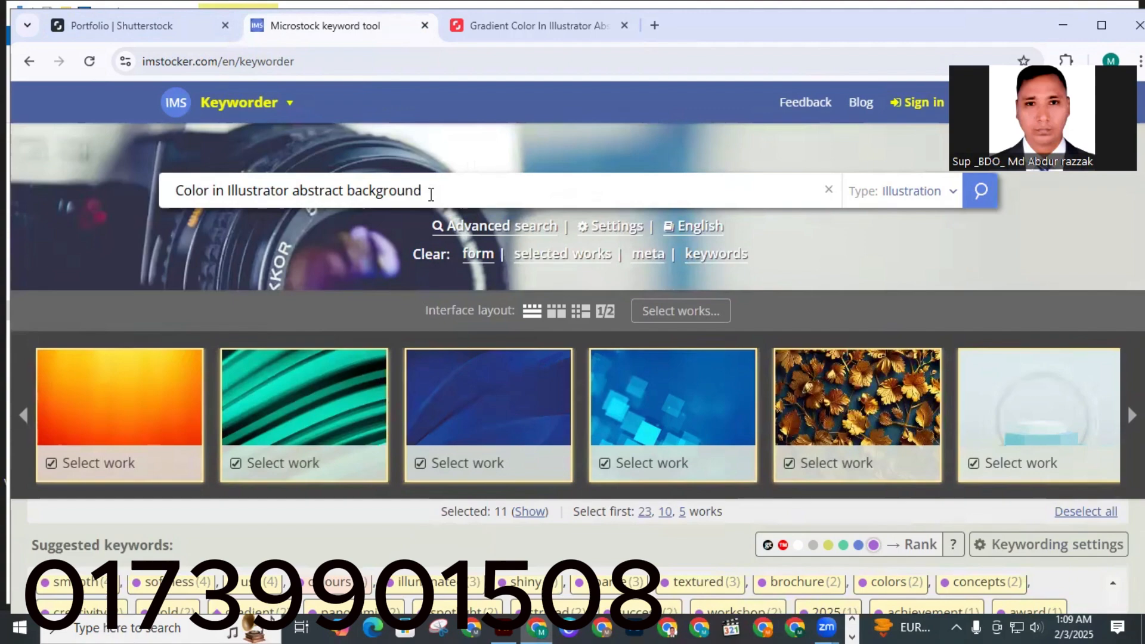
pyautogui.moveTo(431, 194); pyautogui.dragTo(170, 191)
pyautogui.rightClick(217, 195)
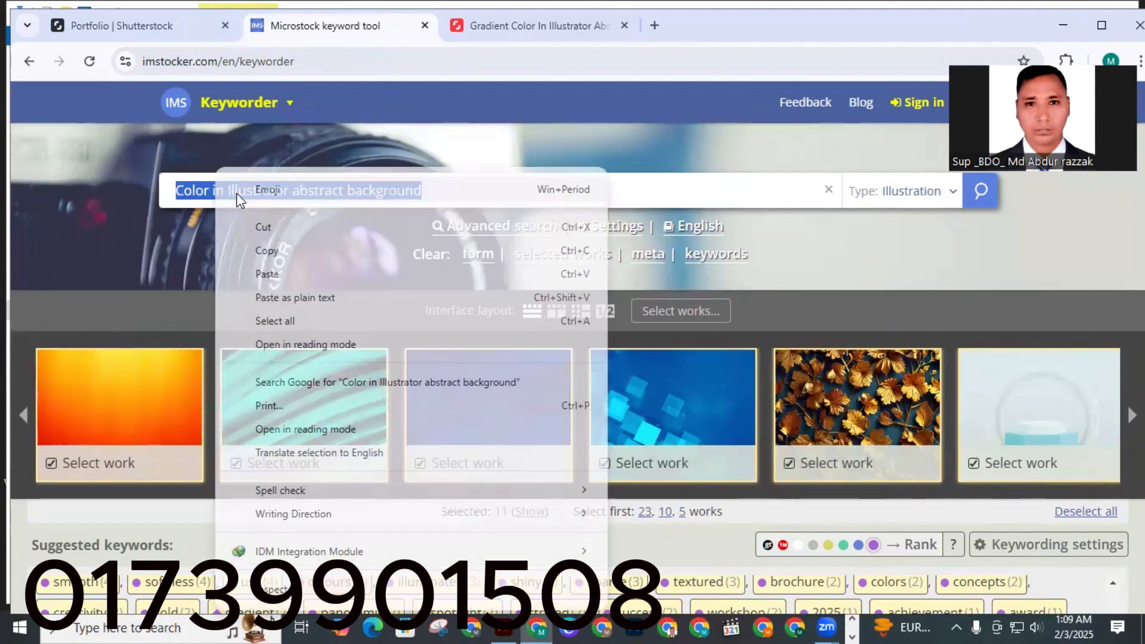
pyautogui.click(262, 249)
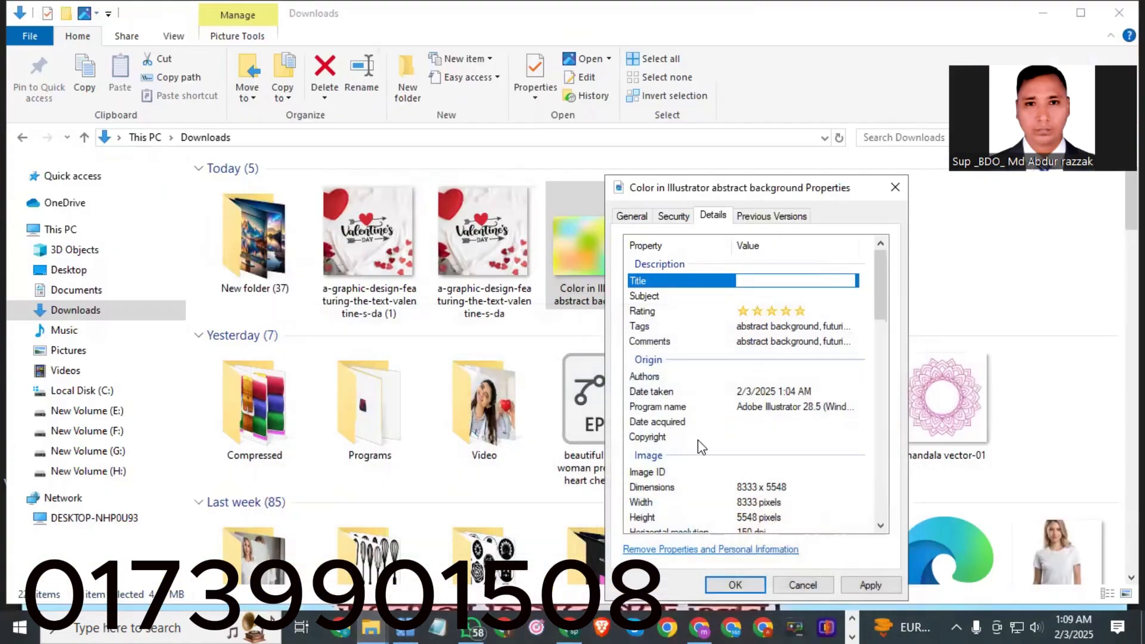
# Paste 'Color in Illustrator abstract background' as the image's Title and Subject.
pyautogui.rightClick(753, 281)
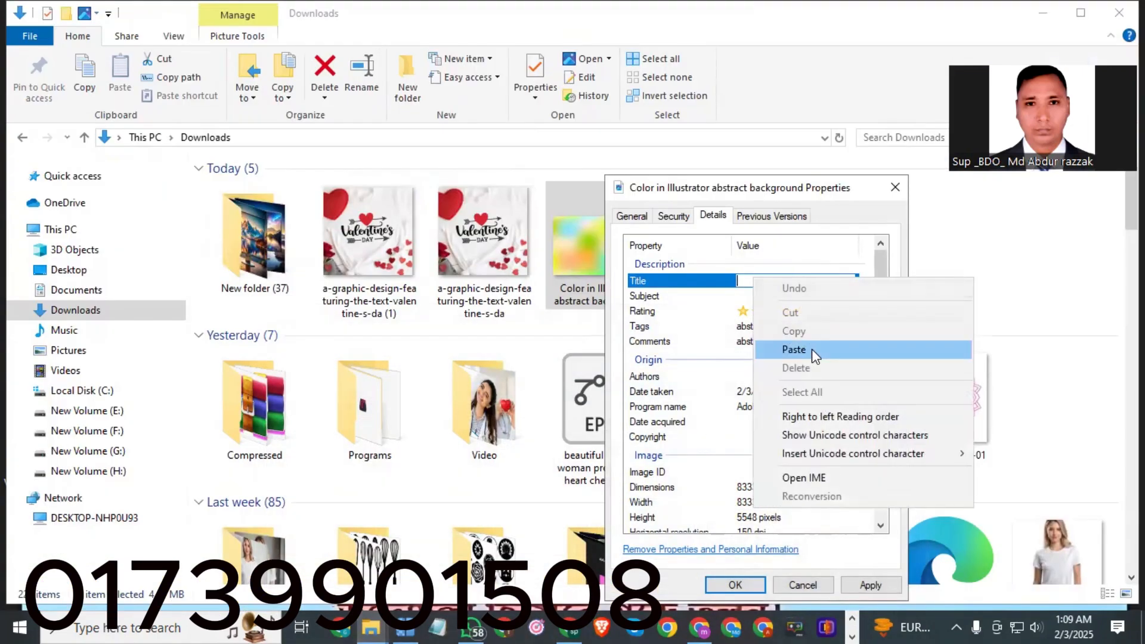
pyautogui.click(812, 349)
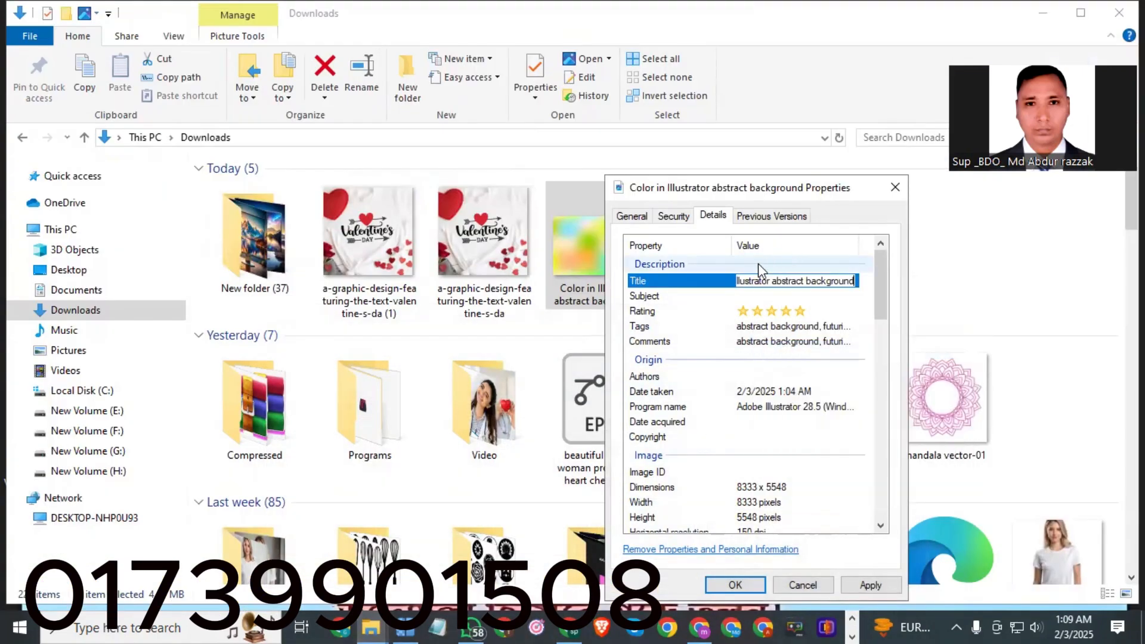
pyautogui.click(753, 296)
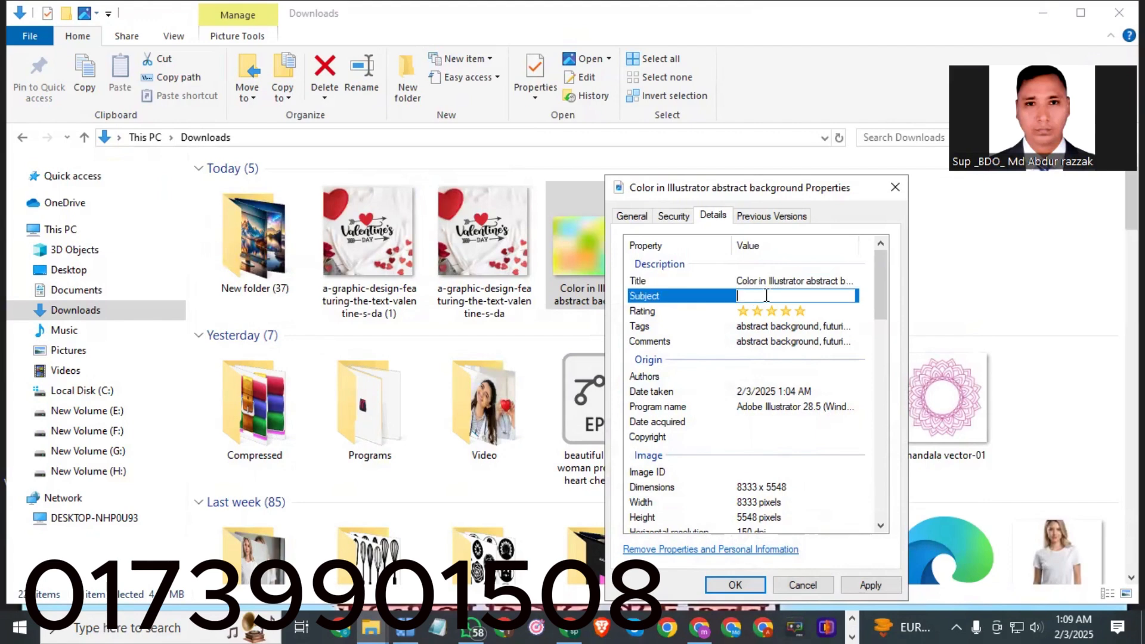
pyautogui.rightClick(767, 296)
pyautogui.click(822, 369)
# Give the image a five-star rating, then apply the property changes and close the dialog.
pyautogui.click(723, 327)
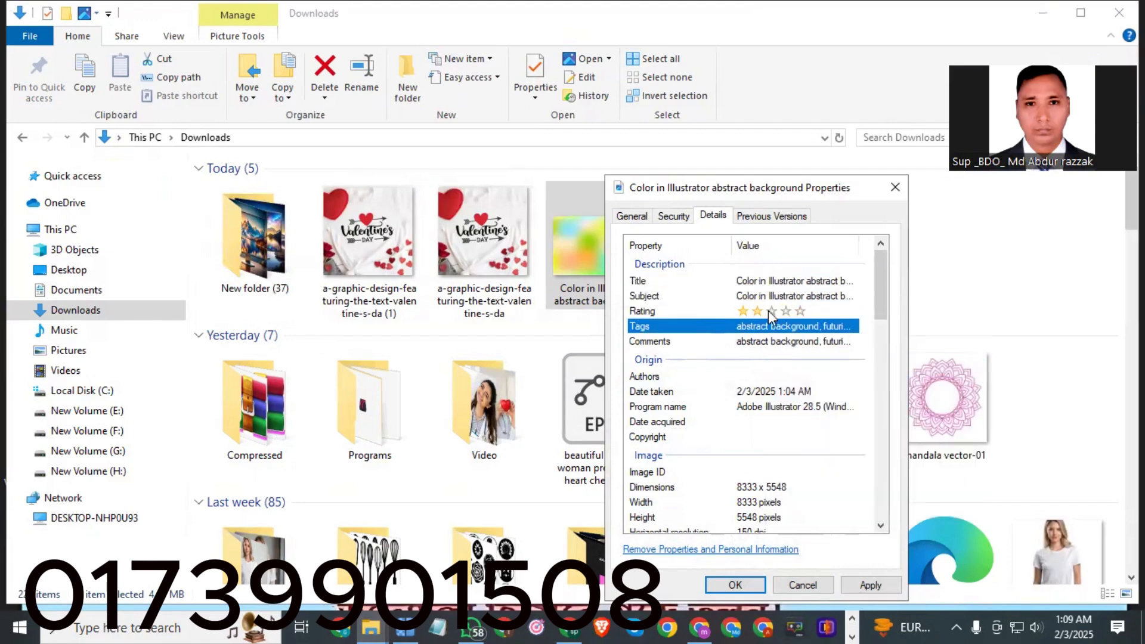
pyautogui.click(800, 310)
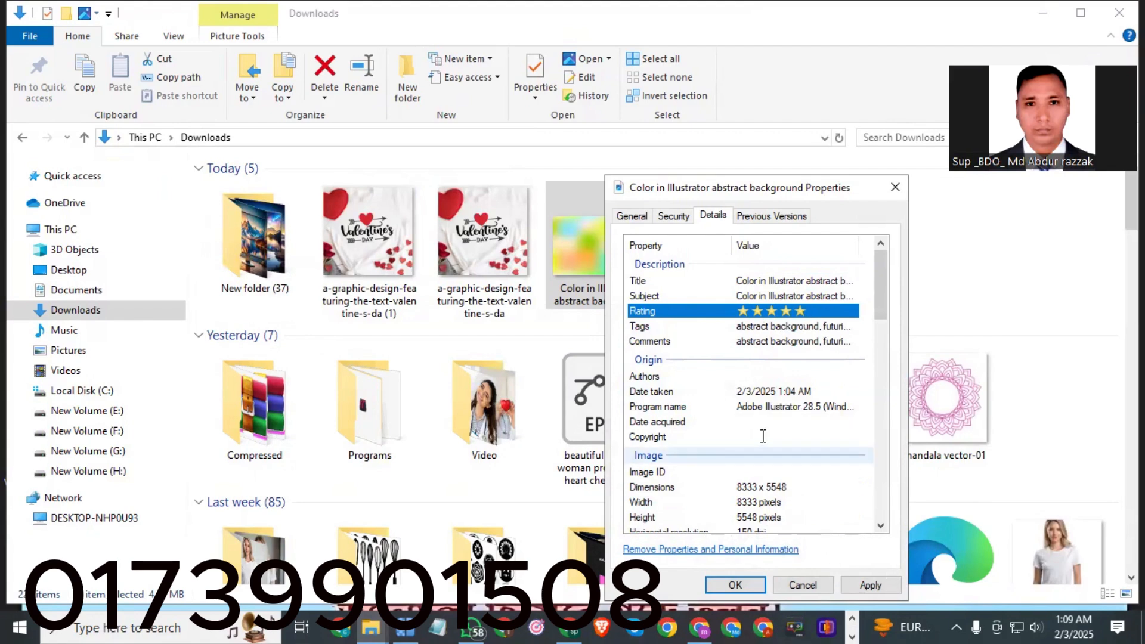
pyautogui.scroll(-4, 773, 417)
pyautogui.scroll(4, 785, 402)
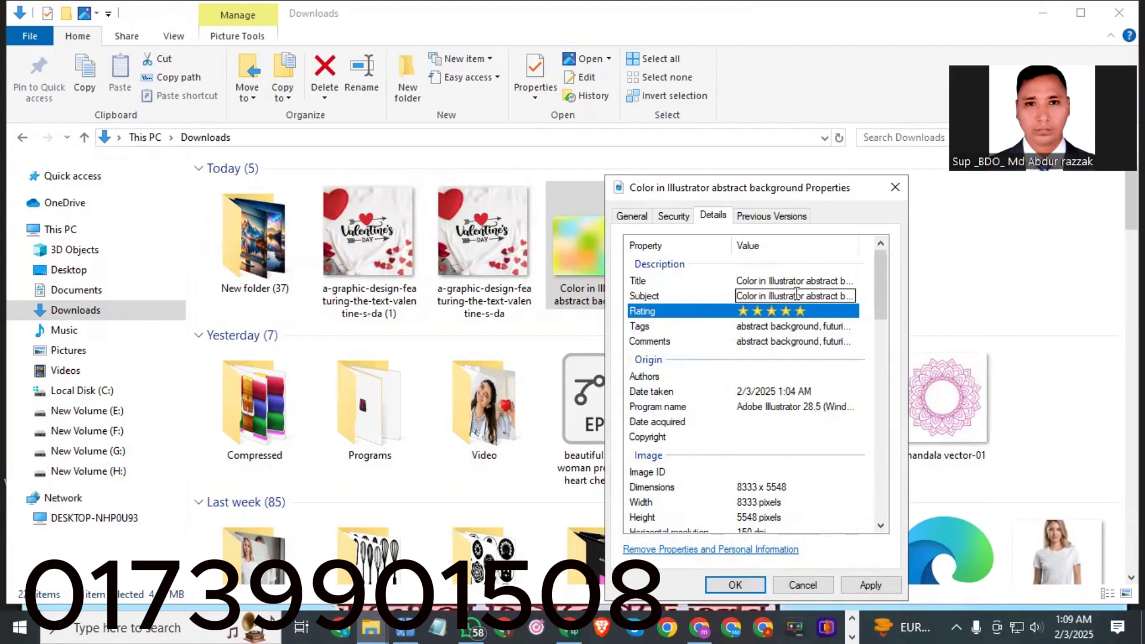
pyautogui.click(868, 586)
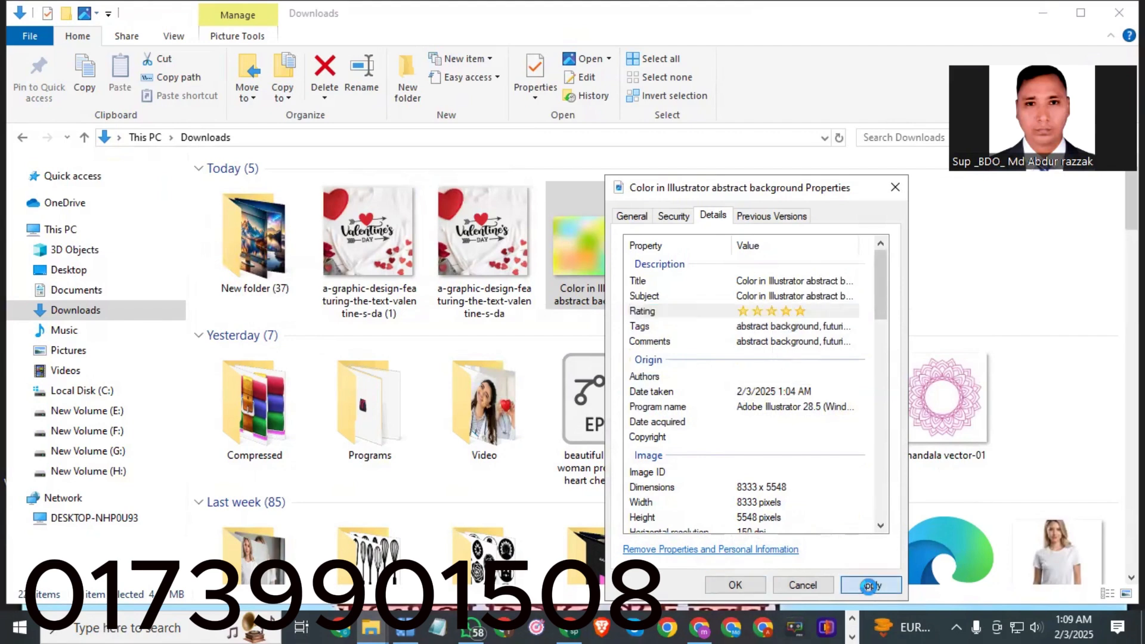
pyautogui.click(746, 589)
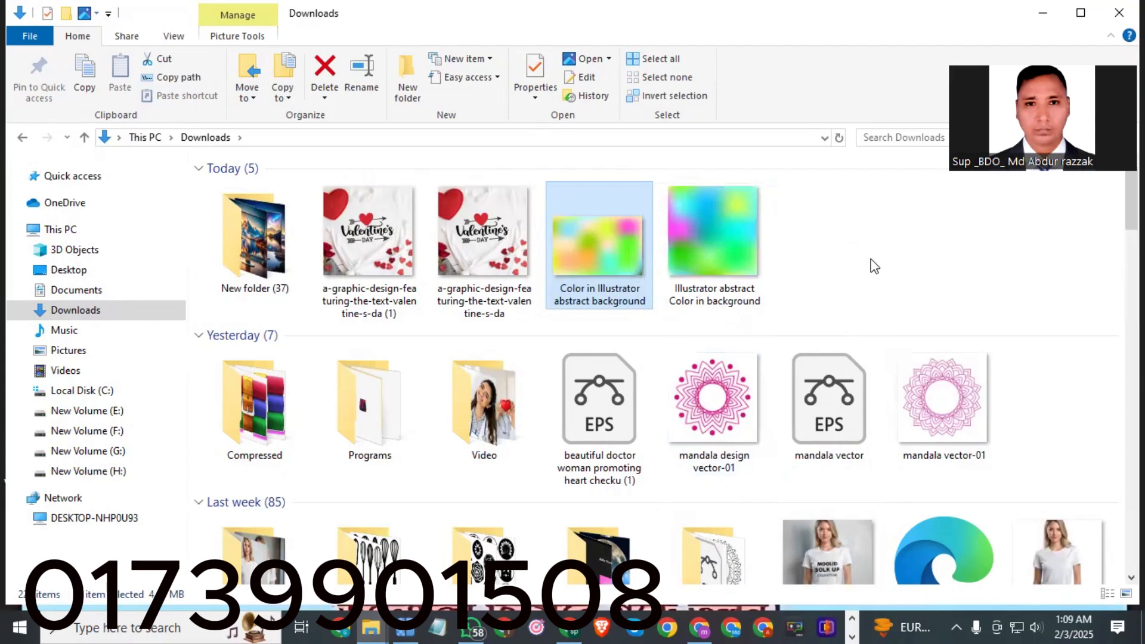
# Copy the file name of the 'Illustrator abstract Color in background' image.
pyautogui.click(869, 263)
pyautogui.moveTo(606, 241)
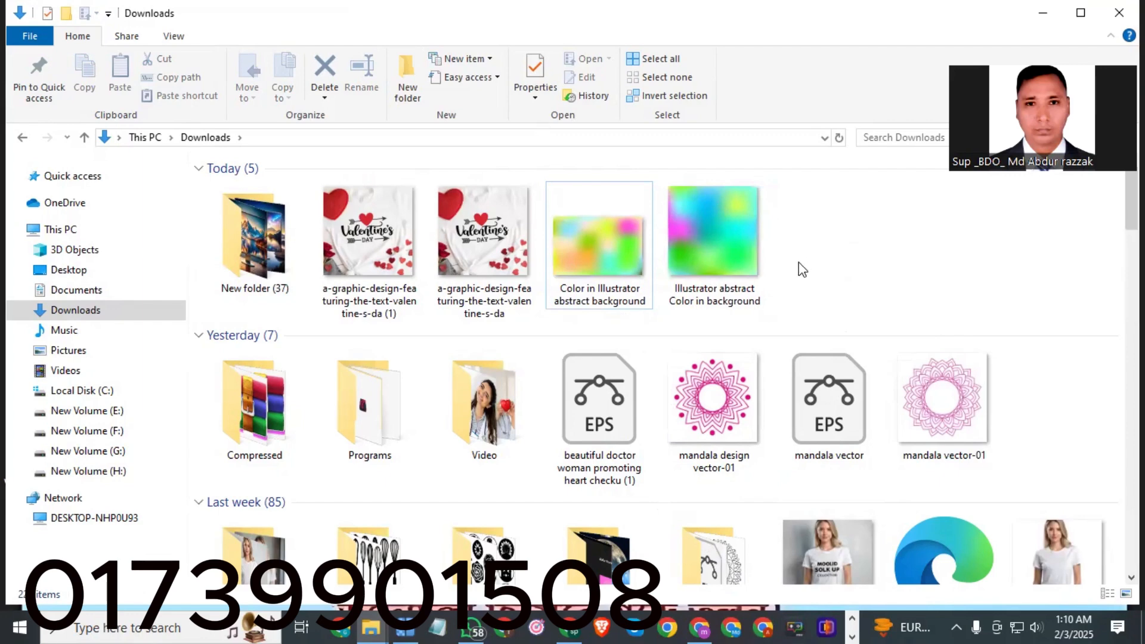
pyautogui.doubleClick(700, 292)
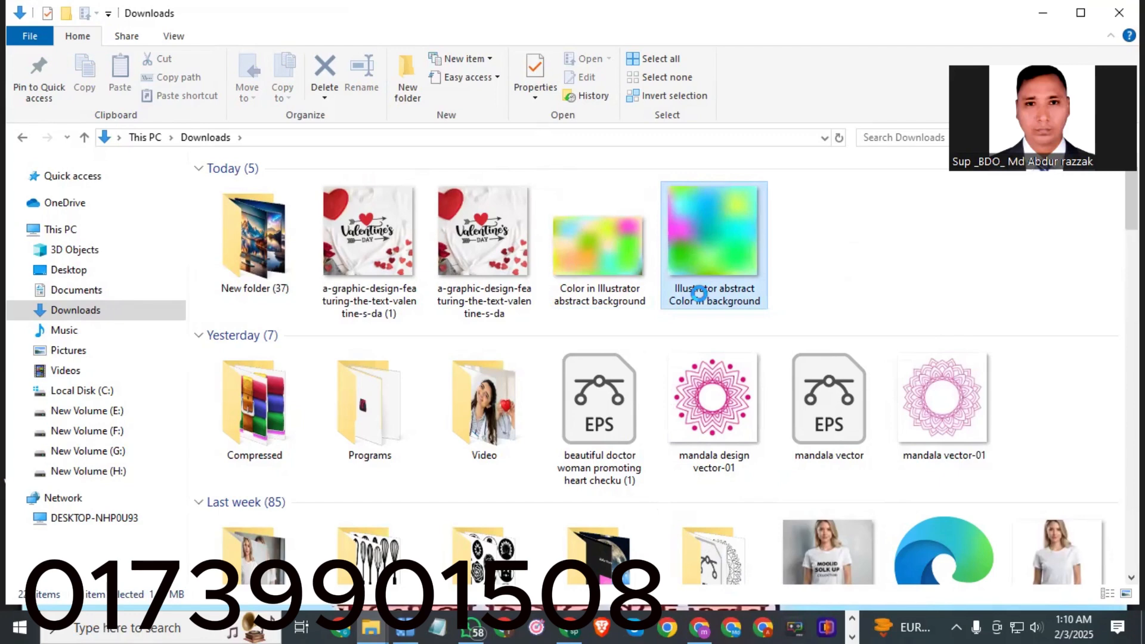
pyautogui.rightClick(700, 295)
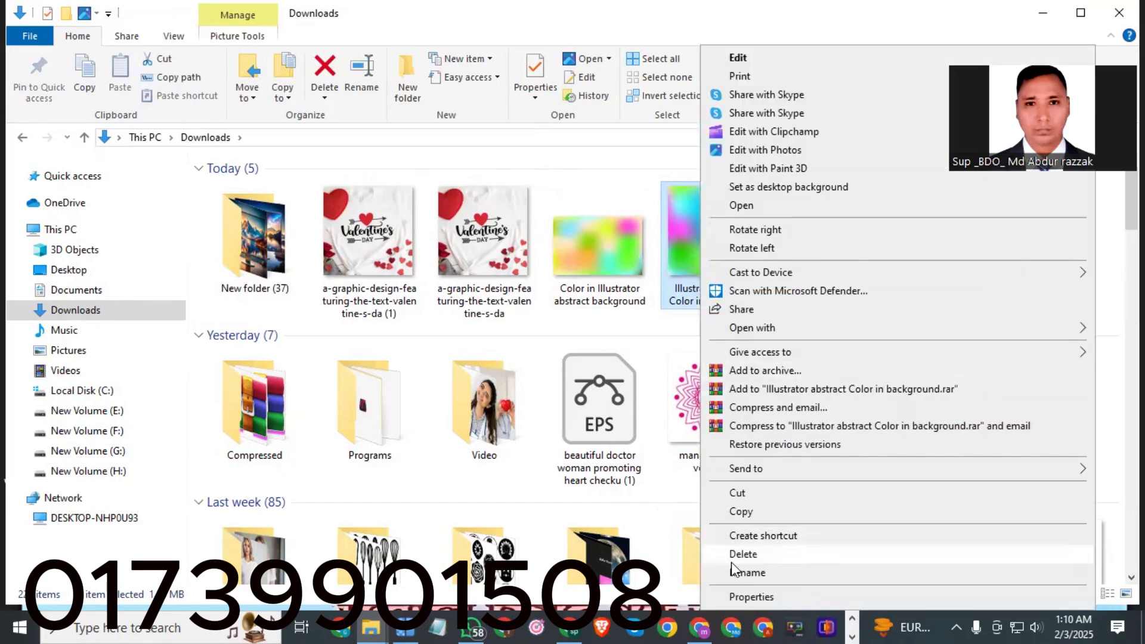
pyautogui.click(745, 574)
pyautogui.rightClick(707, 299)
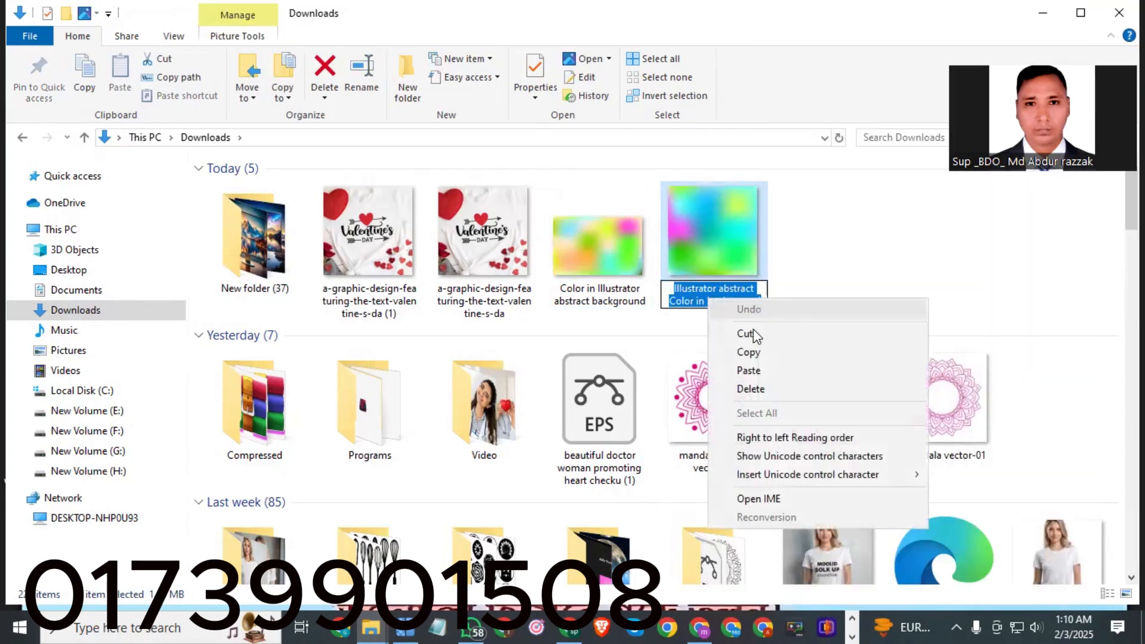
pyautogui.click(754, 351)
pyautogui.click(728, 235)
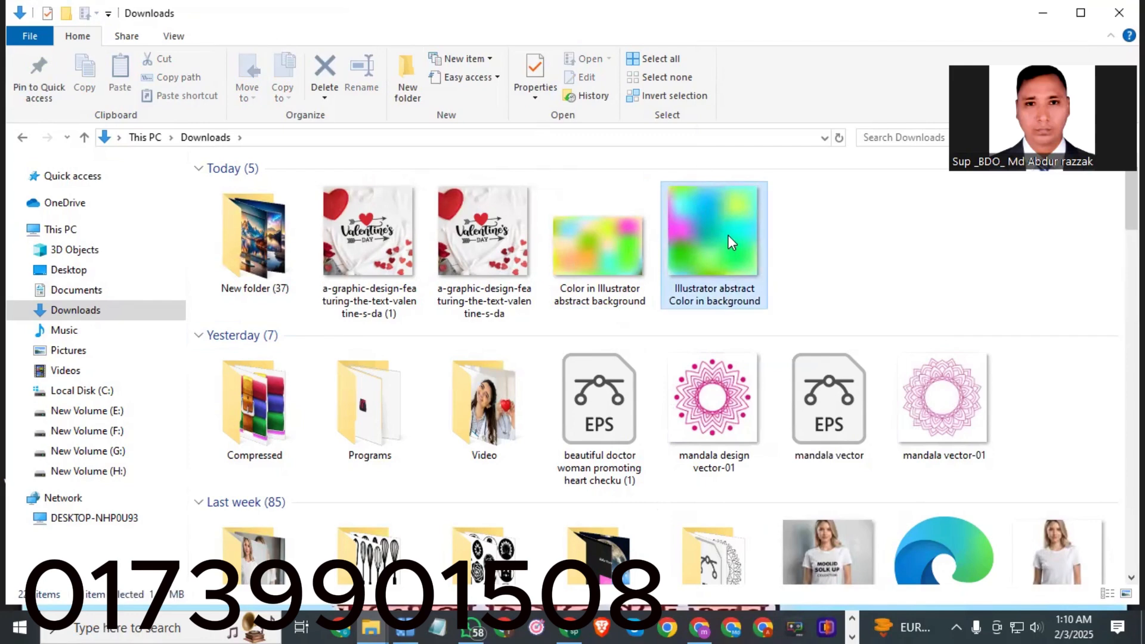
# Open the Details properties of the 'Illustrator abstract Color in background' image.
pyautogui.rightClick(729, 242)
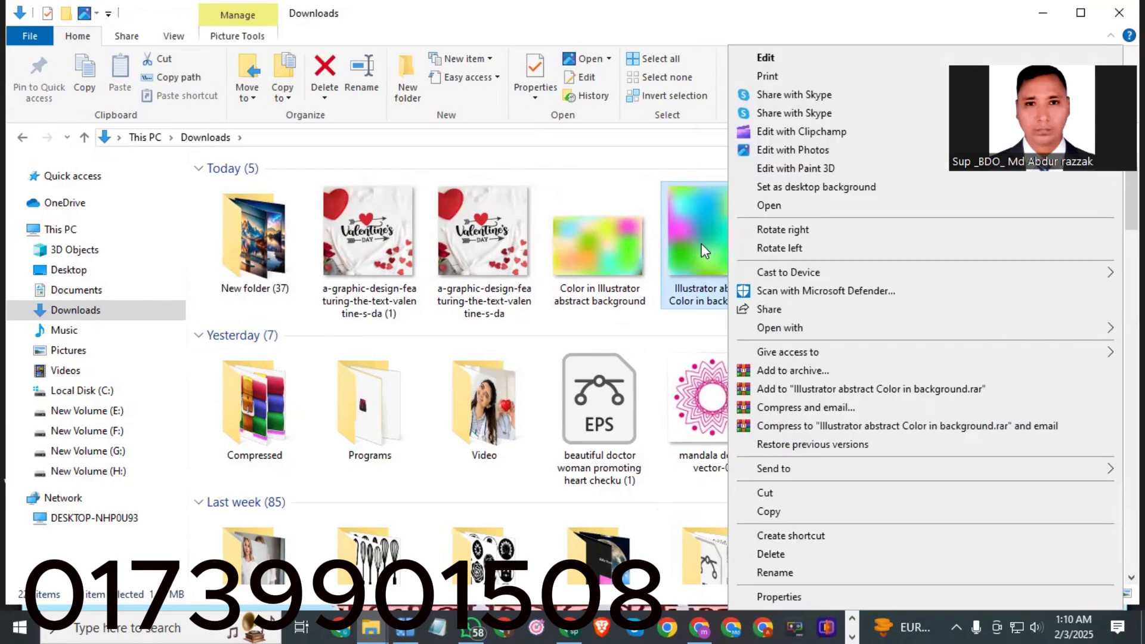
pyautogui.click(779, 596)
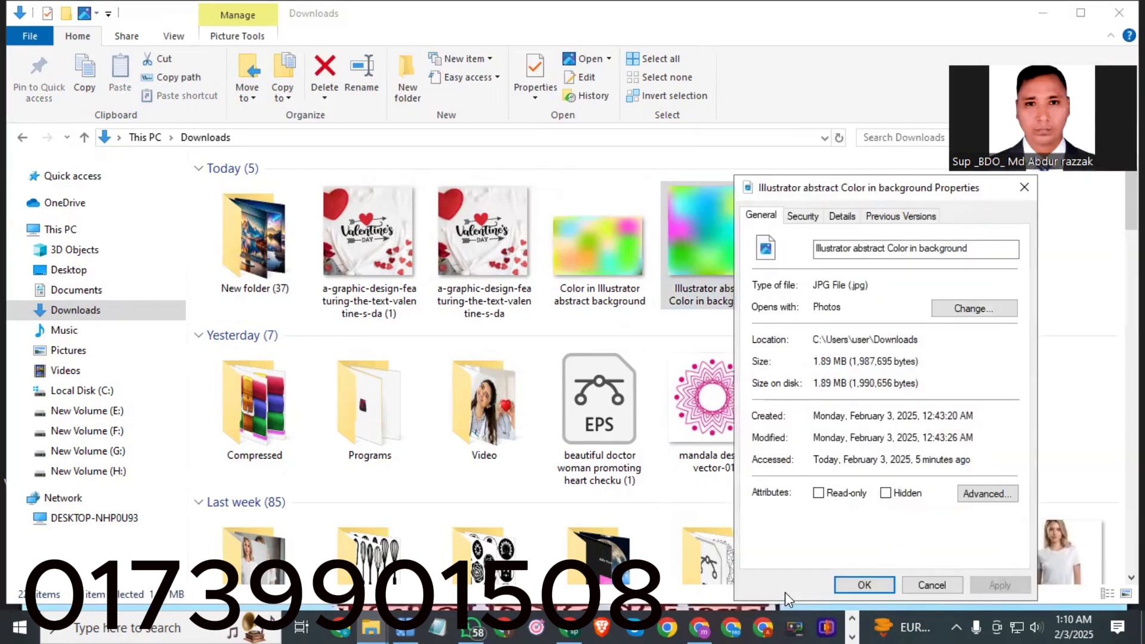
pyautogui.click(843, 216)
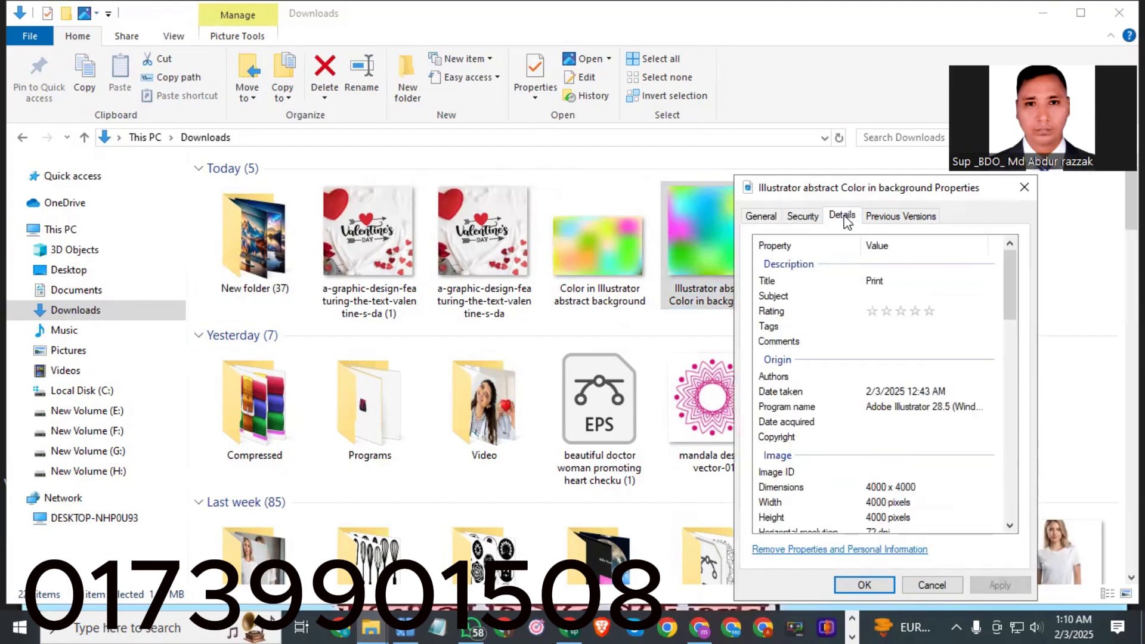
# Replace the image's Title with the copied name 'Illustrator abstract Color in background'.
pyautogui.click(893, 282)
pyautogui.click(893, 282)
pyautogui.doubleClick(893, 282)
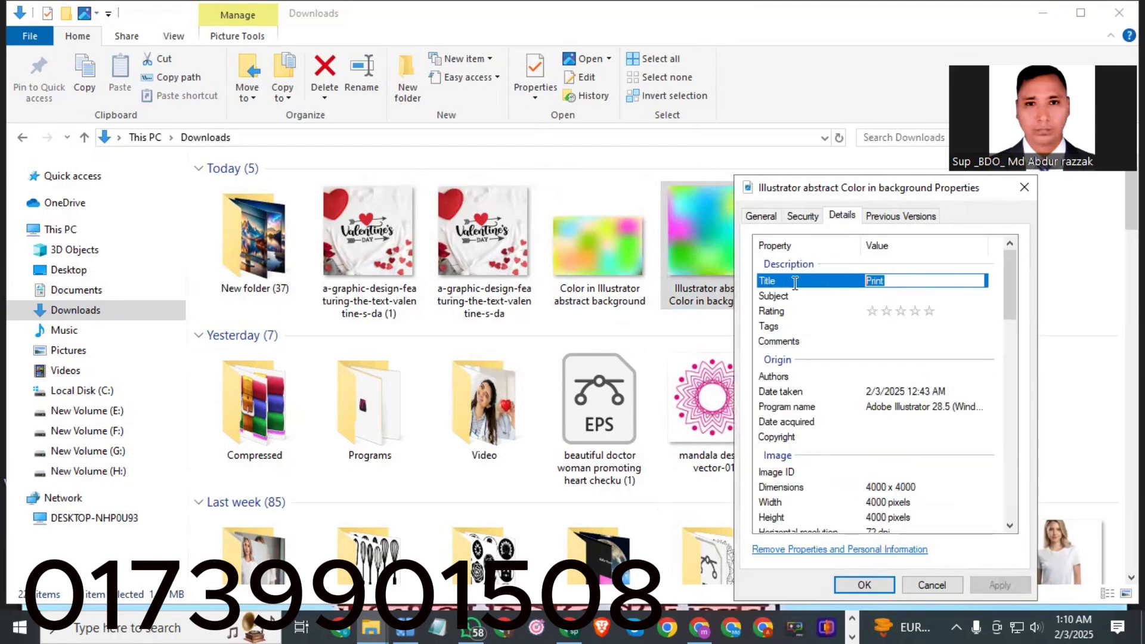
pyautogui.press('BackSpace')
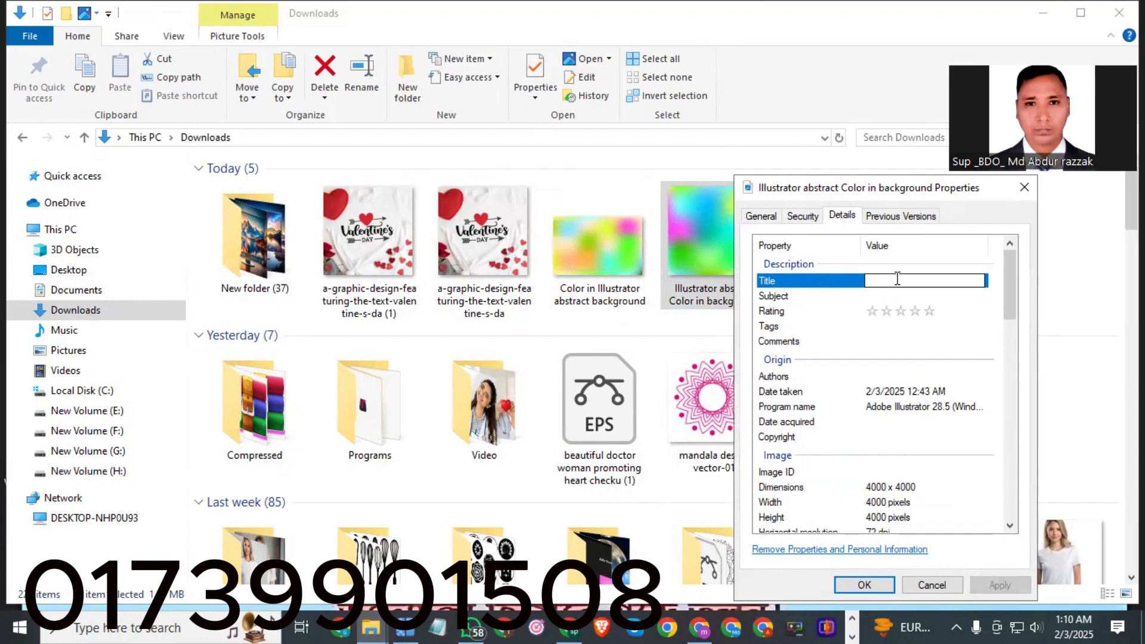
pyautogui.hotkey('ctrl', 'z')
pyautogui.press('BackSpace')
pyautogui.rightClick(897, 279)
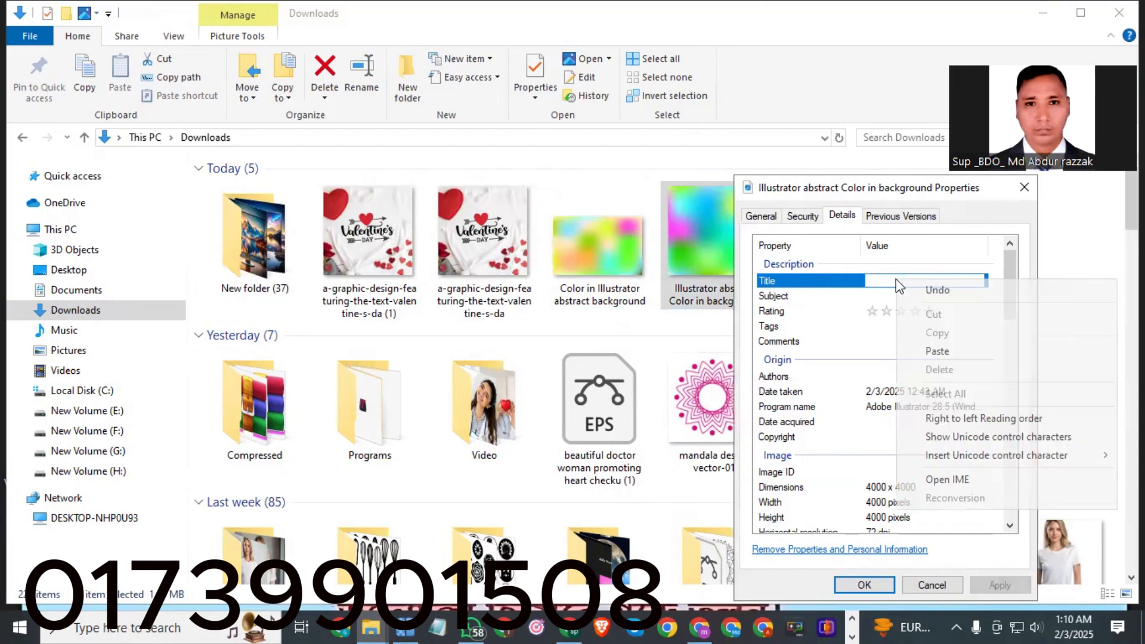
pyautogui.click(933, 352)
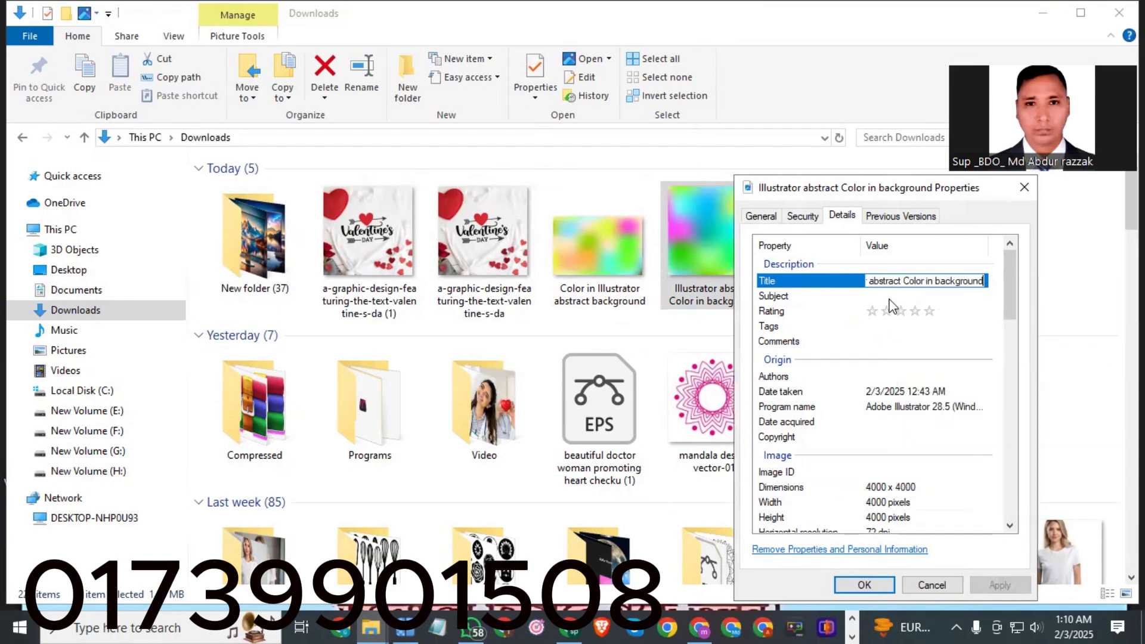
# Paste the same name into the Subject and give the image a five-star rating.
pyautogui.click(891, 297)
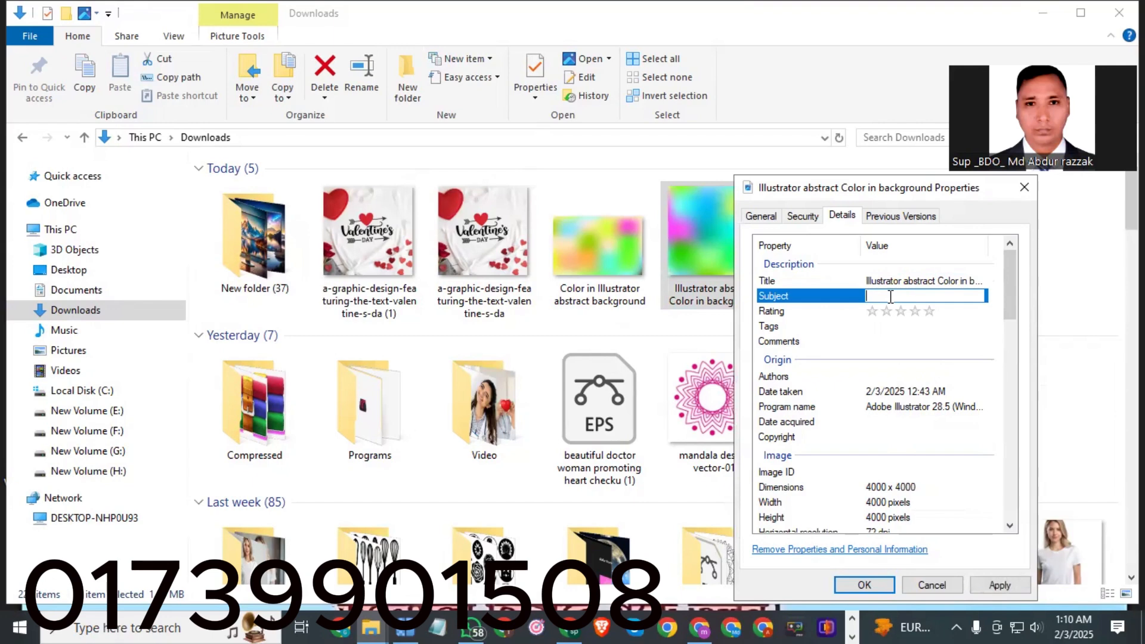
pyautogui.rightClick(889, 294)
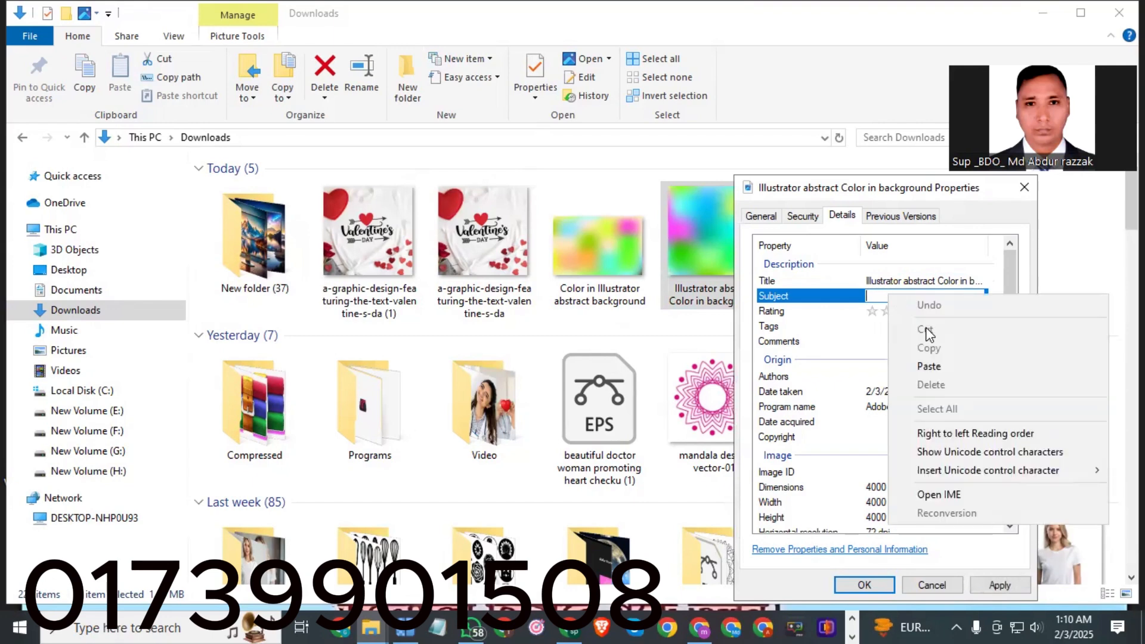
pyautogui.click(933, 365)
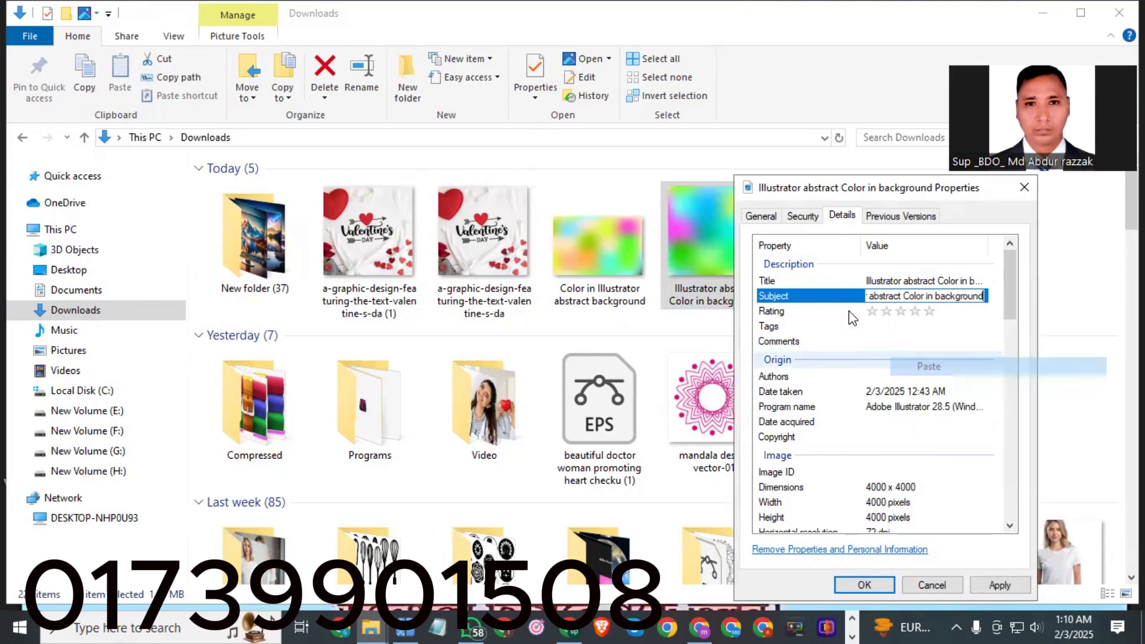
pyautogui.click(917, 312)
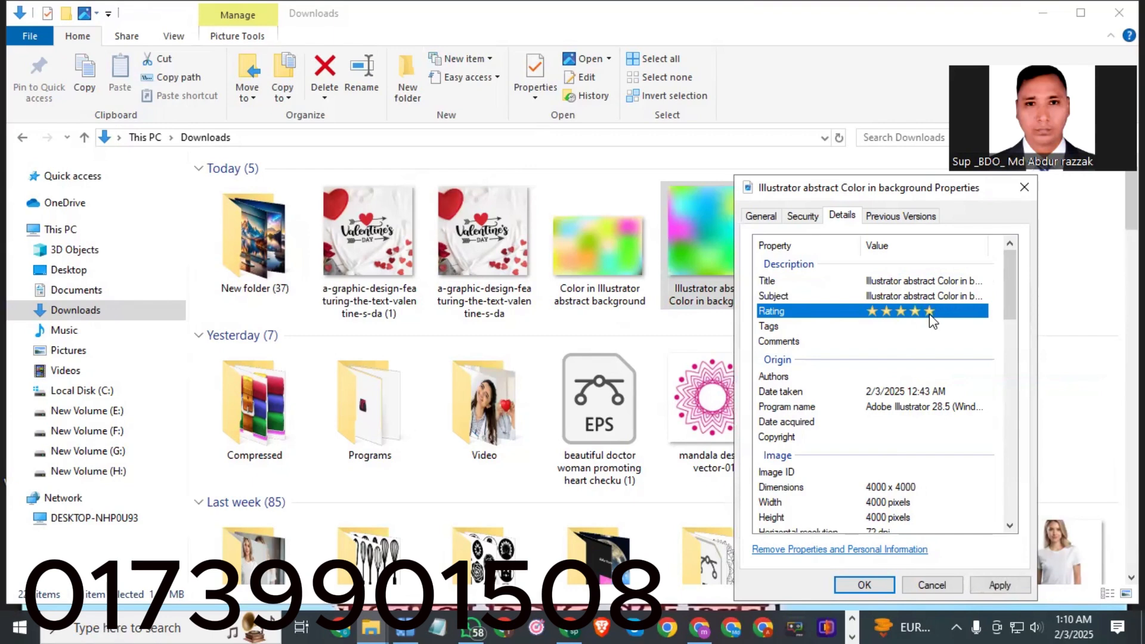
pyautogui.click(914, 326)
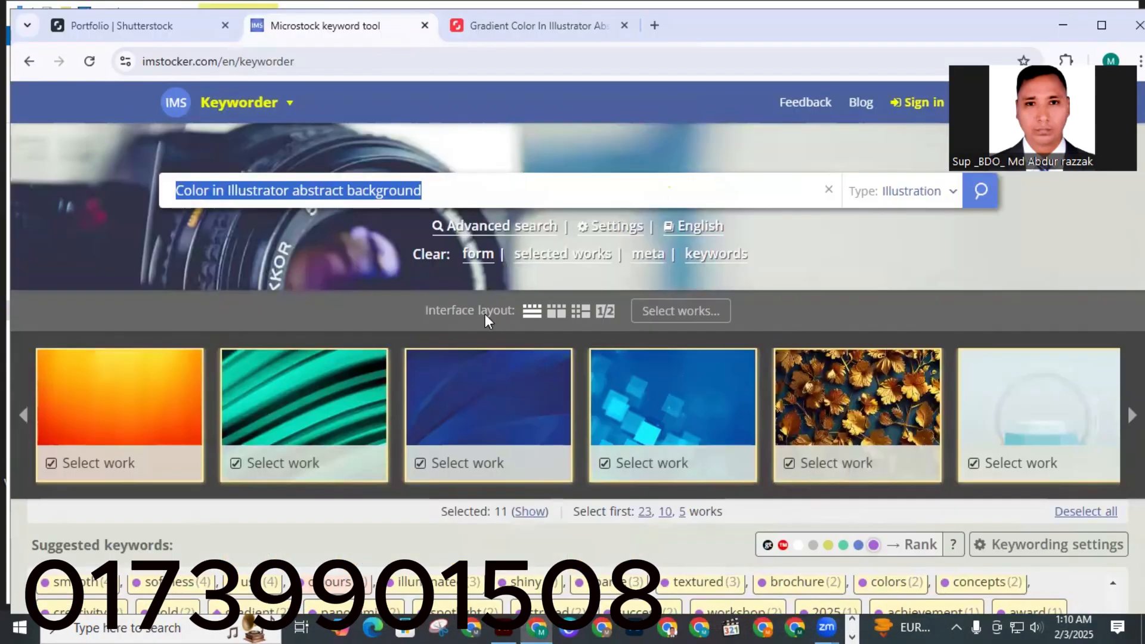
# Deselect the top 50 suggested keywords in the keyword tool, emptying your keywords list.
pyautogui.scroll(-7, 485, 316)
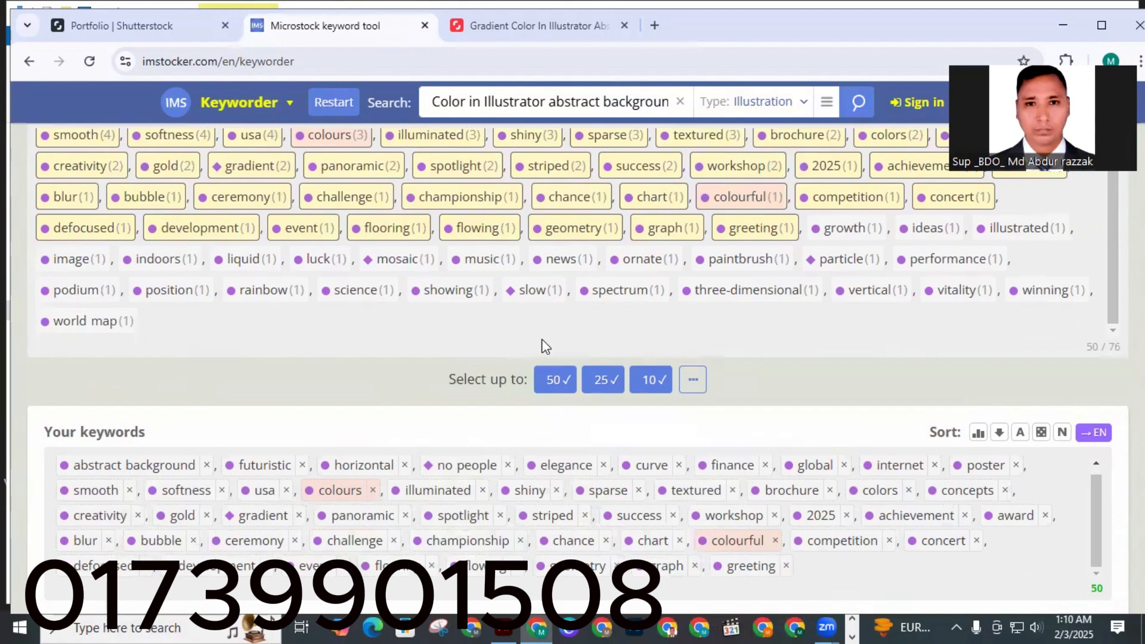
pyautogui.scroll(2, 546, 349)
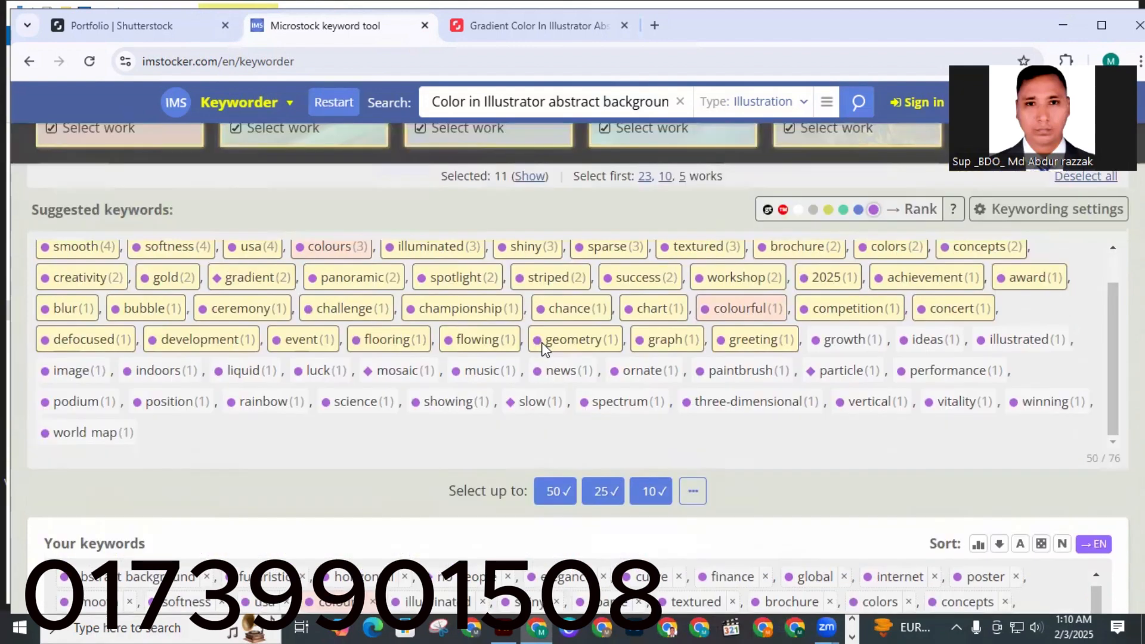
pyautogui.click(559, 491)
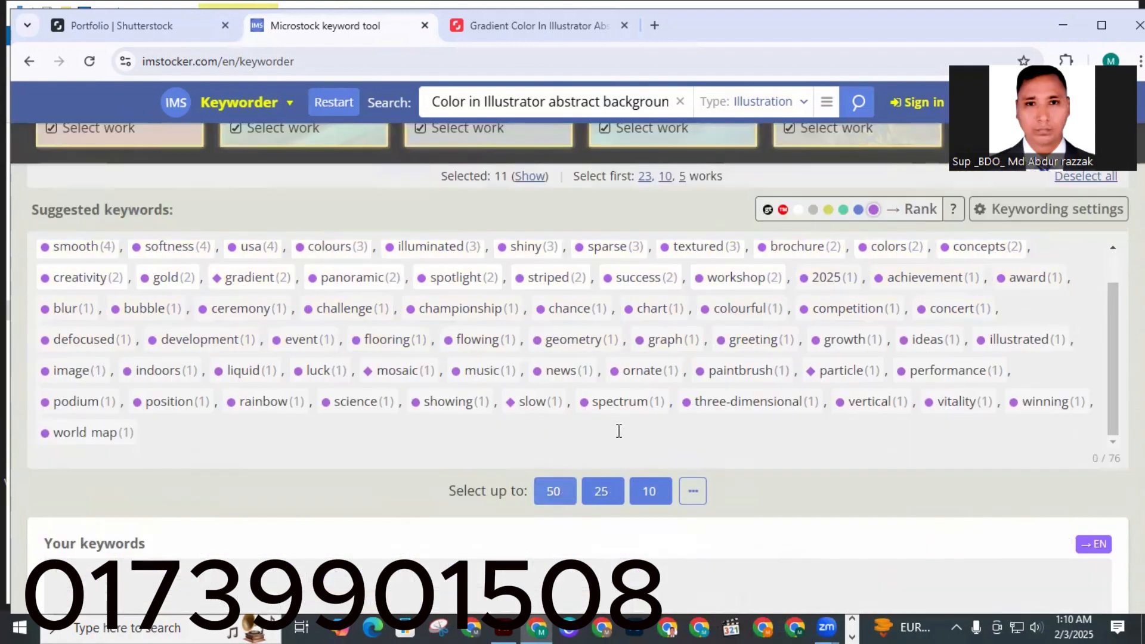
# Enable another keyword colour group, select the top 50 suggested keywords and copy them to the clipboard.
pyautogui.click(858, 211)
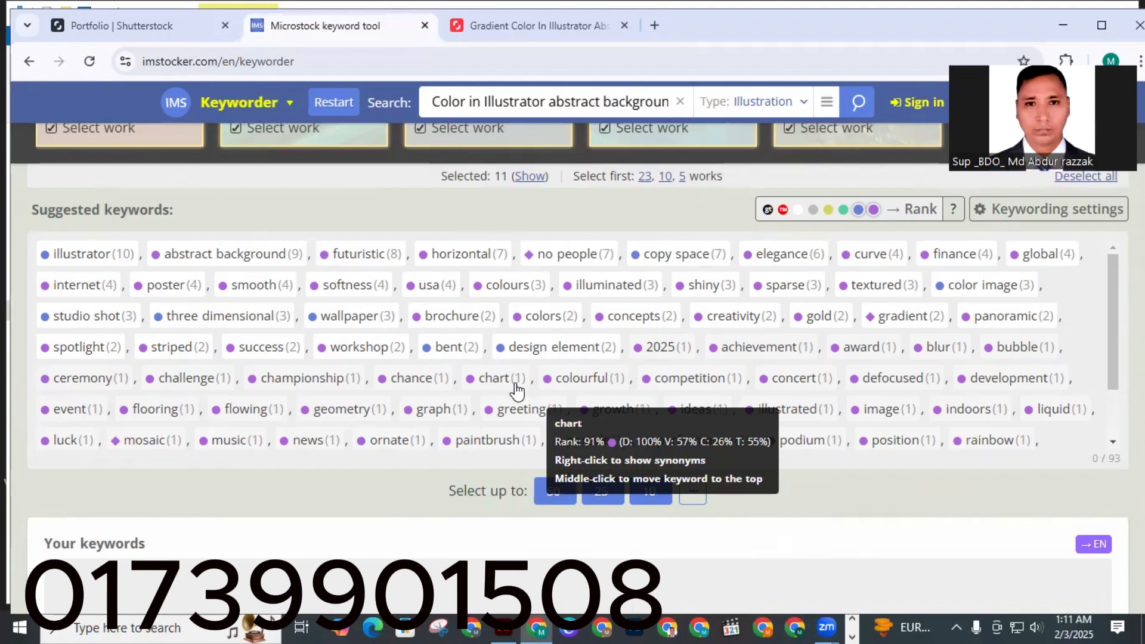
pyautogui.moveTo(380, 262)
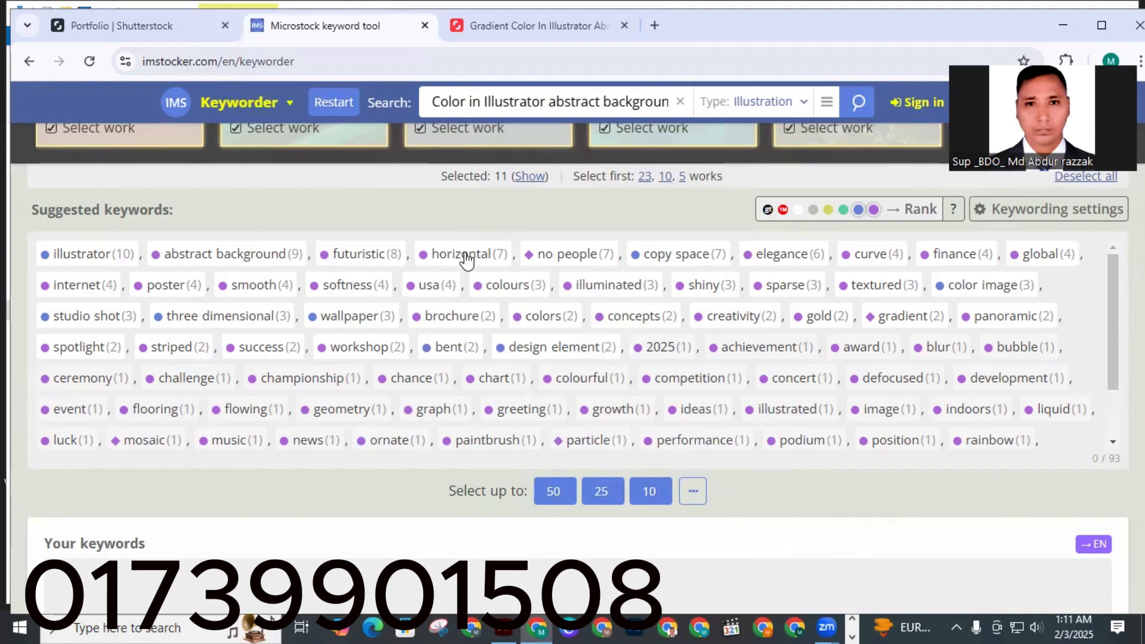
pyautogui.moveTo(467, 261)
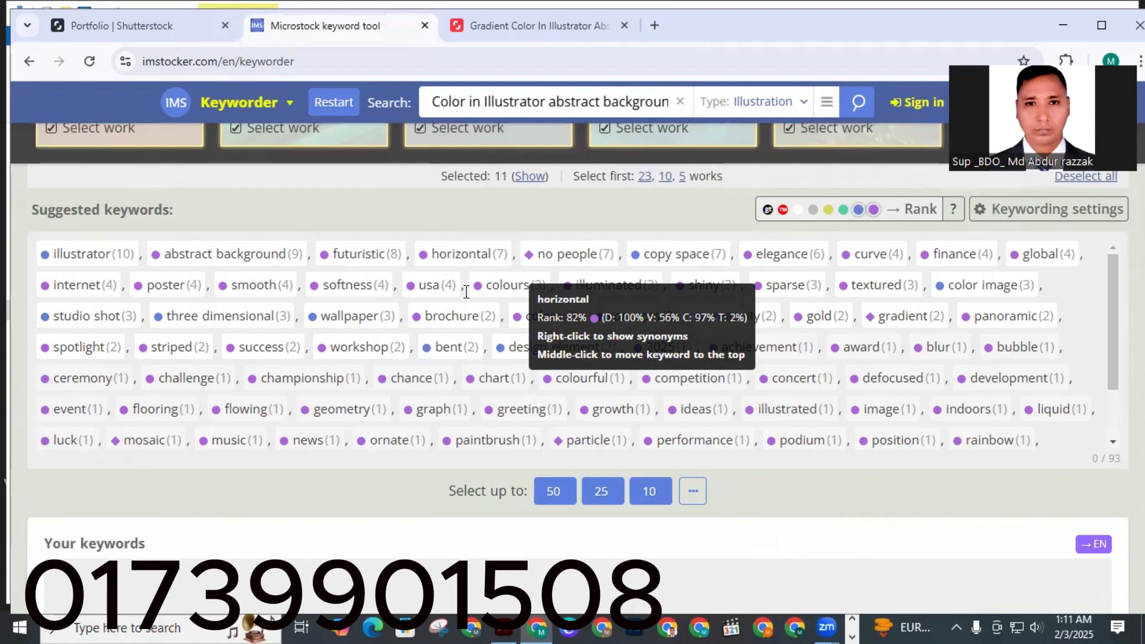
pyautogui.click(554, 491)
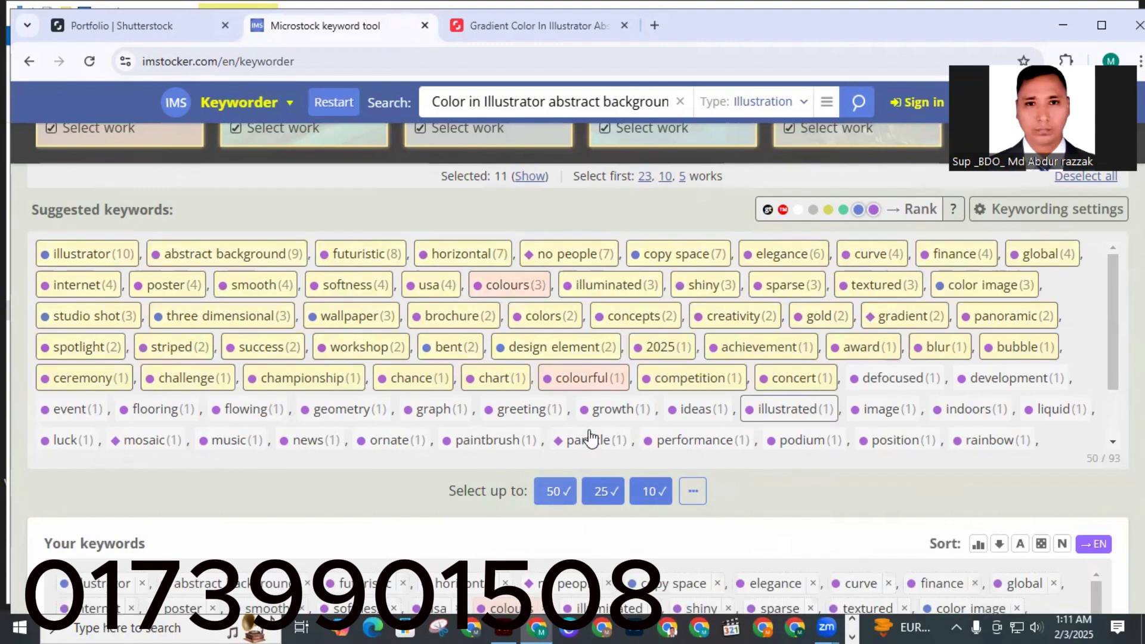
pyautogui.scroll(-4, 716, 513)
pyautogui.scroll(-3, 742, 489)
pyautogui.click(746, 515)
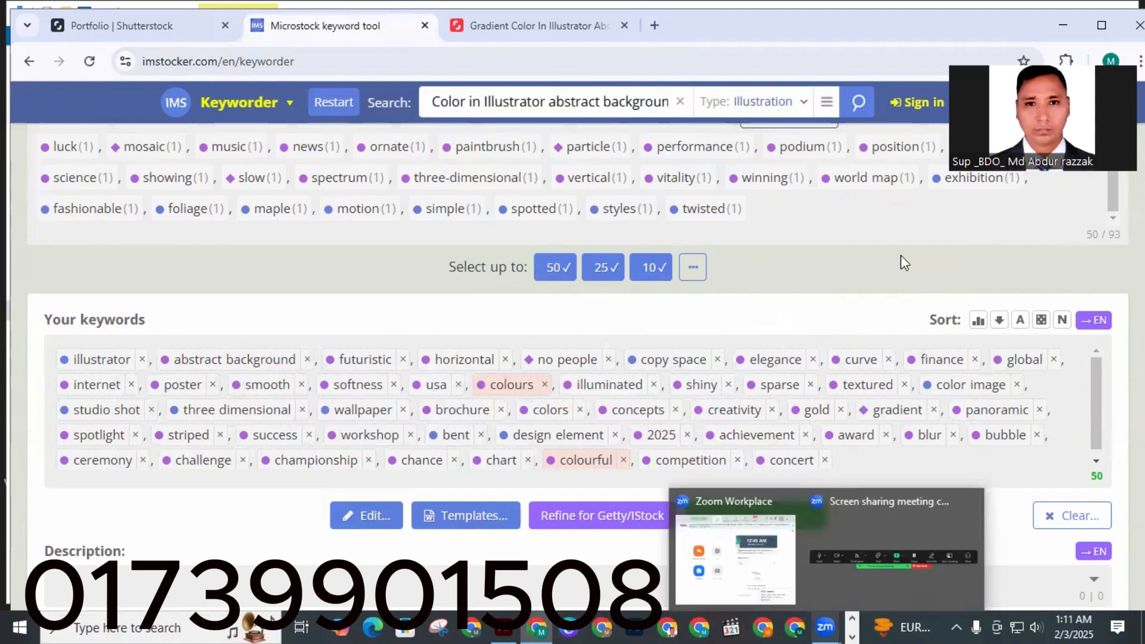
# Paste the copied keywords into the image's Tags property.
pyautogui.click(1057, 18)
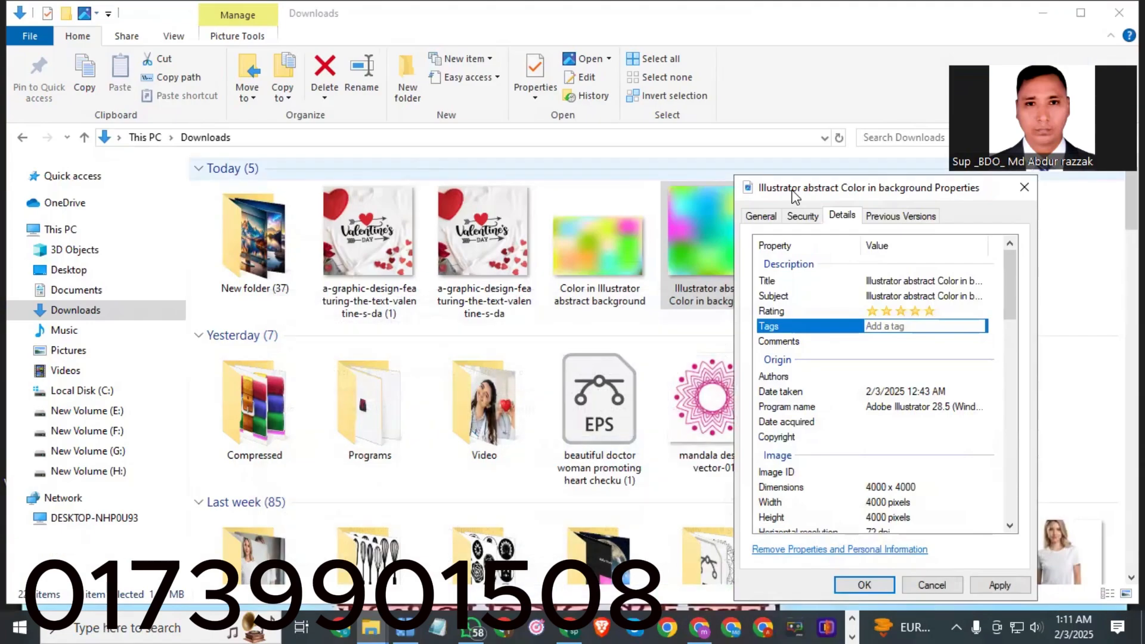
pyautogui.rightClick(913, 326)
pyautogui.click(944, 395)
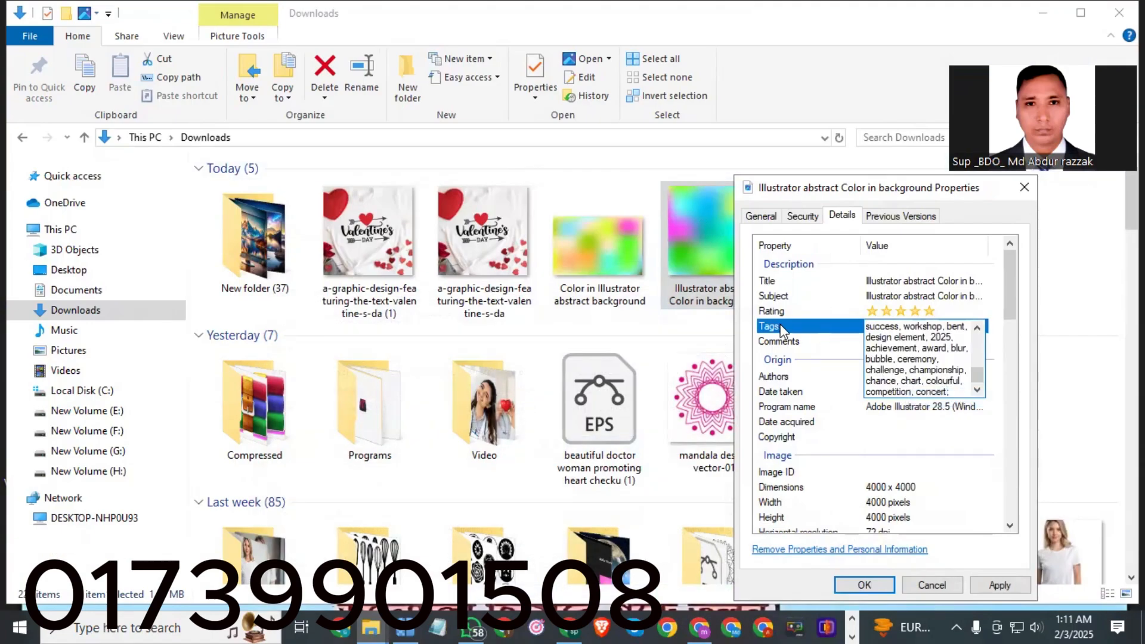
# Paste the same keywords into Comments, reapply the five-star rating and save the properties.
pyautogui.click(877, 342)
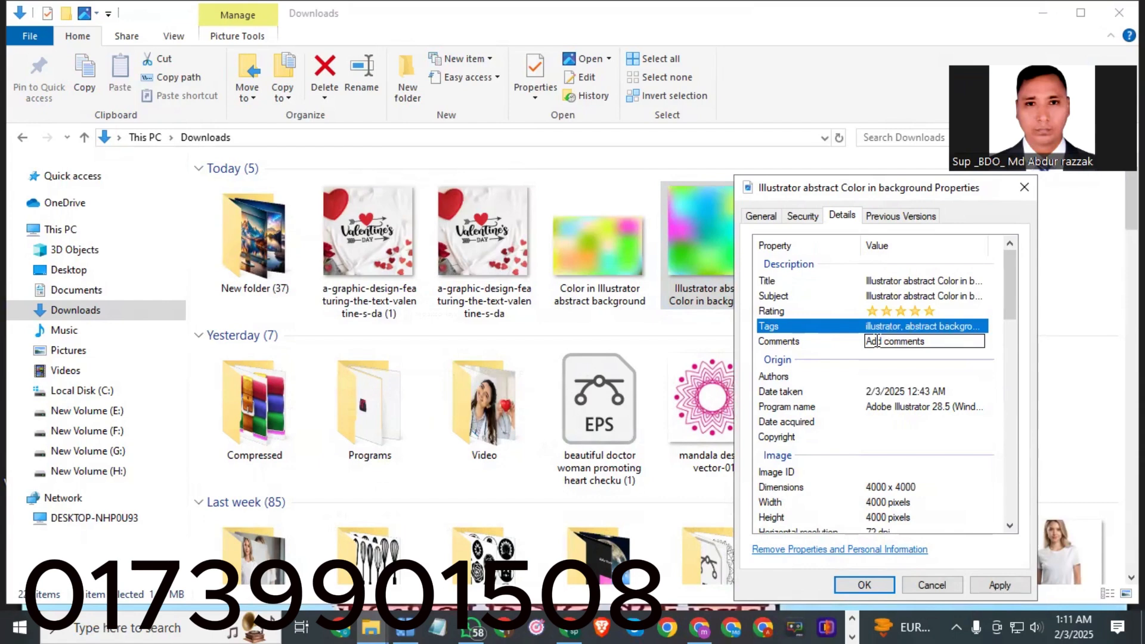
pyautogui.rightClick(883, 345)
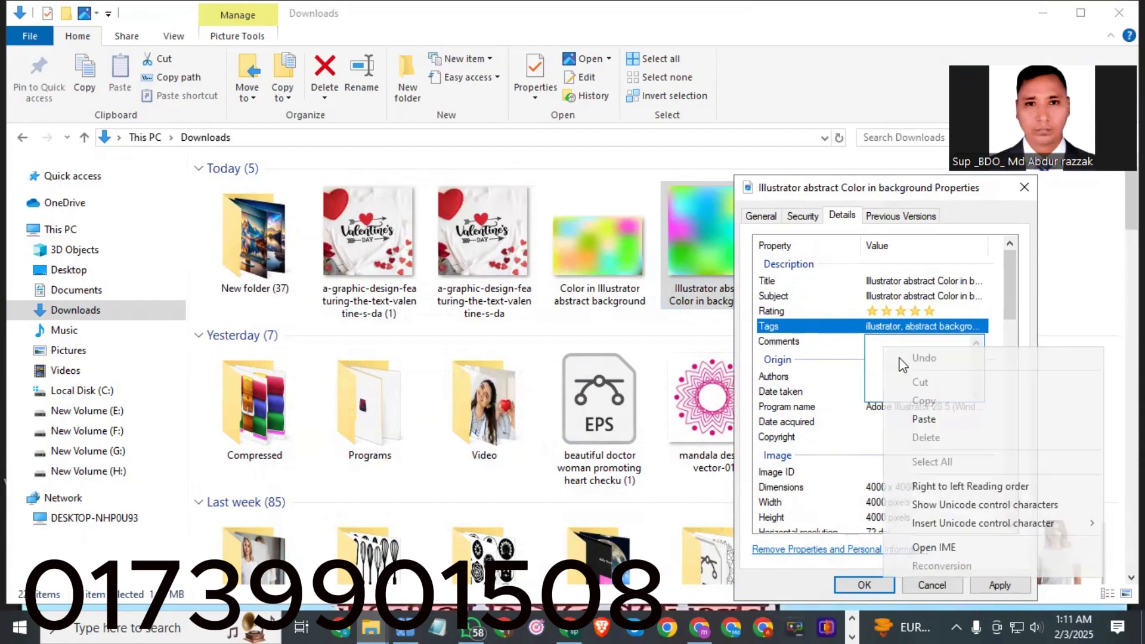
pyautogui.click(924, 420)
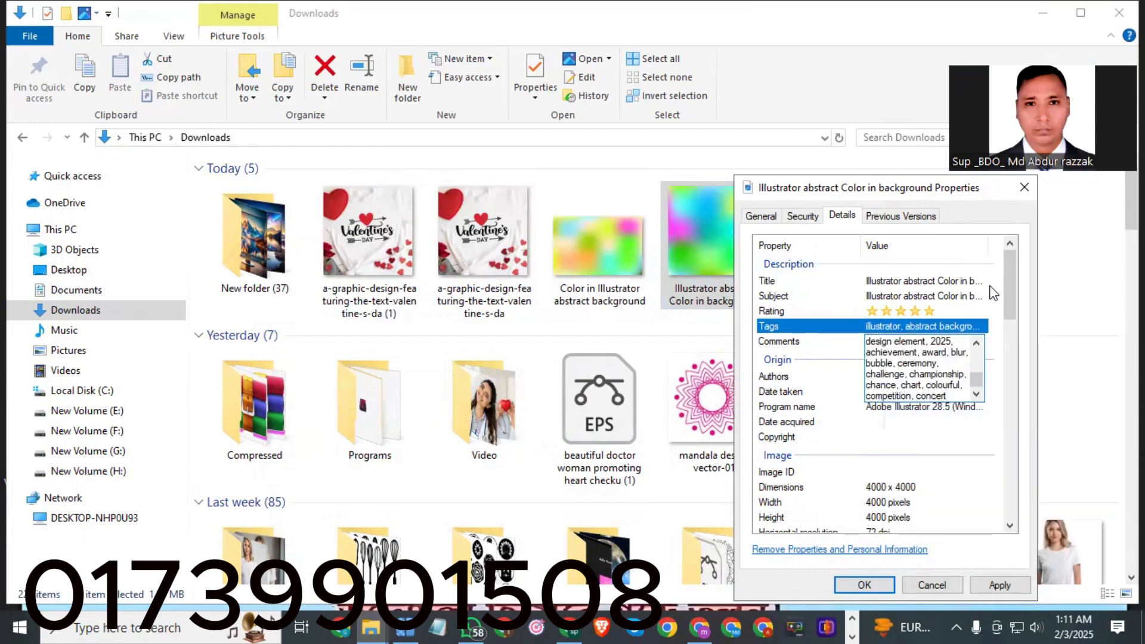
pyautogui.click(834, 343)
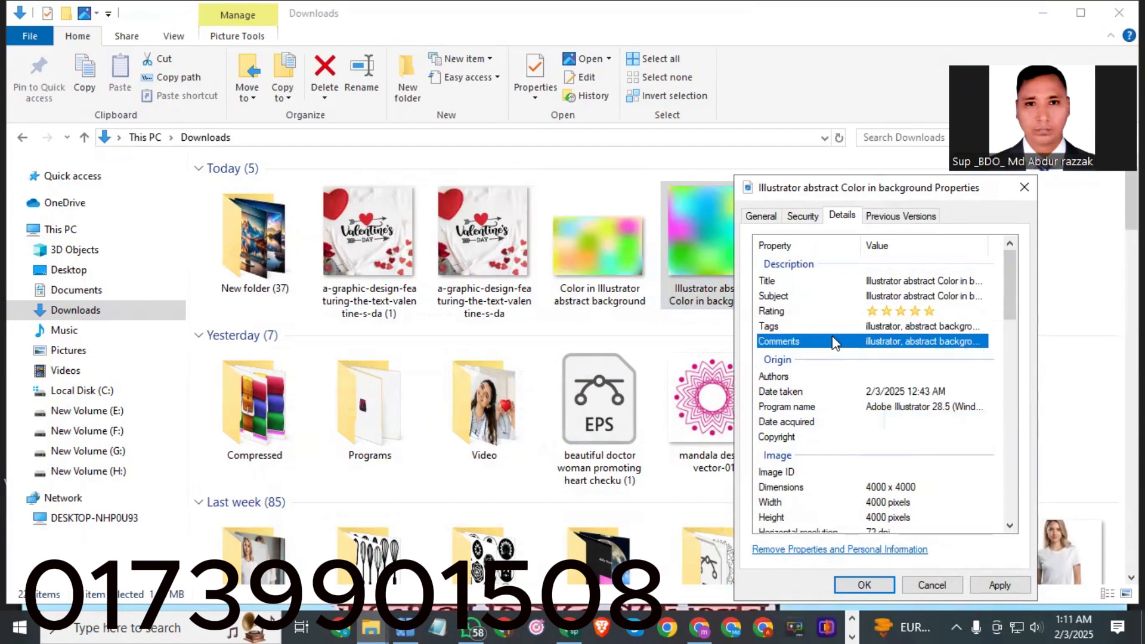
pyautogui.click(929, 312)
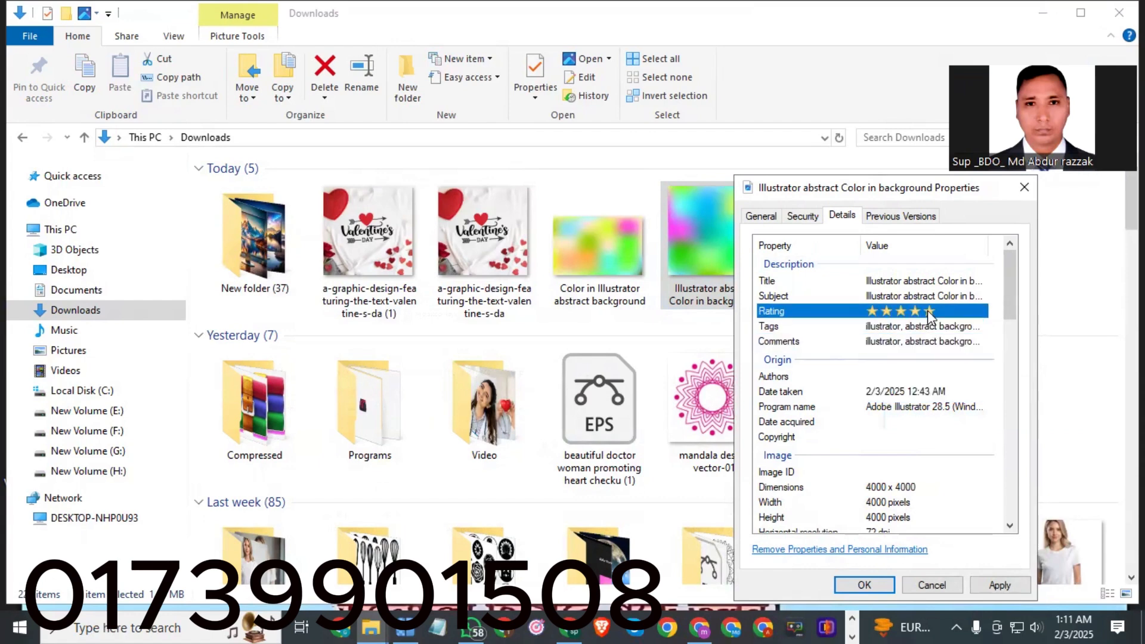
pyautogui.scroll(-2, 928, 334)
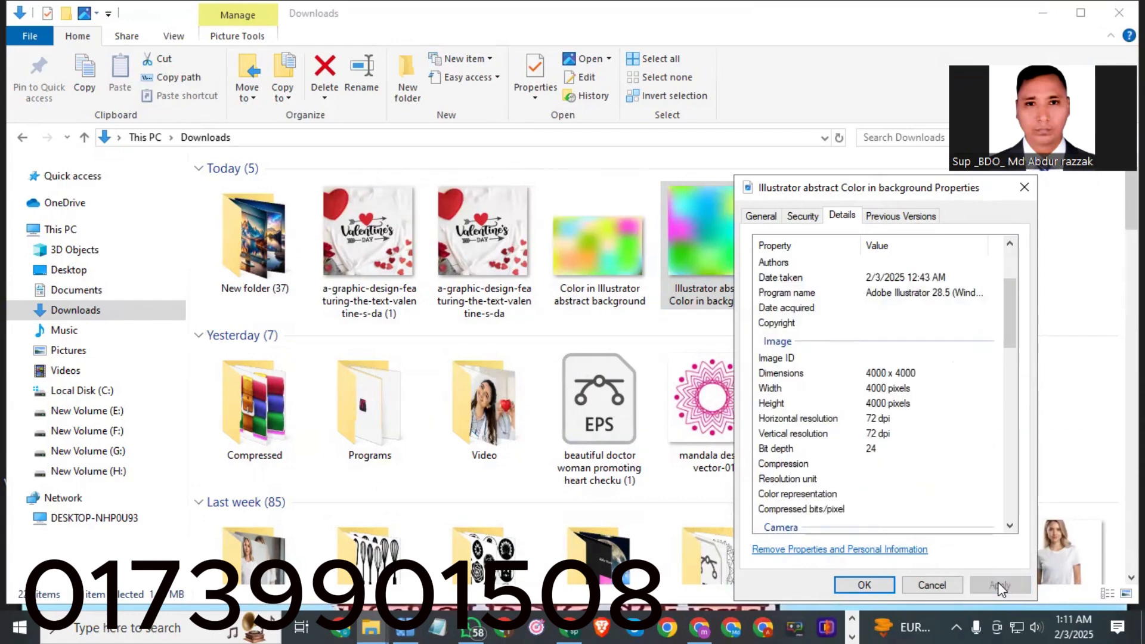
pyautogui.scroll(2, 949, 433)
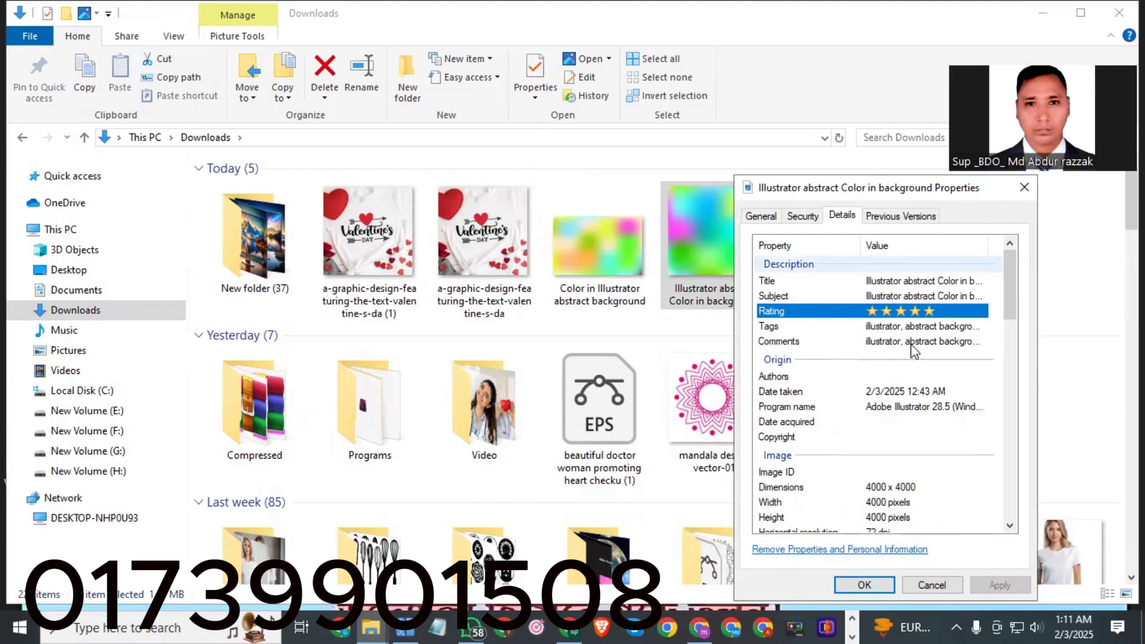
pyautogui.click(866, 585)
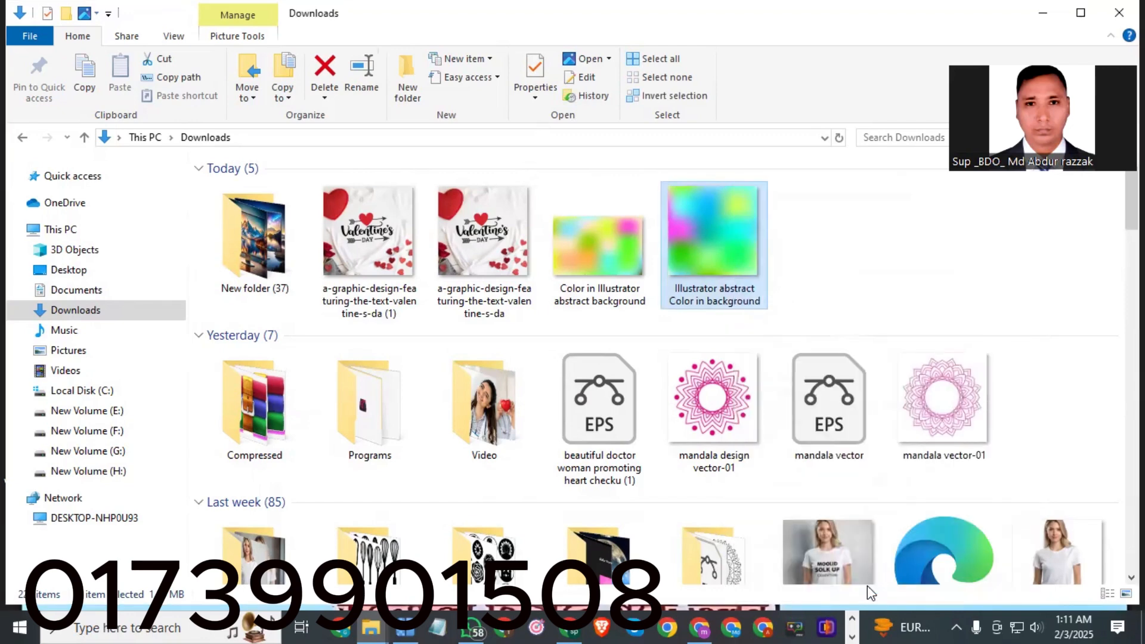
# Upload both abstract background JPEGs, 'Illustrator abstract Color in background' and 'Color in Illustrator abstract background', to the Shutterstock contributor portfolio.
pyautogui.click(799, 259)
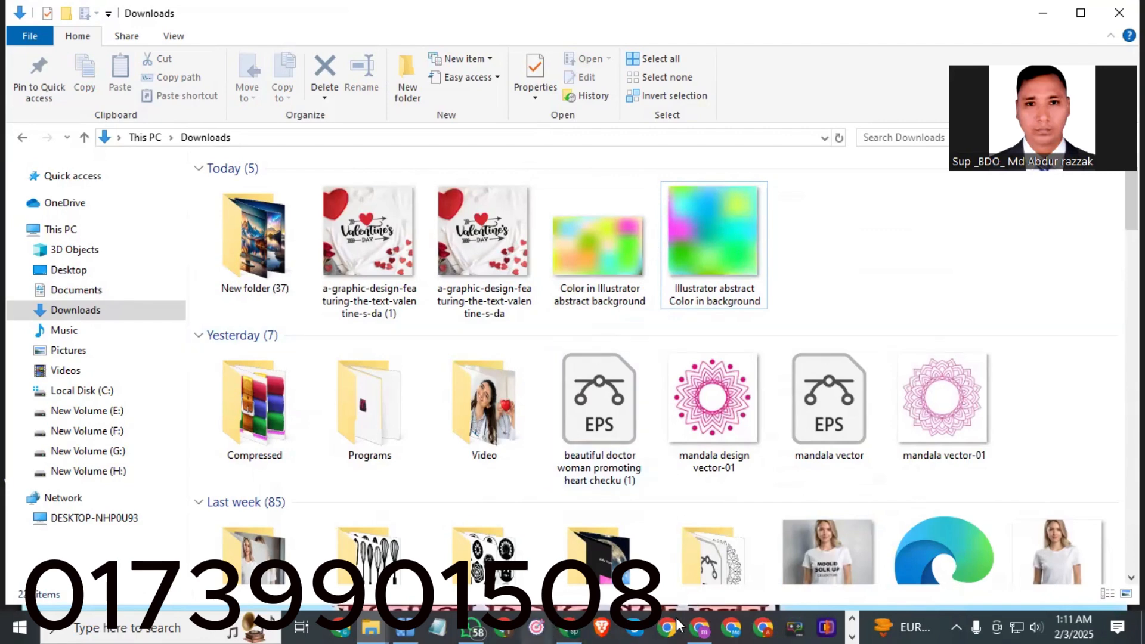
pyautogui.click(852, 638)
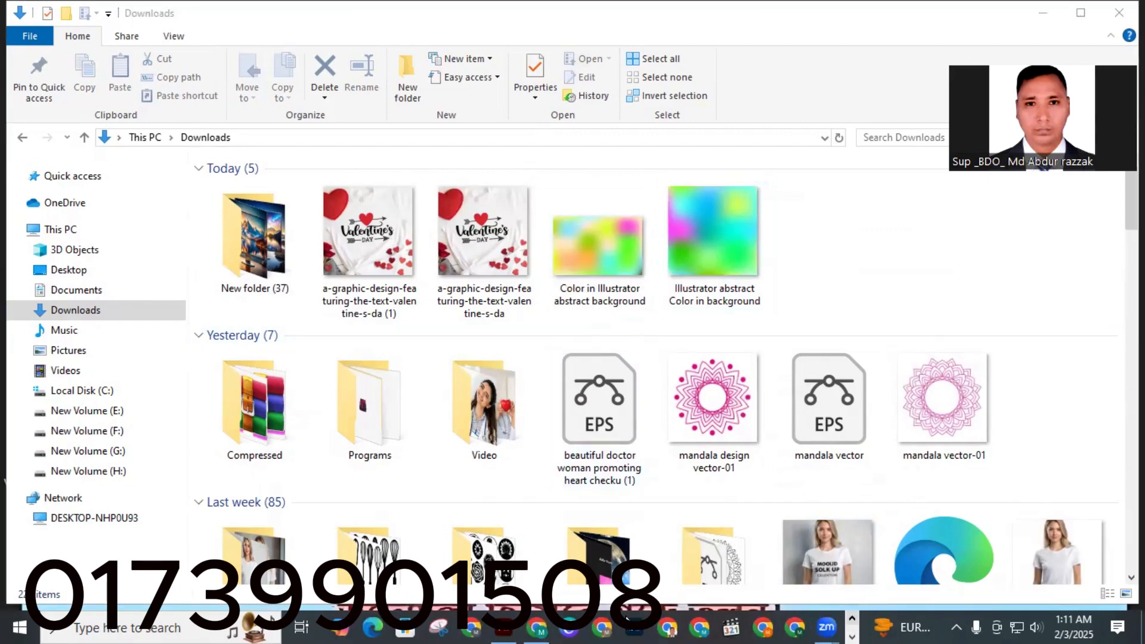
pyautogui.click(539, 625)
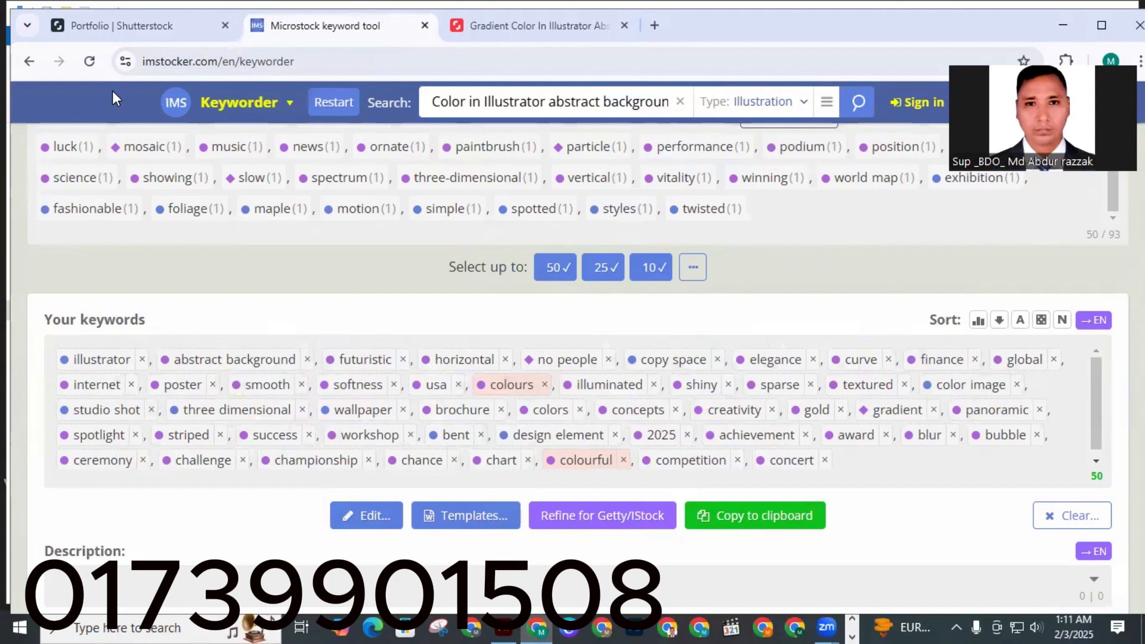
pyautogui.click(134, 23)
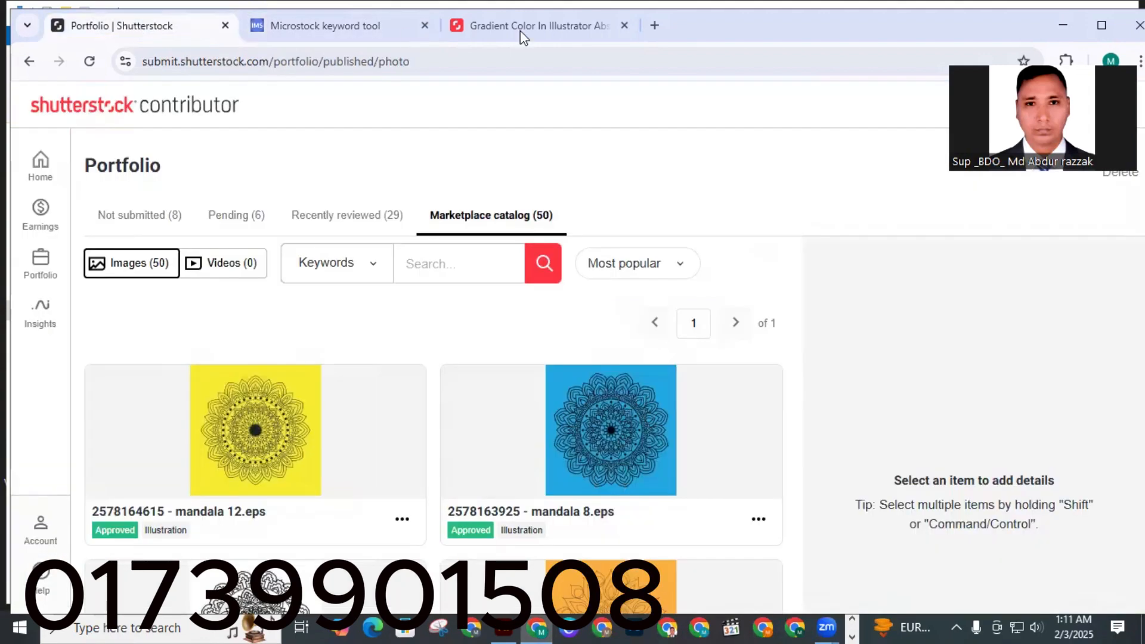
pyautogui.doubleClick(749, 12)
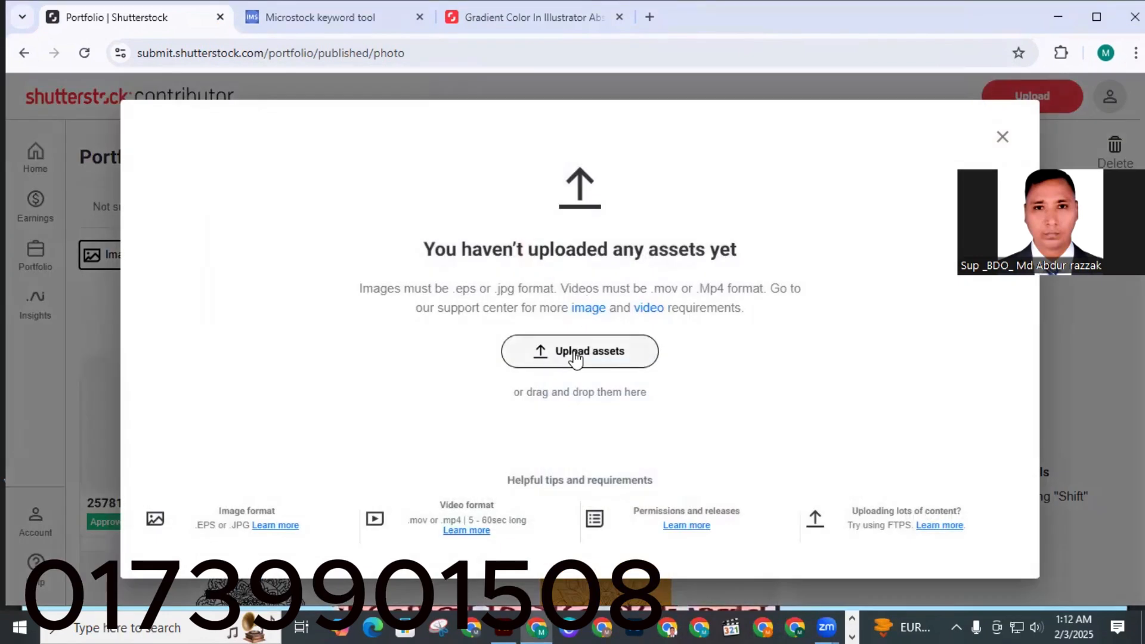
pyautogui.click(574, 351)
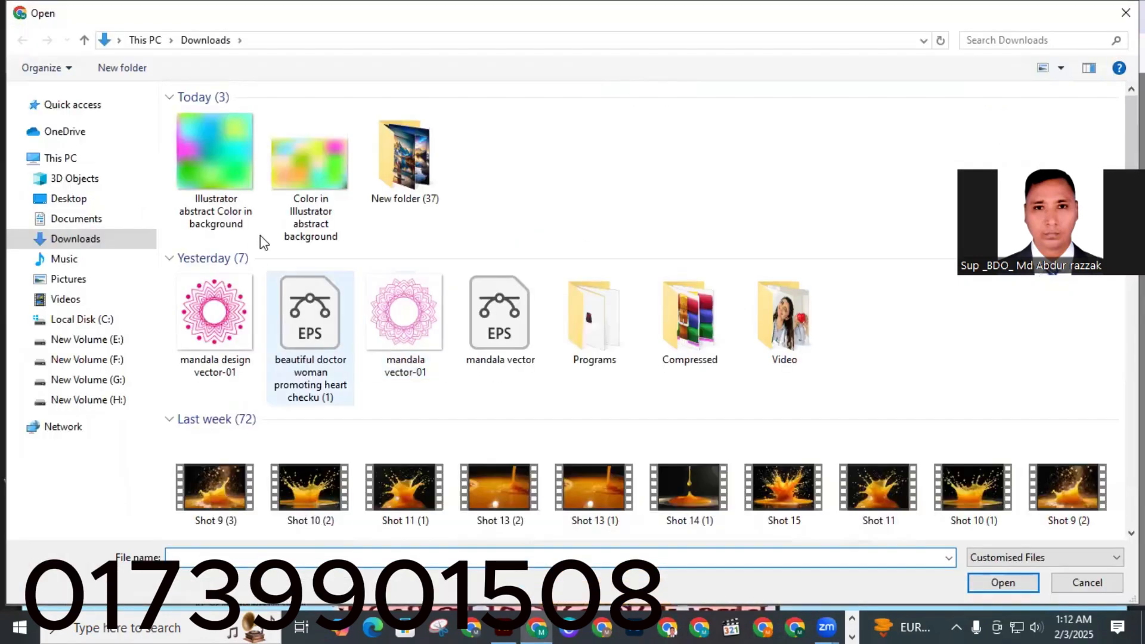
pyautogui.click(221, 185)
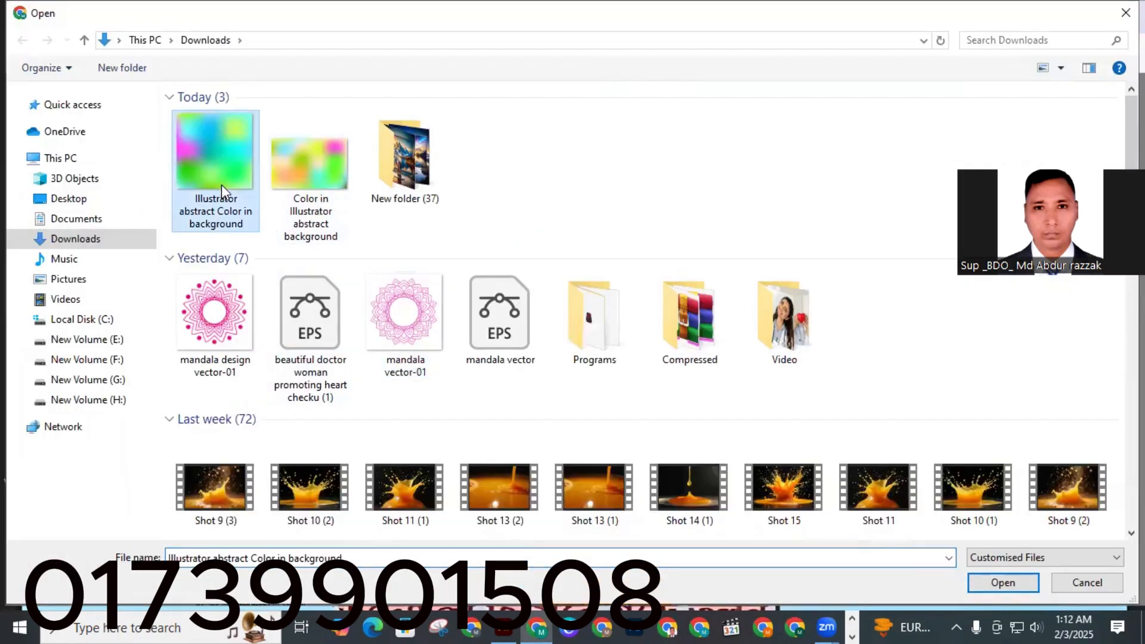
pyautogui.keyDown('ctrl'); pyautogui.click(297, 178); pyautogui.keyUp('ctrl')
pyautogui.click(1013, 586)
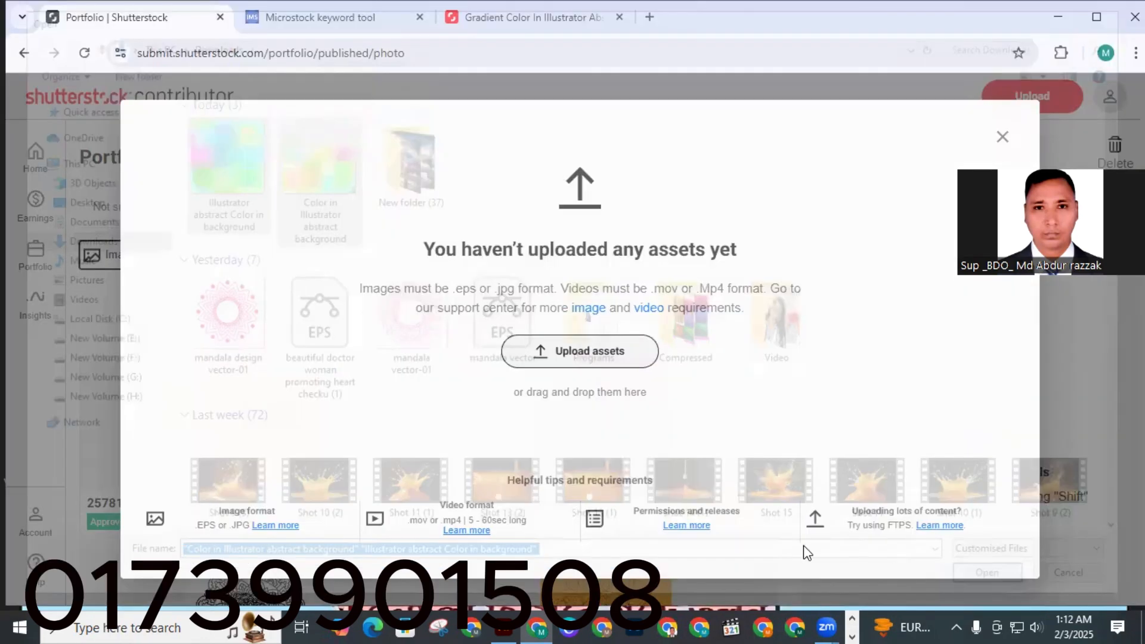
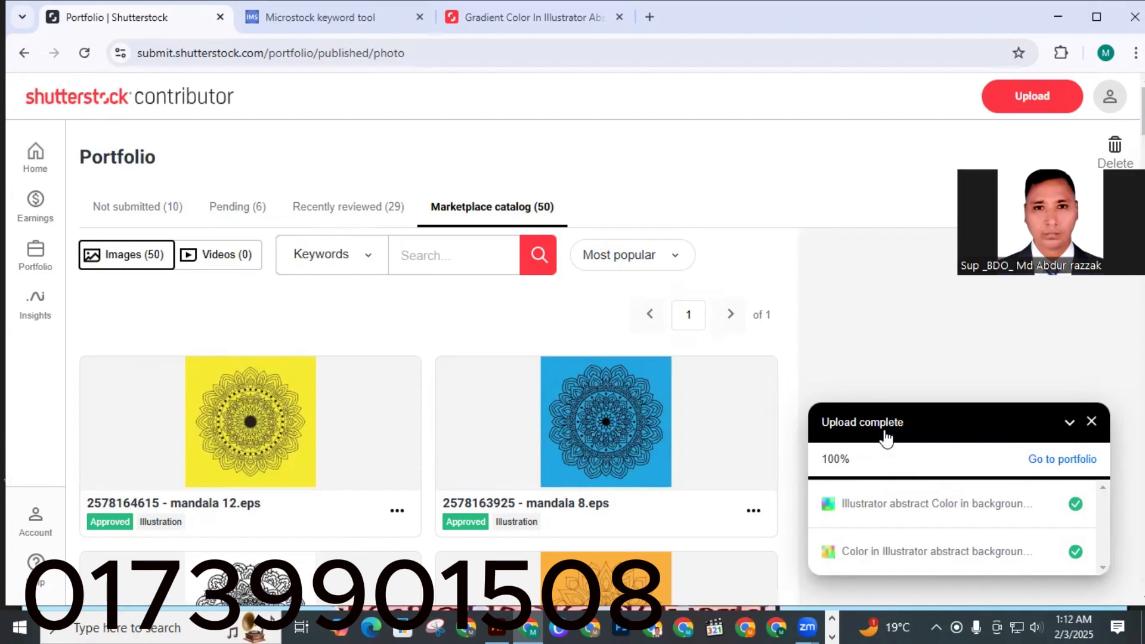
# Open the not-submitted images and select 'Color in Illustrator abstract background.jpg' to edit its details.
pyautogui.click(1068, 466)
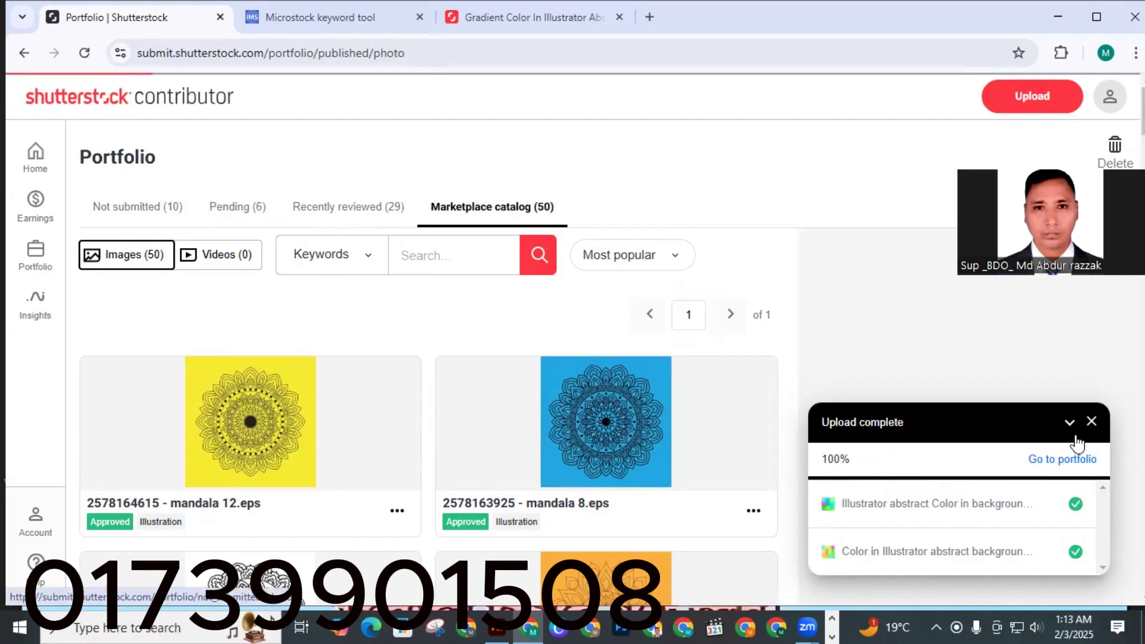
pyautogui.click(1092, 425)
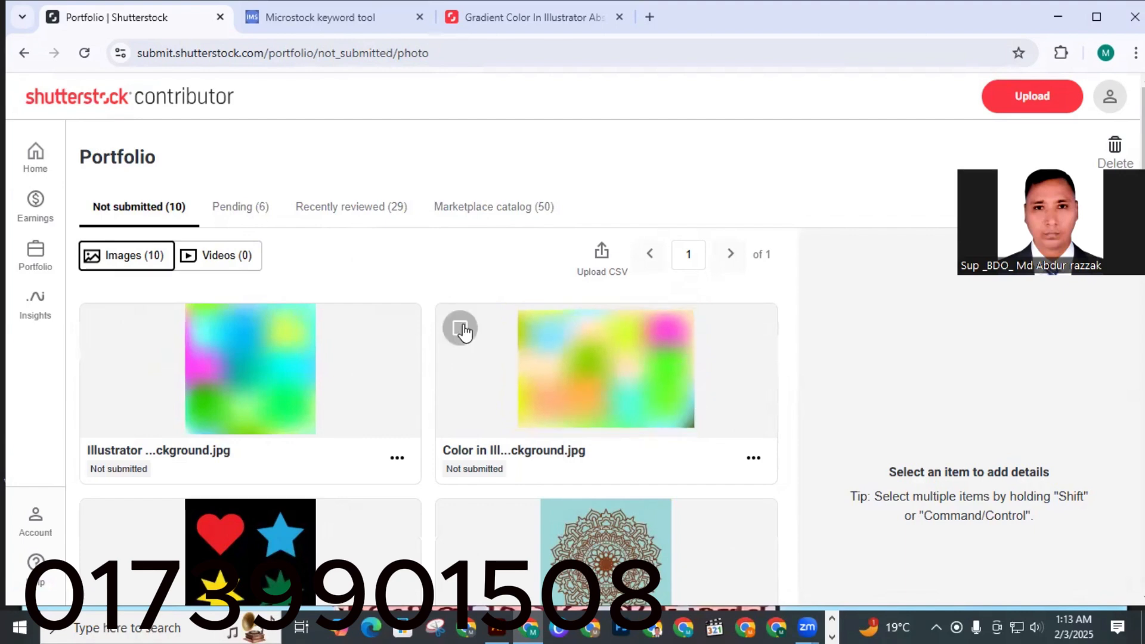
pyautogui.click(462, 329)
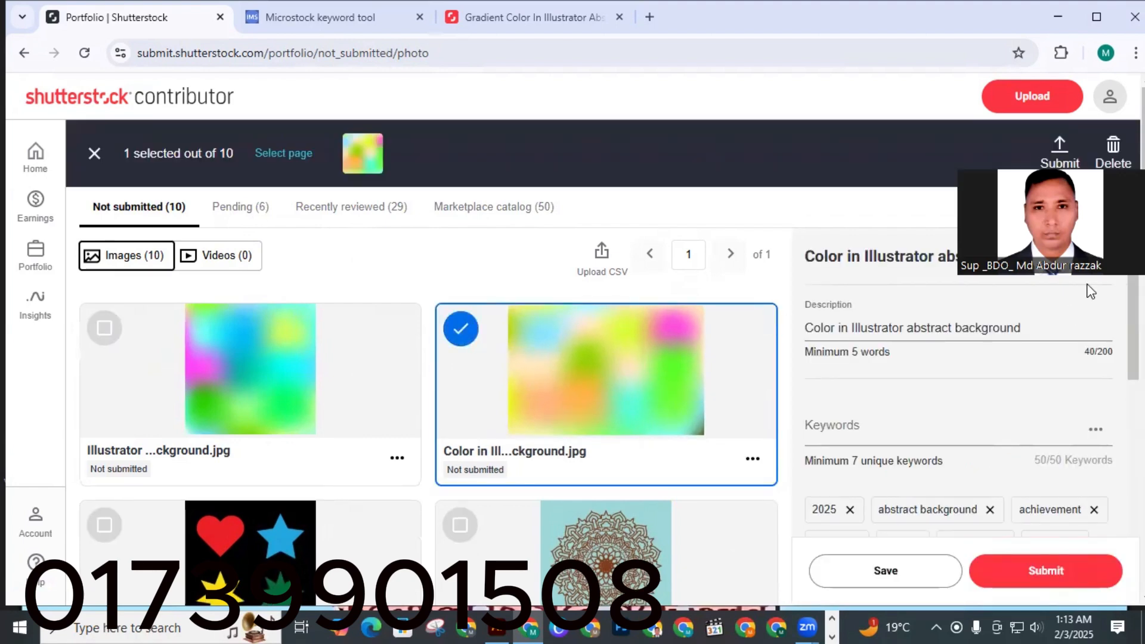
pyautogui.click(847, 329)
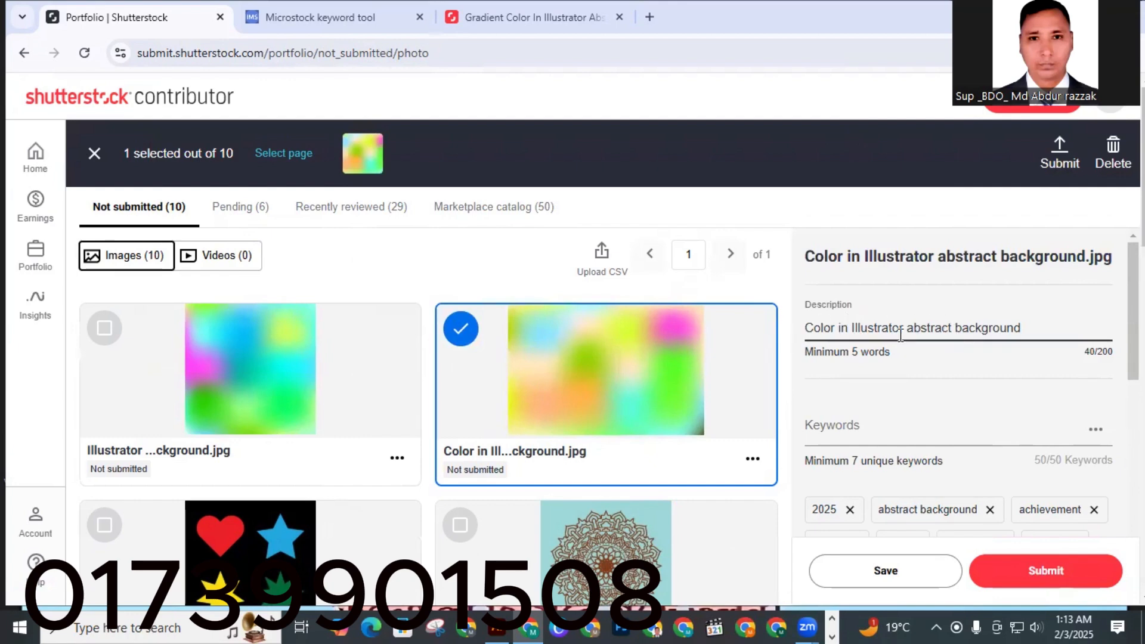
pyautogui.scroll(-4, 867, 395)
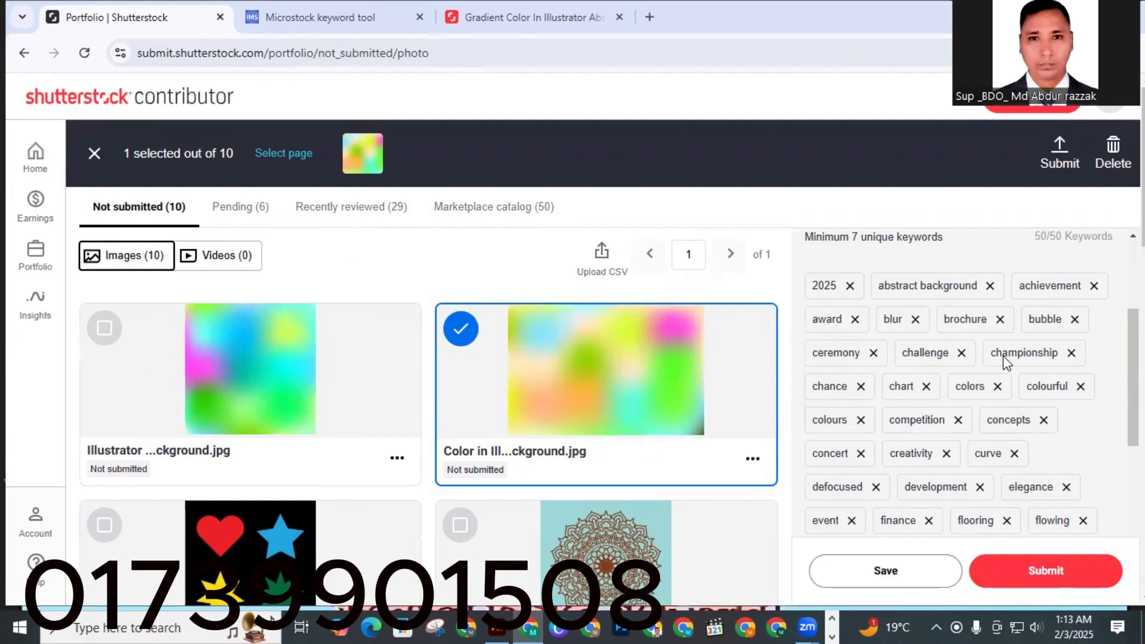
pyautogui.scroll(2, 1019, 360)
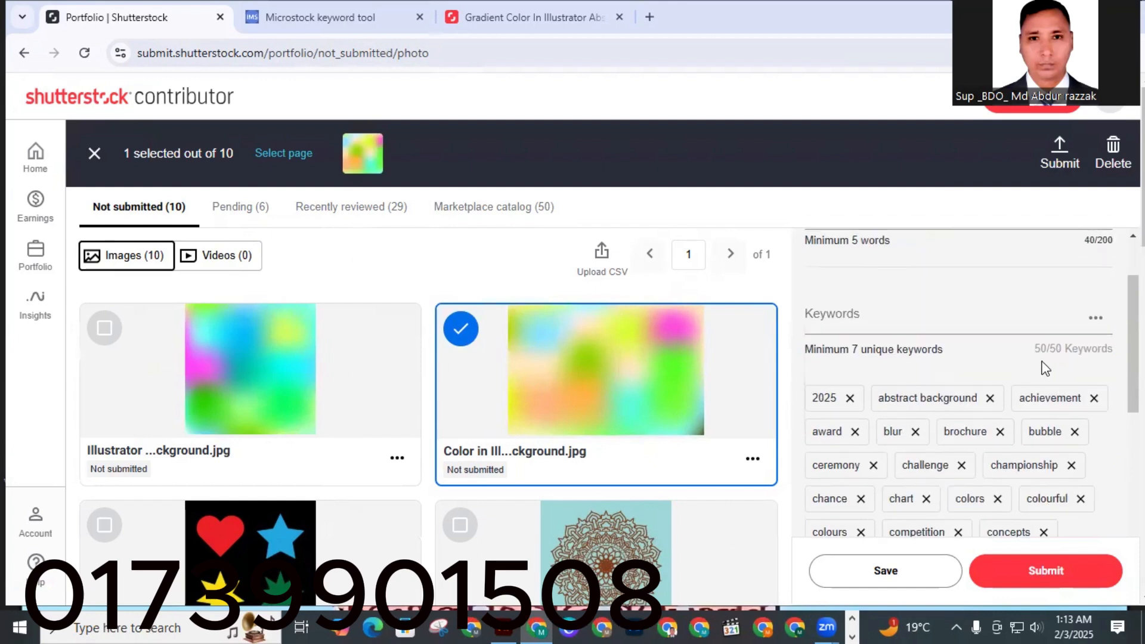
pyautogui.scroll(-10, 908, 405)
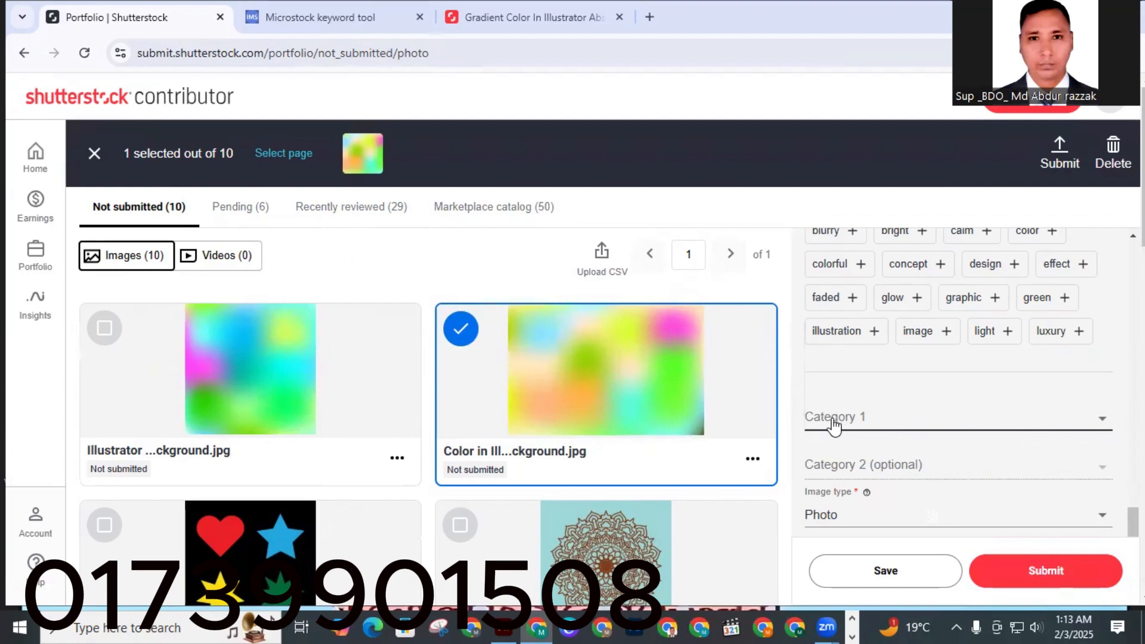
# Set the image's Category 1 to Backgrounds/Textures and Category 2 to Arts.
pyautogui.click(833, 423)
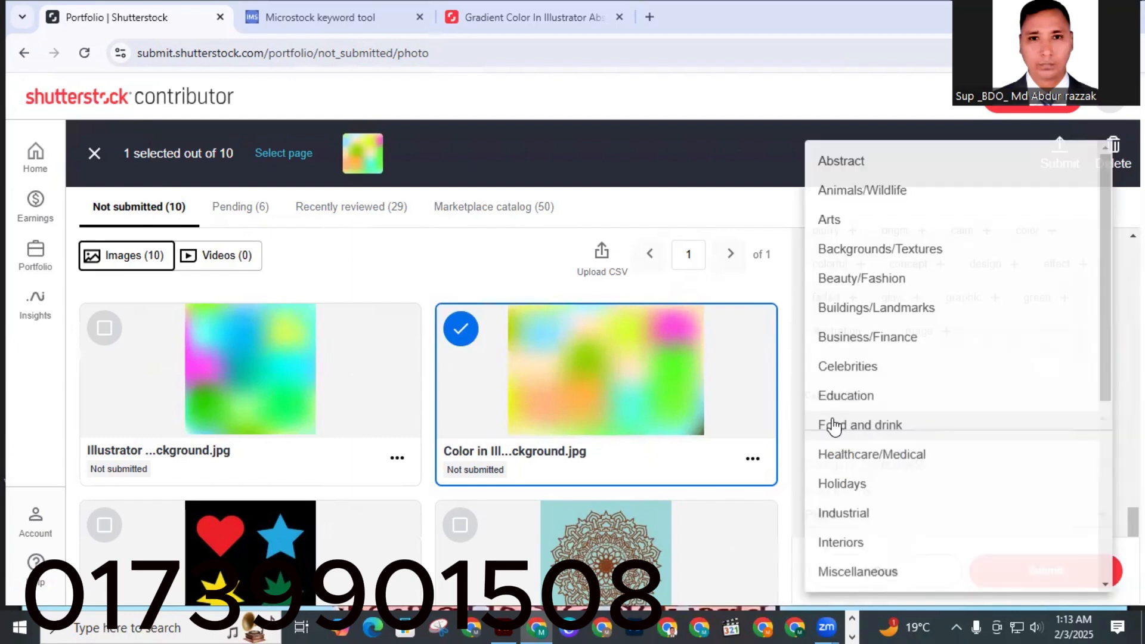
pyautogui.click(853, 250)
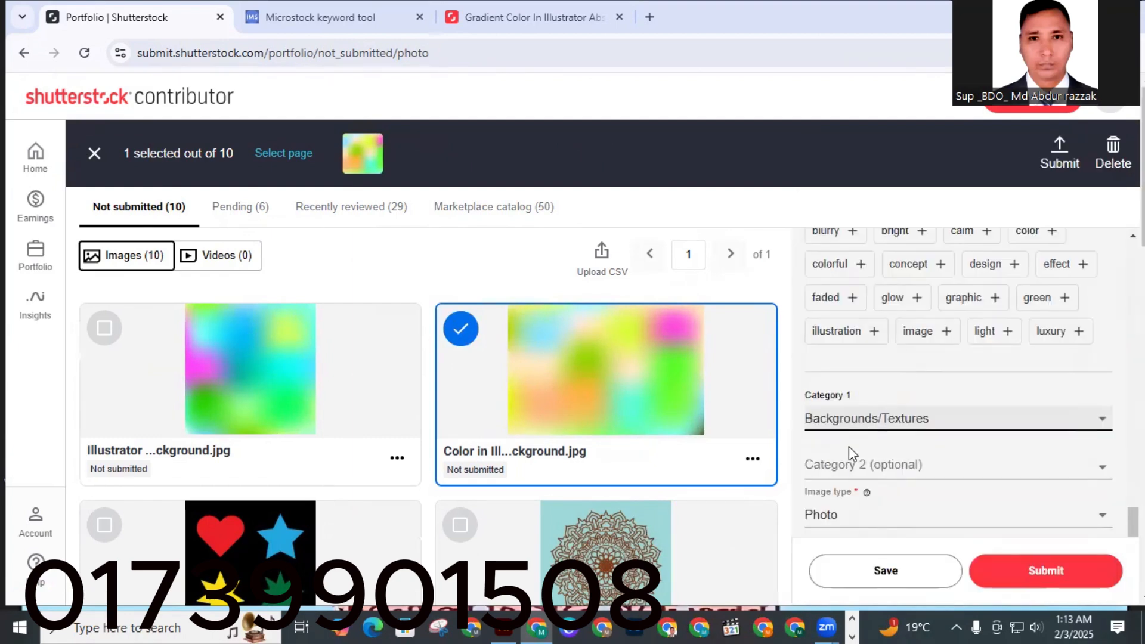
pyautogui.click(826, 471)
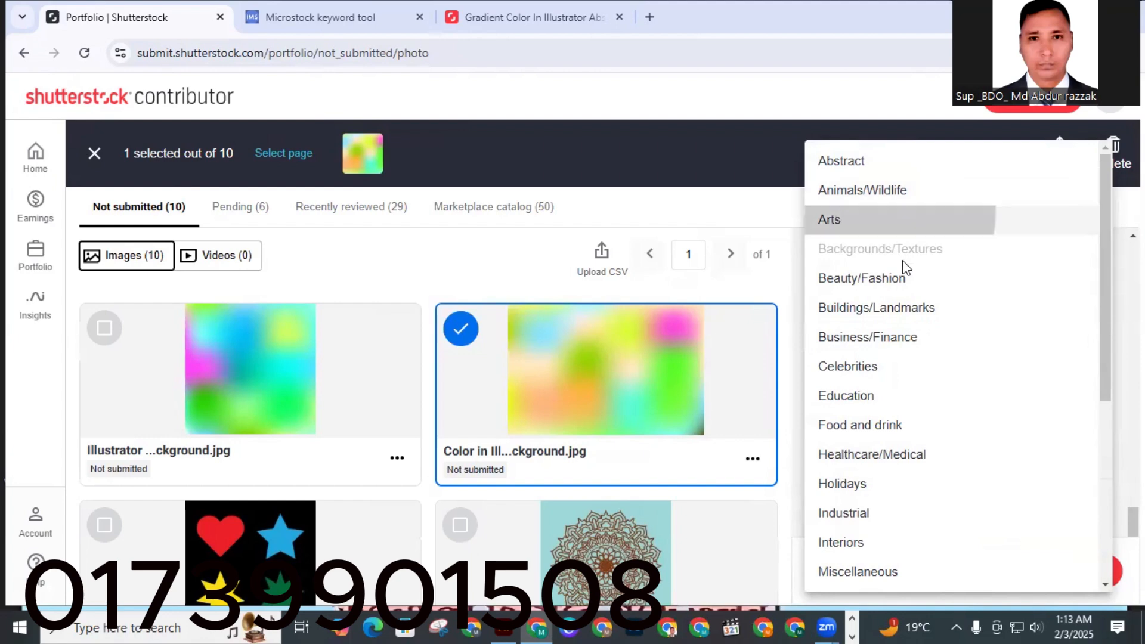
pyautogui.click(835, 219)
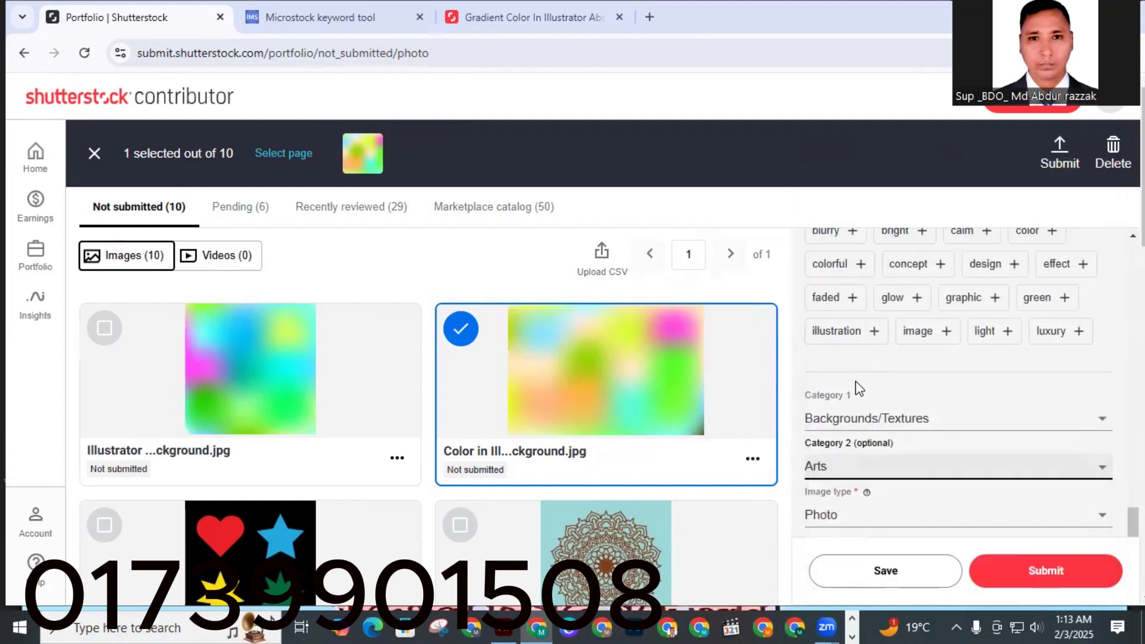
# Set the image type to Illustration.
pyautogui.scroll(-2, 848, 417)
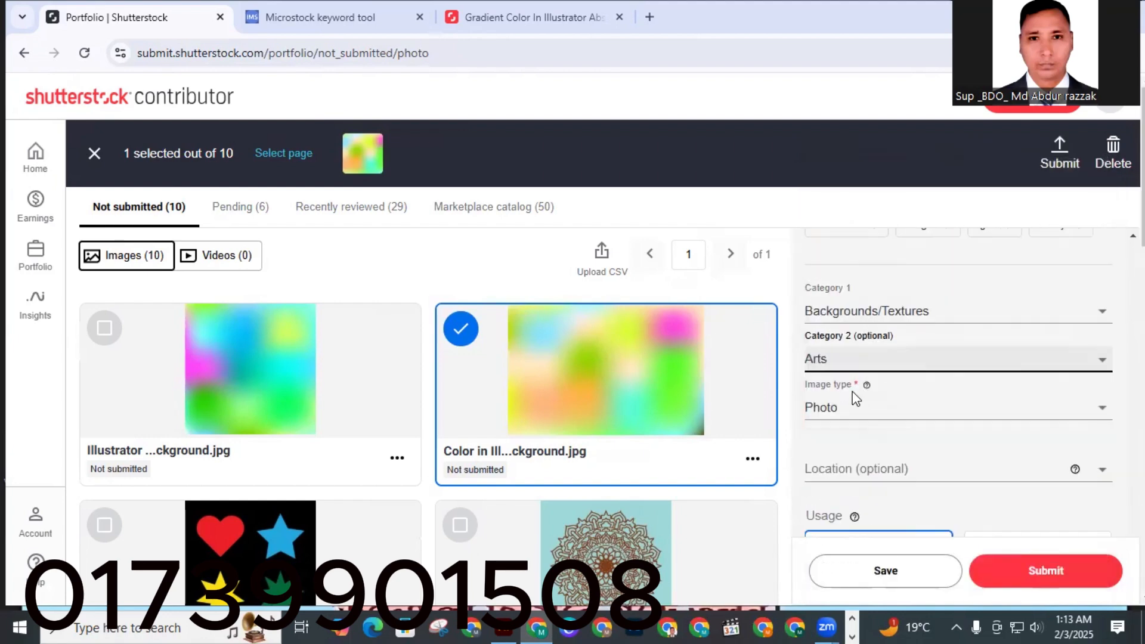
pyautogui.click(819, 415)
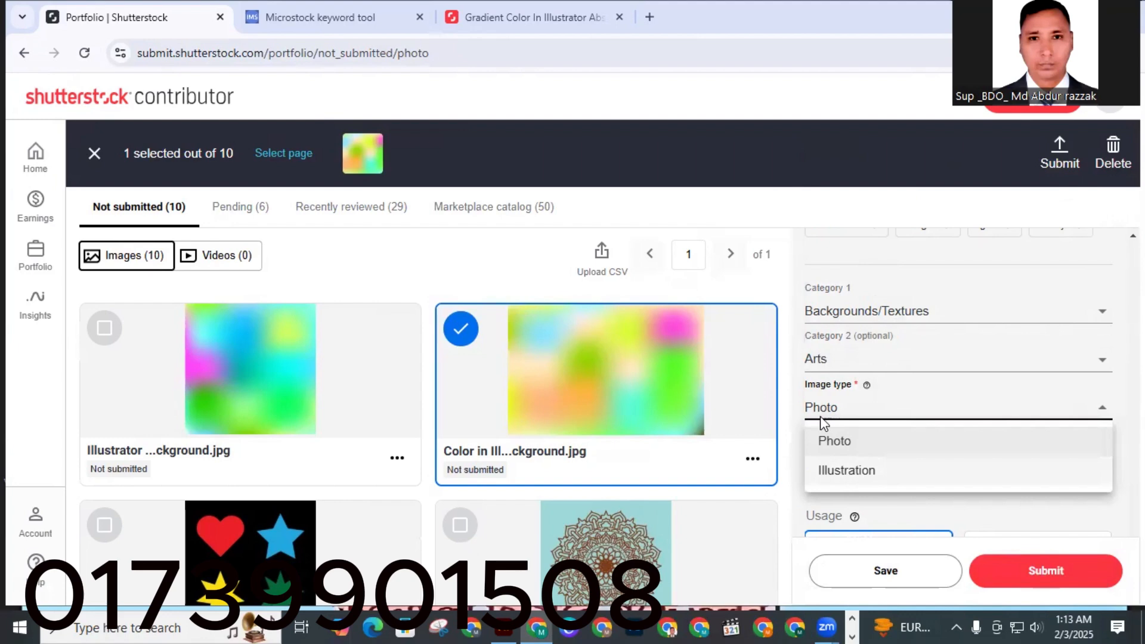
pyautogui.click(858, 473)
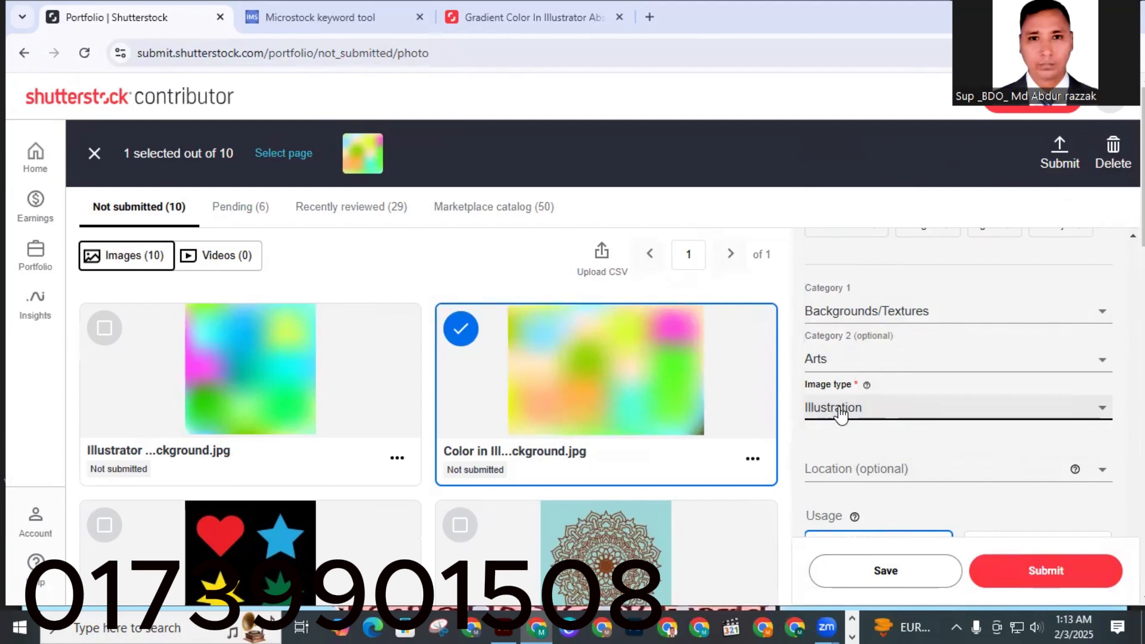
# Save the image's details and submit it for review.
pyautogui.scroll(-2, 838, 430)
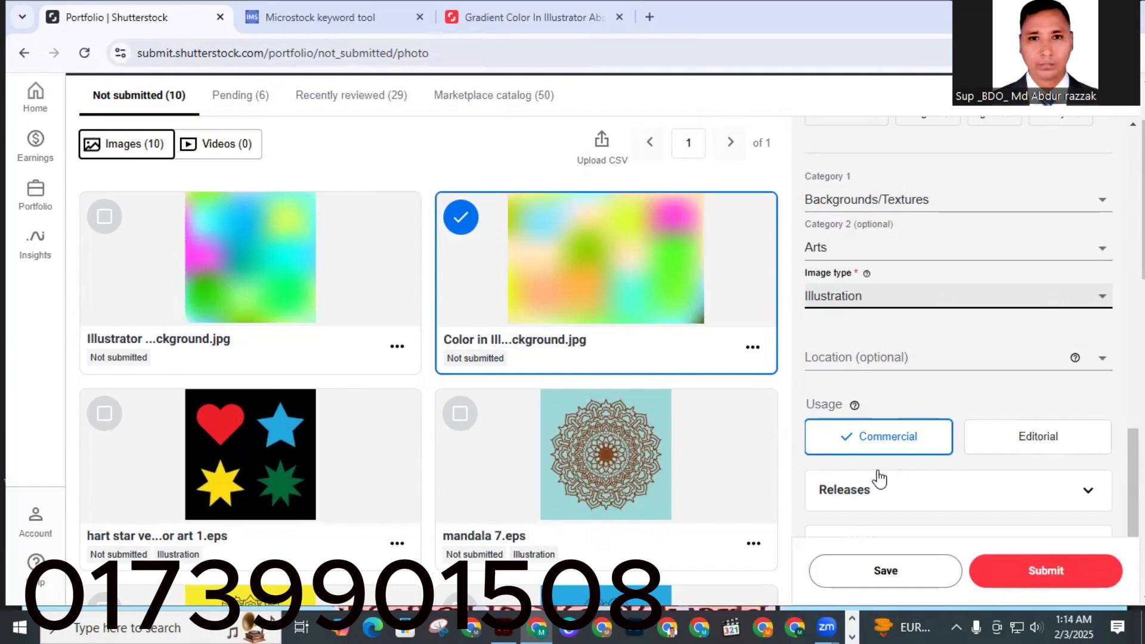
pyautogui.scroll(-2, 879, 479)
pyautogui.click(892, 567)
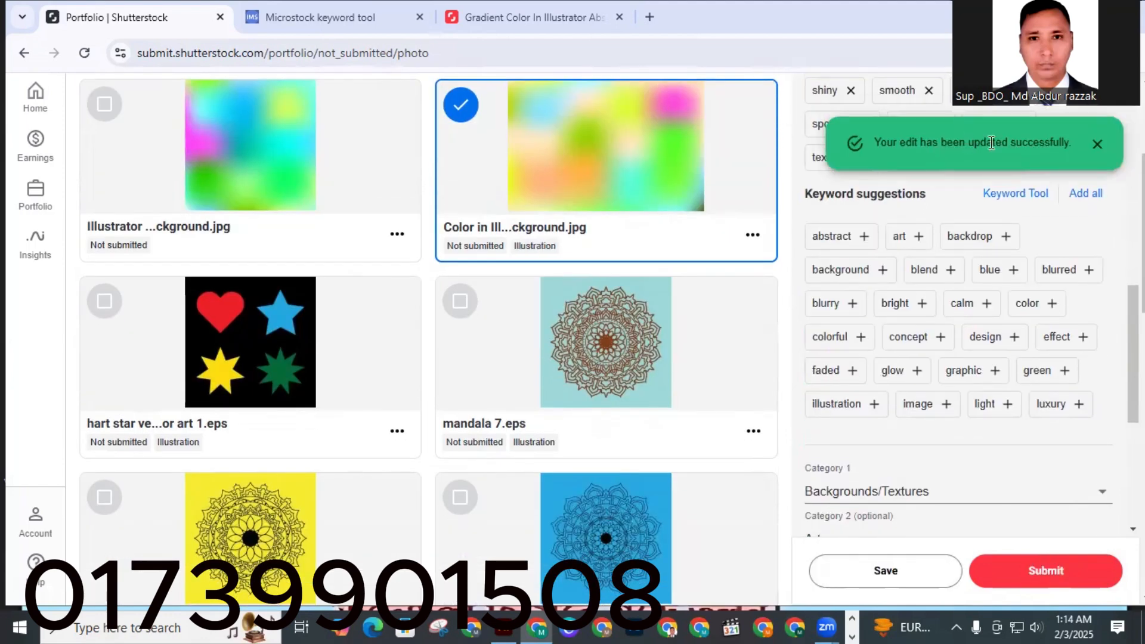
pyautogui.click(1043, 583)
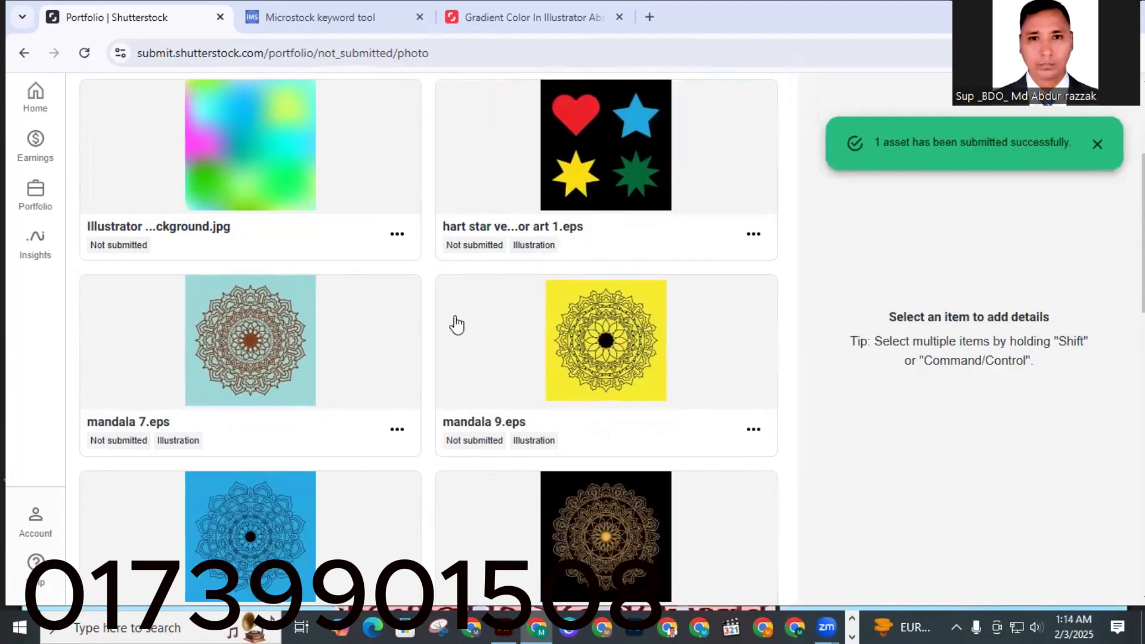
# Select 'Illustrator abstract Color in background.jpg' to edit its details.
pyautogui.scroll(4, 457, 325)
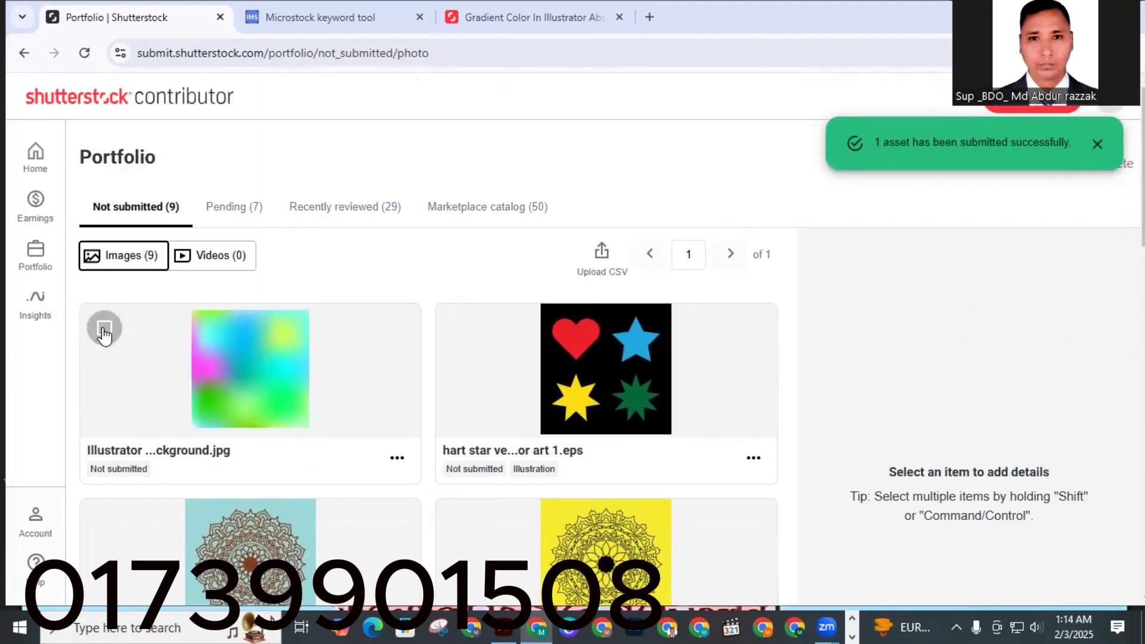
pyautogui.click(104, 328)
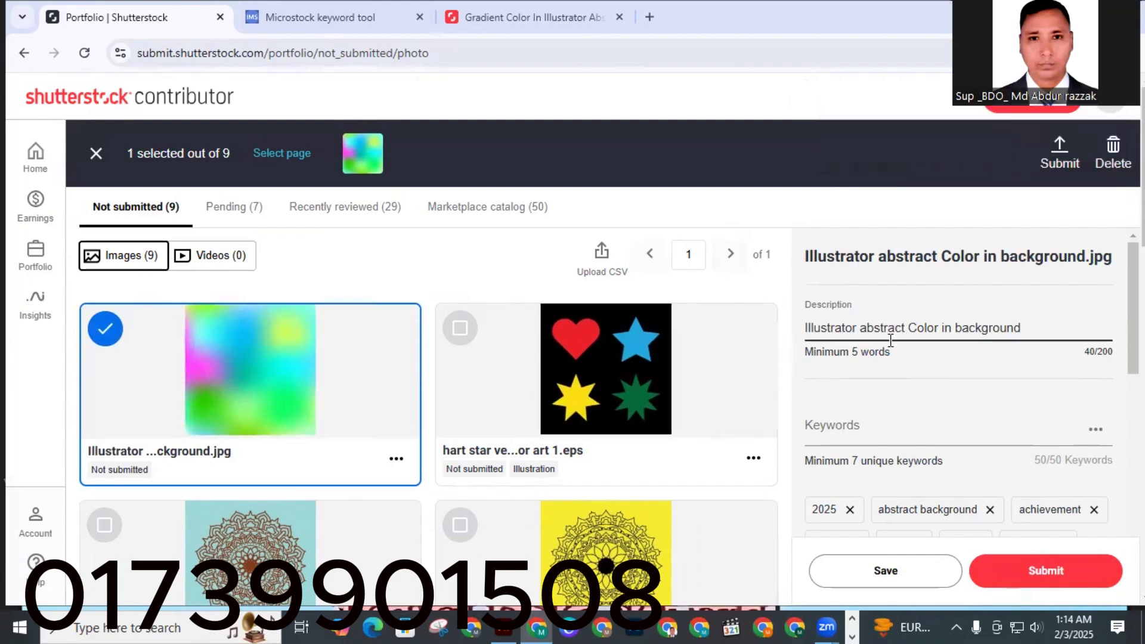
pyautogui.scroll(-10, 882, 419)
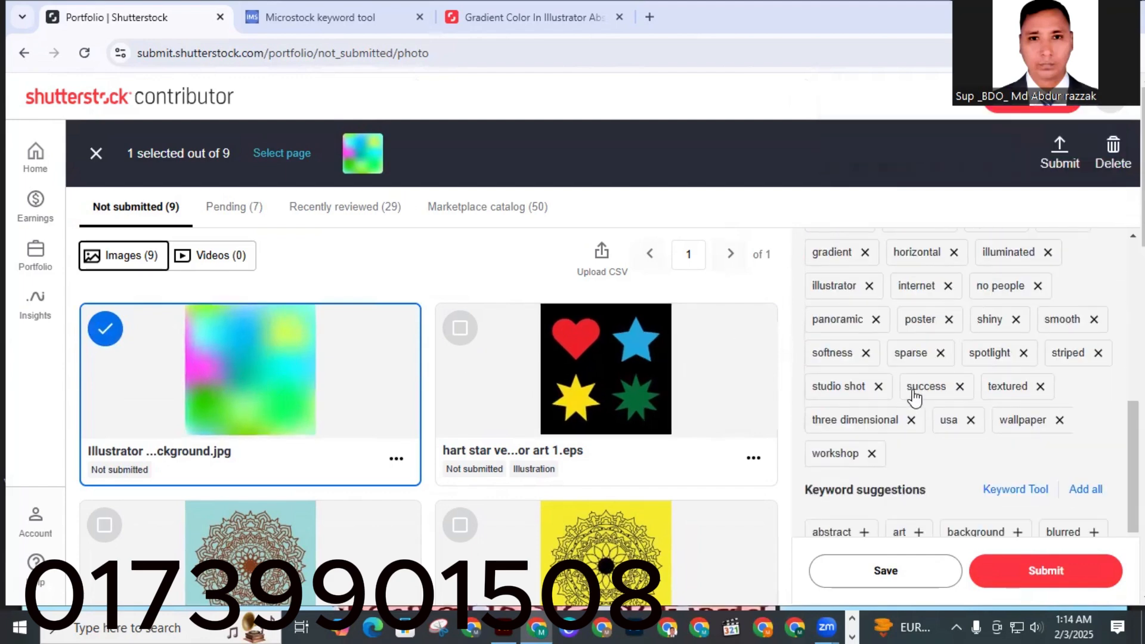
pyautogui.scroll(-5, 909, 383)
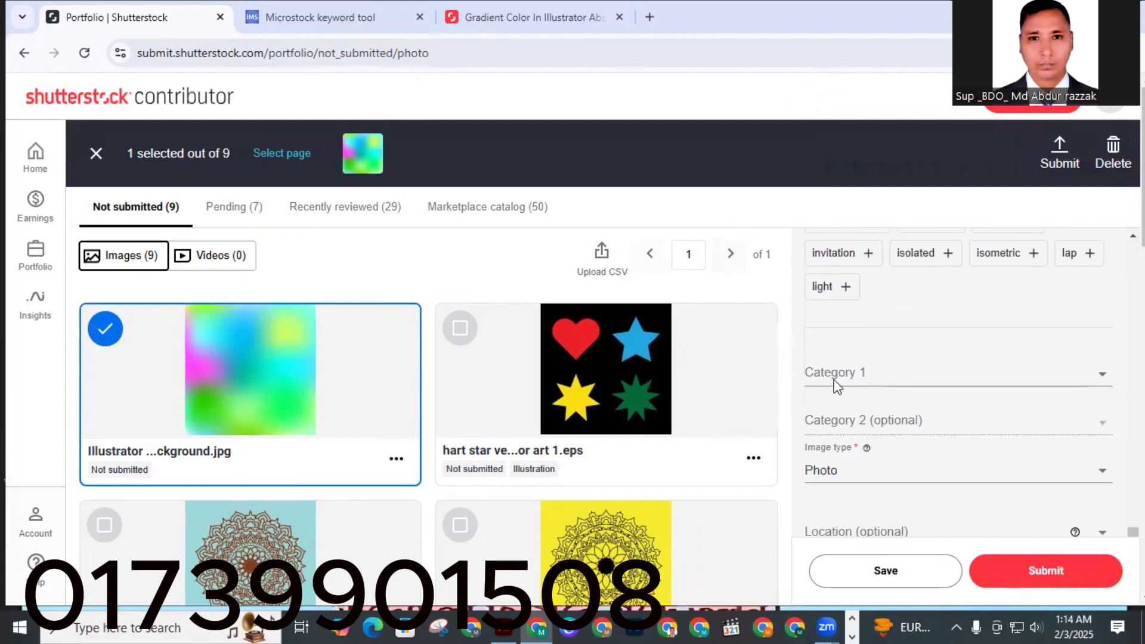
# Set this image's Category 1 to Backgrounds/Textures and Category 2 to Arts.
pyautogui.click(836, 377)
pyautogui.click(940, 256)
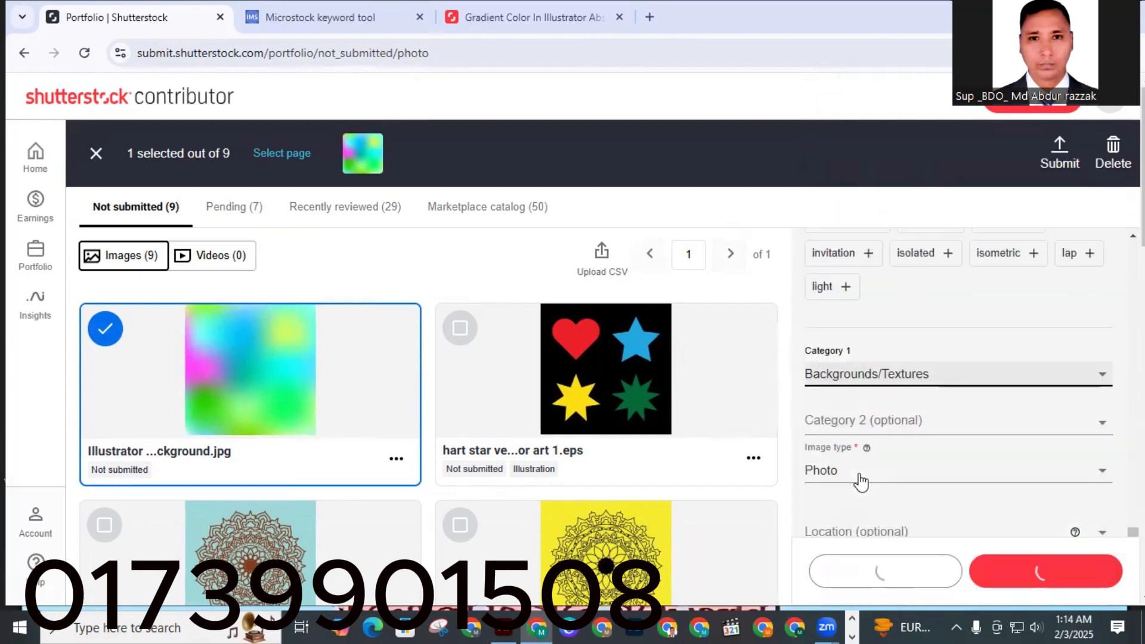
pyautogui.click(836, 421)
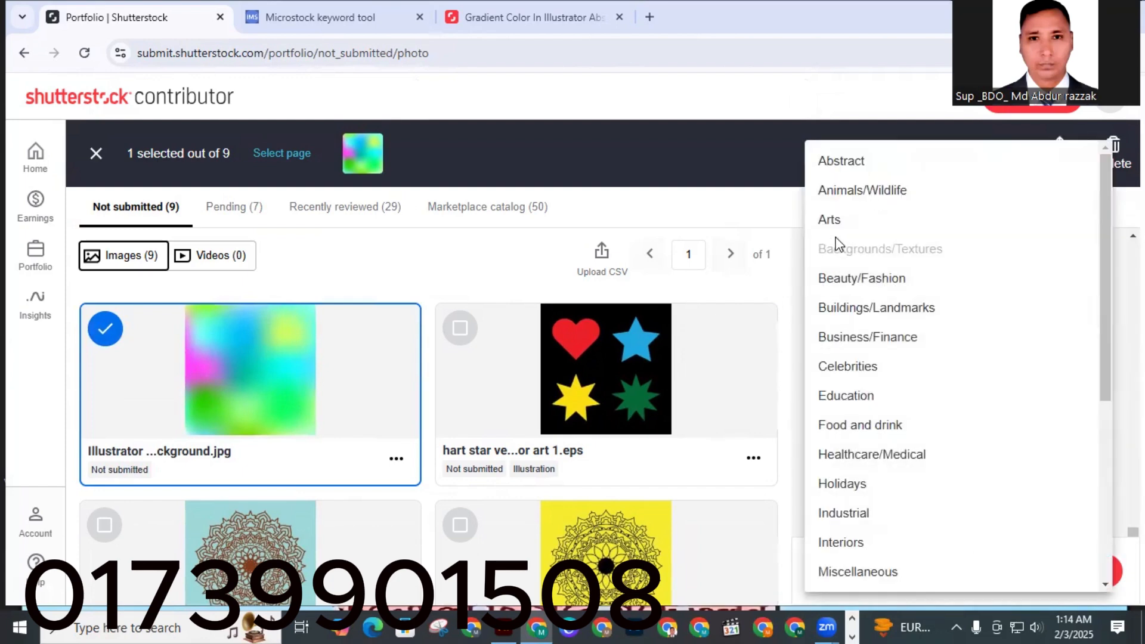
pyautogui.click(836, 221)
pyautogui.scroll(-1, 866, 457)
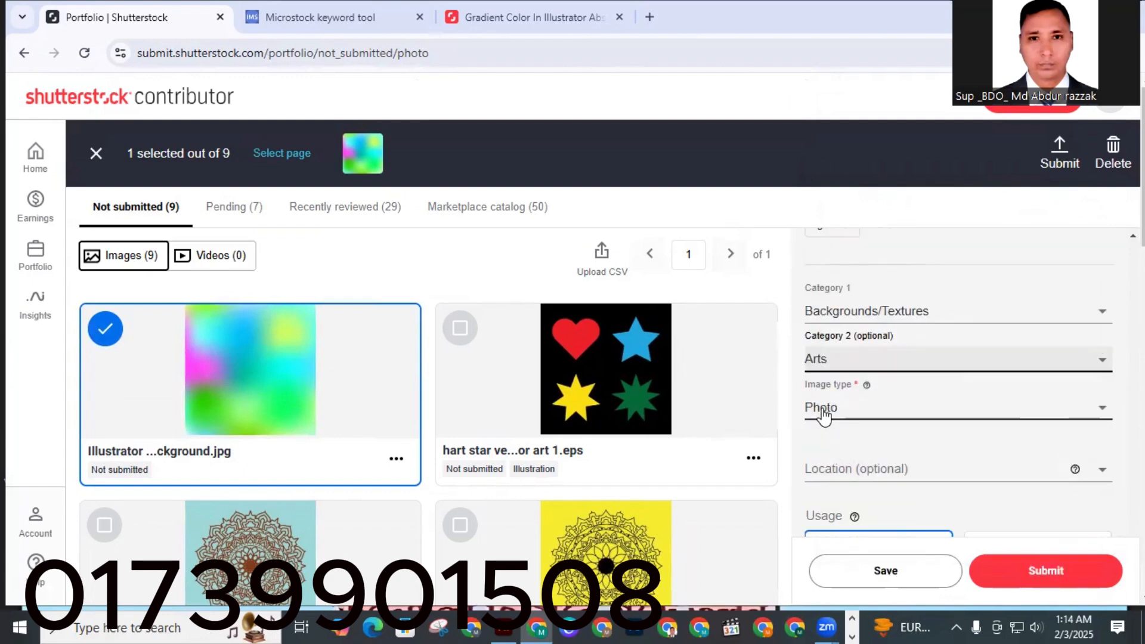
# Set this image's type to Illustration and save its details.
pyautogui.click(824, 416)
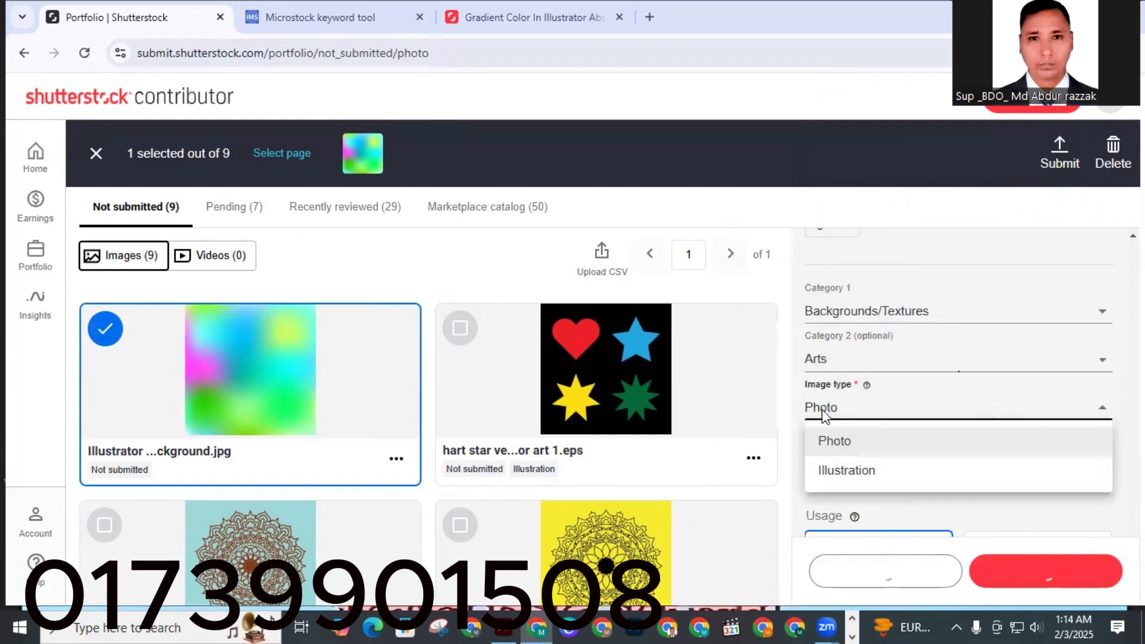
pyautogui.click(833, 471)
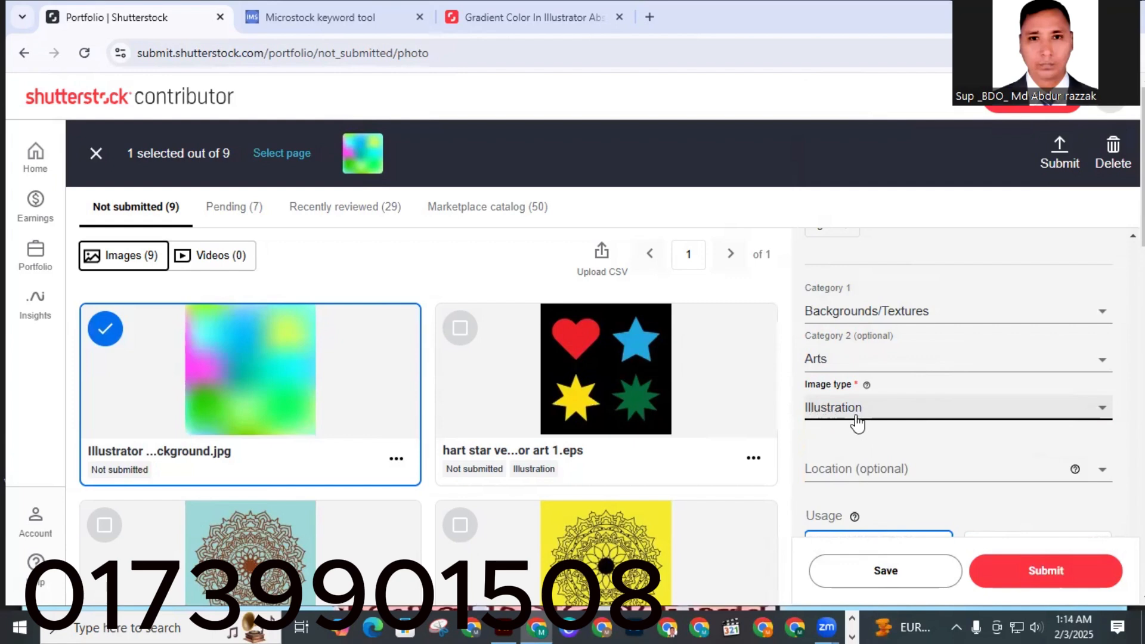
pyautogui.scroll(-2, 859, 420)
pyautogui.scroll(-2, 889, 546)
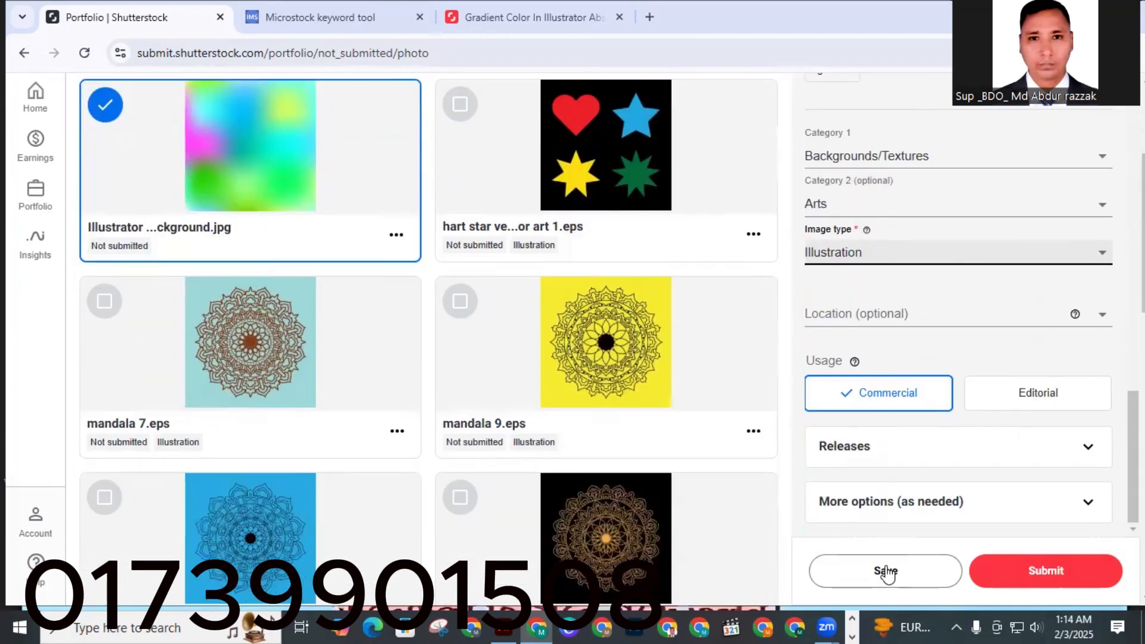
pyautogui.click(886, 572)
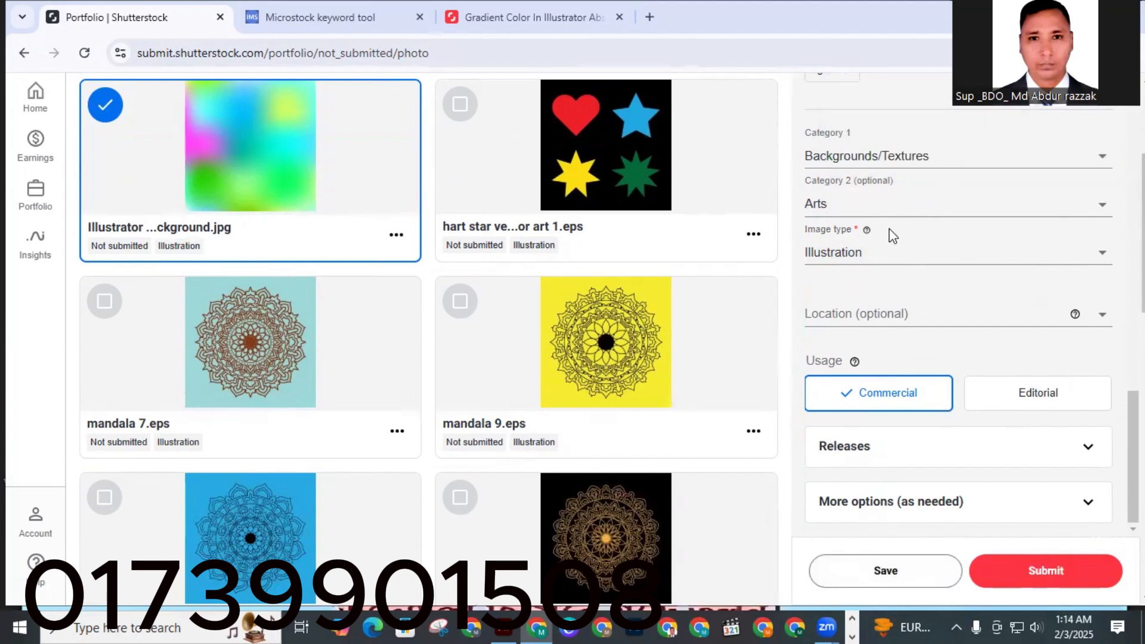
# Add the suggested keywords 'isolated' and 'interior' to the image.
pyautogui.scroll(6, 884, 245)
pyautogui.scroll(10, 871, 298)
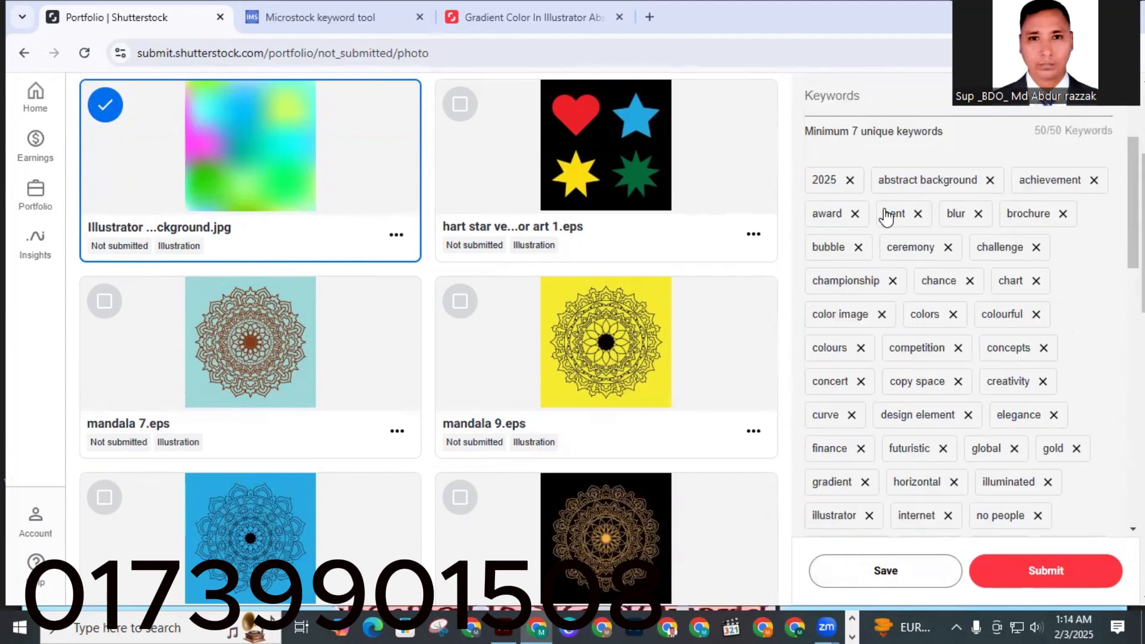
pyautogui.scroll(-10, 868, 256)
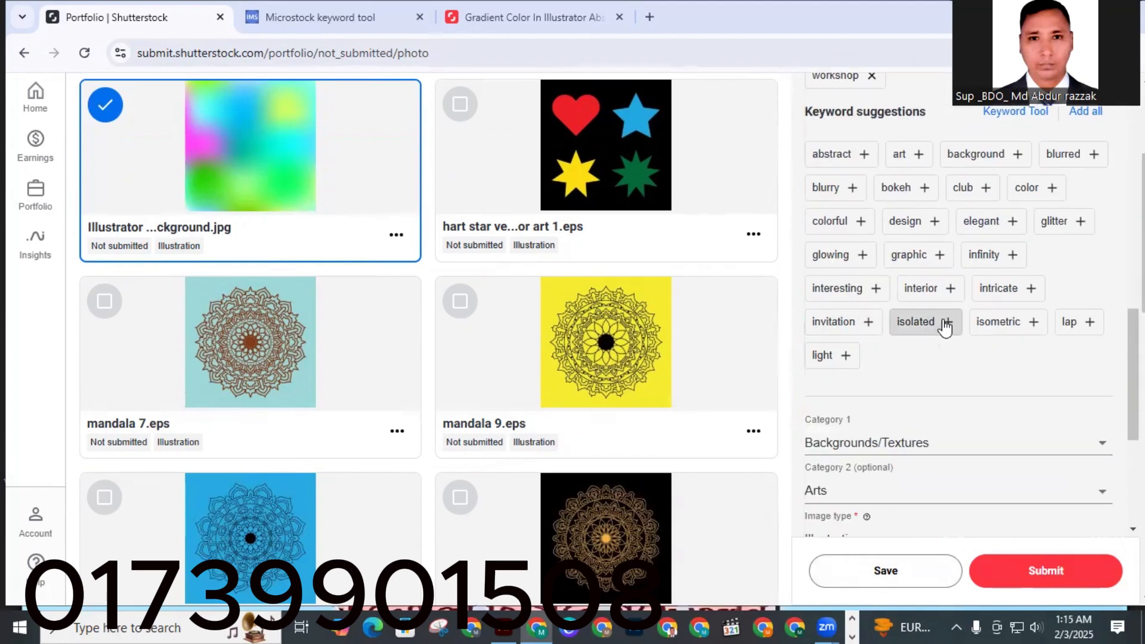
pyautogui.click(946, 325)
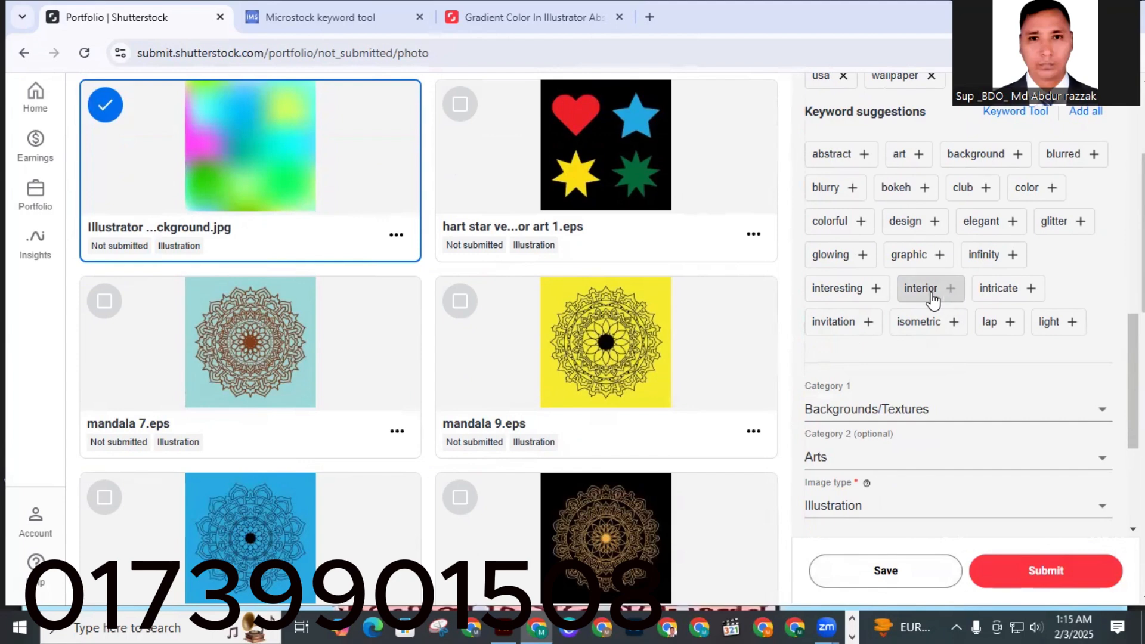
pyautogui.click(950, 290)
# Try to save the image's updated keywords.
pyautogui.scroll(10, 895, 322)
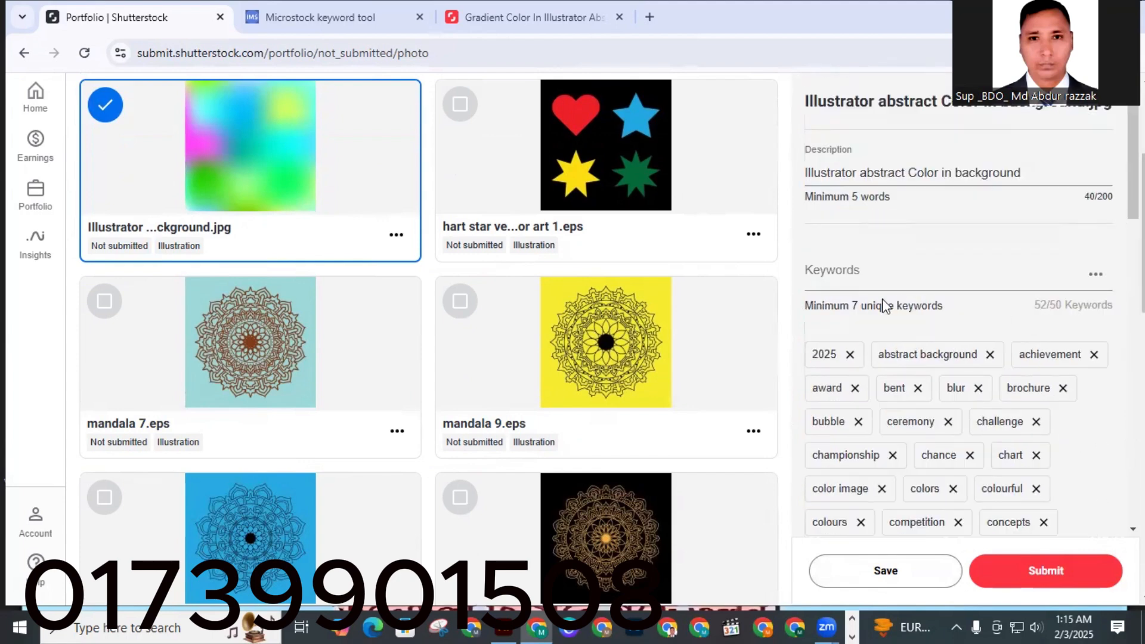
pyautogui.scroll(-10, 877, 358)
pyautogui.click(902, 577)
pyautogui.scroll(15, 913, 490)
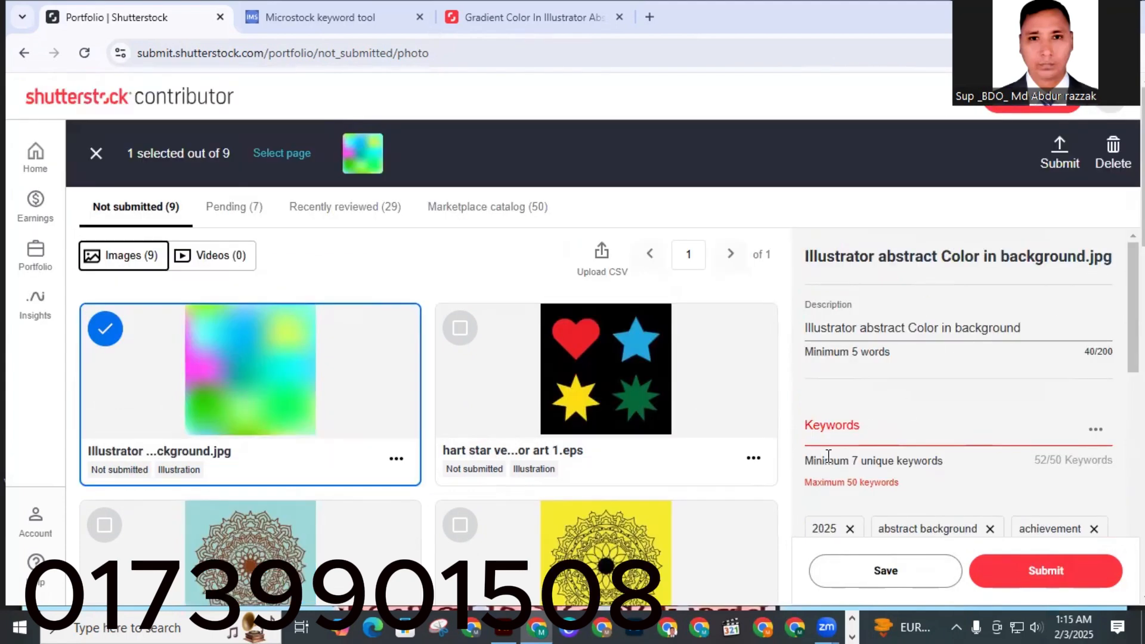
pyautogui.scroll(-1, 922, 356)
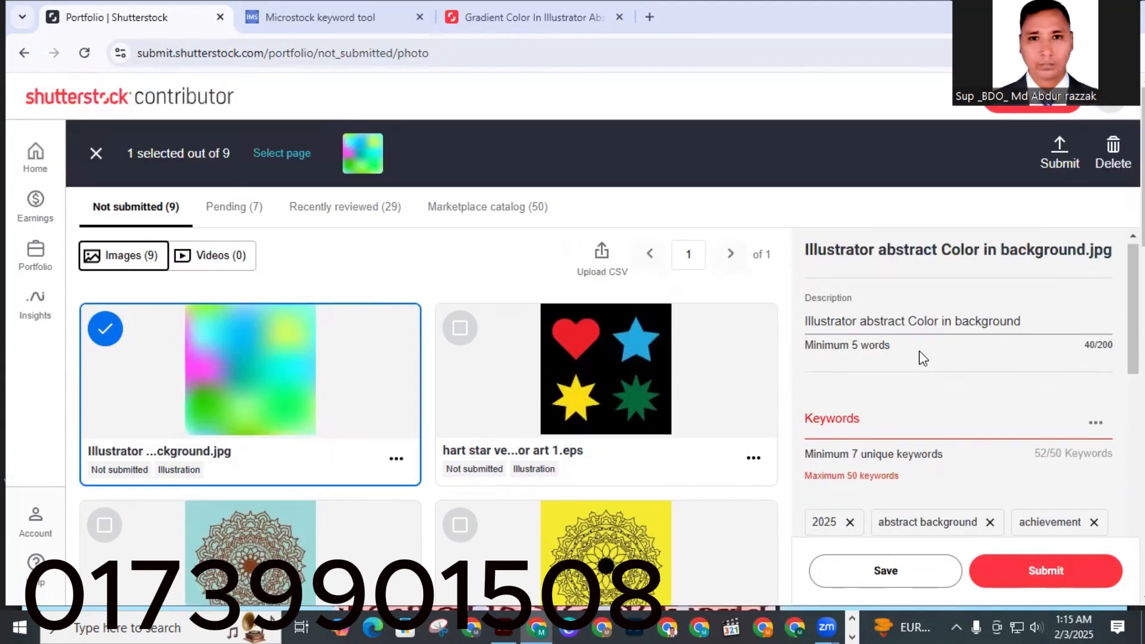
pyautogui.scroll(-2, 919, 350)
pyautogui.scroll(-2, 869, 389)
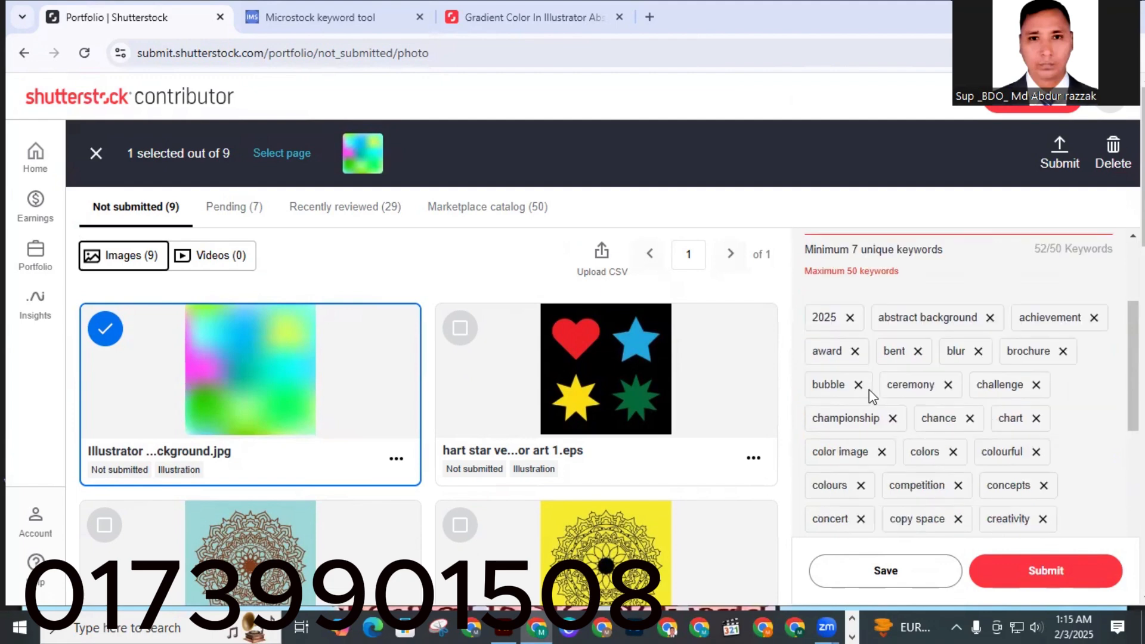
# Remove the keywords 'no people' and 'poster' from the image's keyword list.
pyautogui.scroll(-1, 869, 388)
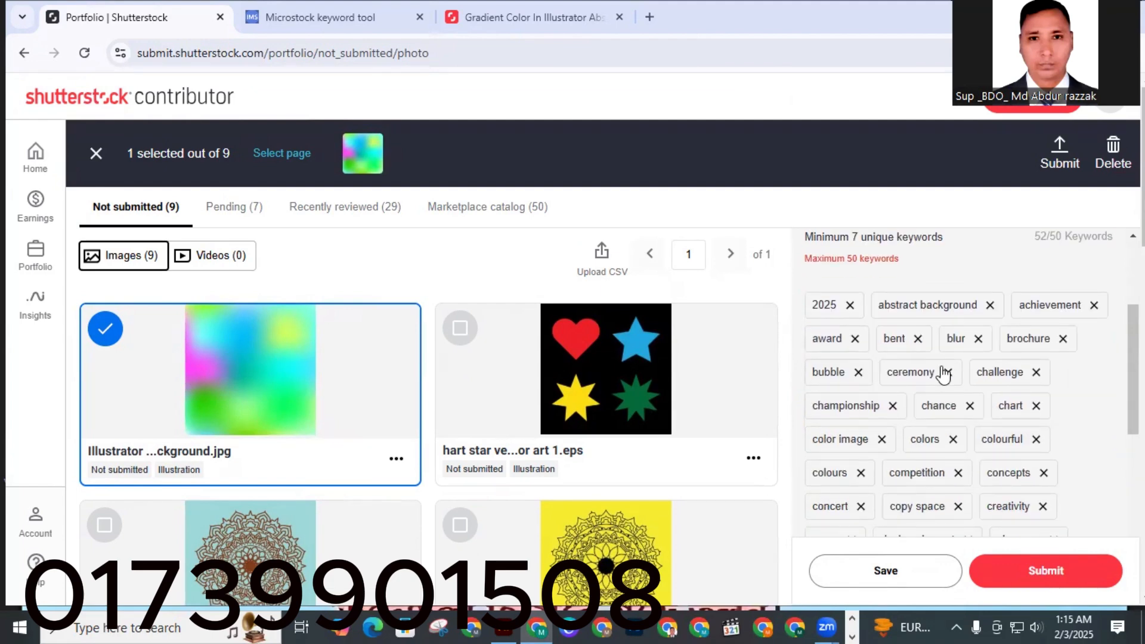
pyautogui.scroll(-2, 878, 426)
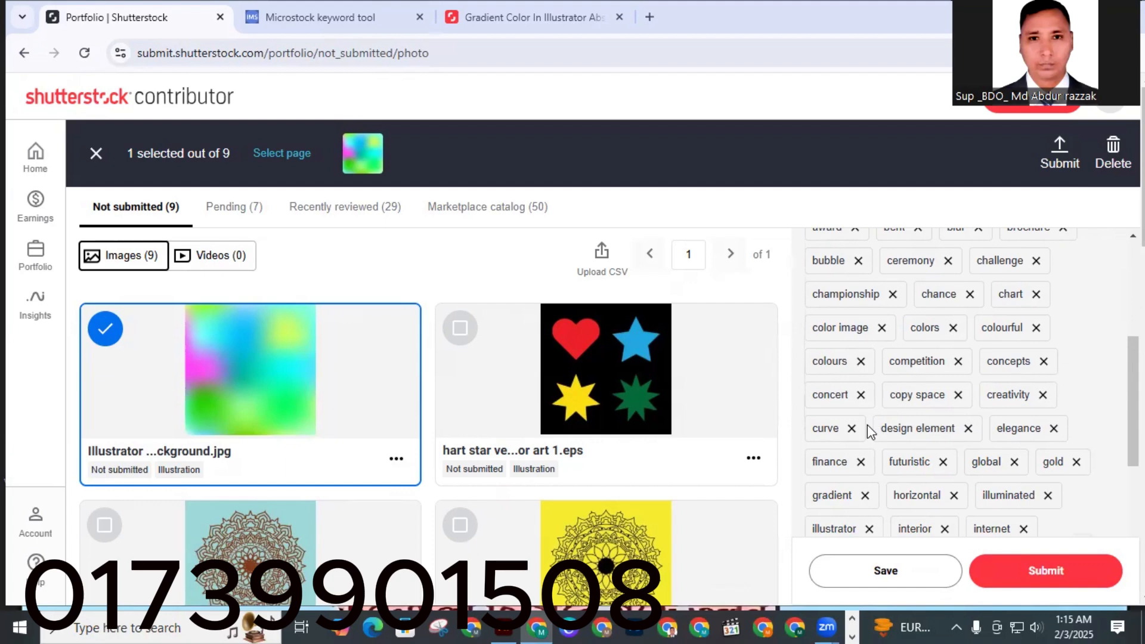
pyautogui.scroll(-4, 904, 418)
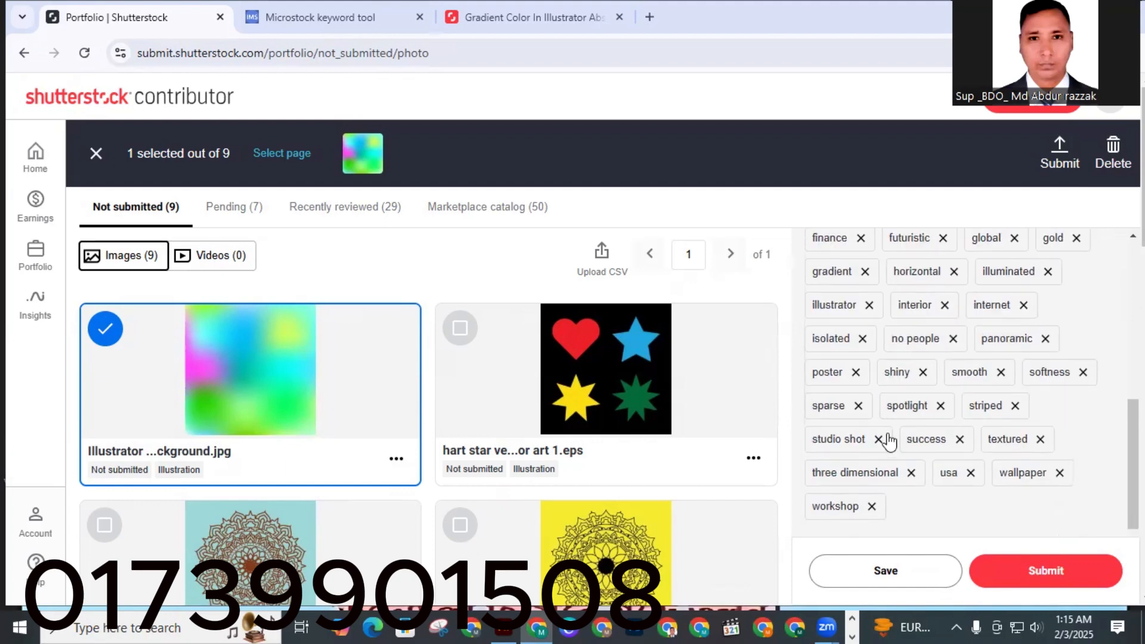
pyautogui.click(953, 339)
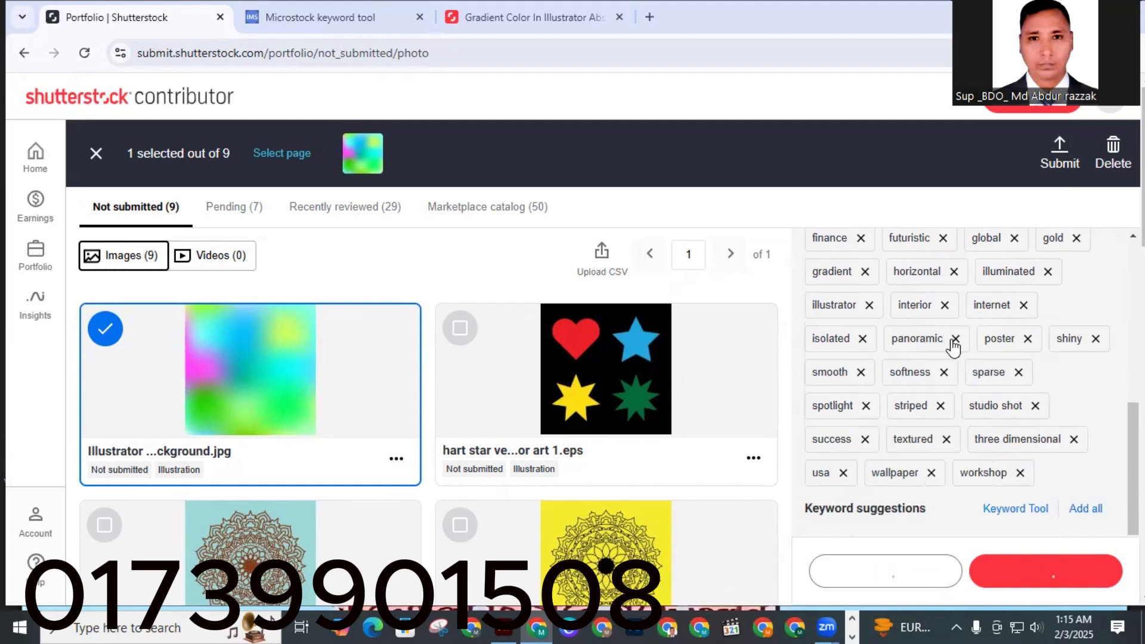
pyautogui.click(1027, 339)
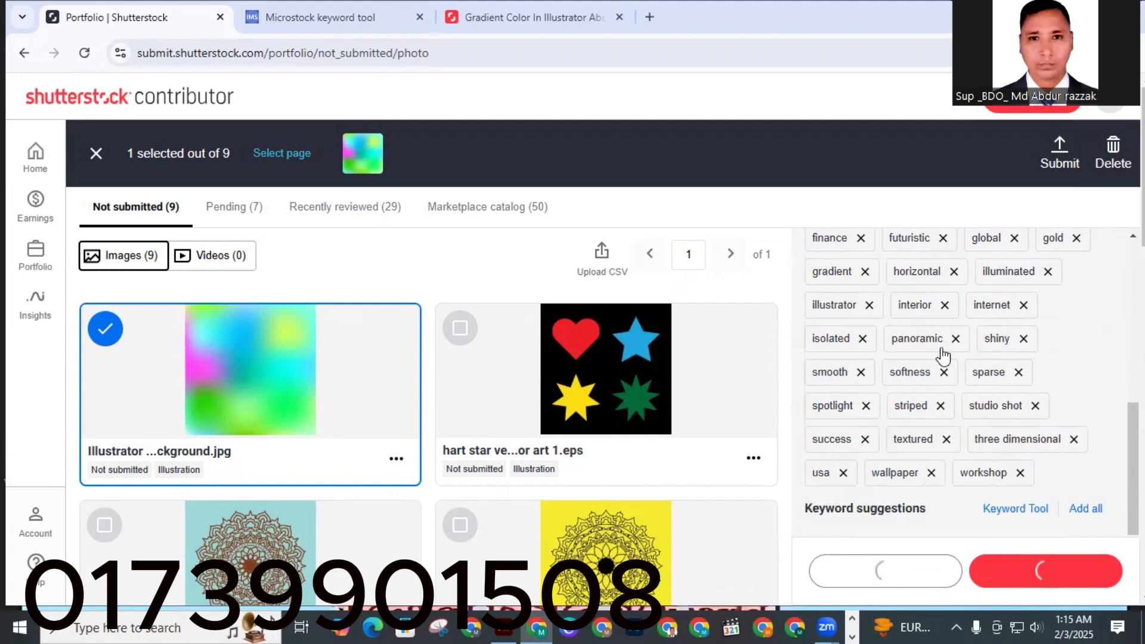
# Save the image's edited details and submit the gradient background image to Shutterstock.
pyautogui.scroll(5, 868, 355)
pyautogui.scroll(2, 933, 360)
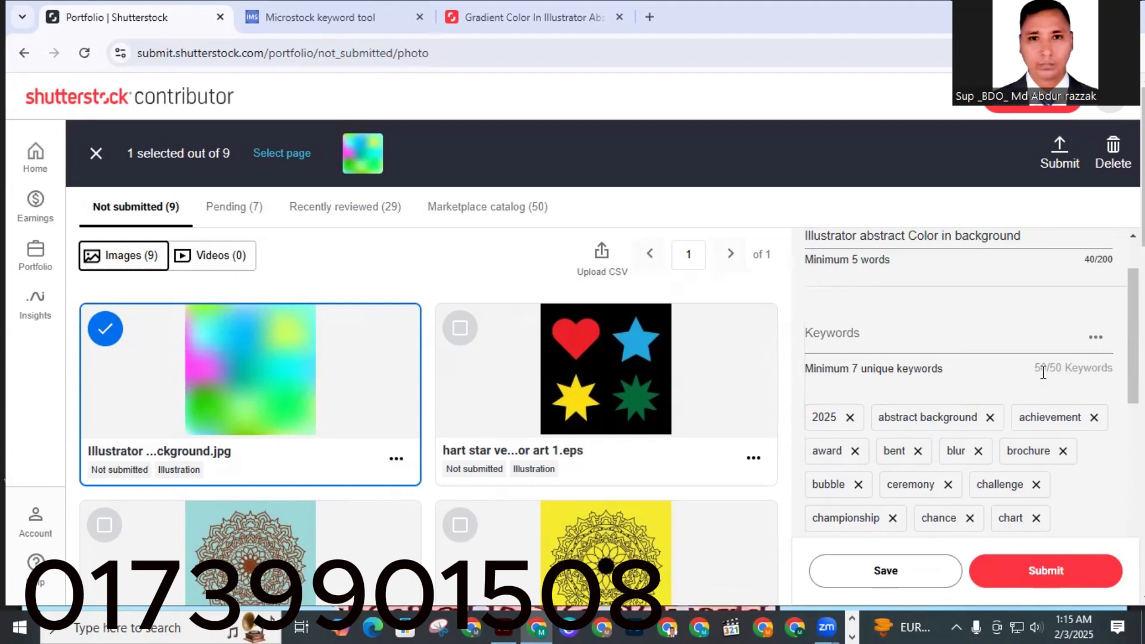
pyautogui.scroll(-8, 904, 513)
pyautogui.scroll(-5, 904, 513)
pyautogui.click(887, 574)
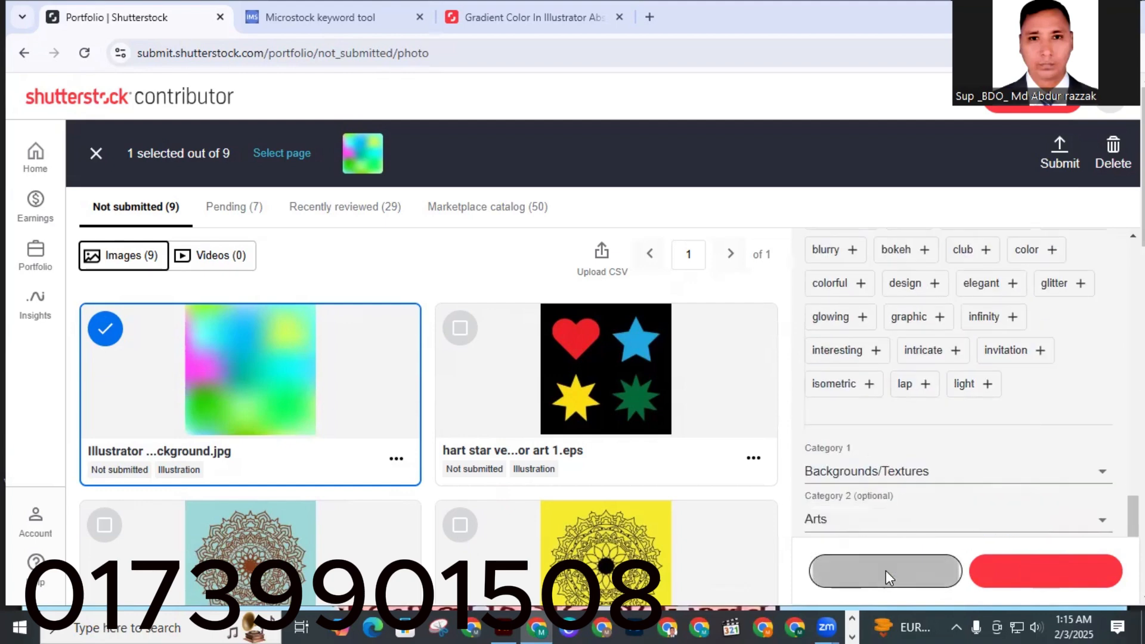
pyautogui.scroll(5, 928, 385)
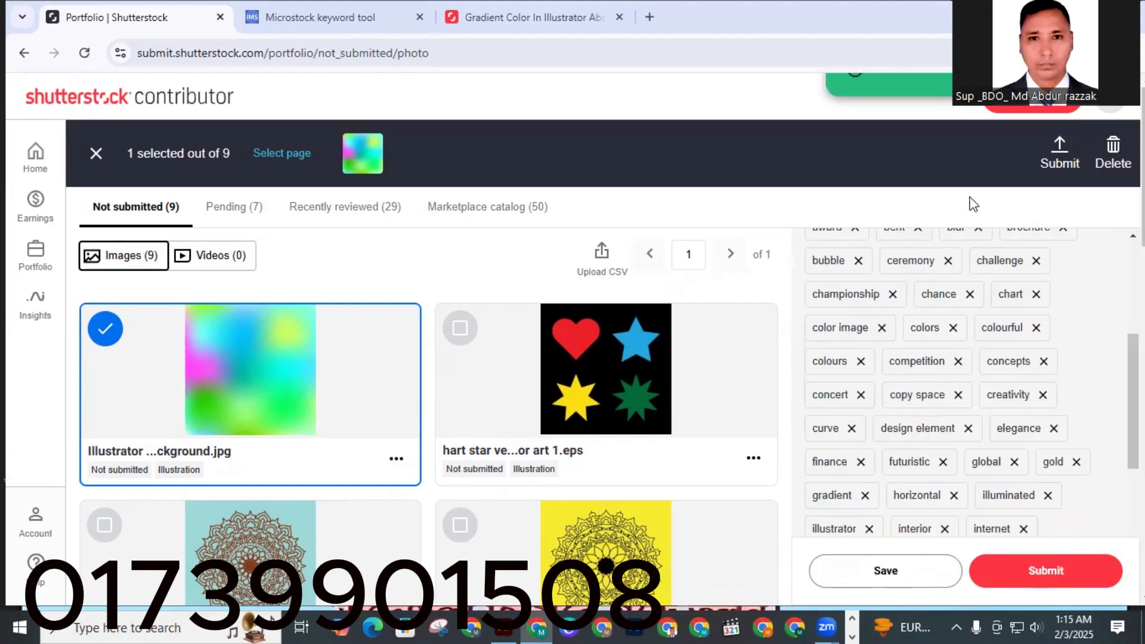
pyautogui.click(1032, 574)
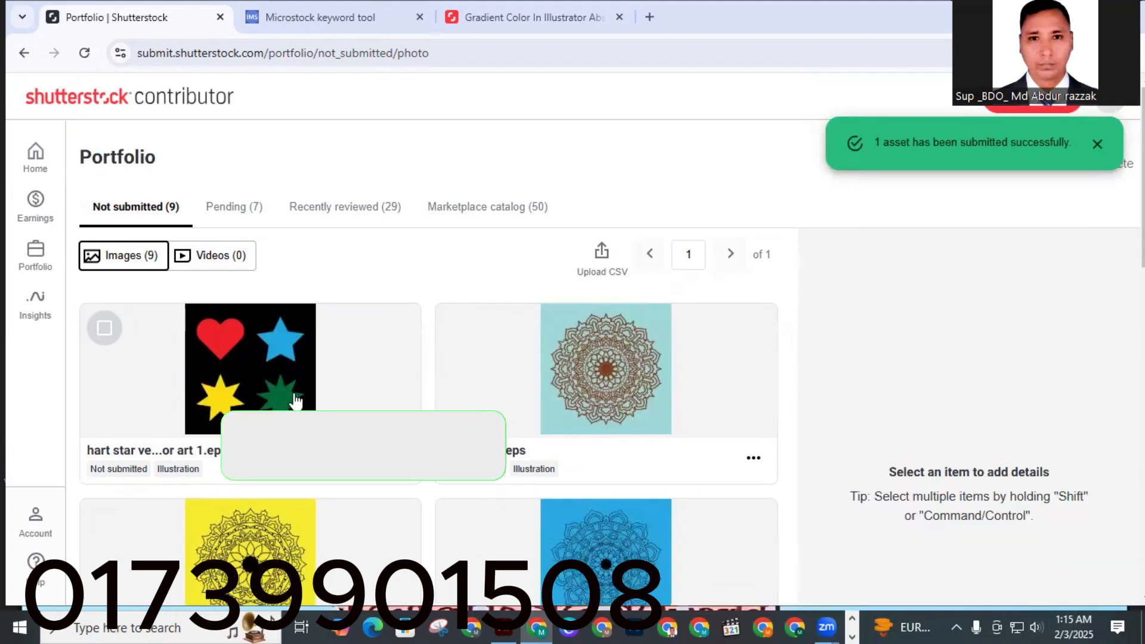